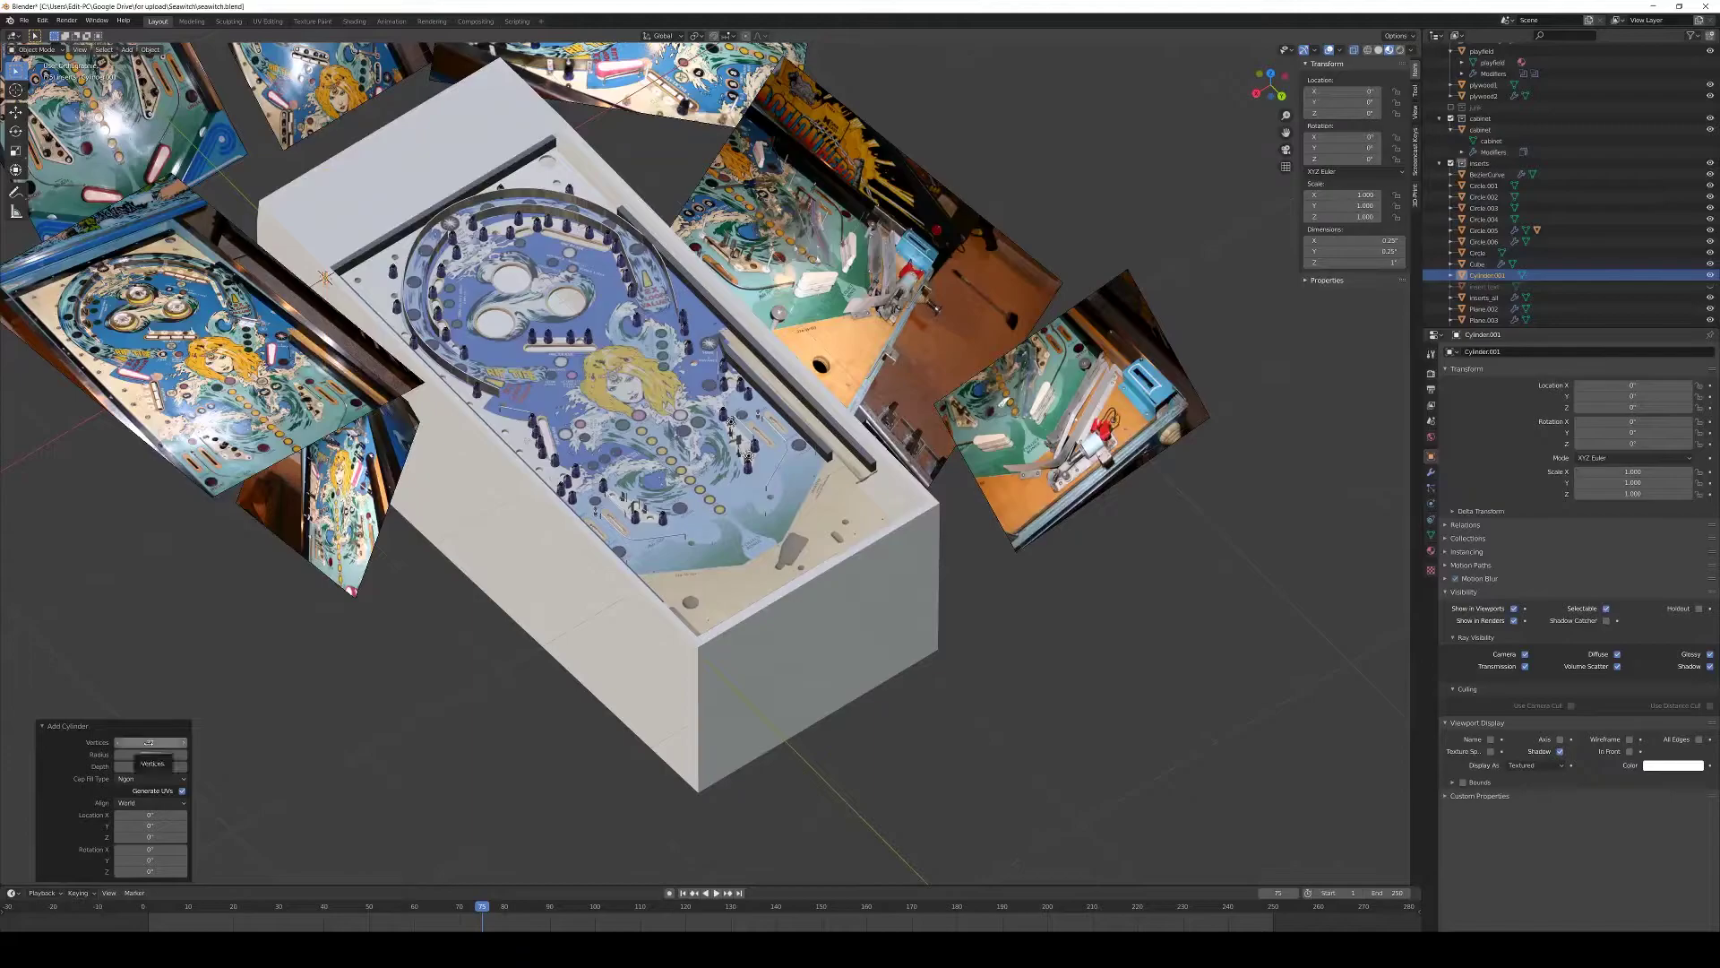
# - Move the new cylinder over the flipper end of the playfield and set its viewport display to Wire
pyautogui.press('Return')
pyautogui.press('g')
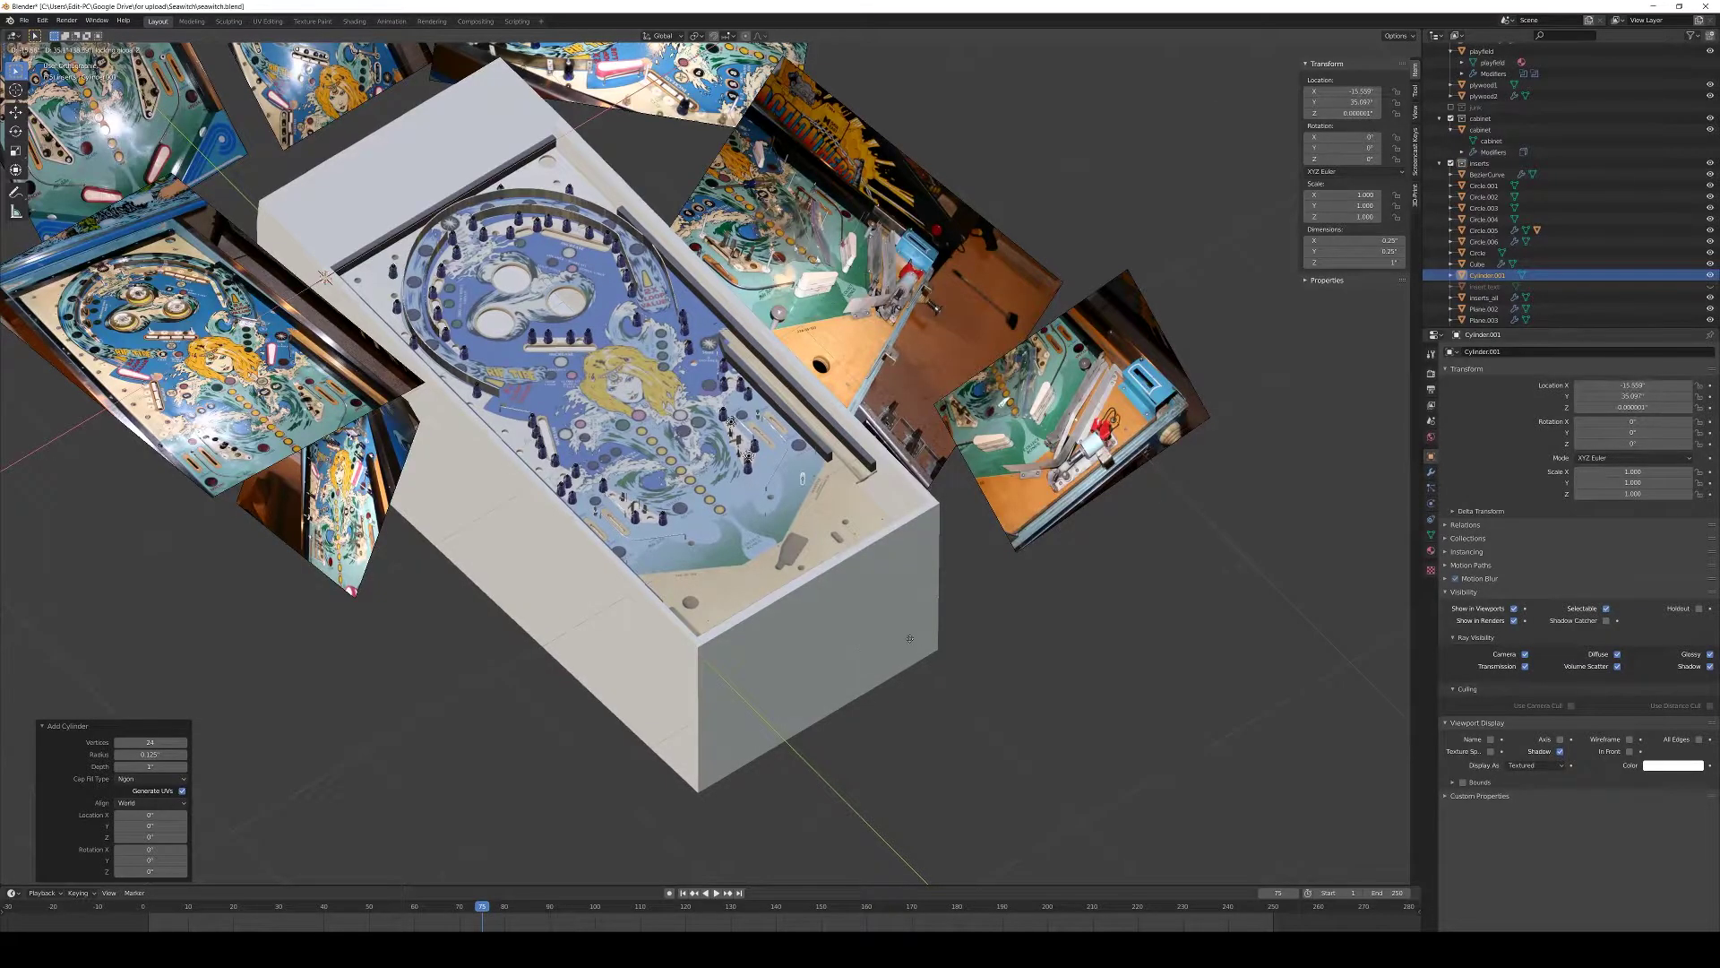
pyautogui.click(910, 637)
pyautogui.click(1536, 764)
pyautogui.click(1534, 787)
# - Position the cylinder horizontally in top view over the small hole beside the SEAWITCH copyright text
pyautogui.press('KP_7')
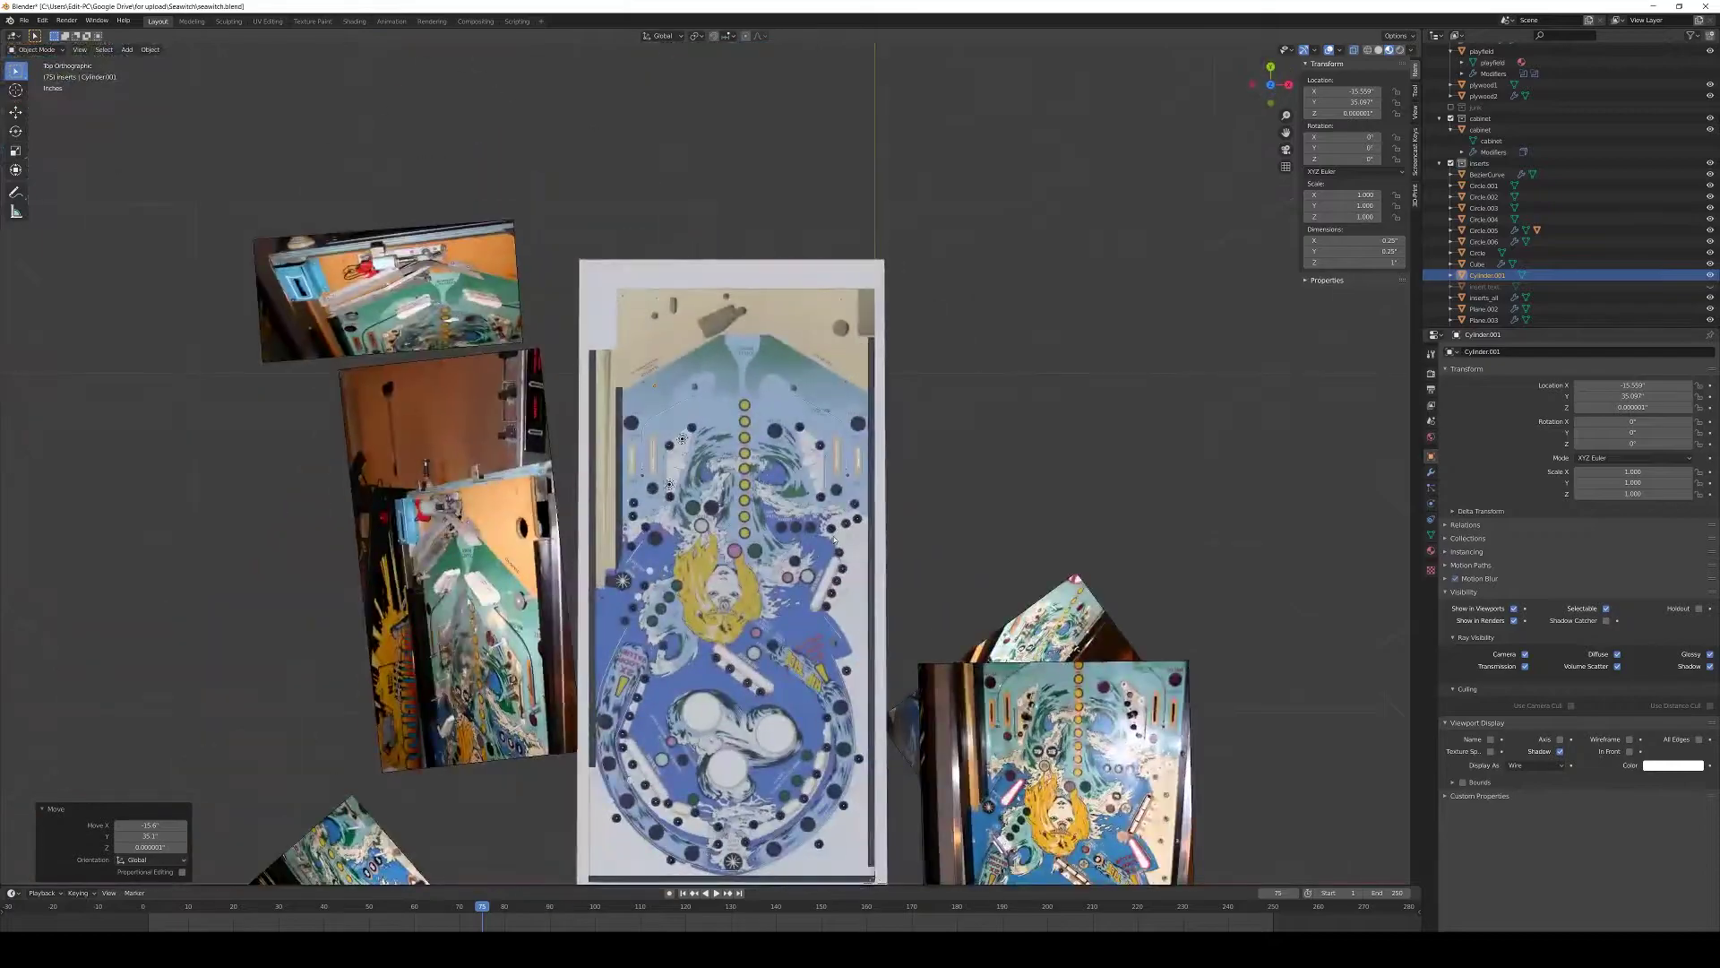
pyautogui.scroll(10, 751, 534)
pyautogui.scroll(3, 751, 535)
pyautogui.press('g')
pyautogui.hotkey('shift', 'z')
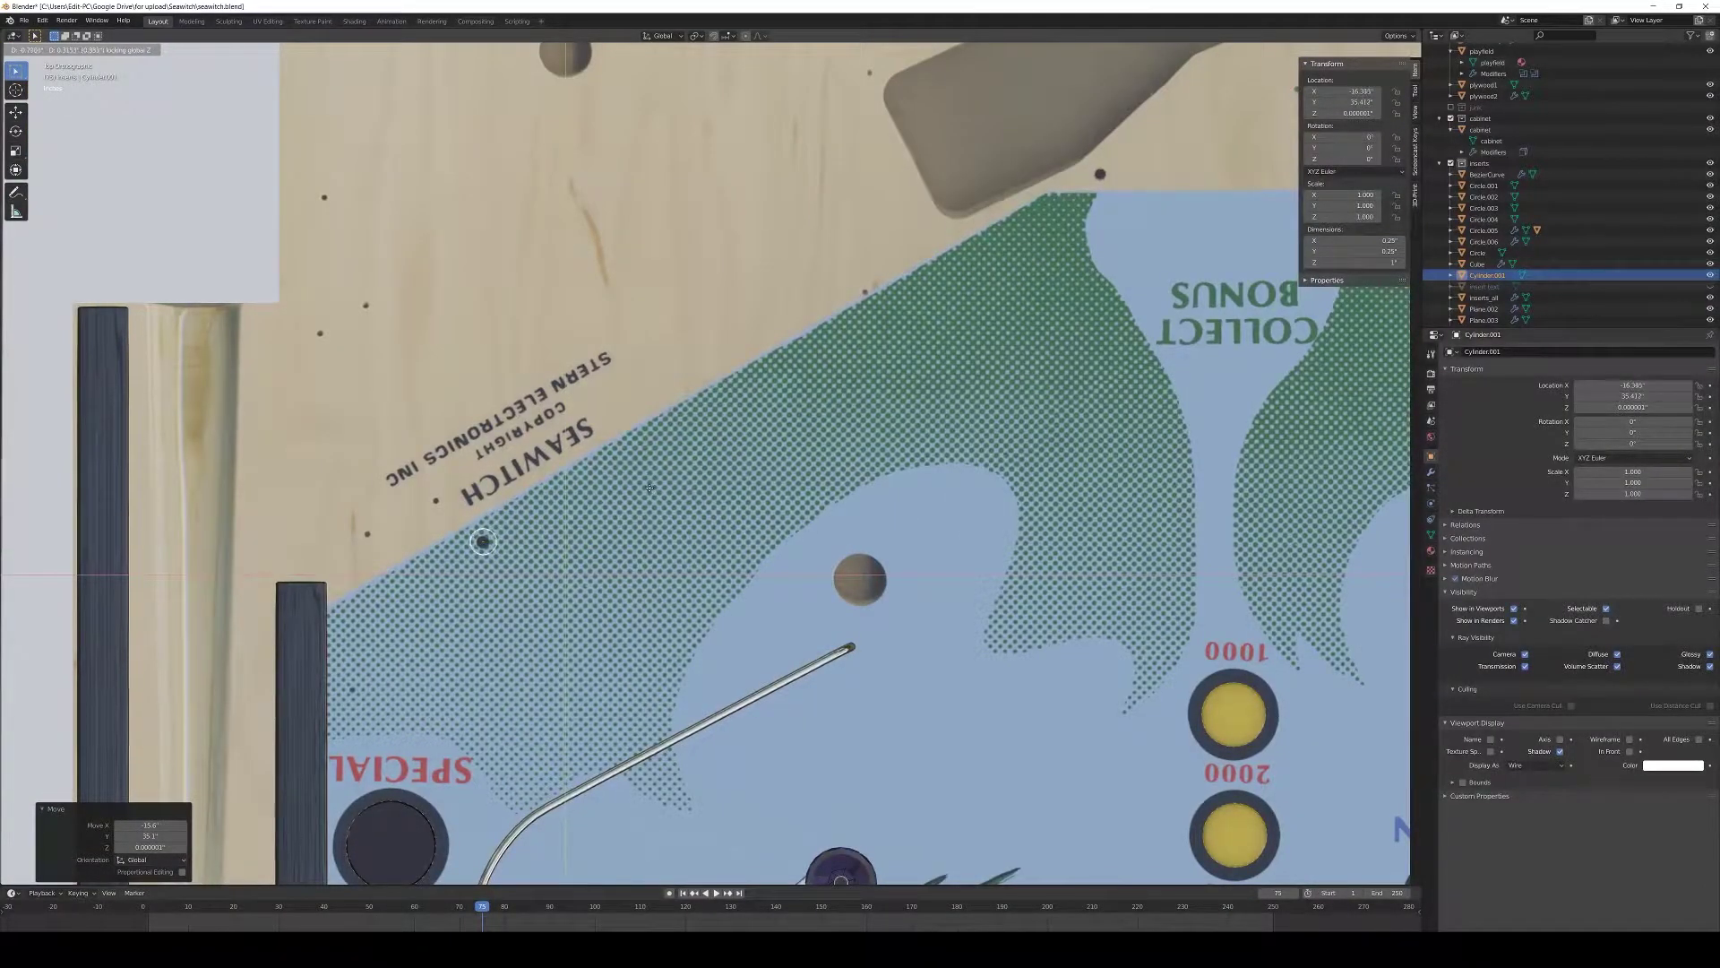
pyautogui.click(650, 489)
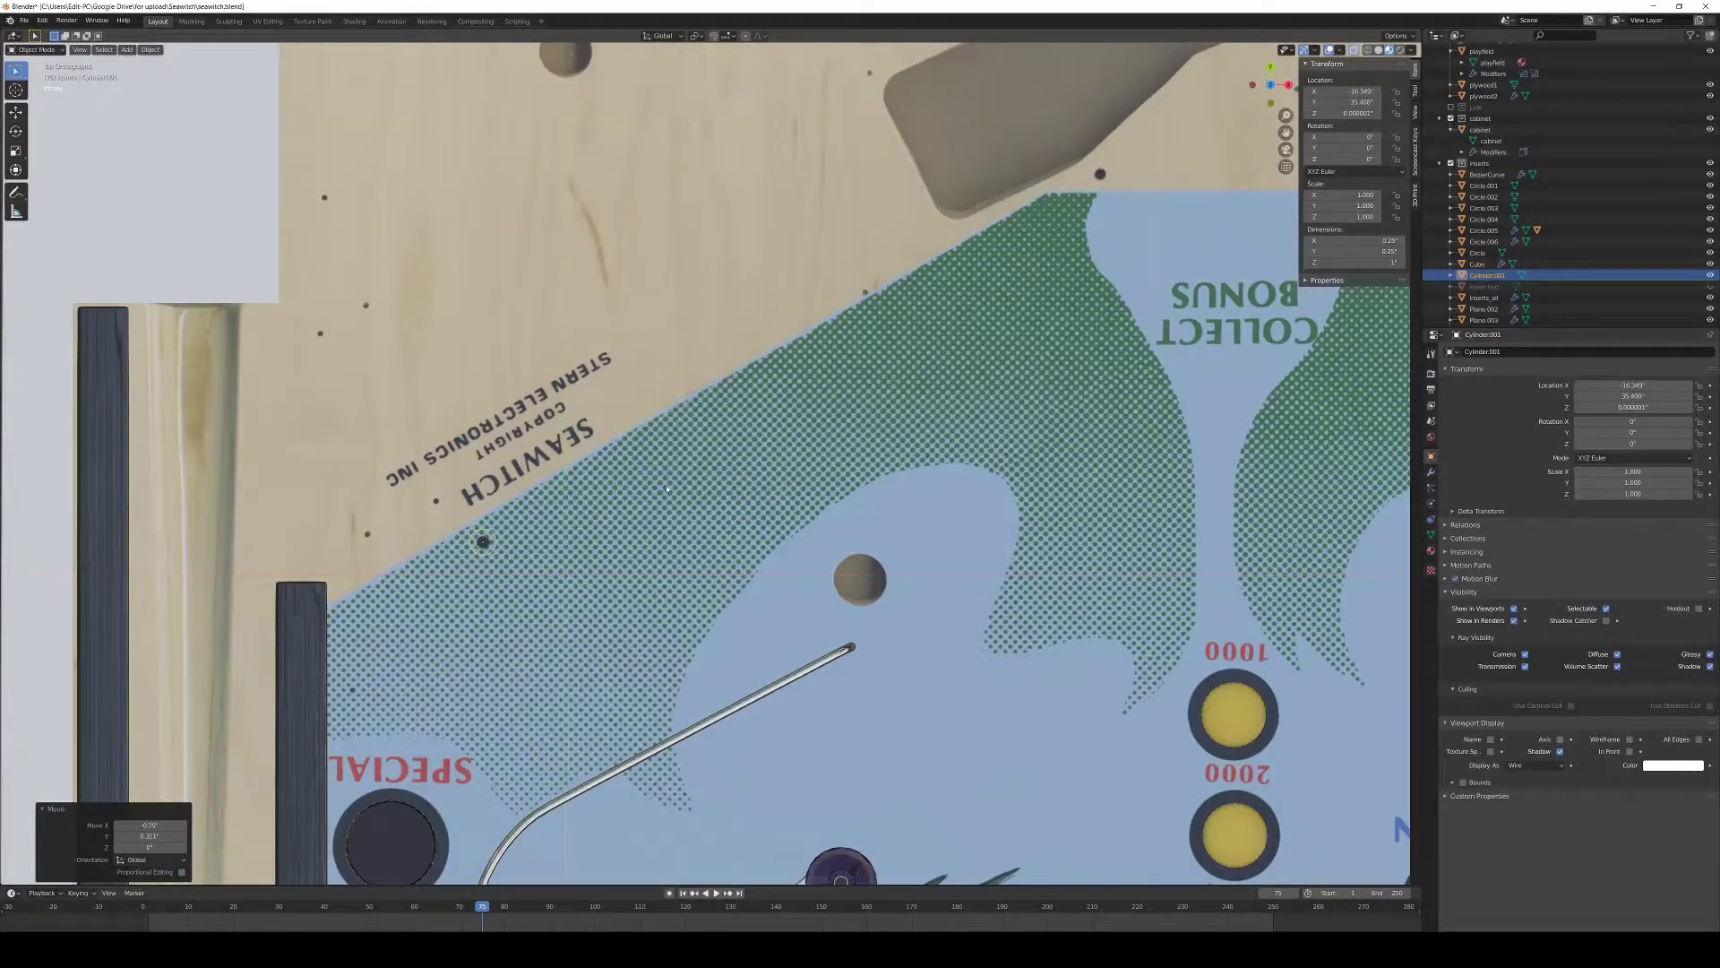
pyautogui.scroll(-4, 908, 621)
pyautogui.hotkey('shift', 'd')
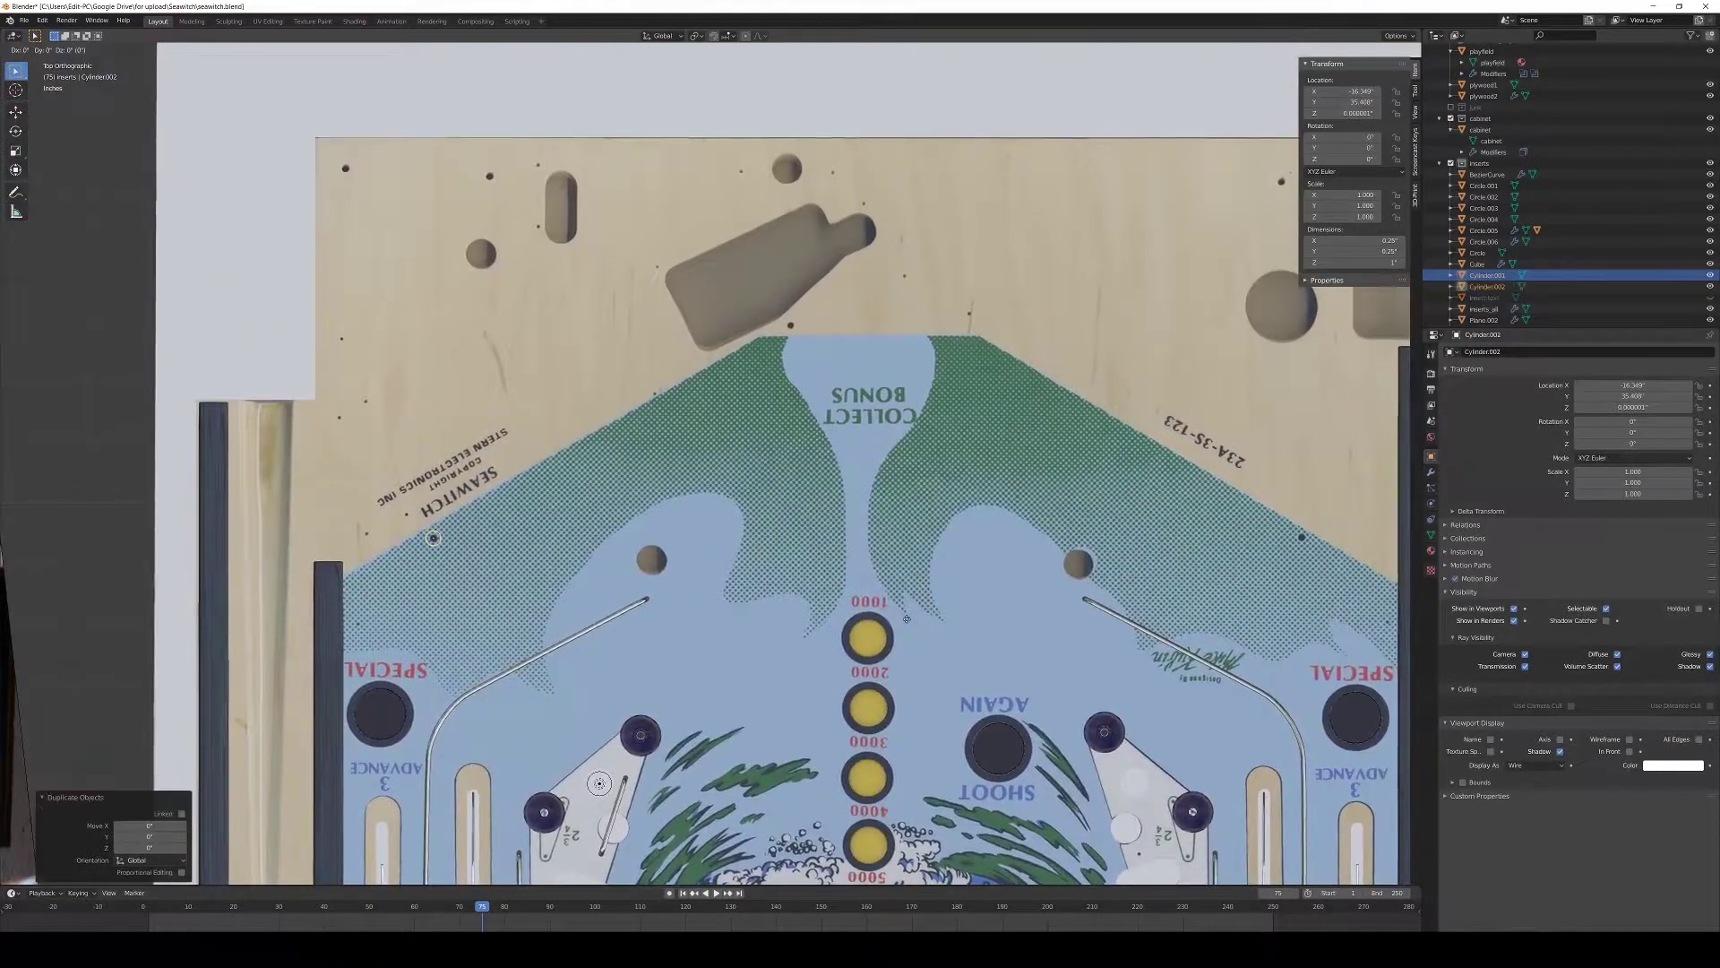
pyautogui.click(1185, 423)
pyautogui.press('x')
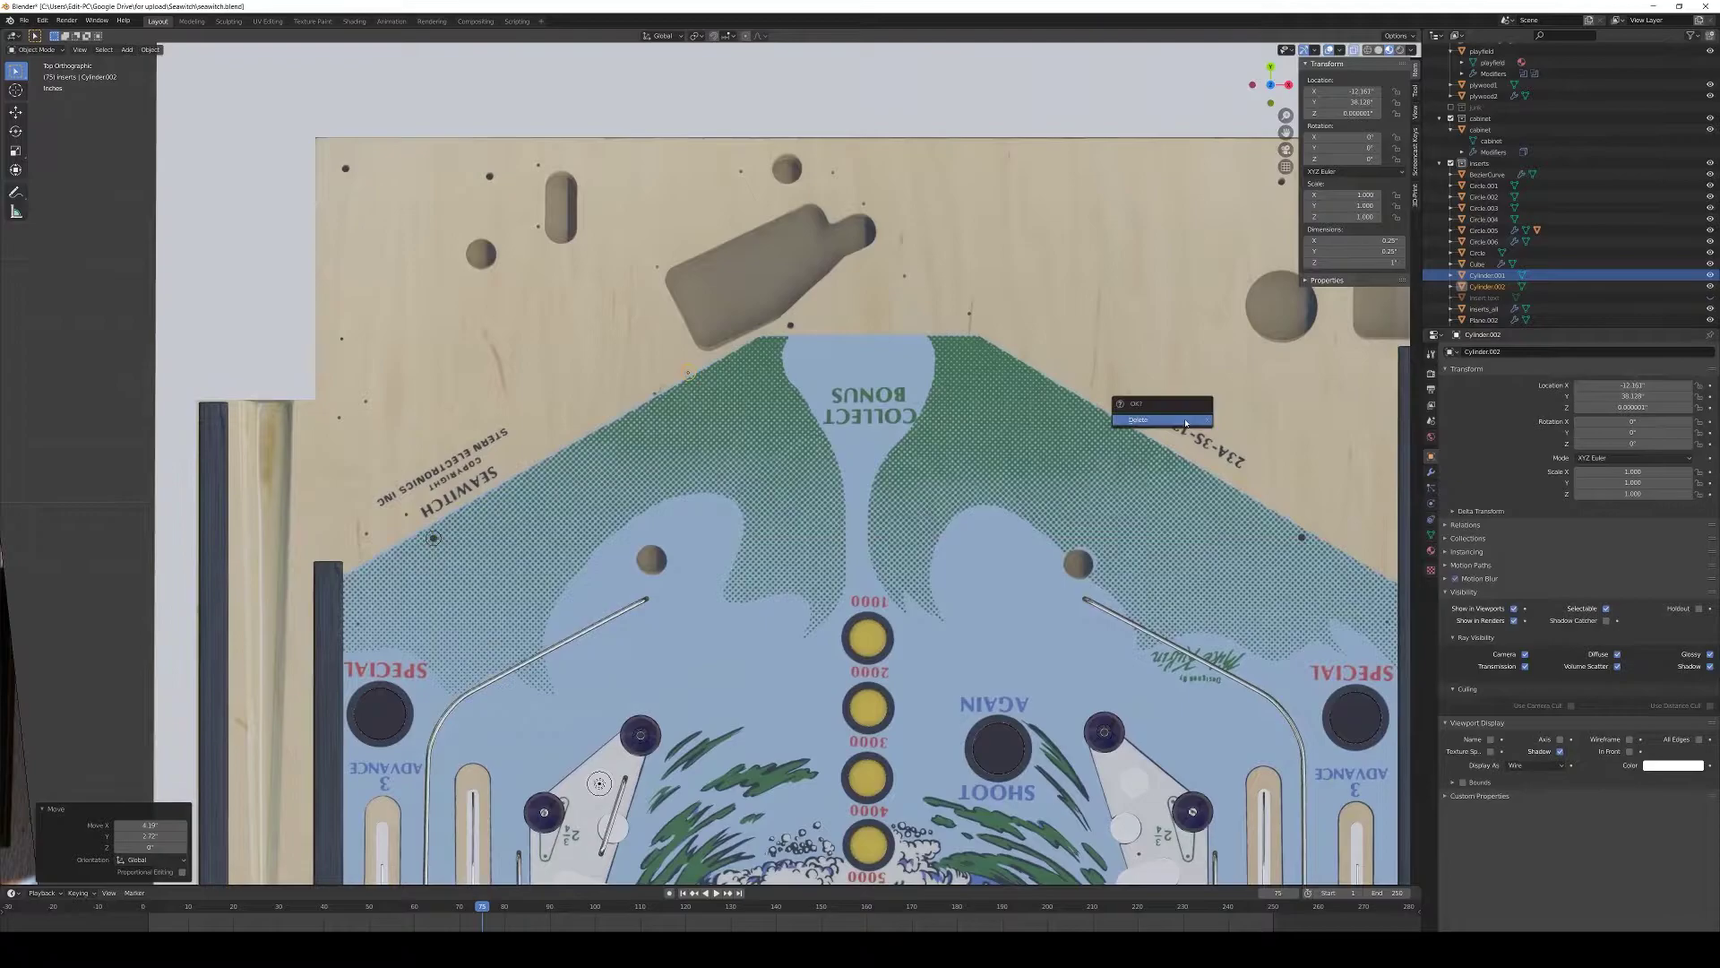
pyautogui.click(1170, 408)
# - Duplicate the cylinder within its own mesh and centre the copy on the hole beside the bottle-shaped cutout at COLLECT BONUS
pyautogui.click(435, 535)
pyautogui.press('Tab')
pyautogui.click(417, 527)
pyautogui.hotkey('ctrl', 'l')
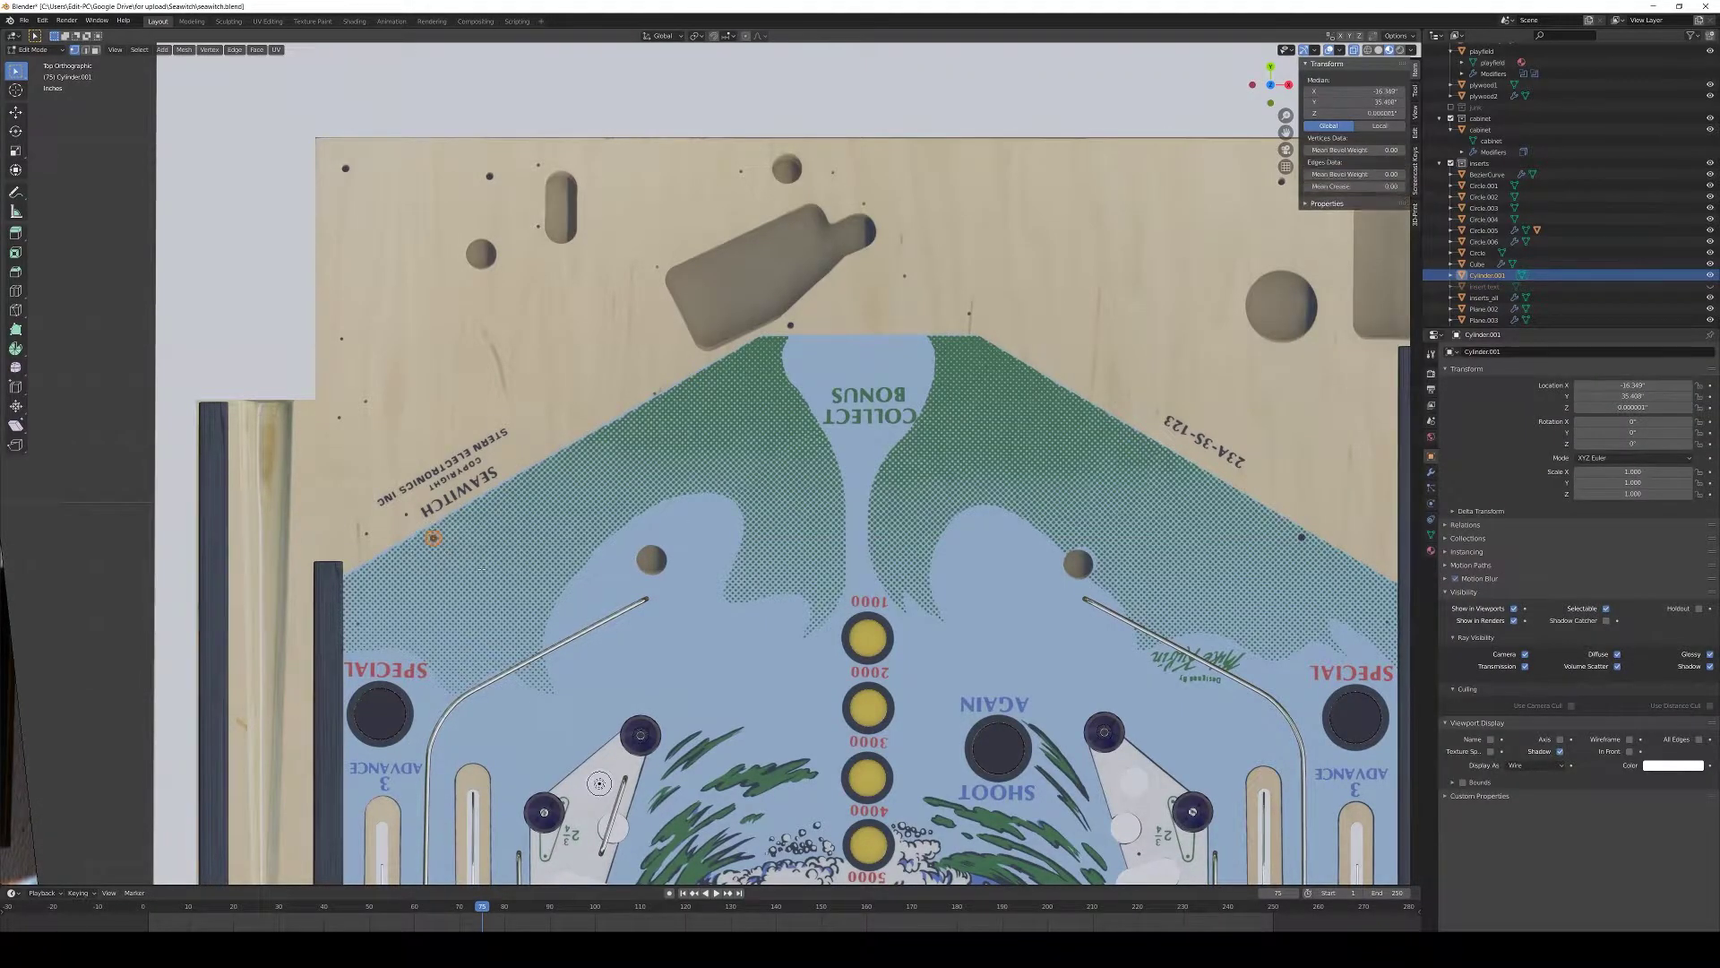
pyautogui.hotkey('shift', 'd')
pyautogui.hotkey('shift', 'z')
pyautogui.click(892, 327)
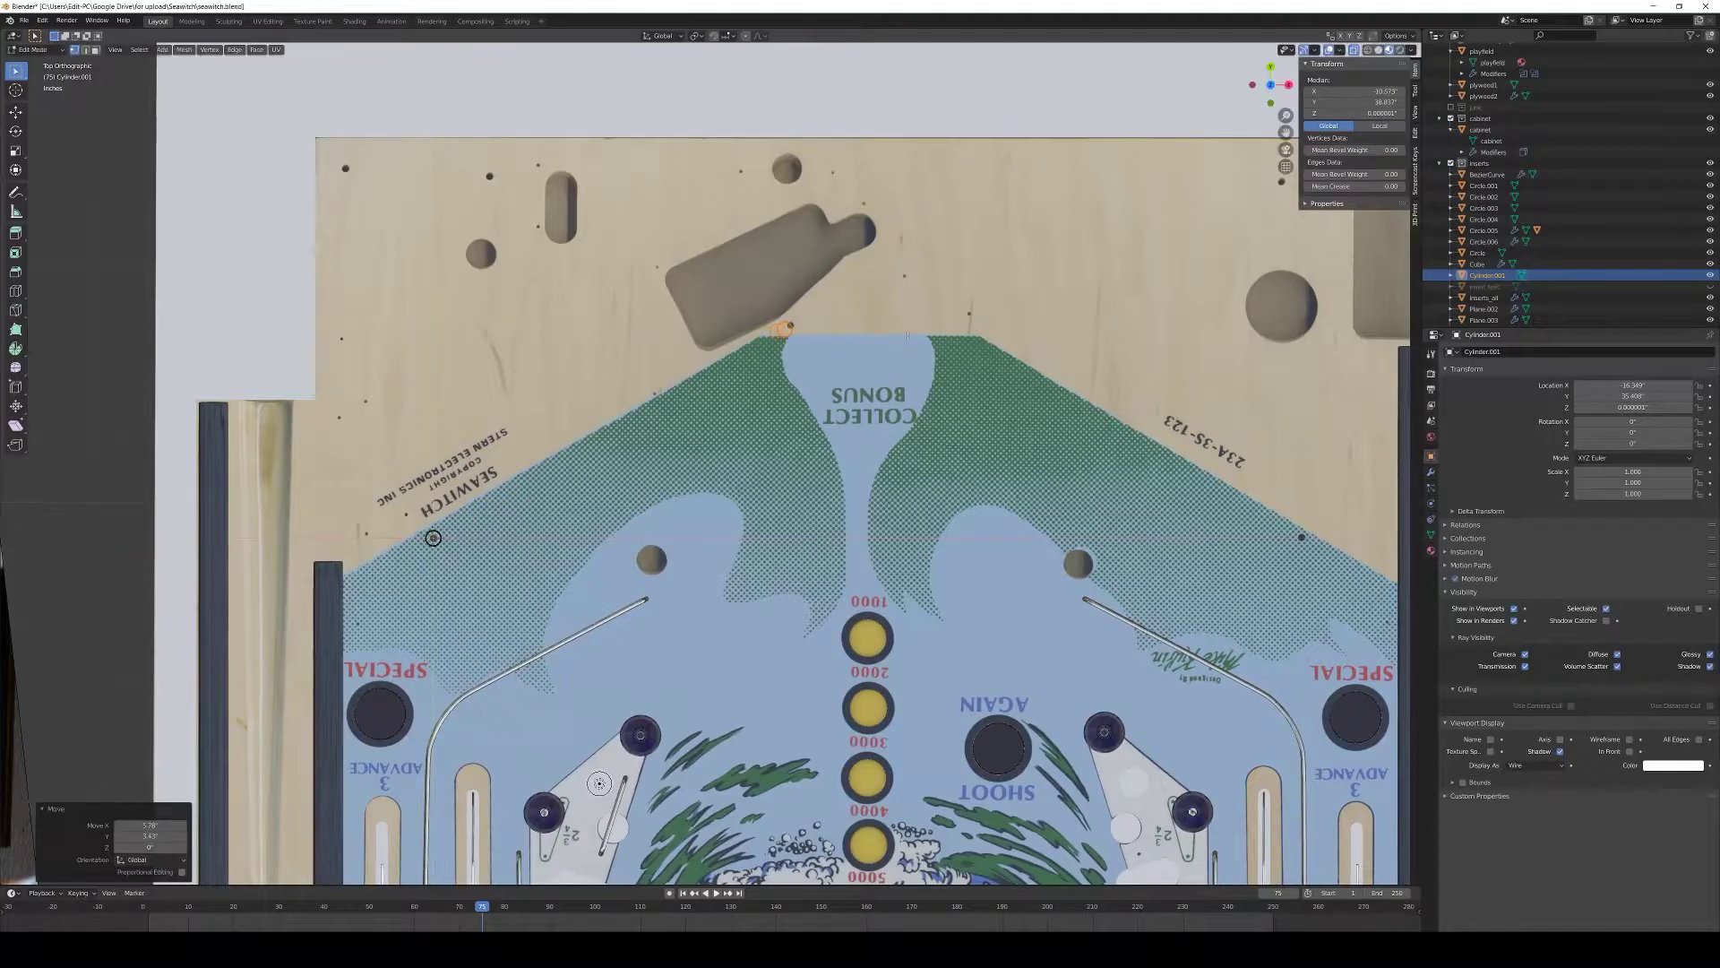
pyautogui.scroll(5, 971, 466)
pyautogui.press('g')
pyautogui.hotkey('shift', 'z')
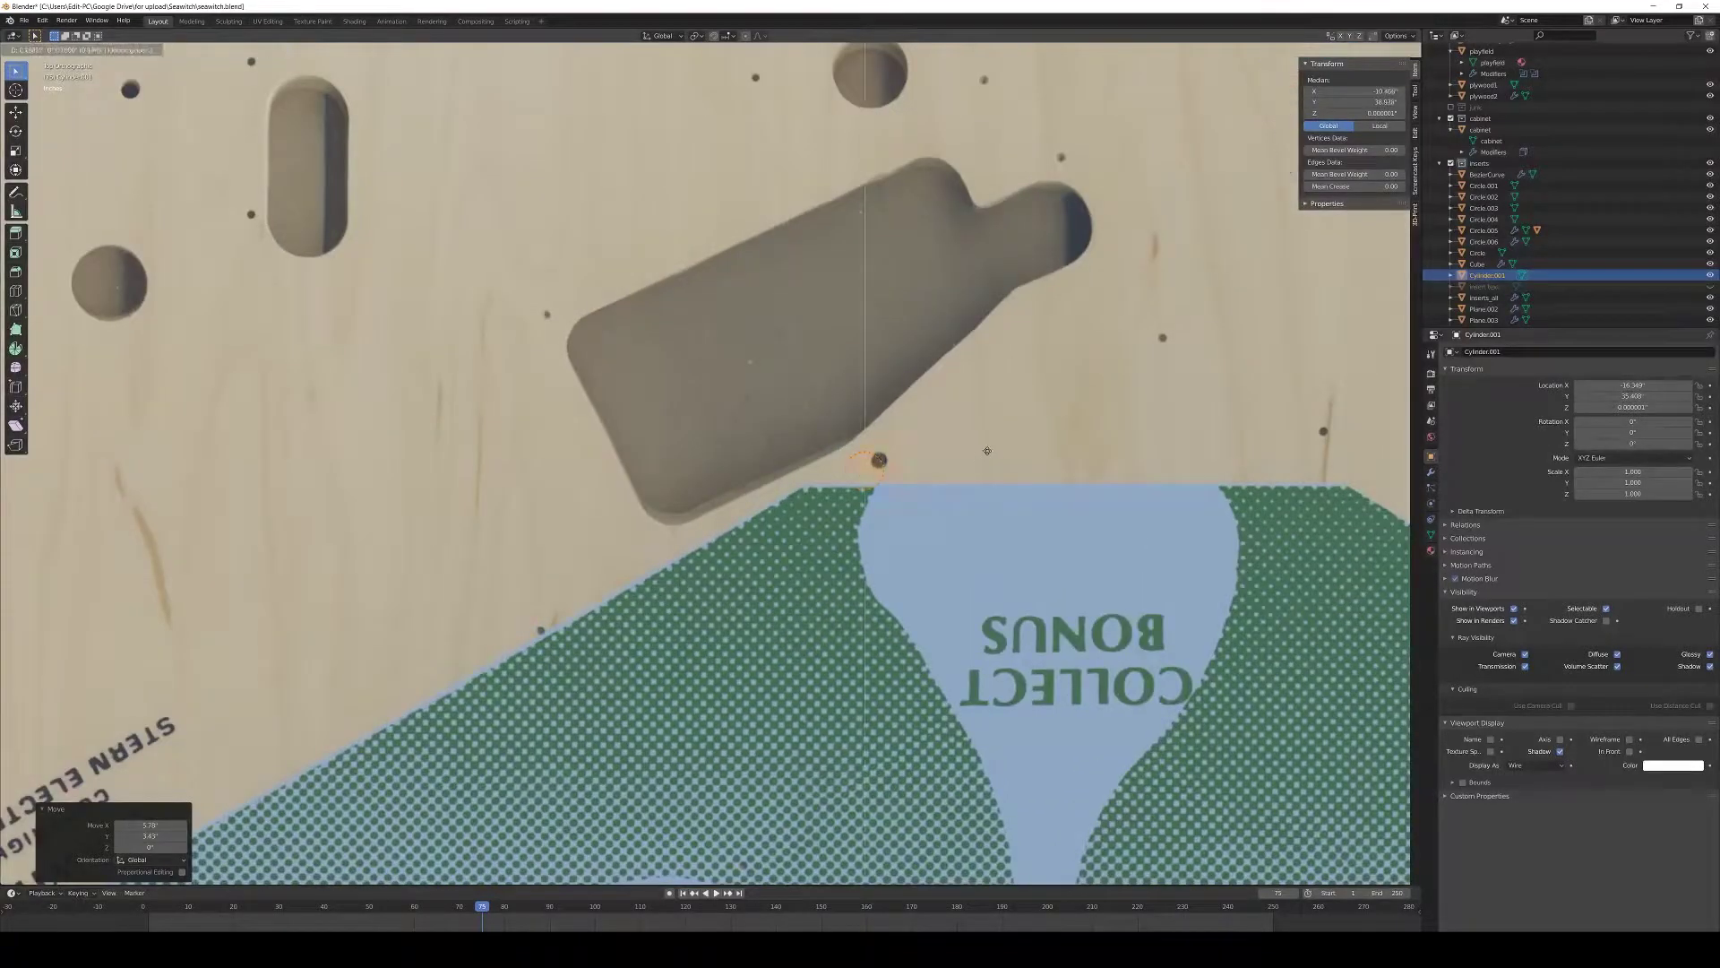
pyautogui.rightClick(985, 455)
# - Duplicate the cylinder mesh again and centre the third post on the hole near the 23A-3S-123 text
pyautogui.scroll(-6, 986, 455)
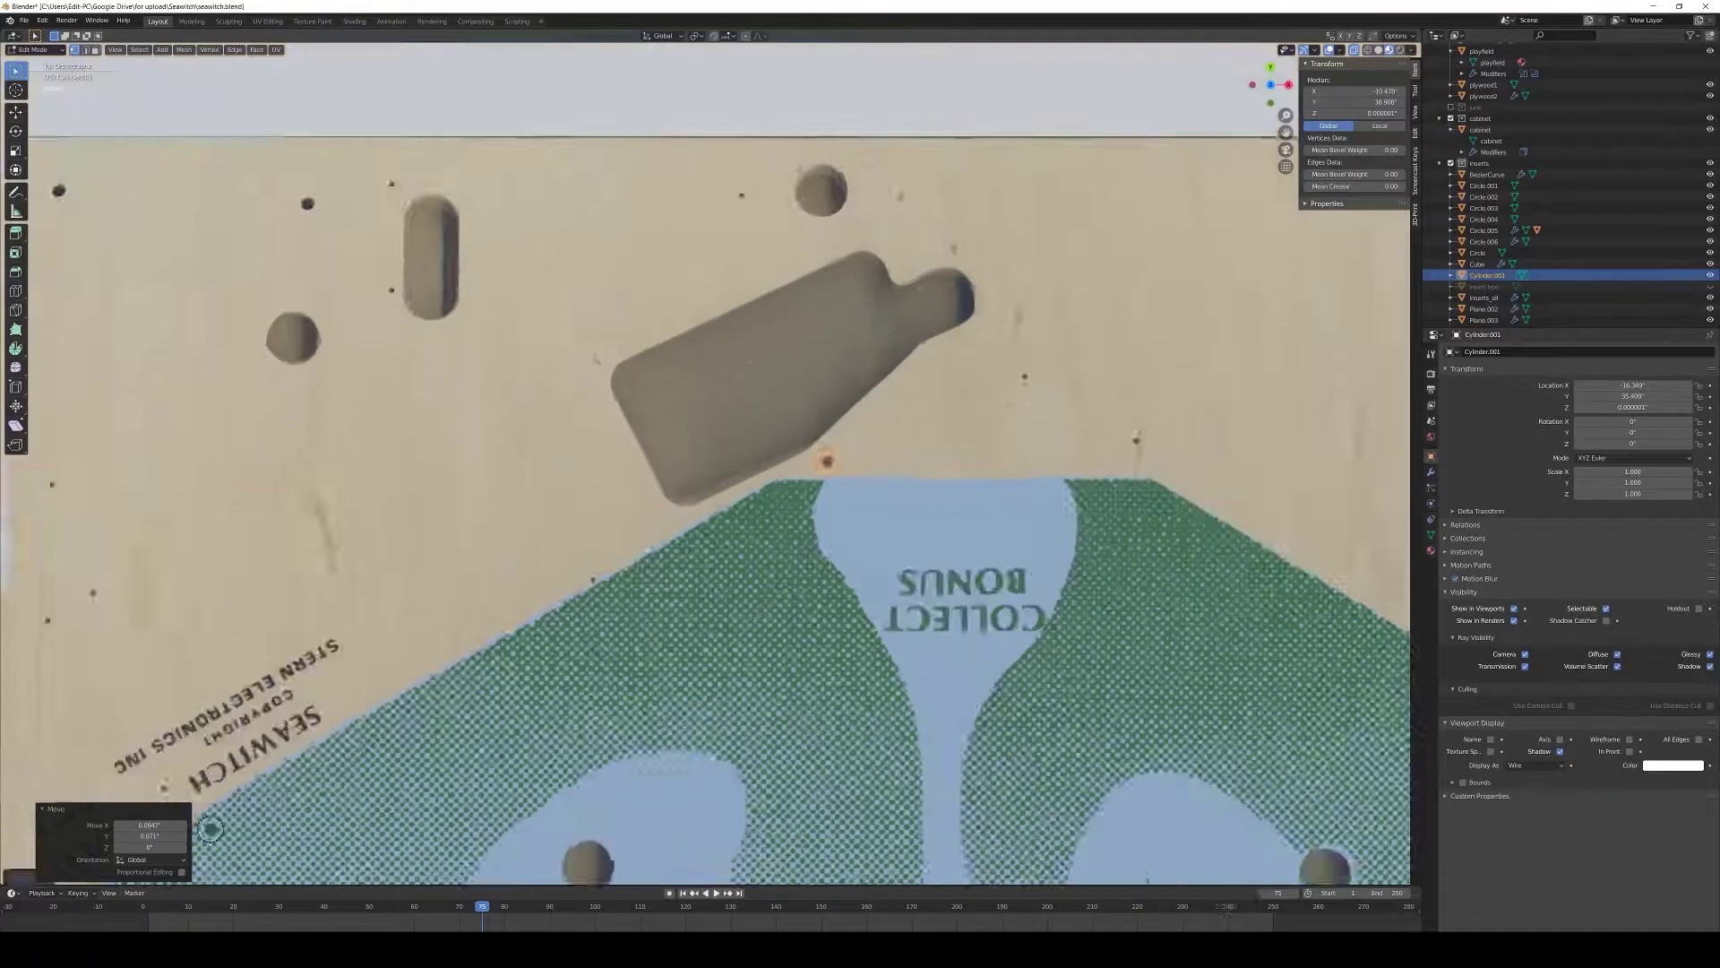
pyautogui.press('g')
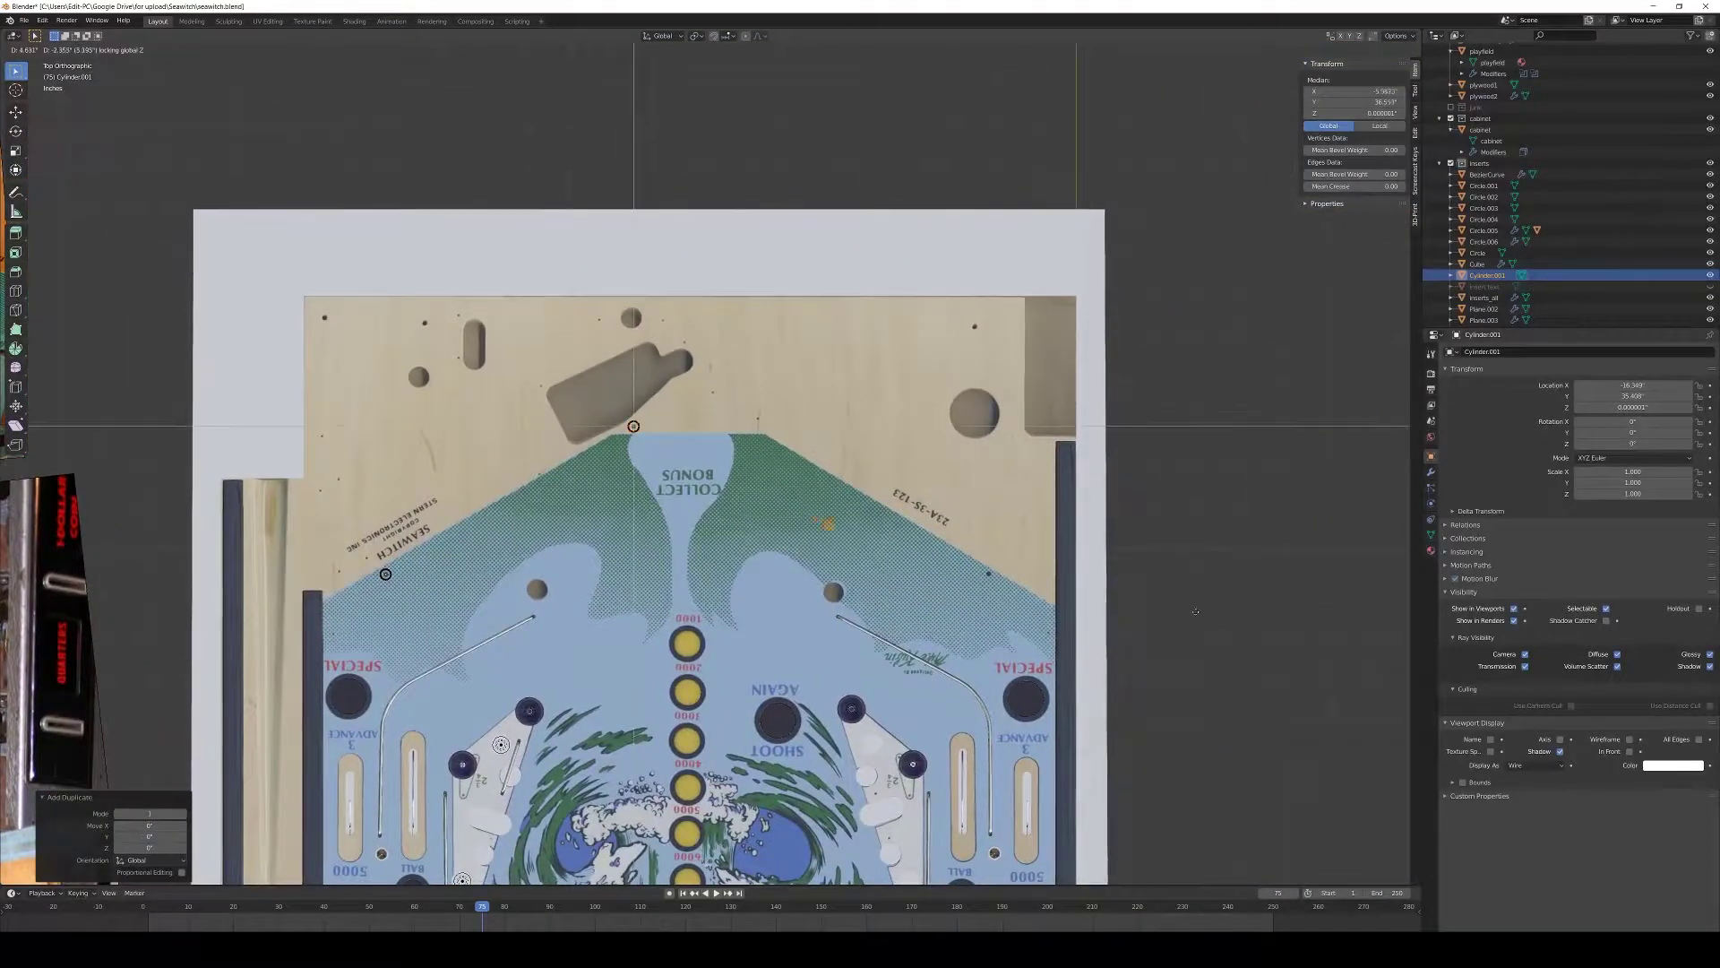
pyautogui.click(1200, 627)
pyautogui.keyDown('shift'); pyautogui.moveTo(1209, 638); pyautogui.dragTo(848, 522, button='middle'); pyautogui.keyUp('shift')
pyautogui.scroll(4, 1036, 568)
pyautogui.scroll(4, 833, 525)
pyautogui.press('g')
pyautogui.hotkey('shift', 'z')
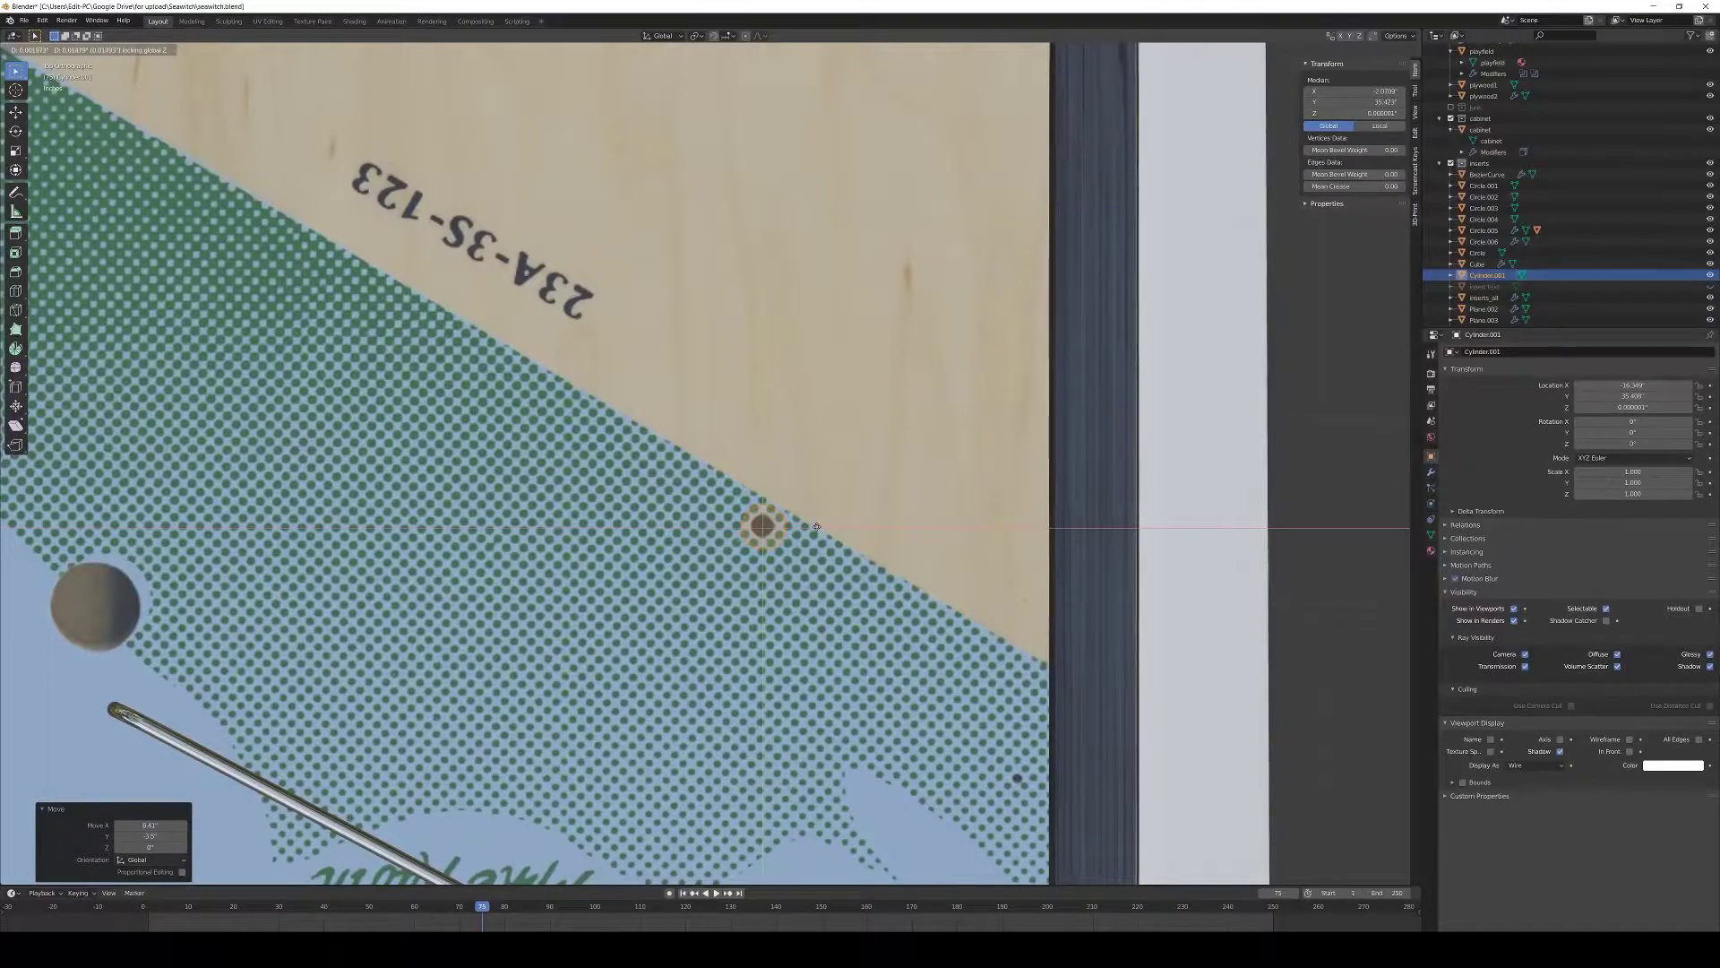
pyautogui.click(815, 527)
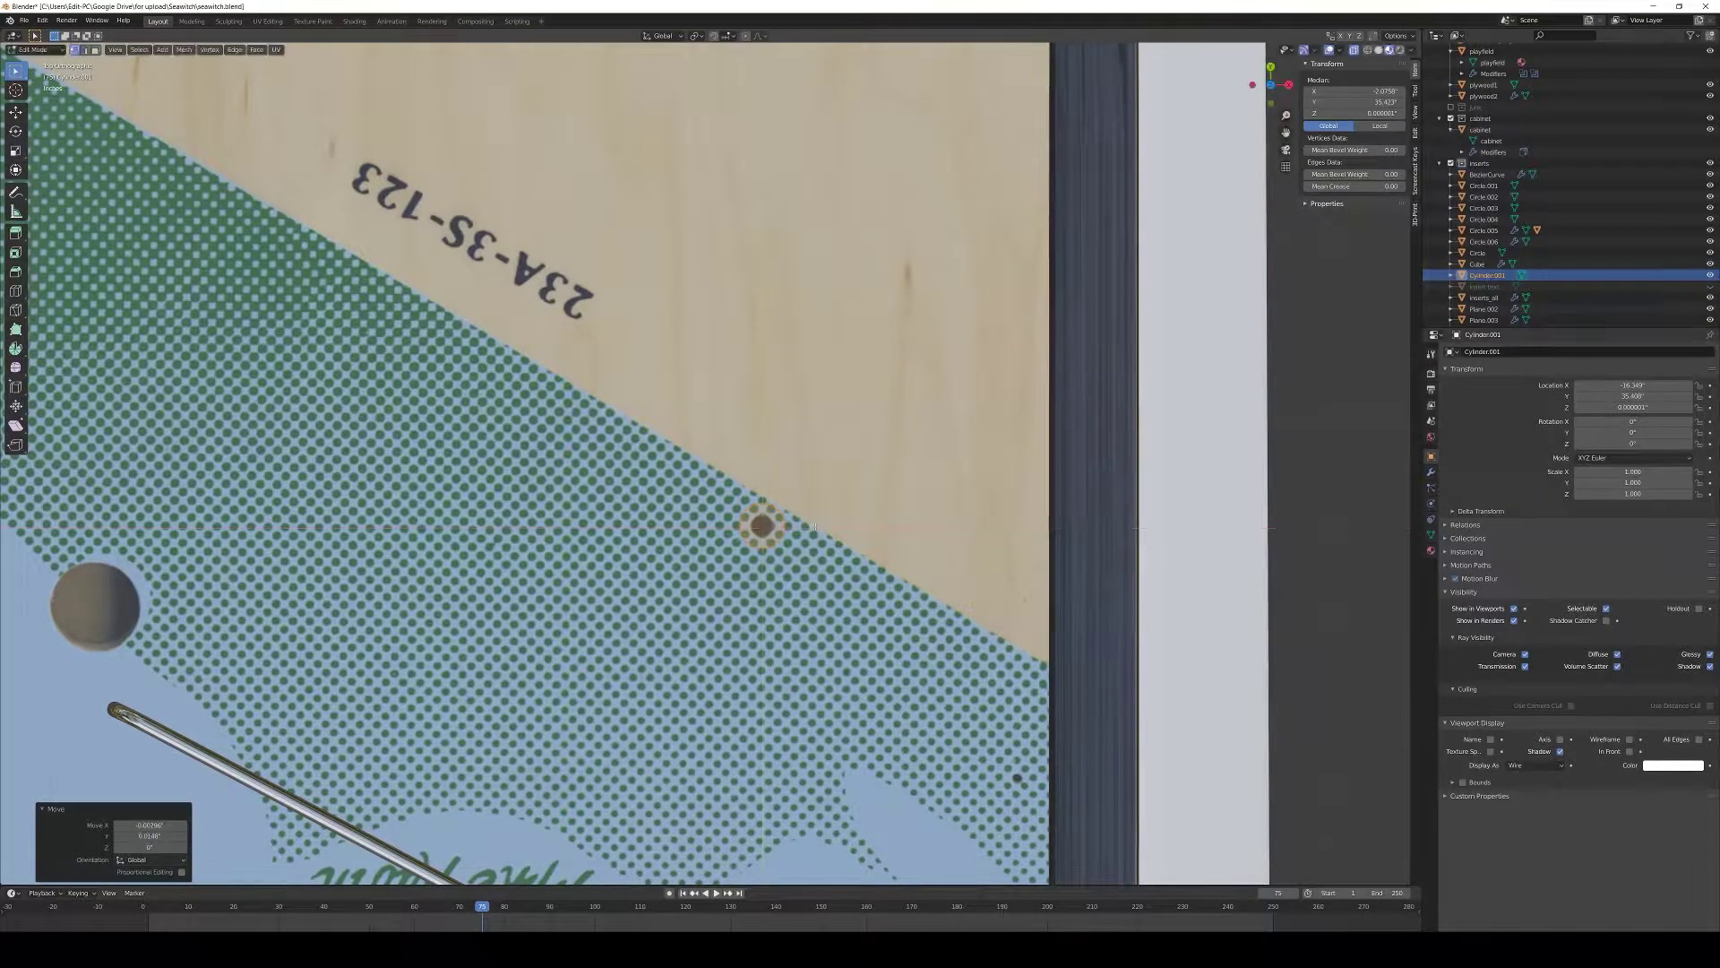
# - Return to Object Mode and assign the existing metal material to the three cylinder posts
pyautogui.scroll(-3, 816, 527)
pyautogui.moveTo(815, 527); pyautogui.dragTo(911, 611, button='middle')
pyautogui.press('Tab')
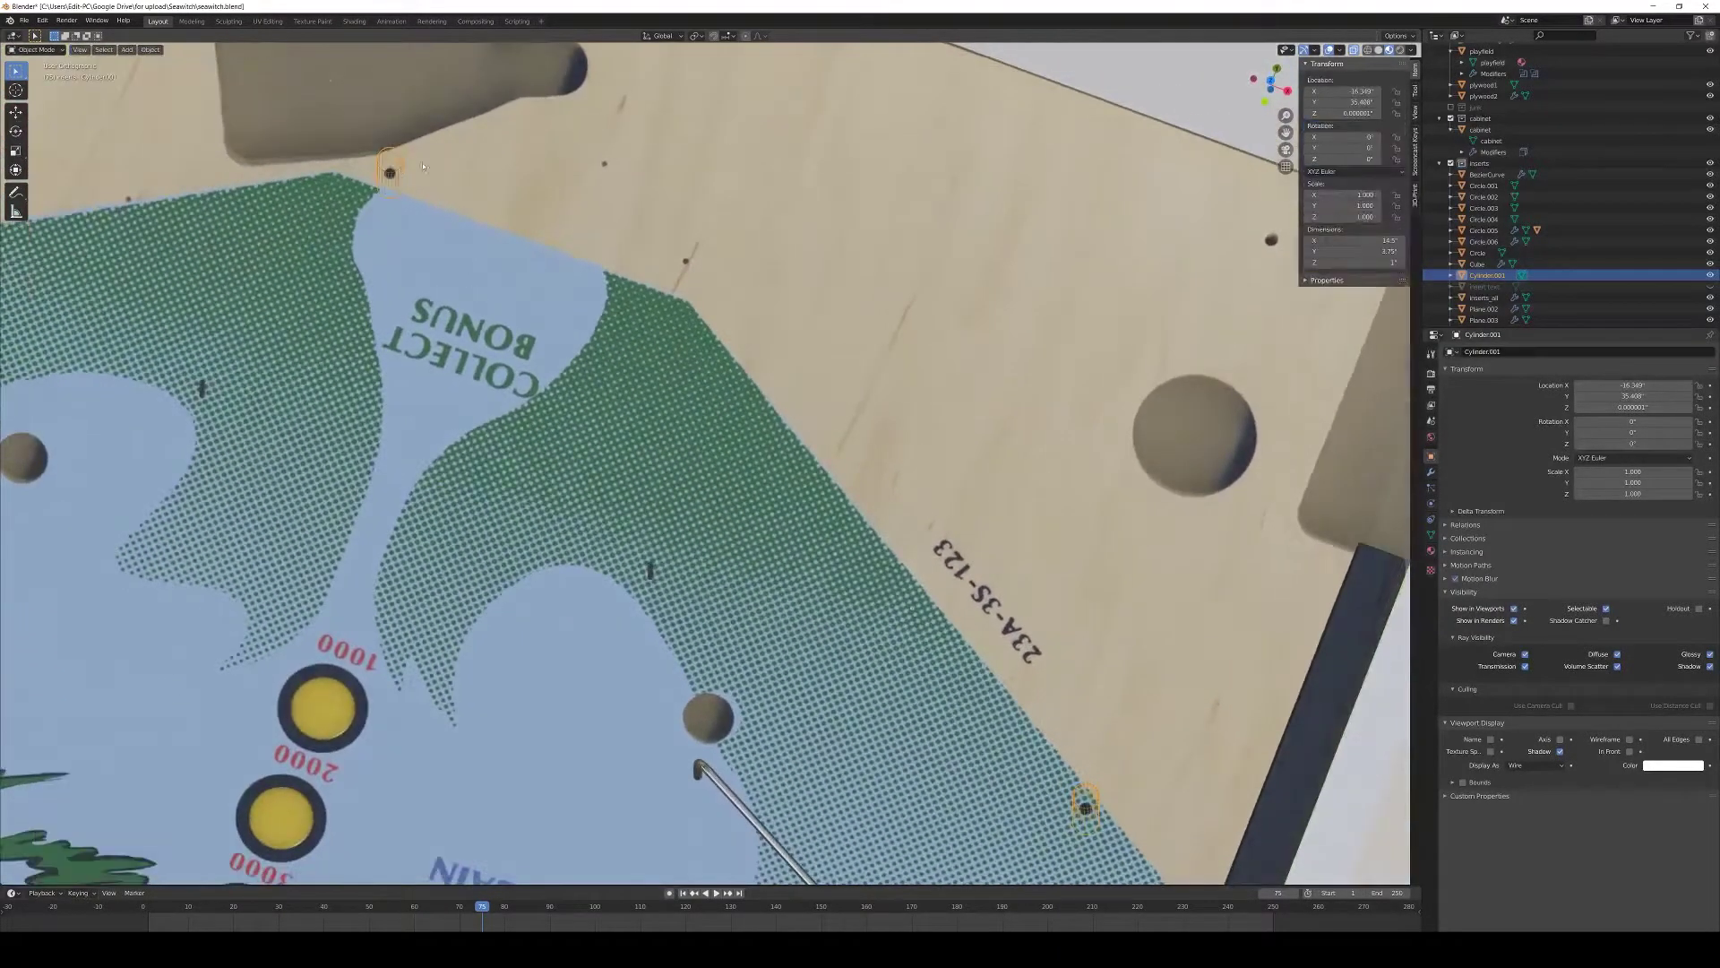
pyautogui.keyDown('shift'); pyautogui.moveTo(390, 196); pyautogui.dragTo(683, 463, button='middle'); pyautogui.keyUp('shift')
pyautogui.press('Tab')
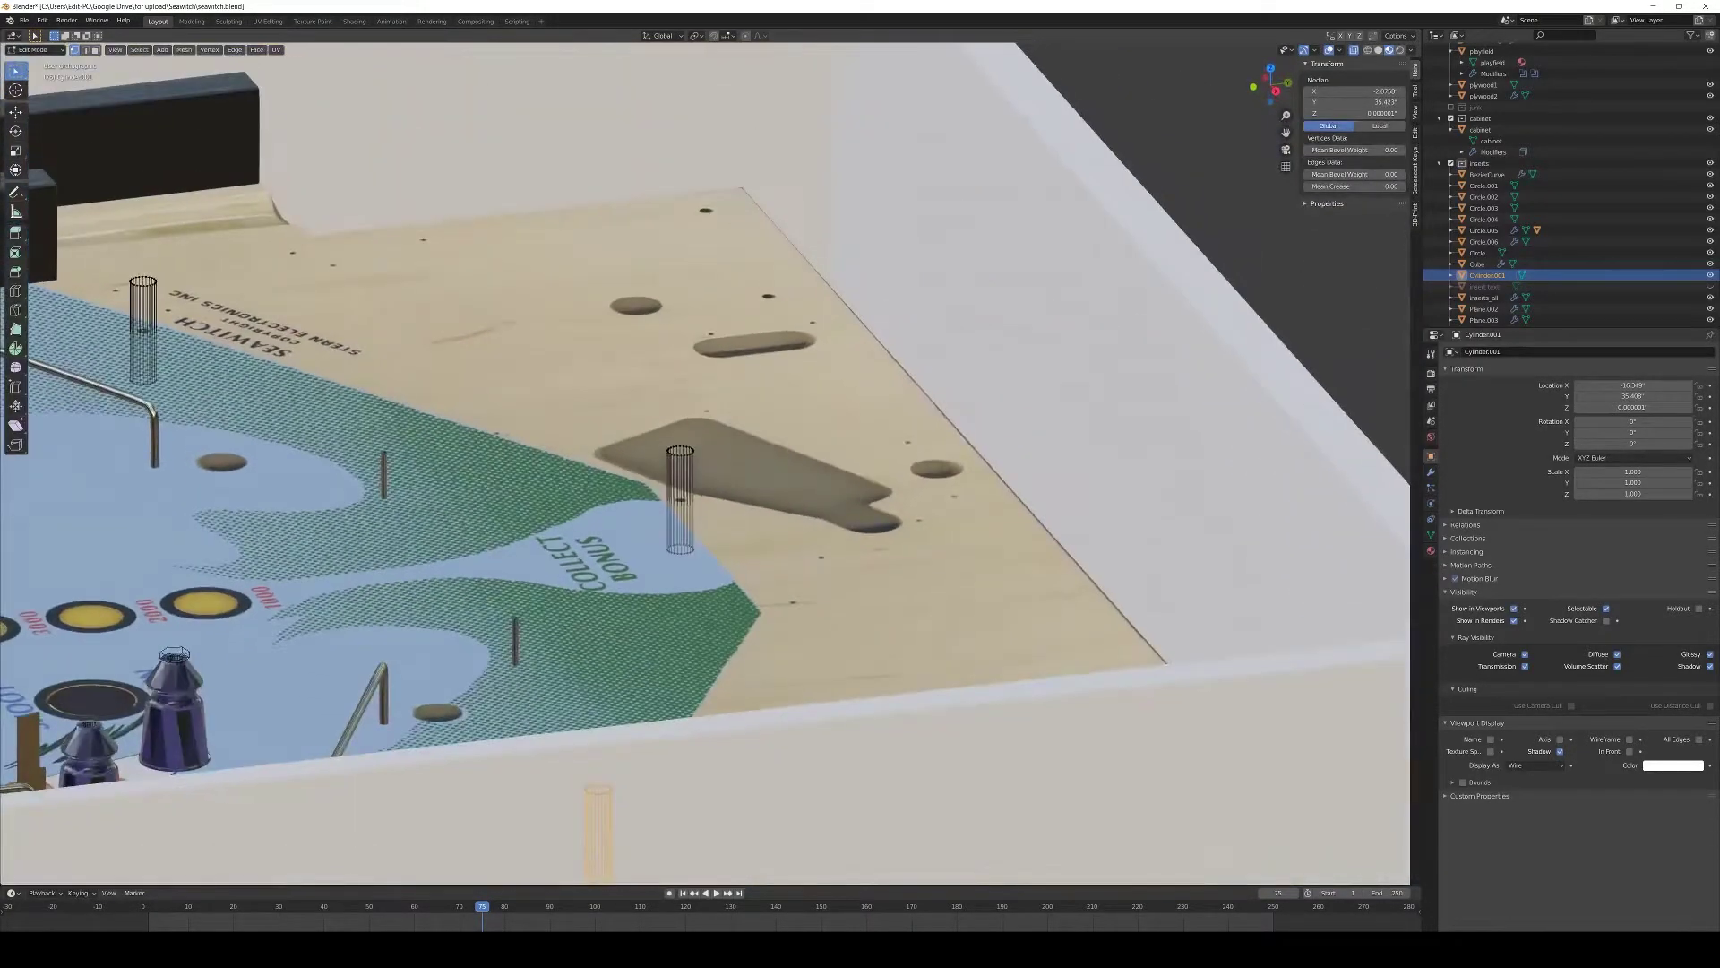
pyautogui.press('Tab')
pyautogui.click(1430, 550)
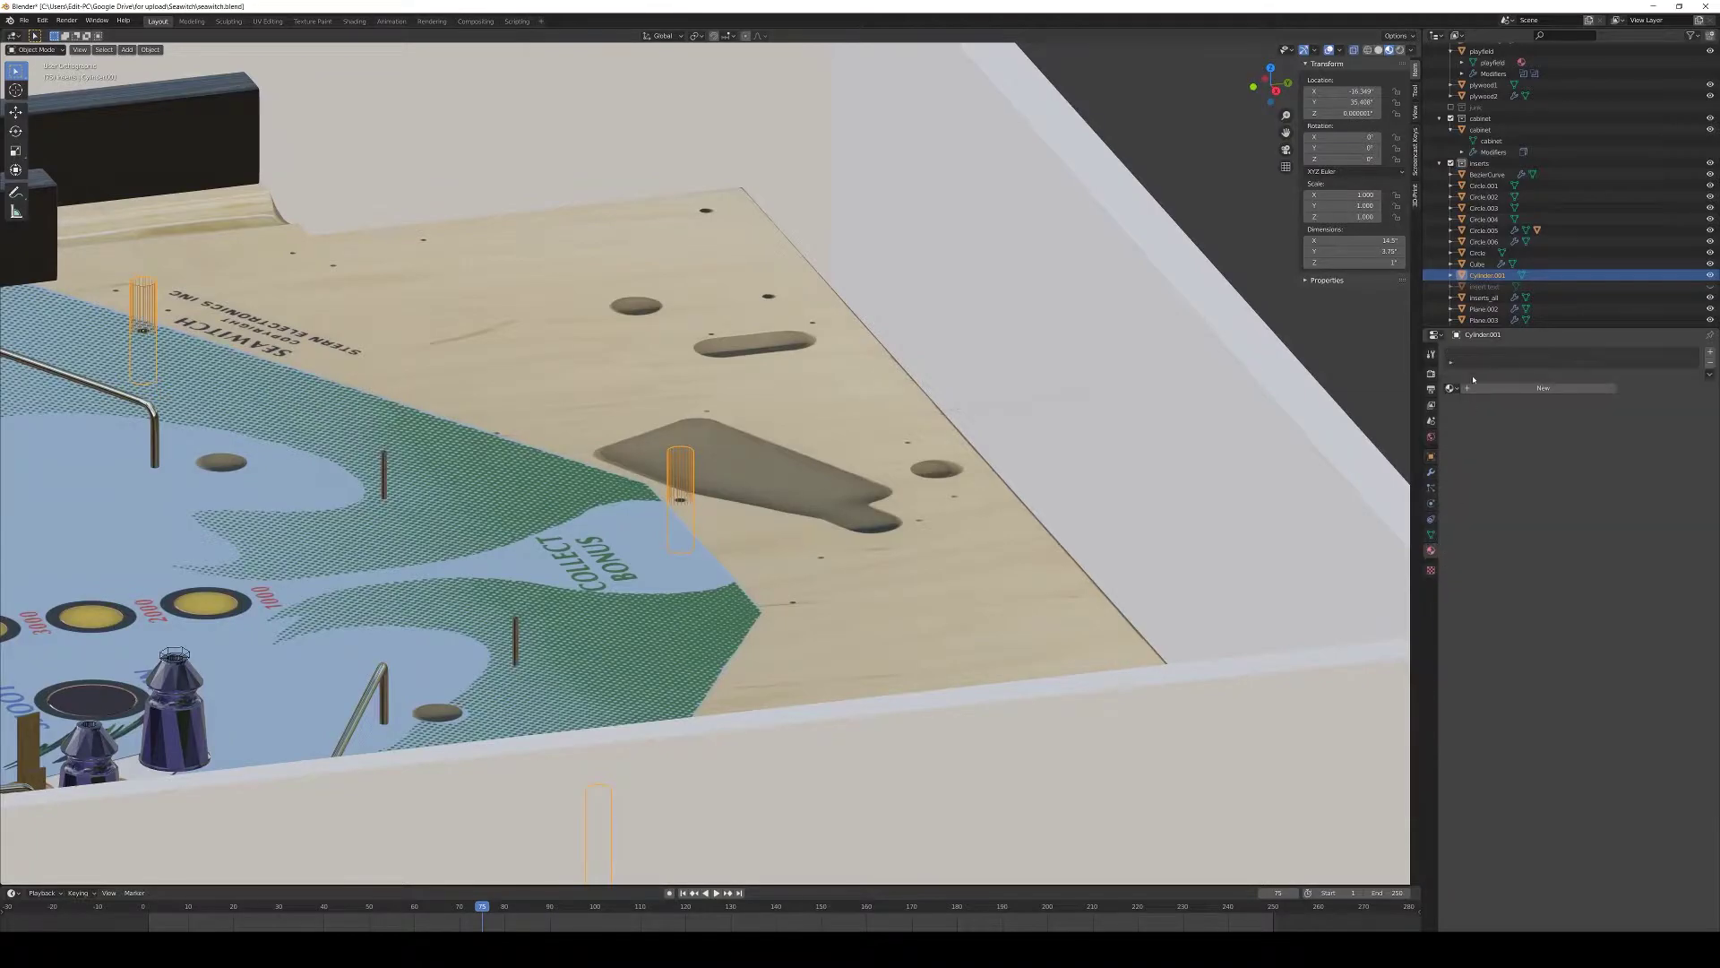
pyautogui.click(1456, 391)
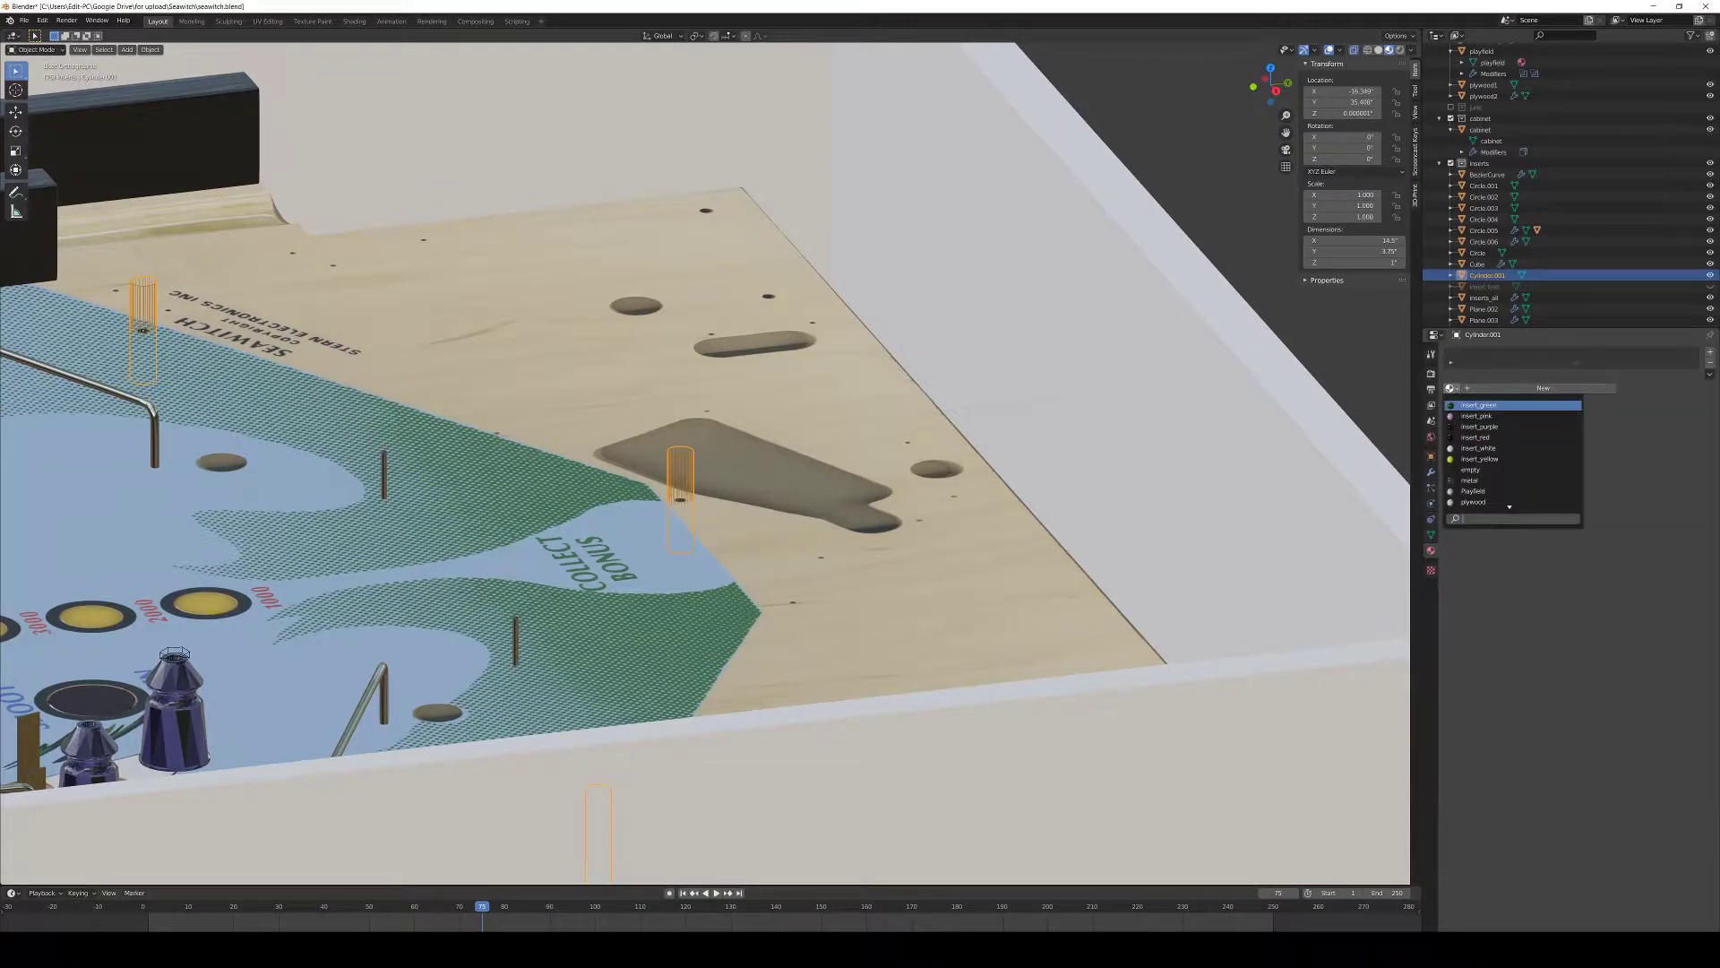
pyautogui.click(1514, 475)
# - Set the viewport display of the cylinder posts back to Textured
pyautogui.scroll(-2, 681, 469)
pyautogui.moveTo(676, 469)
pyautogui.mouseDown(button='middle')
pyautogui.moveTo(661, 493)
pyautogui.moveTo(660, 472)
pyautogui.mouseUp(button='middle')
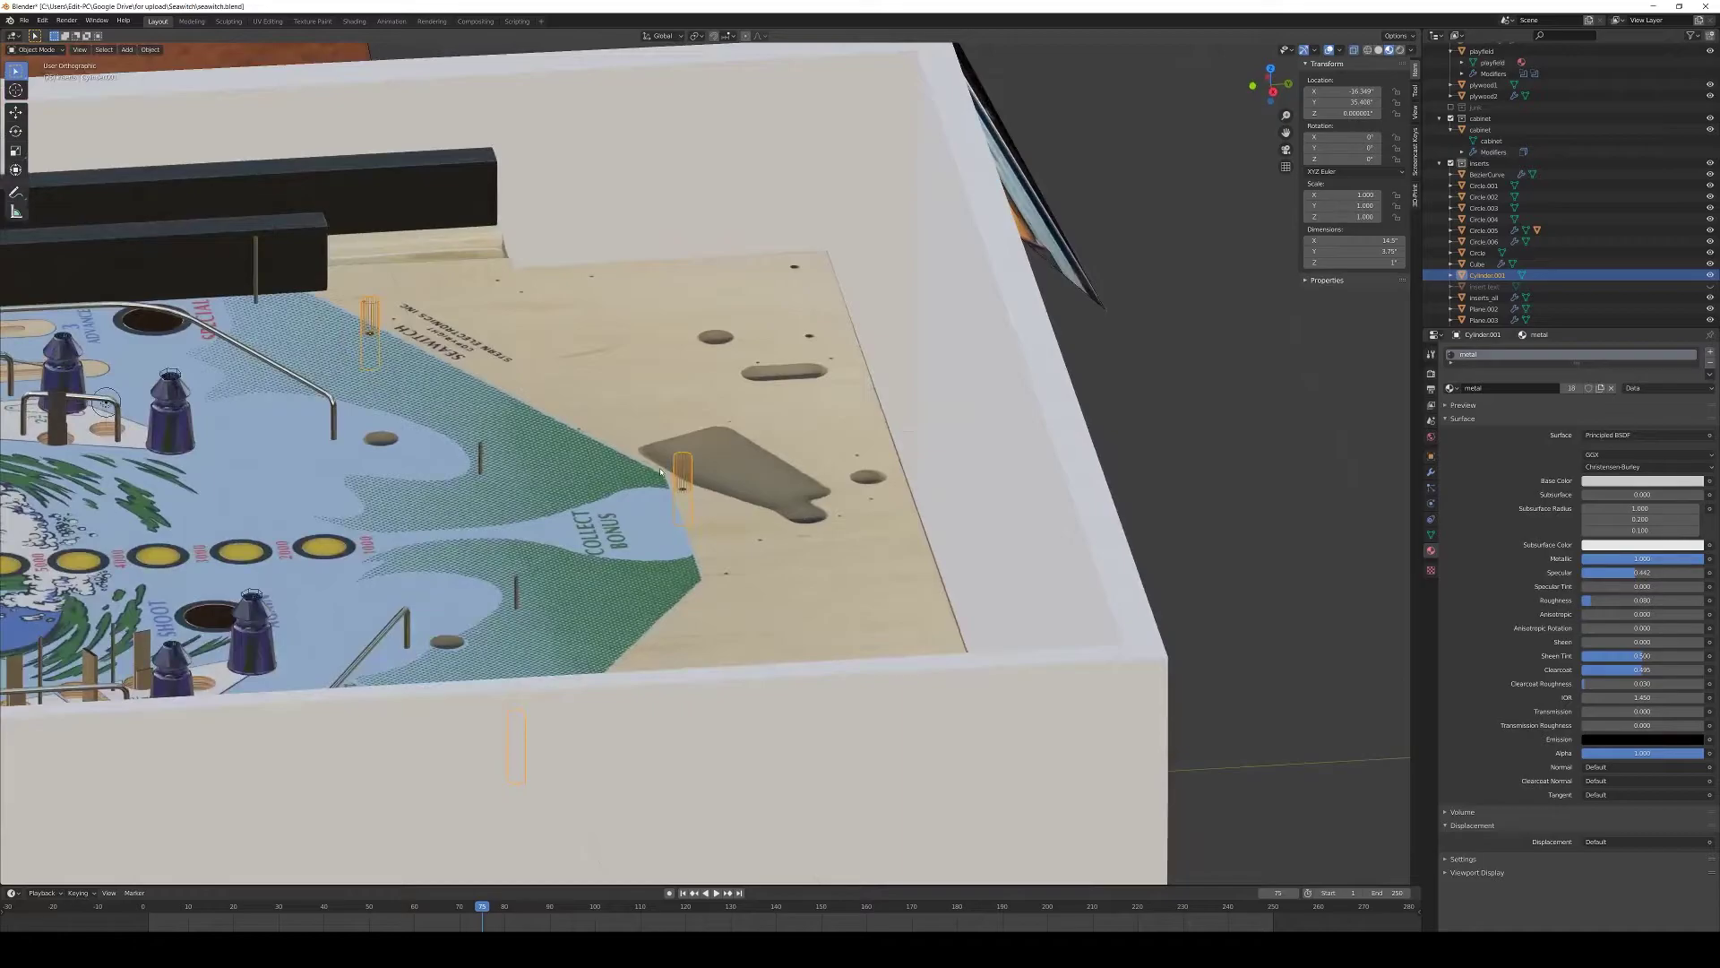
pyautogui.click(1431, 456)
pyautogui.click(1548, 761)
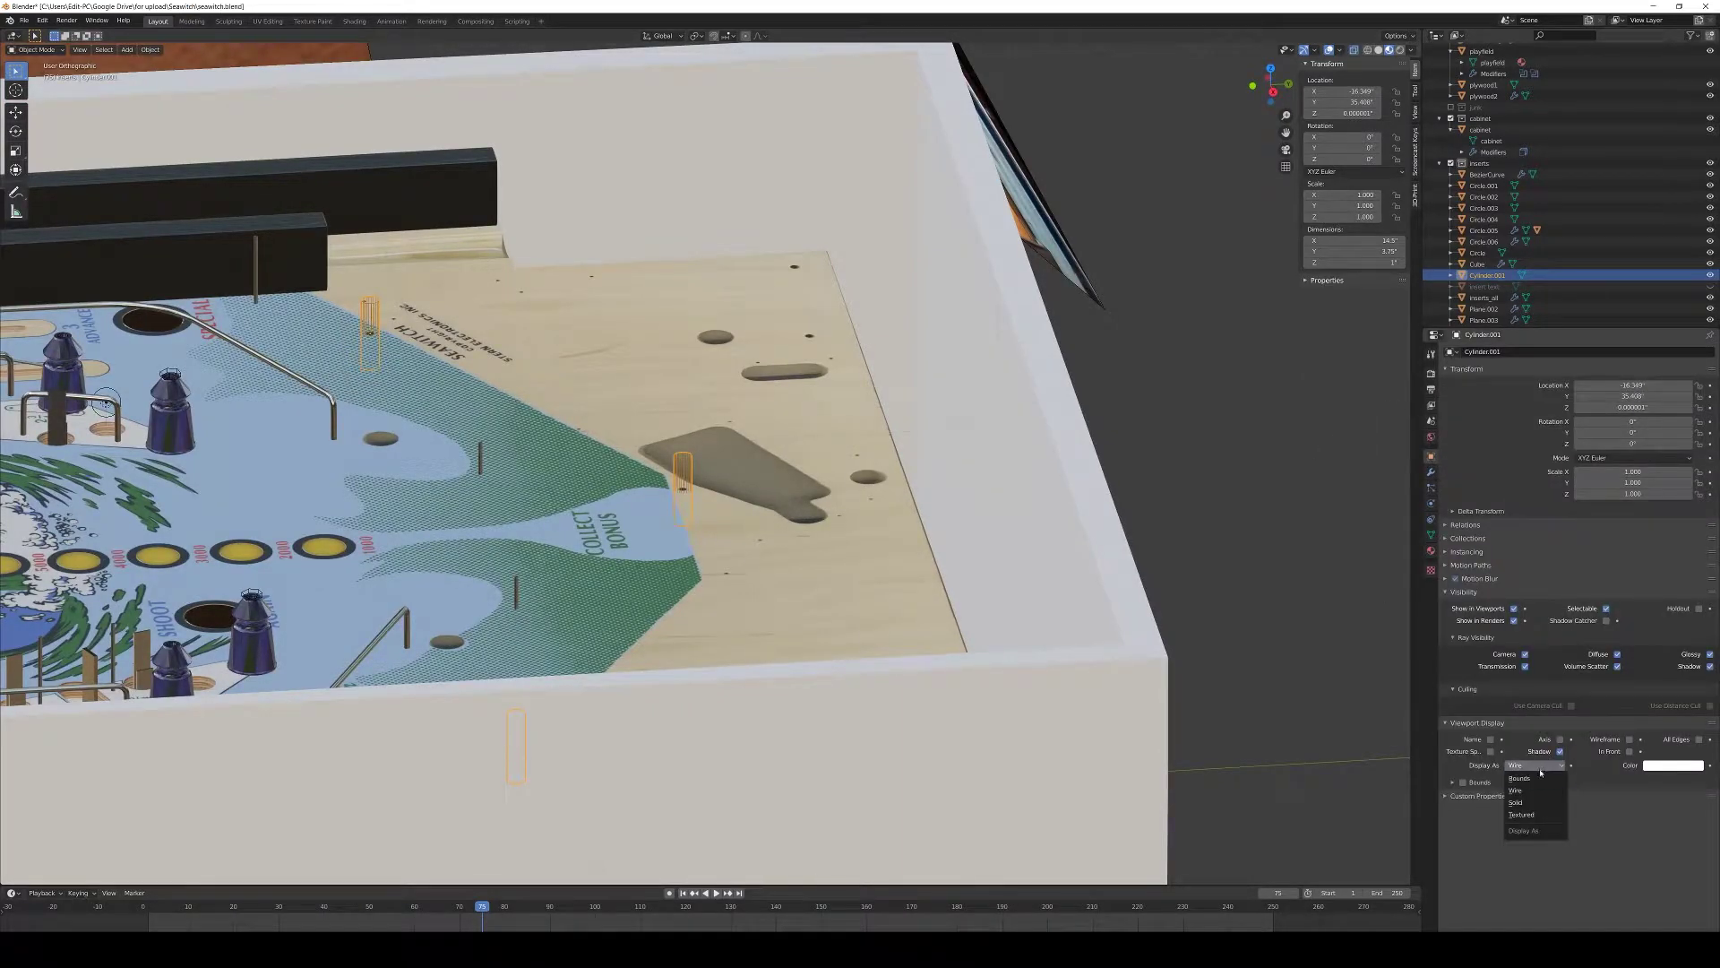
pyautogui.click(1529, 817)
# - Raise the posts about 0.5 inch along Z so their bases sit on the playfield surface
pyautogui.scroll(-3, 806, 448)
pyautogui.moveTo(807, 448); pyautogui.dragTo(815, 452, button='middle')
pyautogui.scroll(2, 814, 453)
pyautogui.scroll(6, 814, 453)
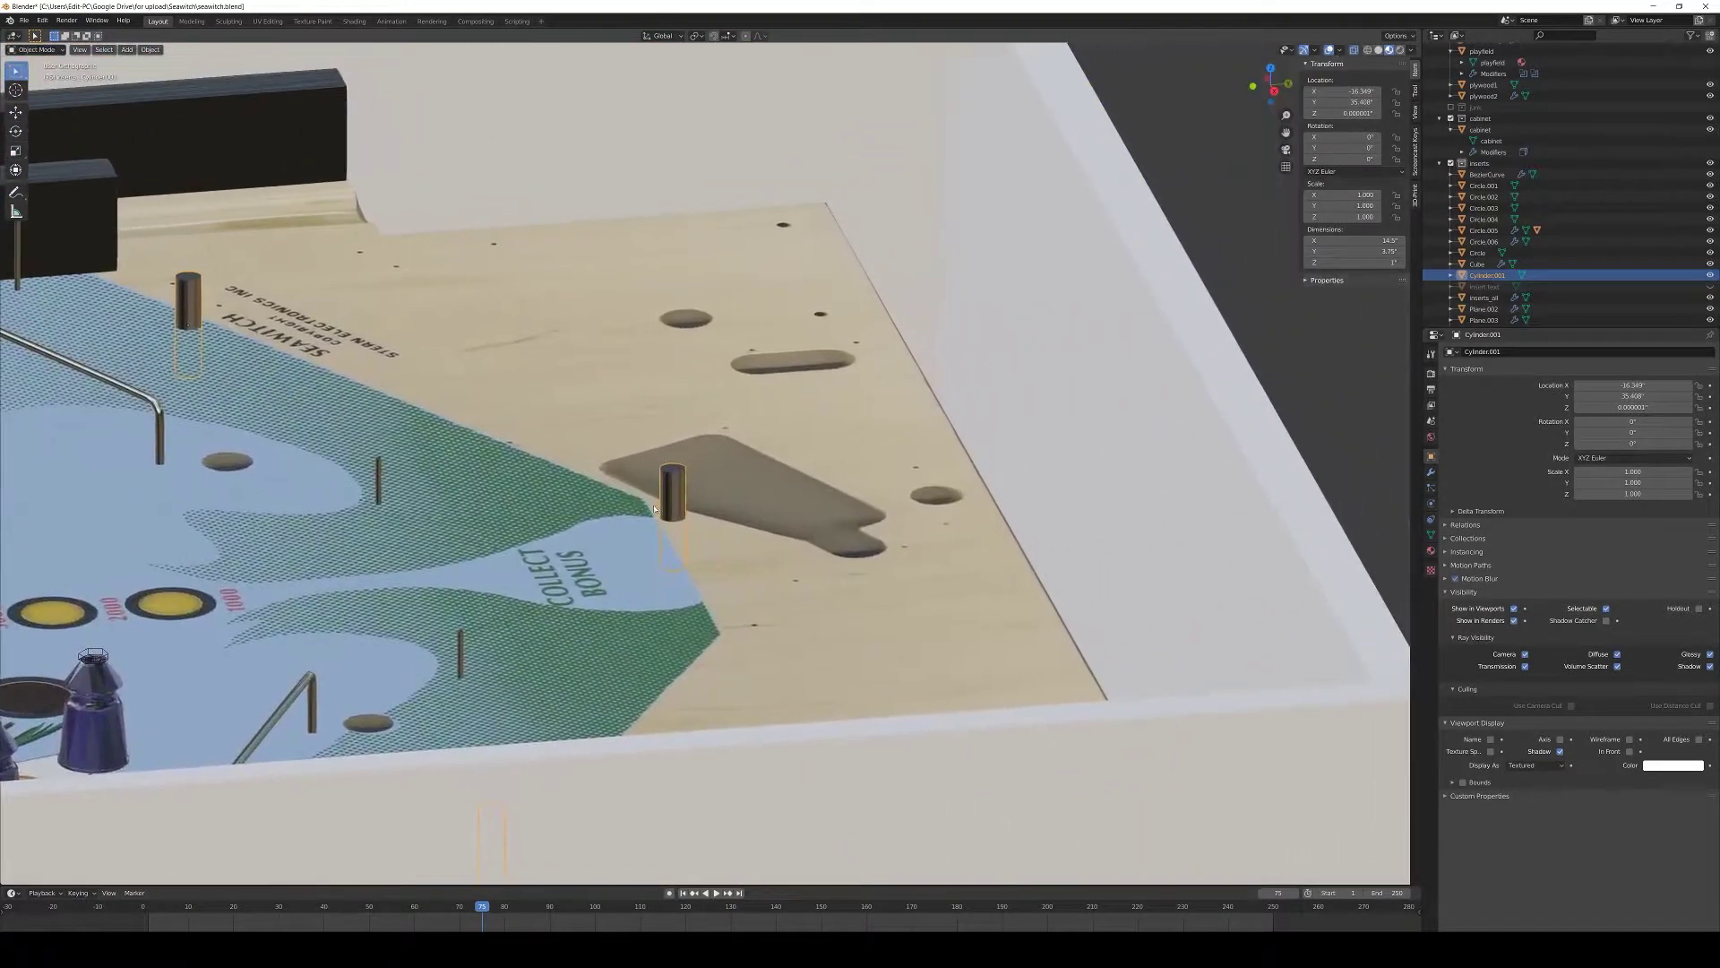
pyautogui.press('g')
pyautogui.press('z')
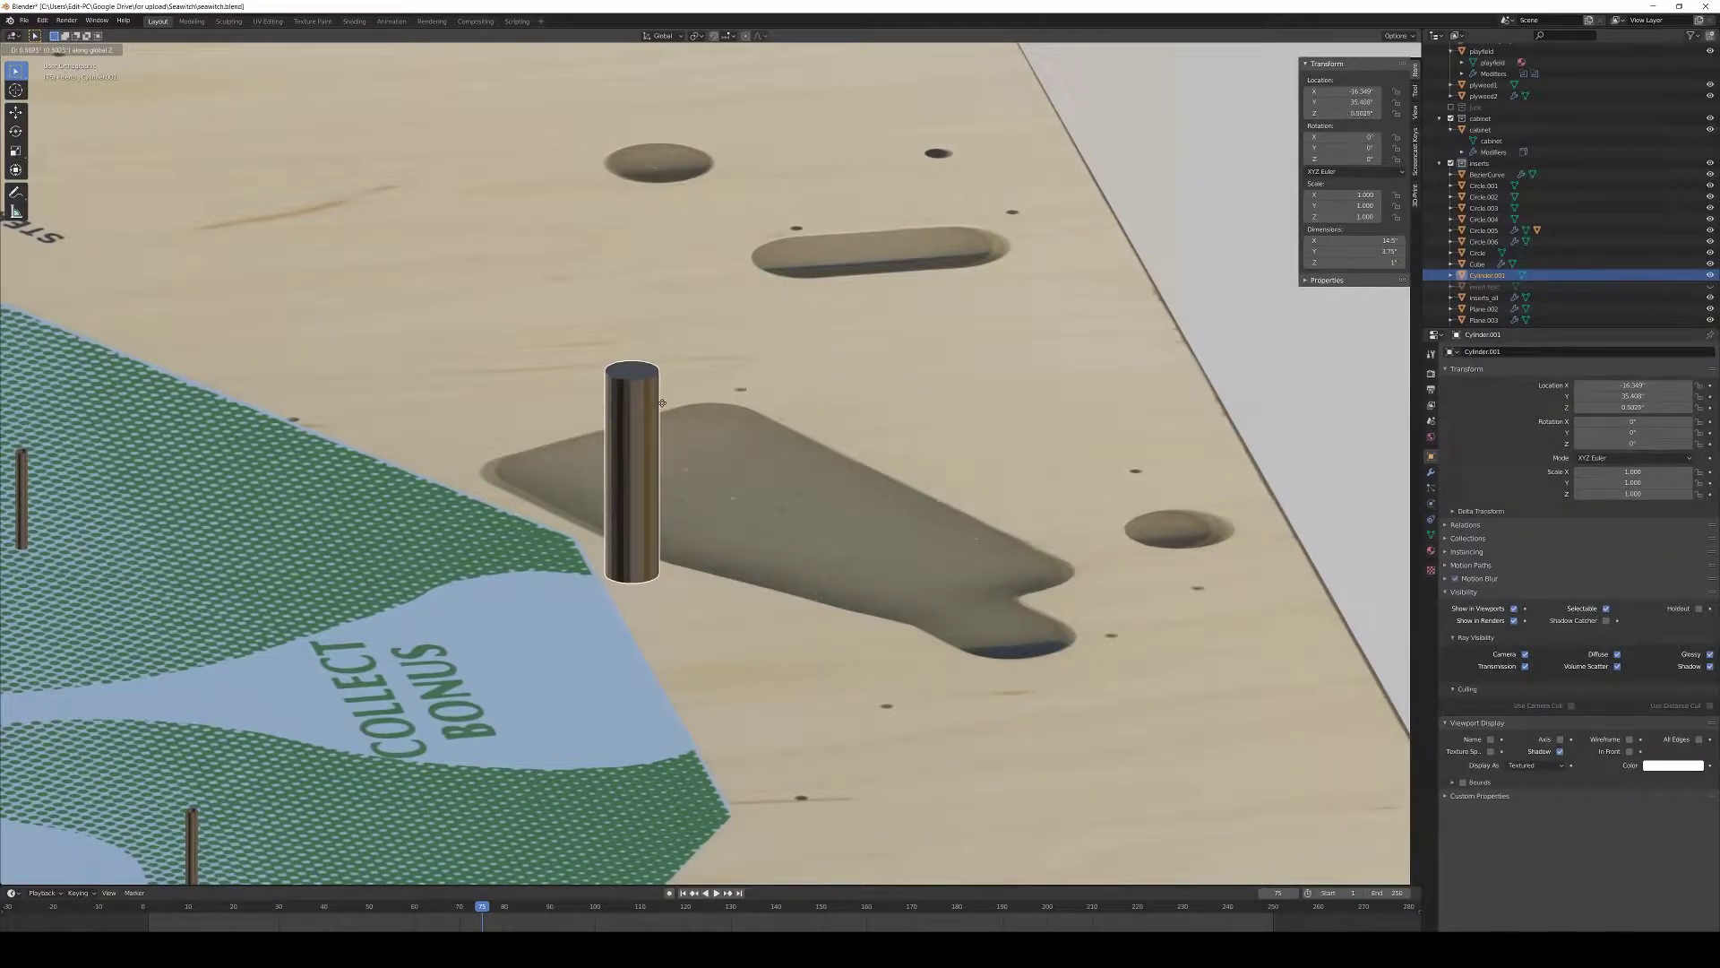
pyautogui.click(654, 406)
pyautogui.rightClick(651, 406)
pyautogui.click(650, 403)
pyautogui.scroll(-8, 651, 404)
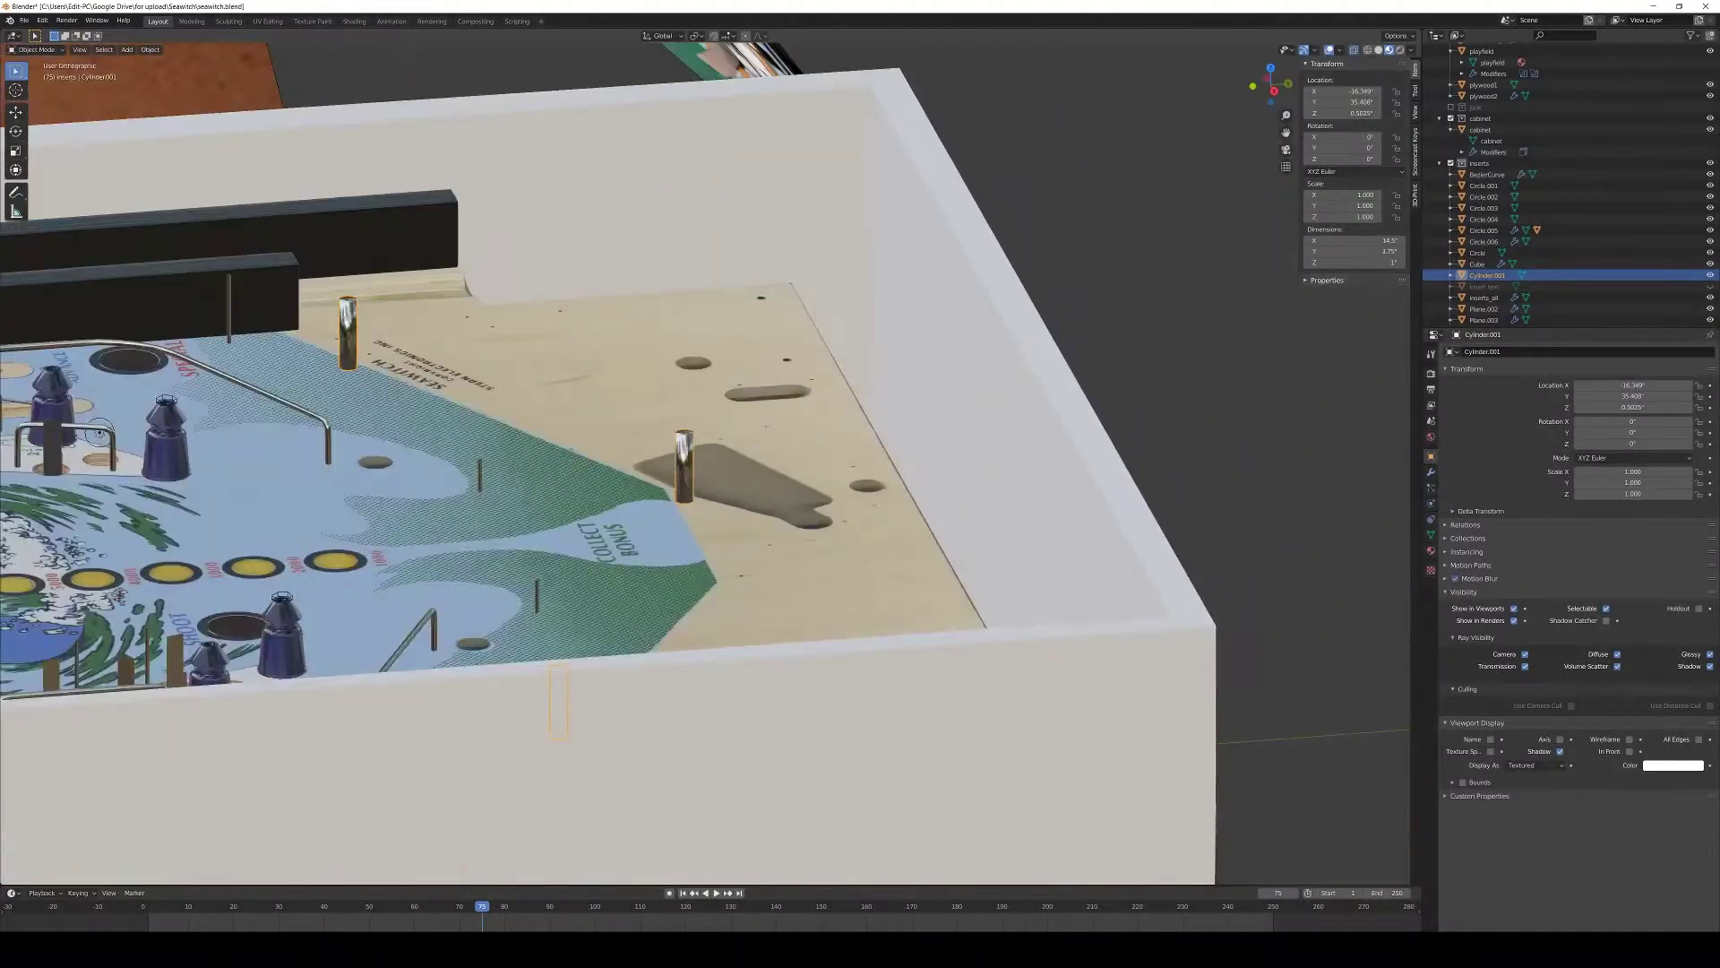
pyautogui.press('Tab')
pyautogui.scroll(6, 740, 472)
pyautogui.press('Tab')
pyautogui.moveTo(740, 473); pyautogui.dragTo(754, 495, button='middle')
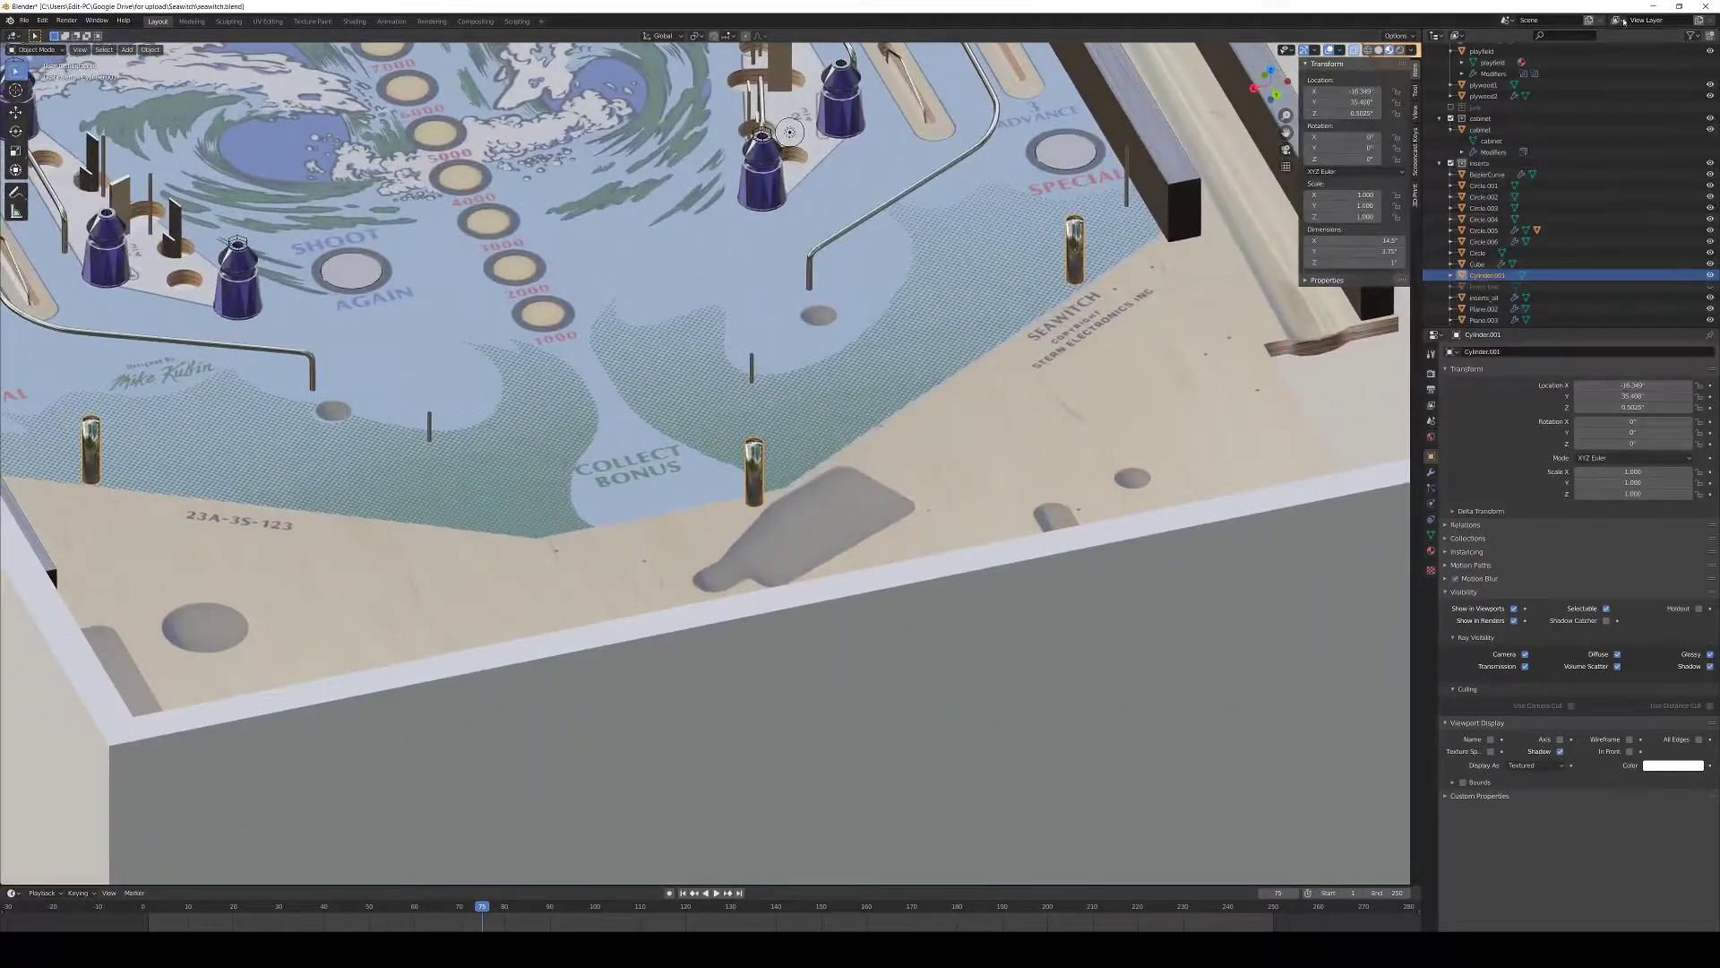
# - Add a plane, move it horizontally over the lower playfield and rotate it to about -36° around Z
pyautogui.scroll(-12, 754, 495)
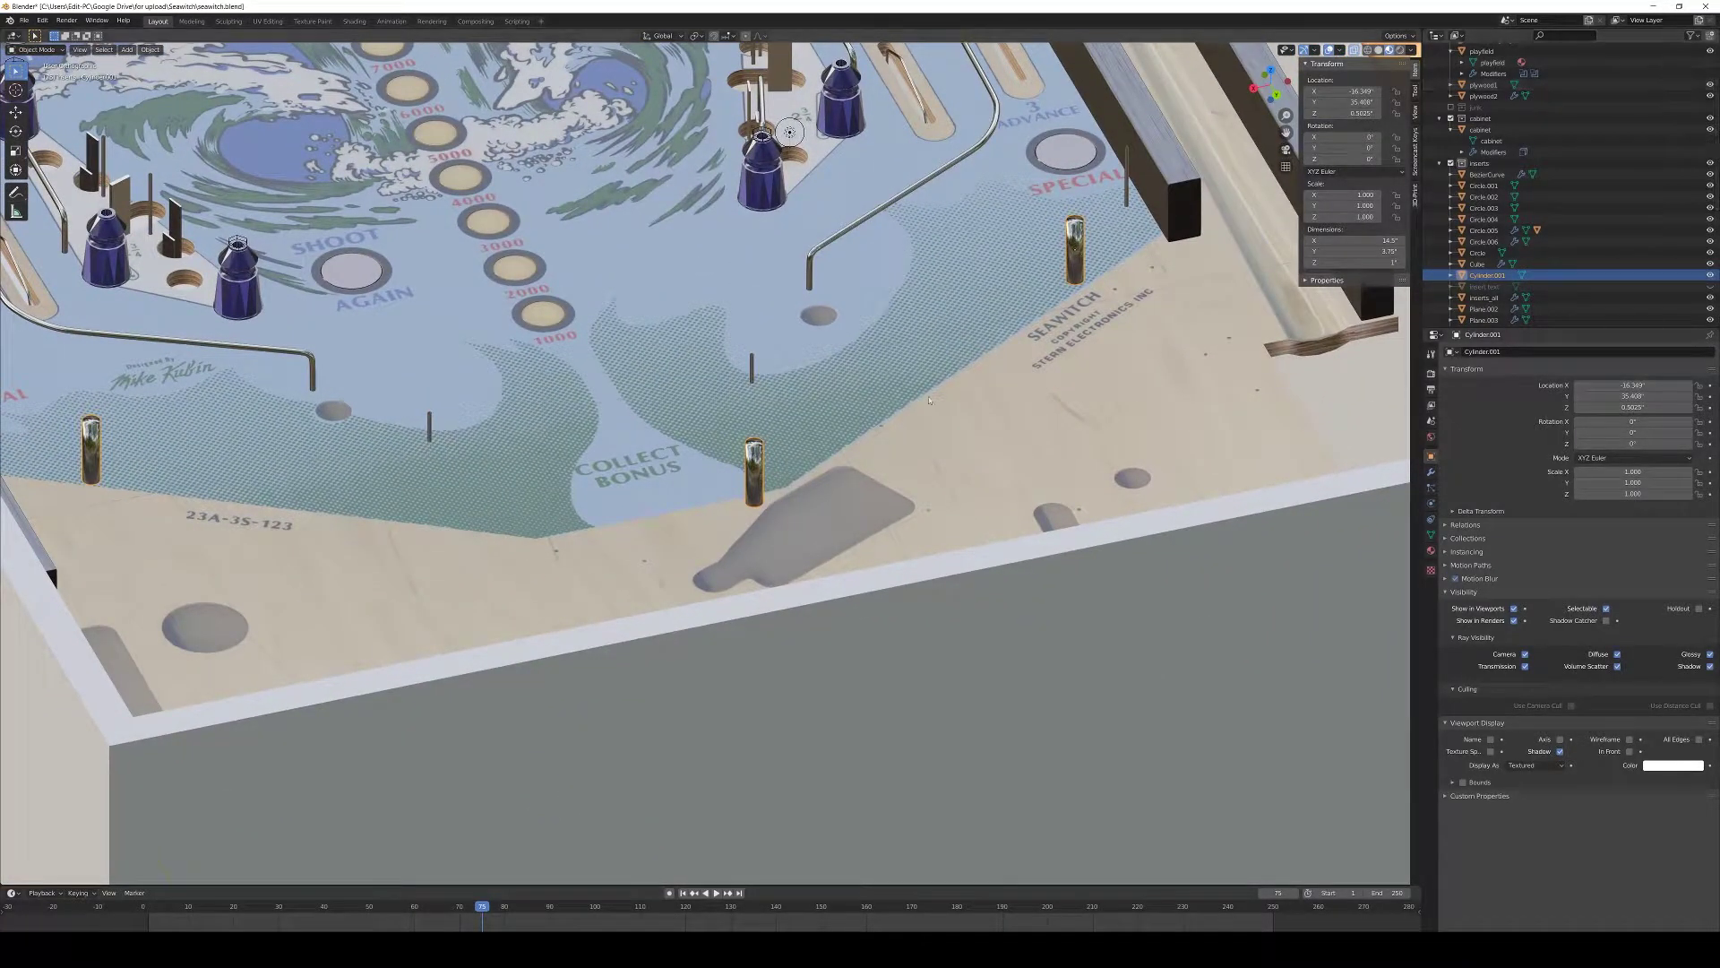
pyautogui.hotkey('shift', 'a')
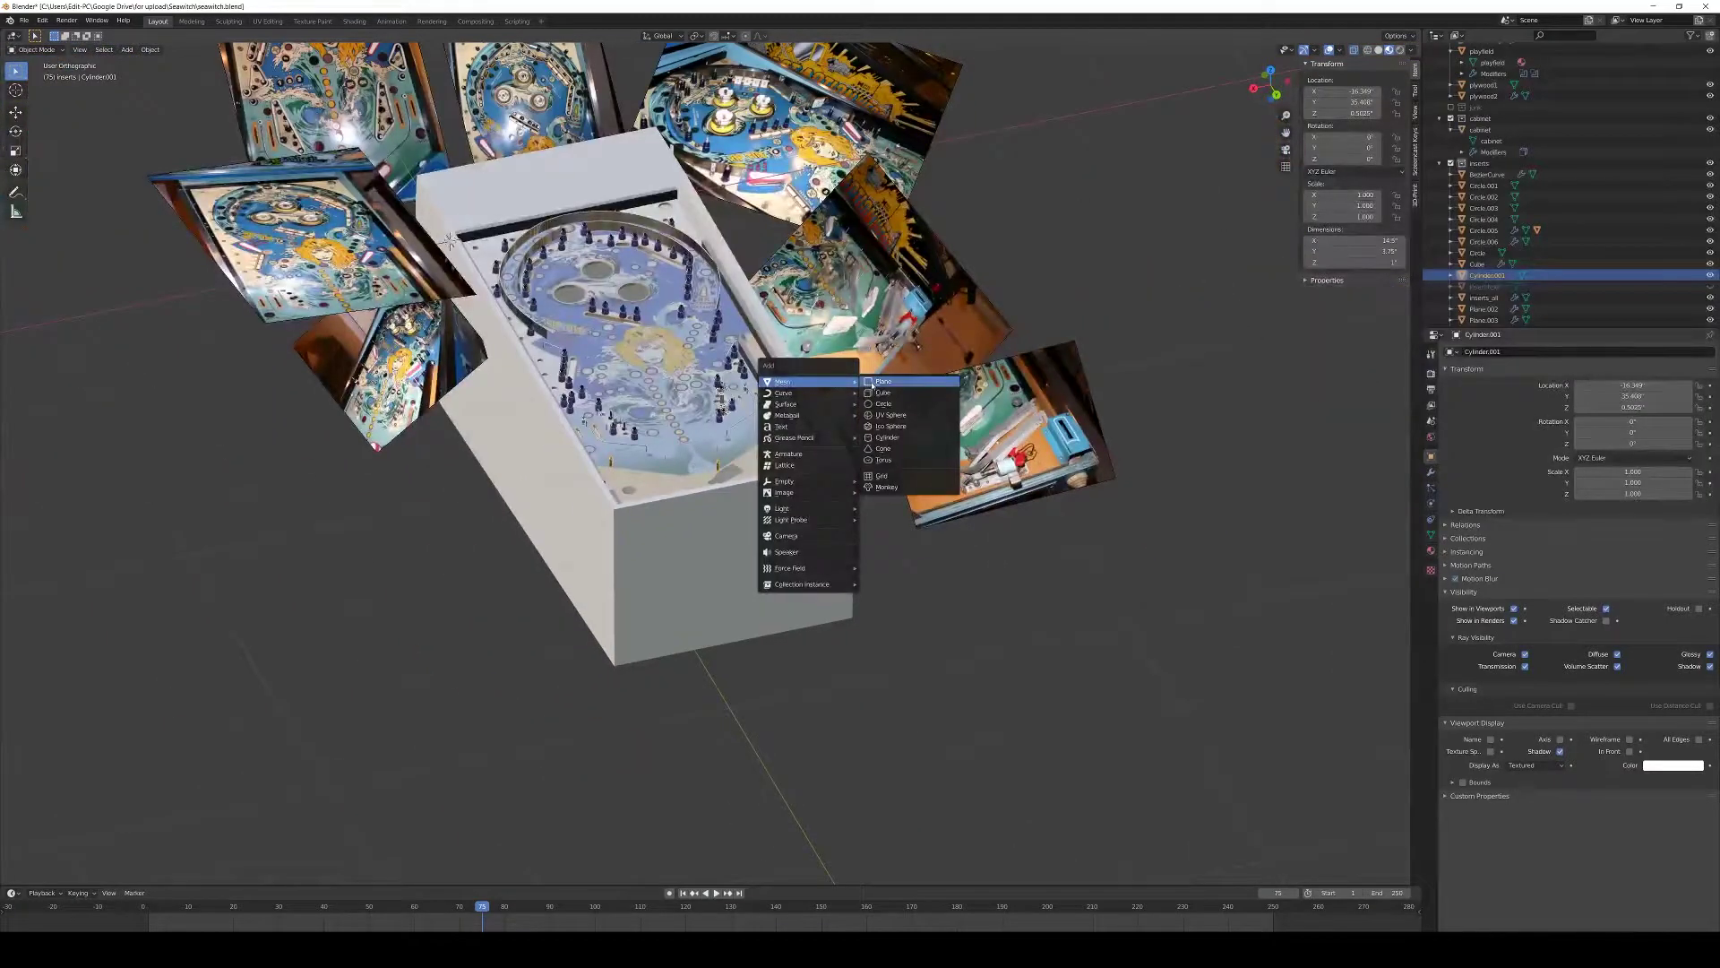
pyautogui.click(883, 381)
pyautogui.scroll(-3, 807, 394)
pyautogui.press('g')
pyautogui.hotkey('shift', 'z')
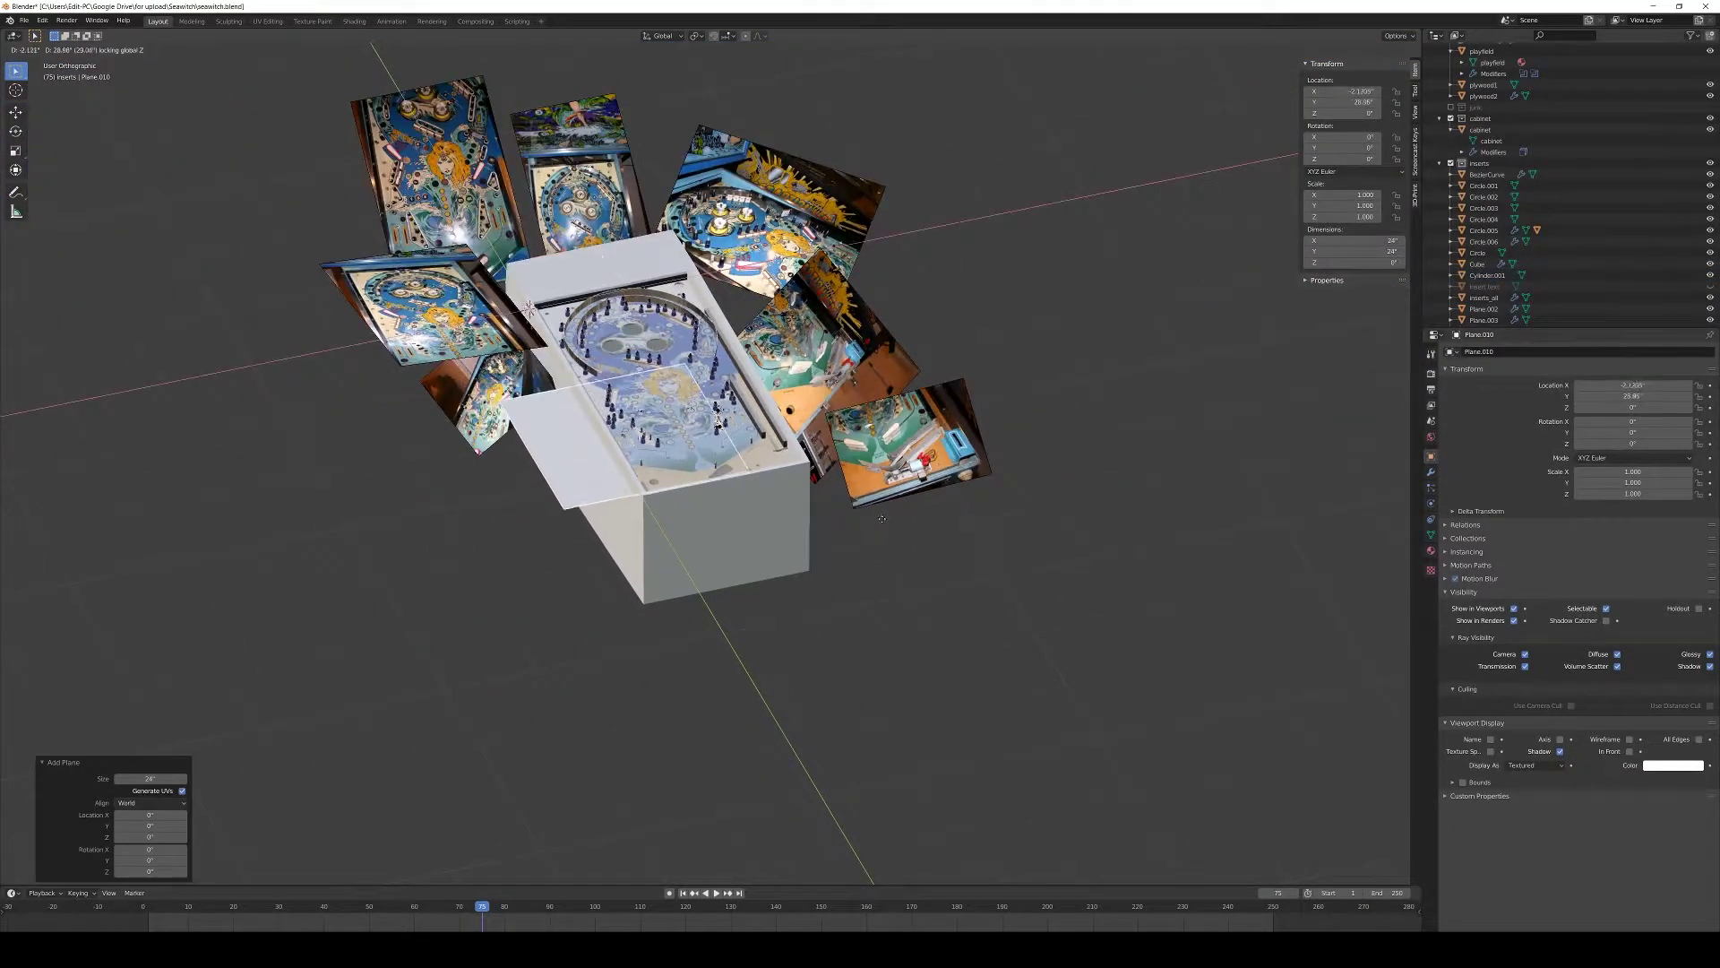
pyautogui.click(770, 495)
pyautogui.press('r')
pyautogui.click(716, 548)
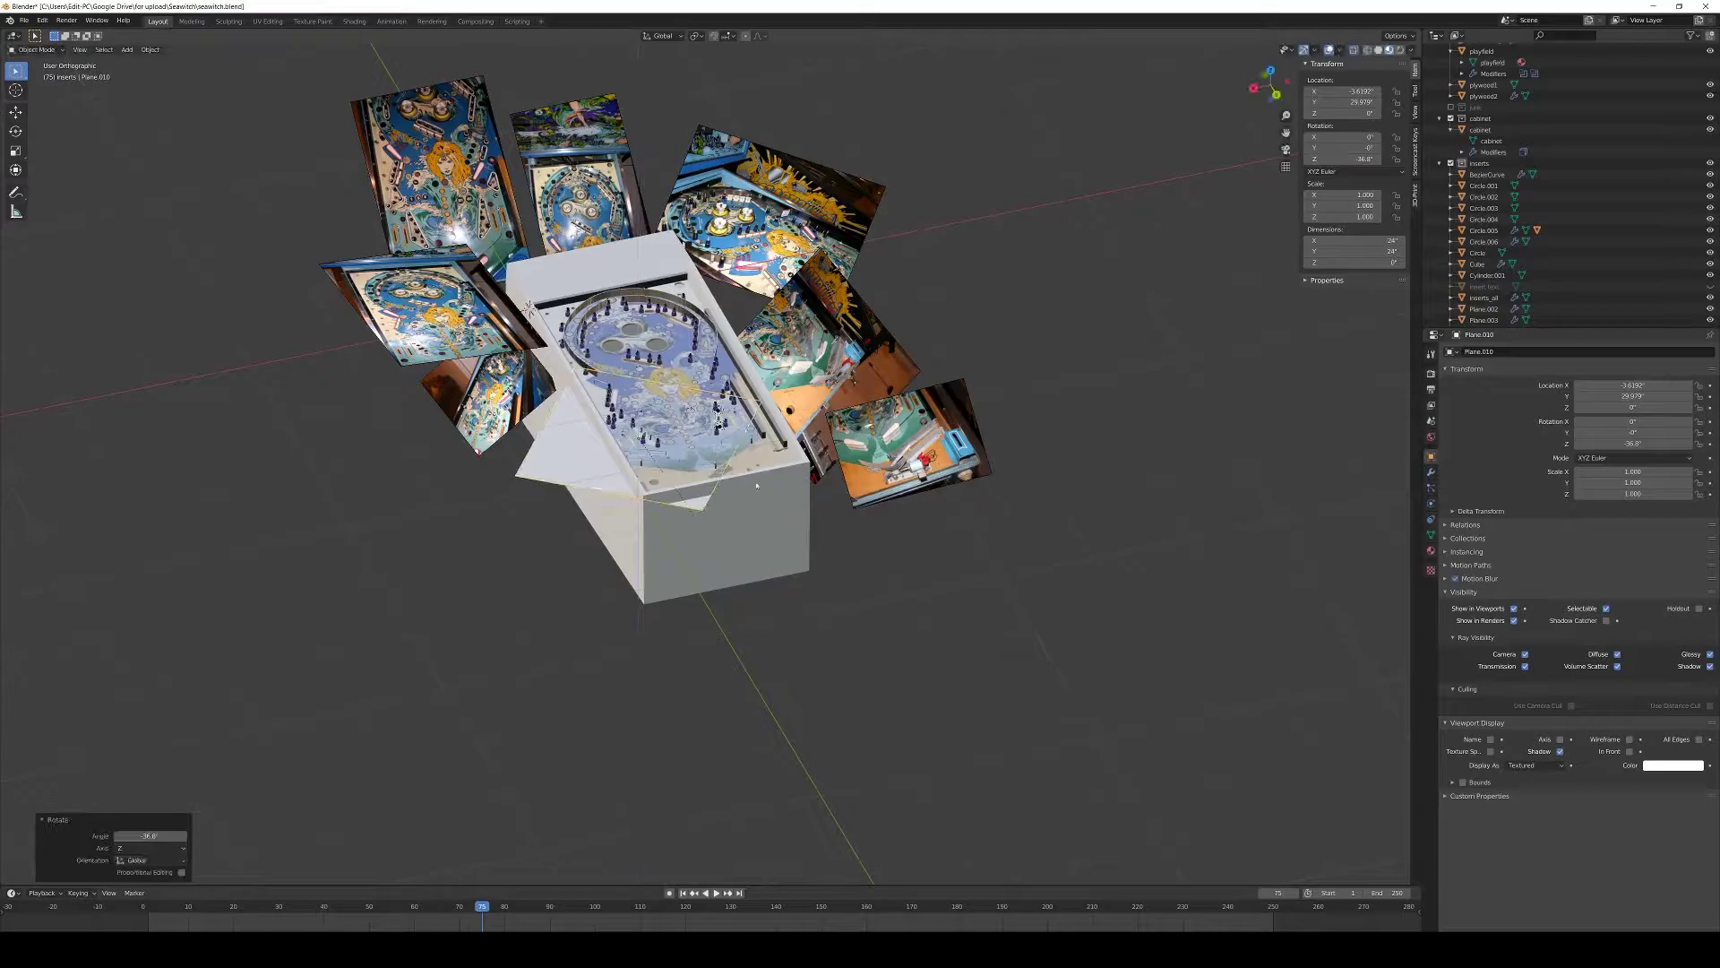
# - Shift the plane in top view across the lower playfield and rotate it to -47.1° so one corner points past COLLECT BONUS
pyautogui.press('KP_7')
pyautogui.scroll(6, 756, 486)
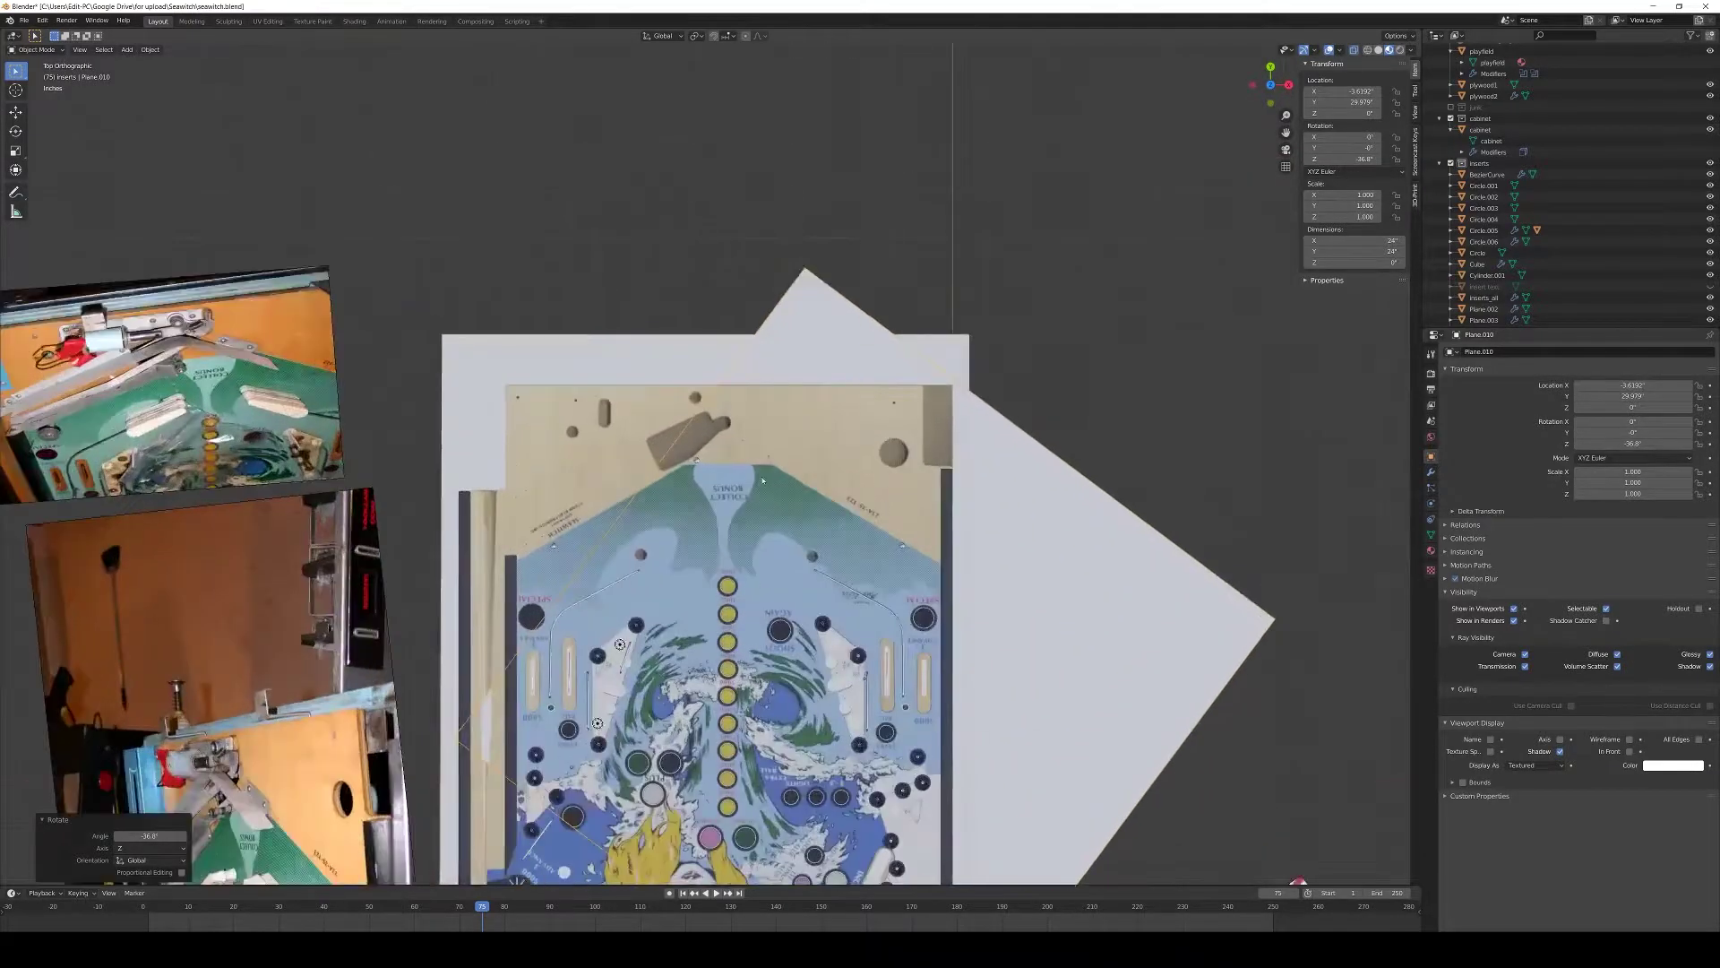
pyautogui.scroll(-1, 762, 478)
pyautogui.press('g')
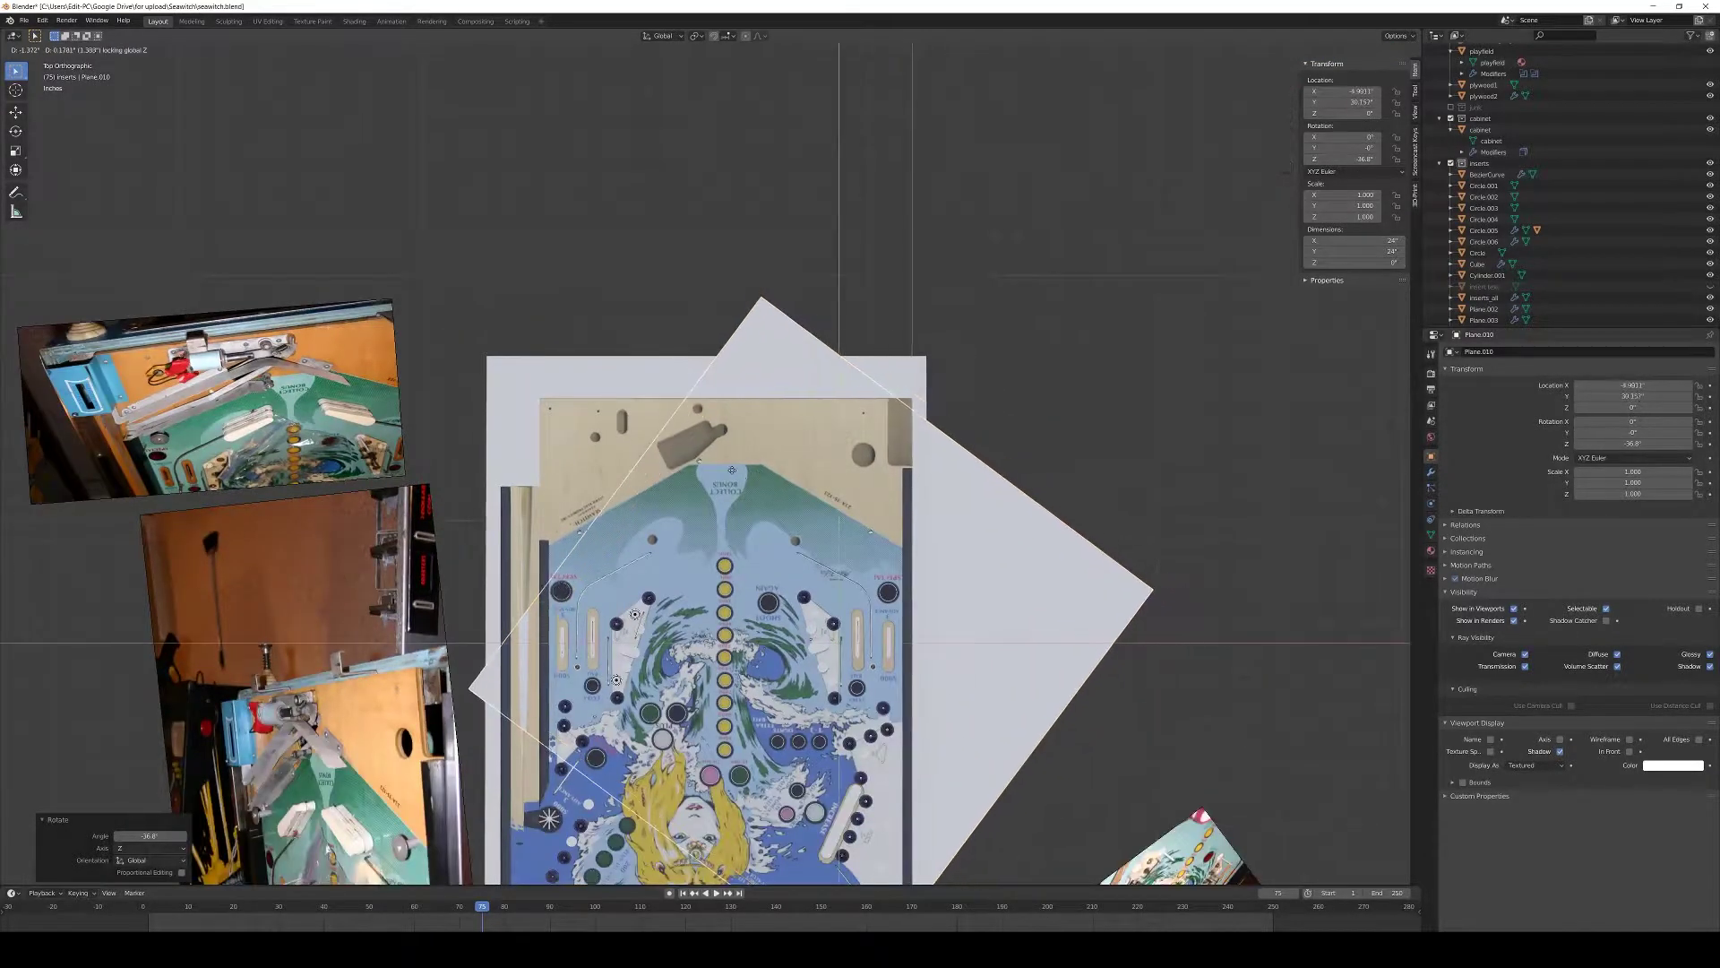
pyautogui.click(677, 431)
pyautogui.press('r')
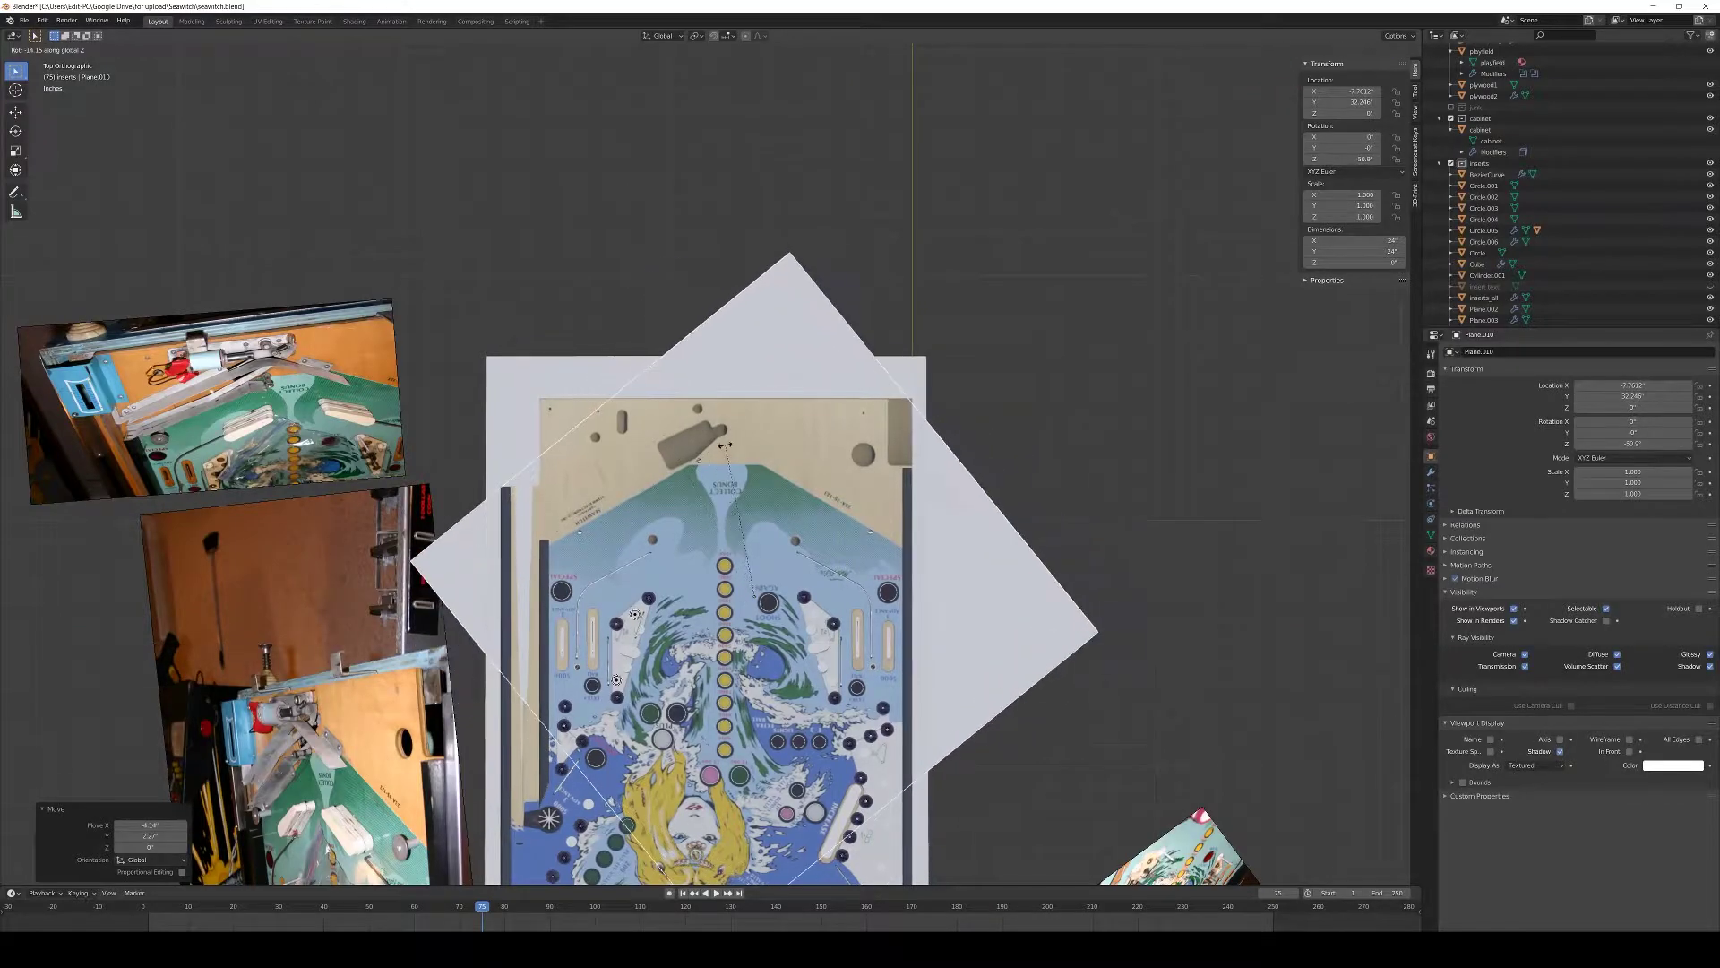
pyautogui.click(714, 444)
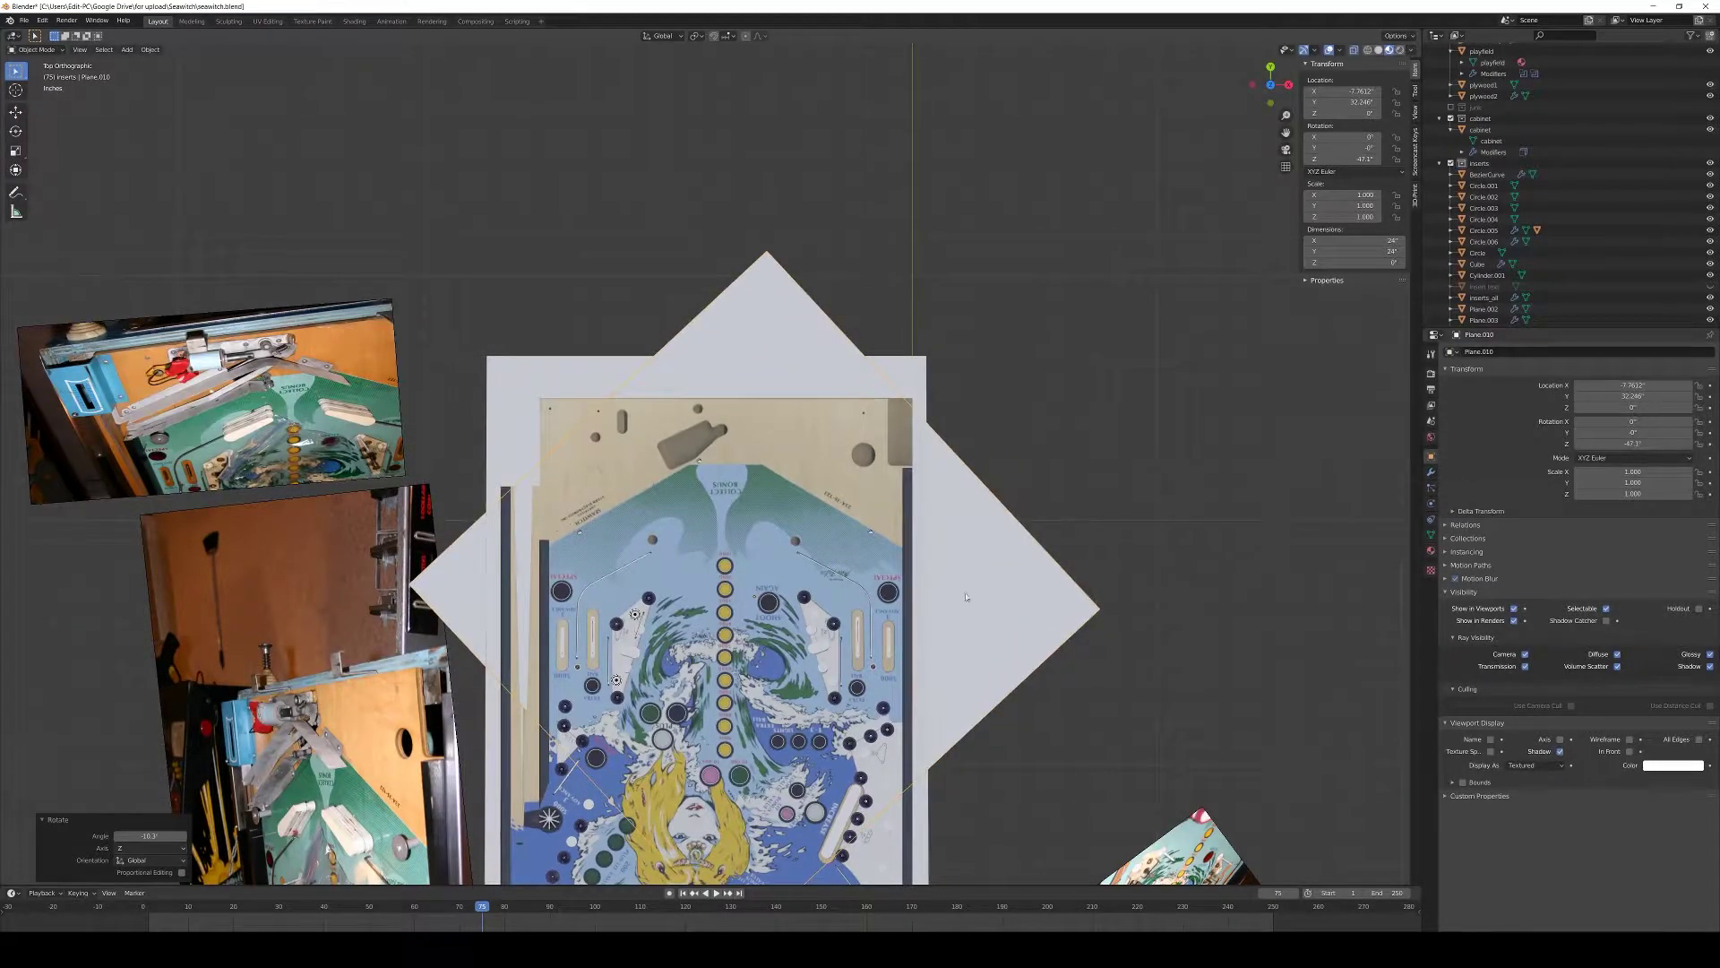
# - Delete the plane's face and its two edges farthest from the COLLECT BONUS end, keeping only the V-shaped pair of edges
pyautogui.press('Tab')
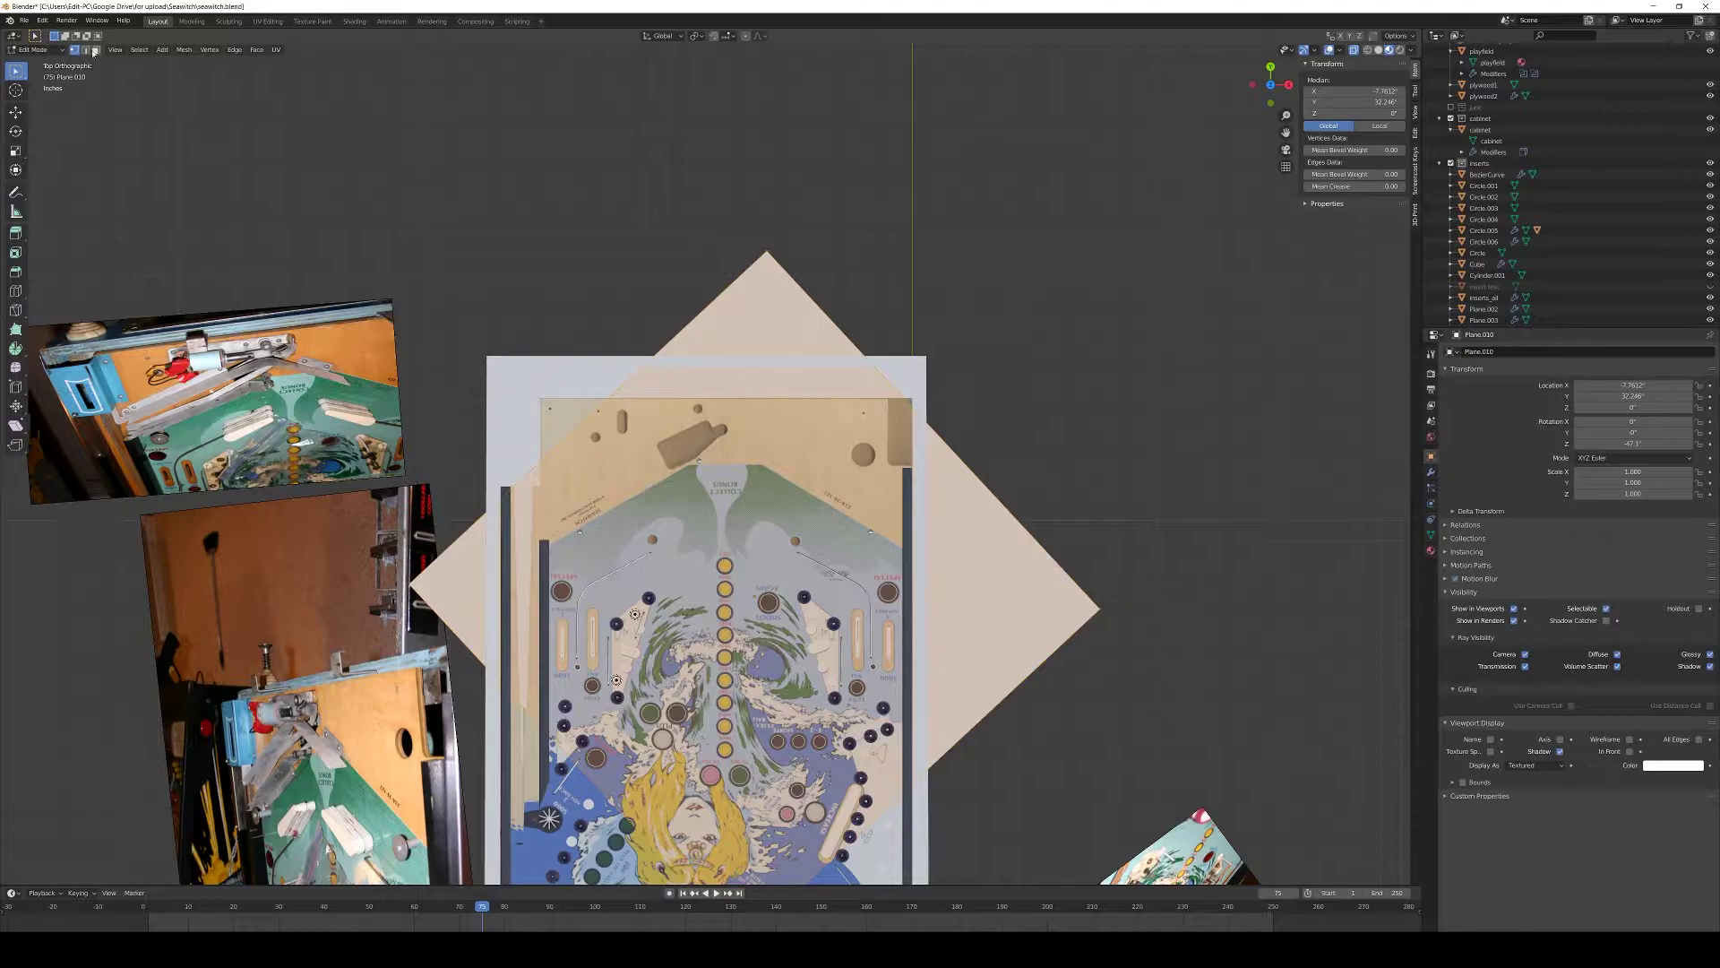
pyautogui.click(461, 635)
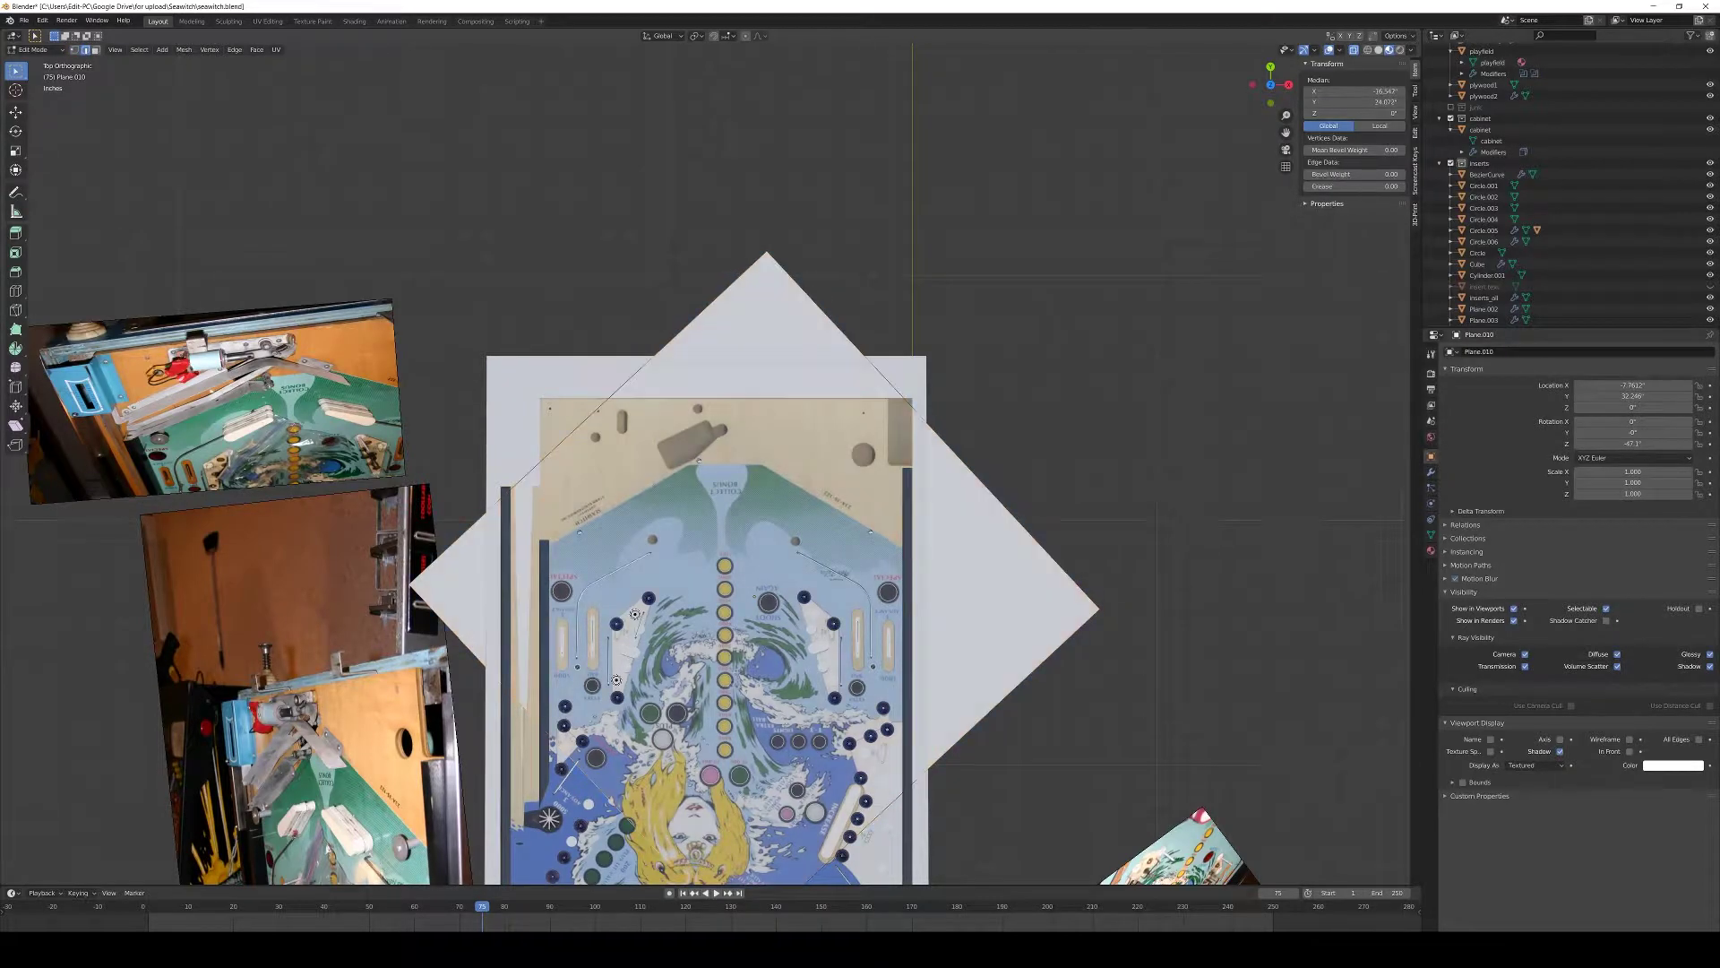
pyautogui.keyDown('shift'); pyautogui.click(985, 709); pyautogui.keyUp('shift')
pyautogui.press('x')
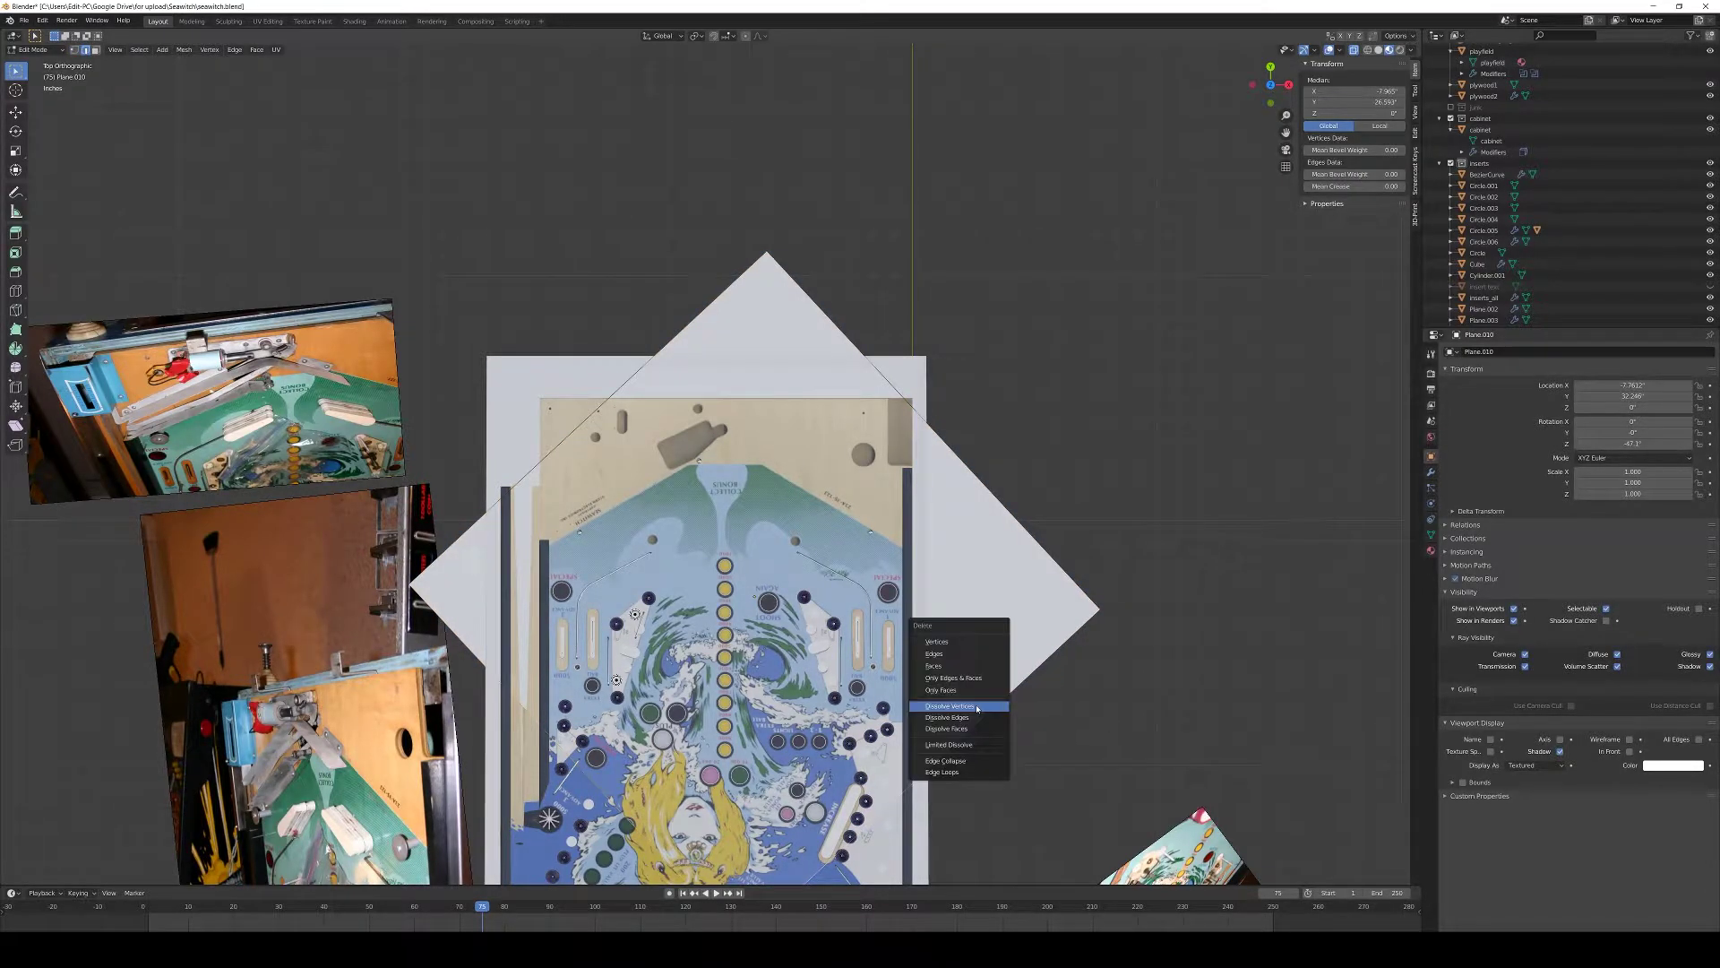
pyautogui.click(950, 690)
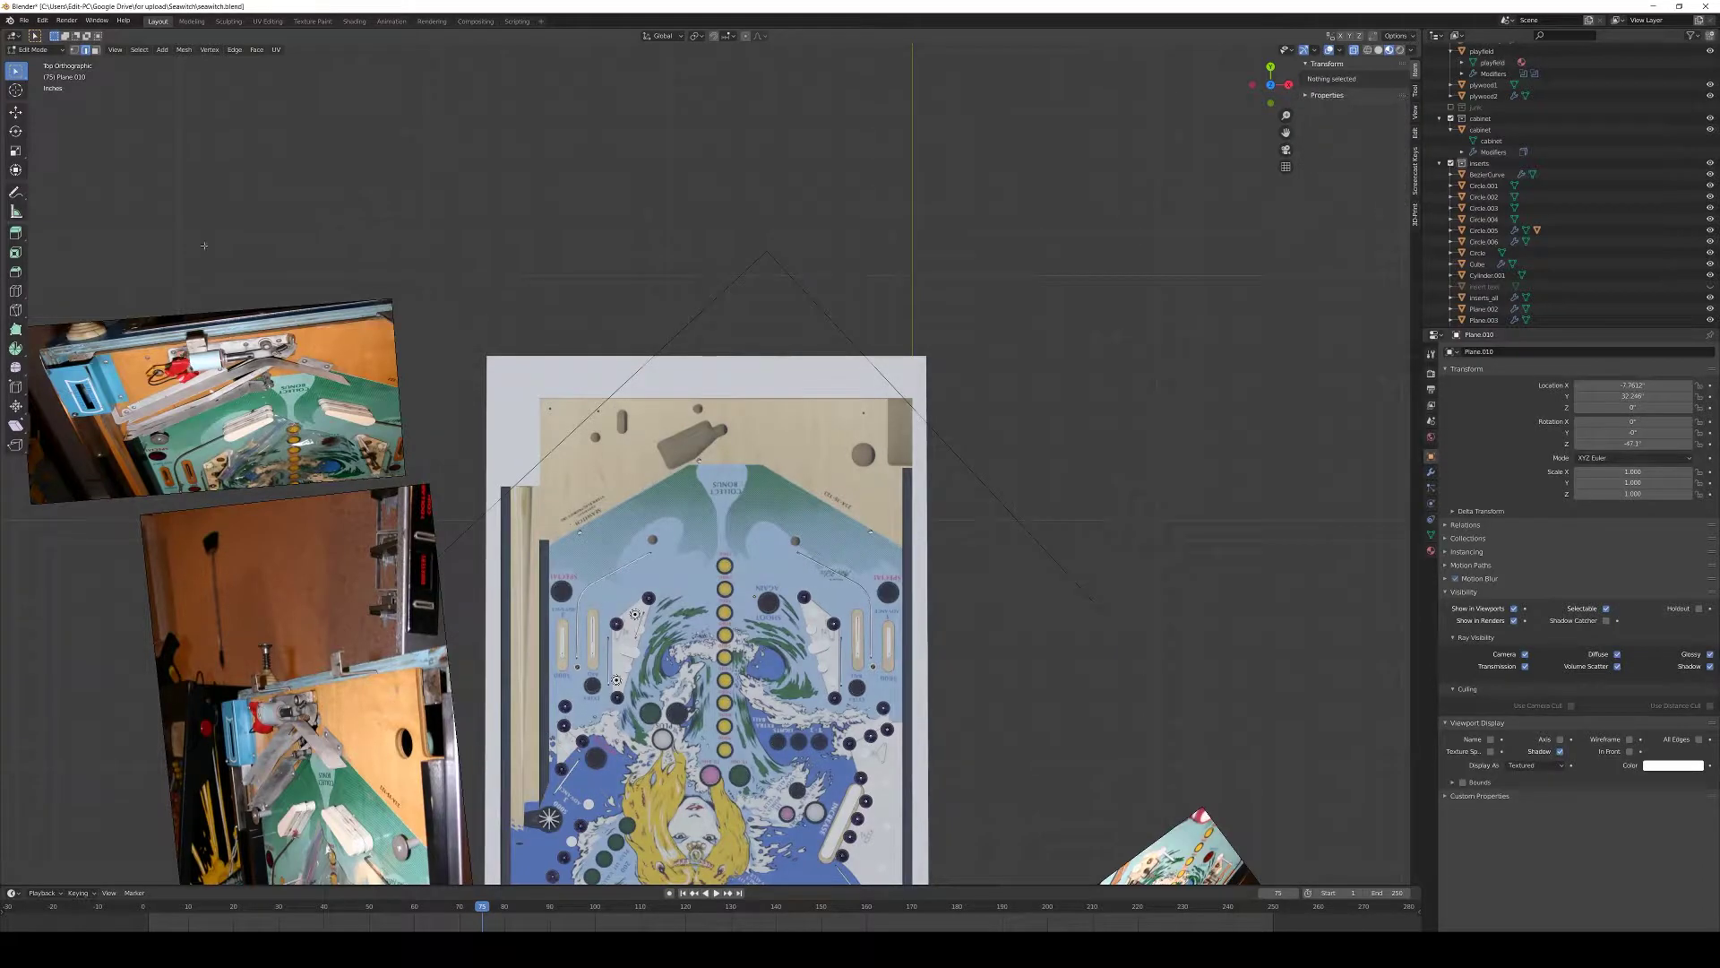
# - Move the V's vertices in the horizontal plane so it roughly spans the bare wood around the green artwork, apex above the bottle-shaped cutout
pyautogui.click(413, 594)
pyautogui.press('g')
pyautogui.hotkey('shift', 'z')
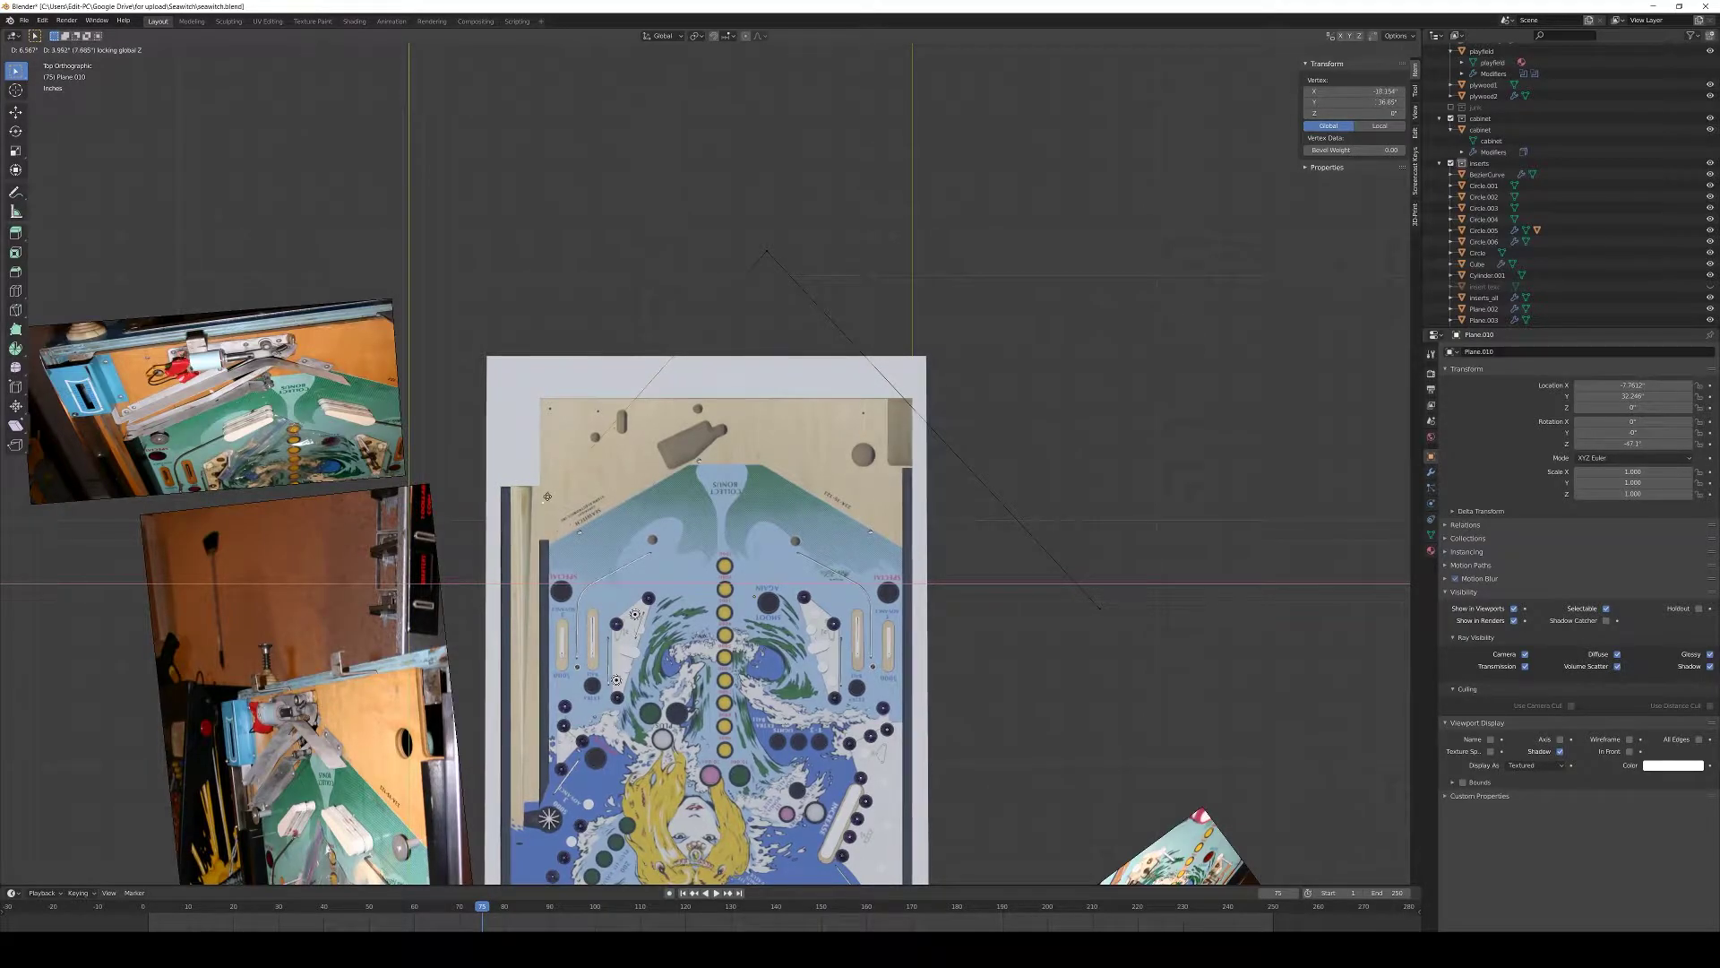
pyautogui.click(548, 496)
pyautogui.click(768, 246)
pyautogui.press('g')
pyautogui.hotkey('shift', 'z')
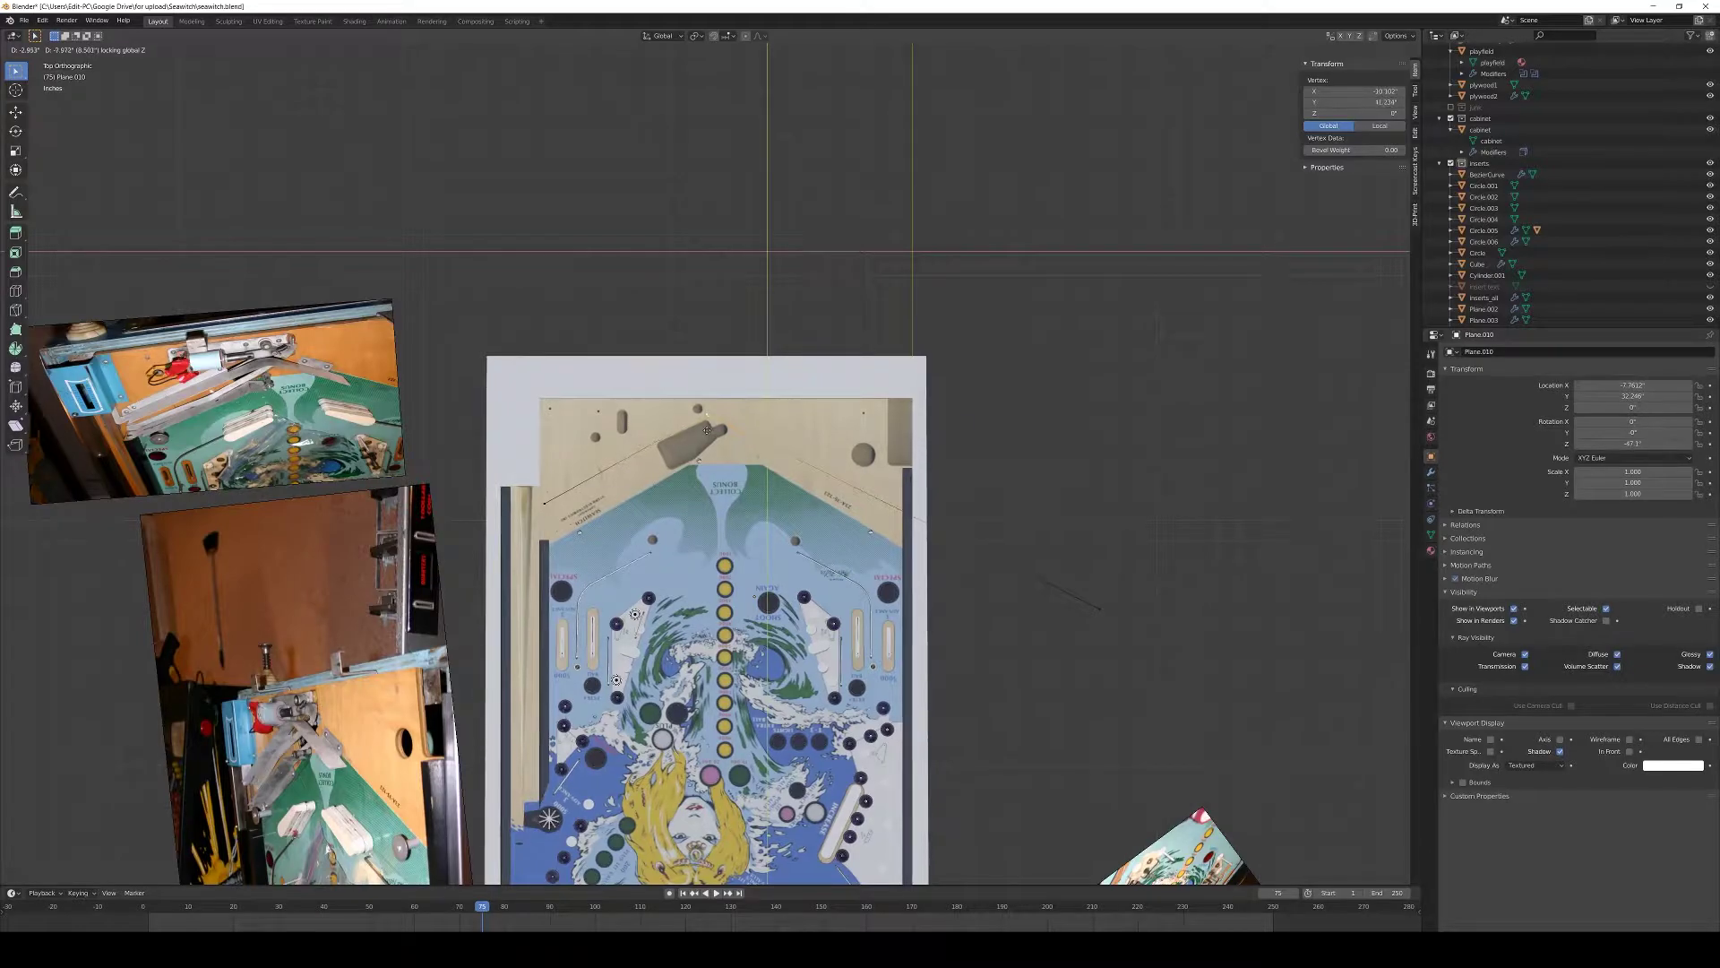
pyautogui.click(963, 569)
pyautogui.press('g')
pyautogui.hotkey('shift', 'z')
pyautogui.click(913, 538)
# - Refine the V's 23A-3S-123-side end onto the green artwork's slanted edge and its apex onto the long edge of the bottle-shaped cutout
pyautogui.scroll(7, 878, 475)
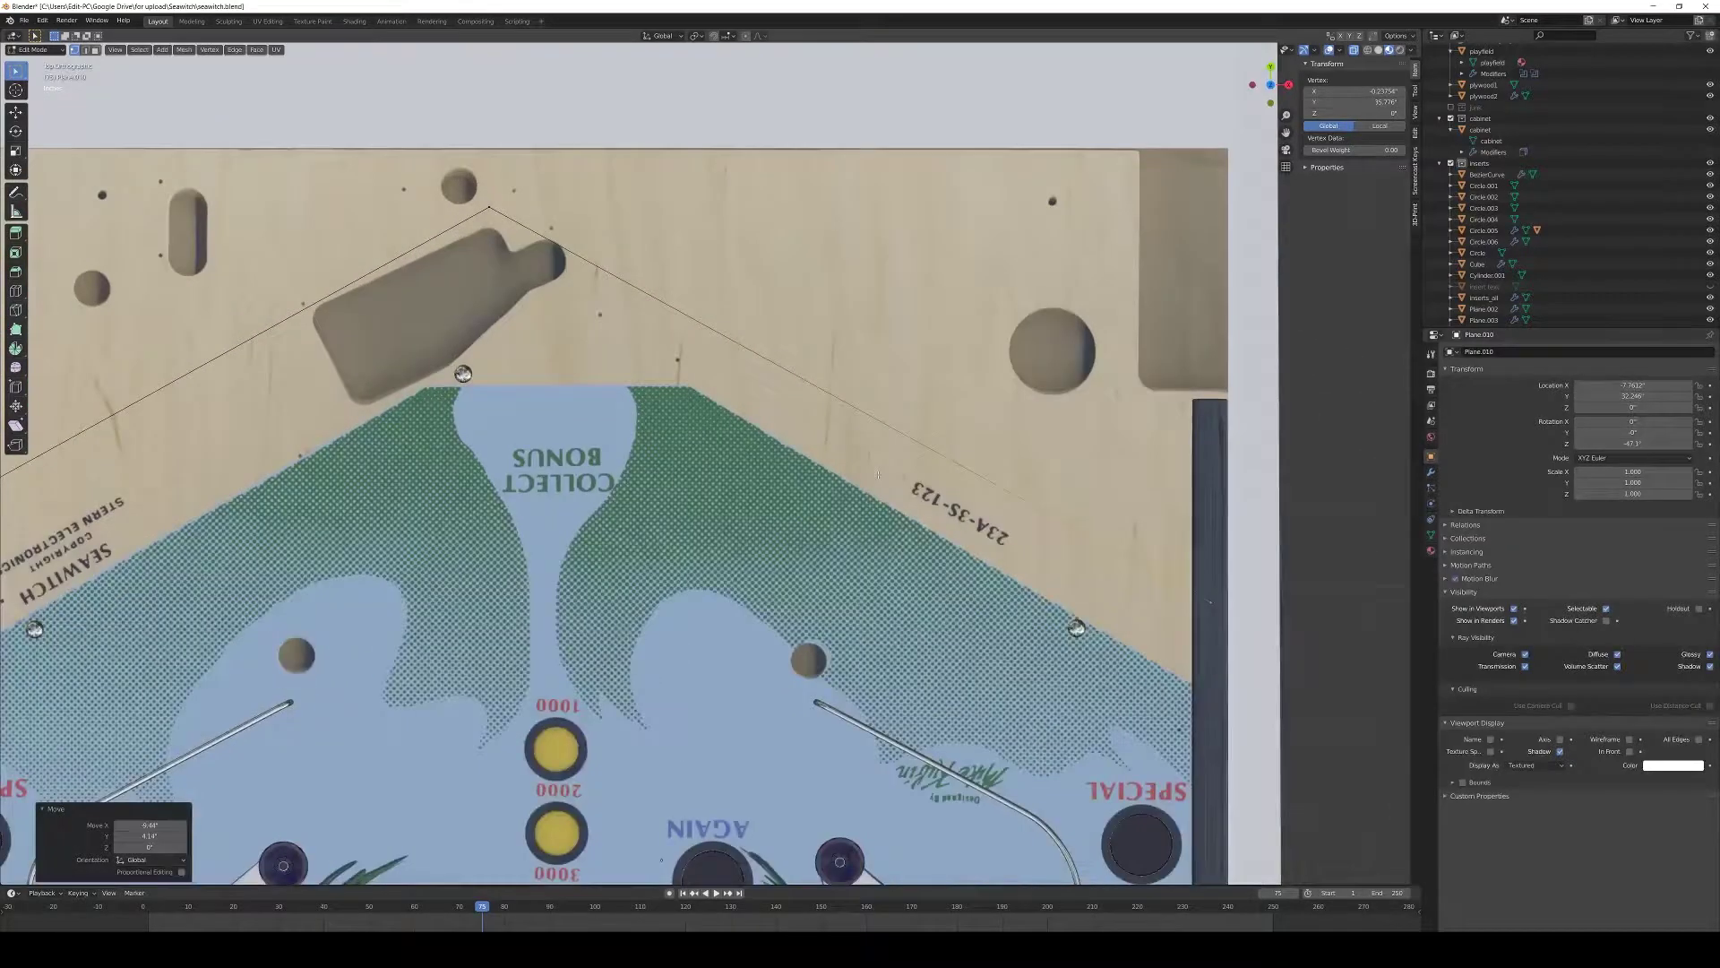
pyautogui.keyDown('shift'); pyautogui.moveTo(878, 475); pyautogui.dragTo(956, 571, button='middle'); pyautogui.keyUp('shift')
pyautogui.press('g')
pyautogui.hotkey('shift', 'z')
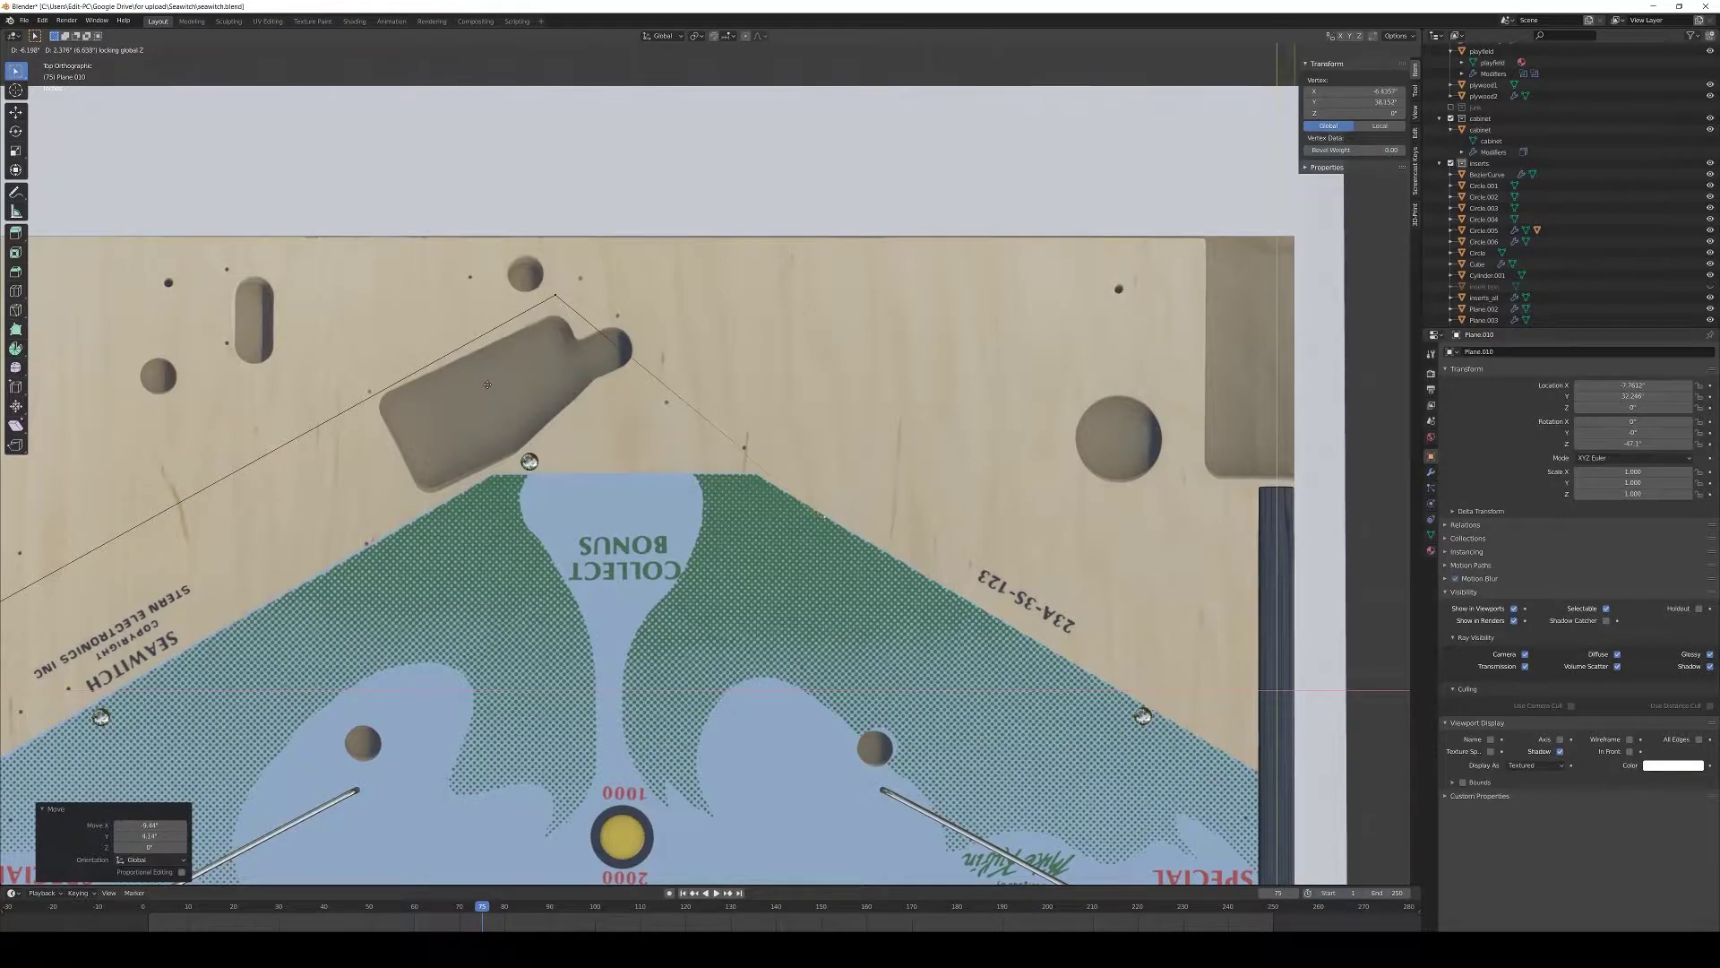
pyautogui.click(480, 379)
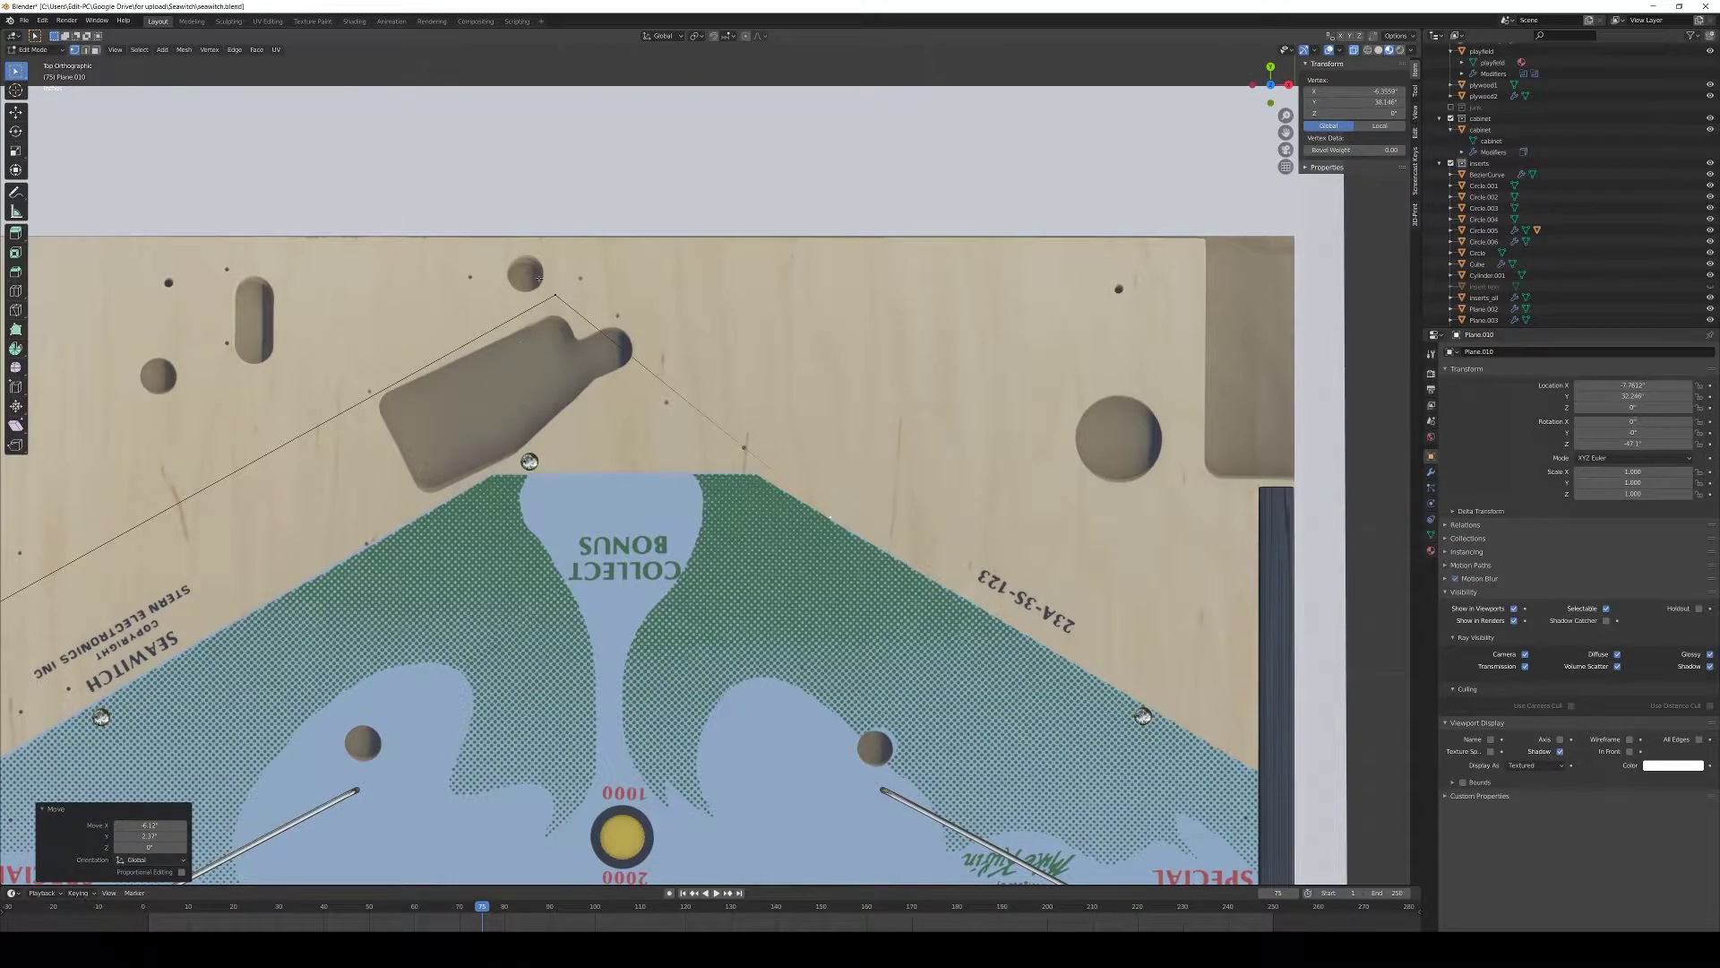
pyautogui.press('g')
pyautogui.hotkey('shift', 'z')
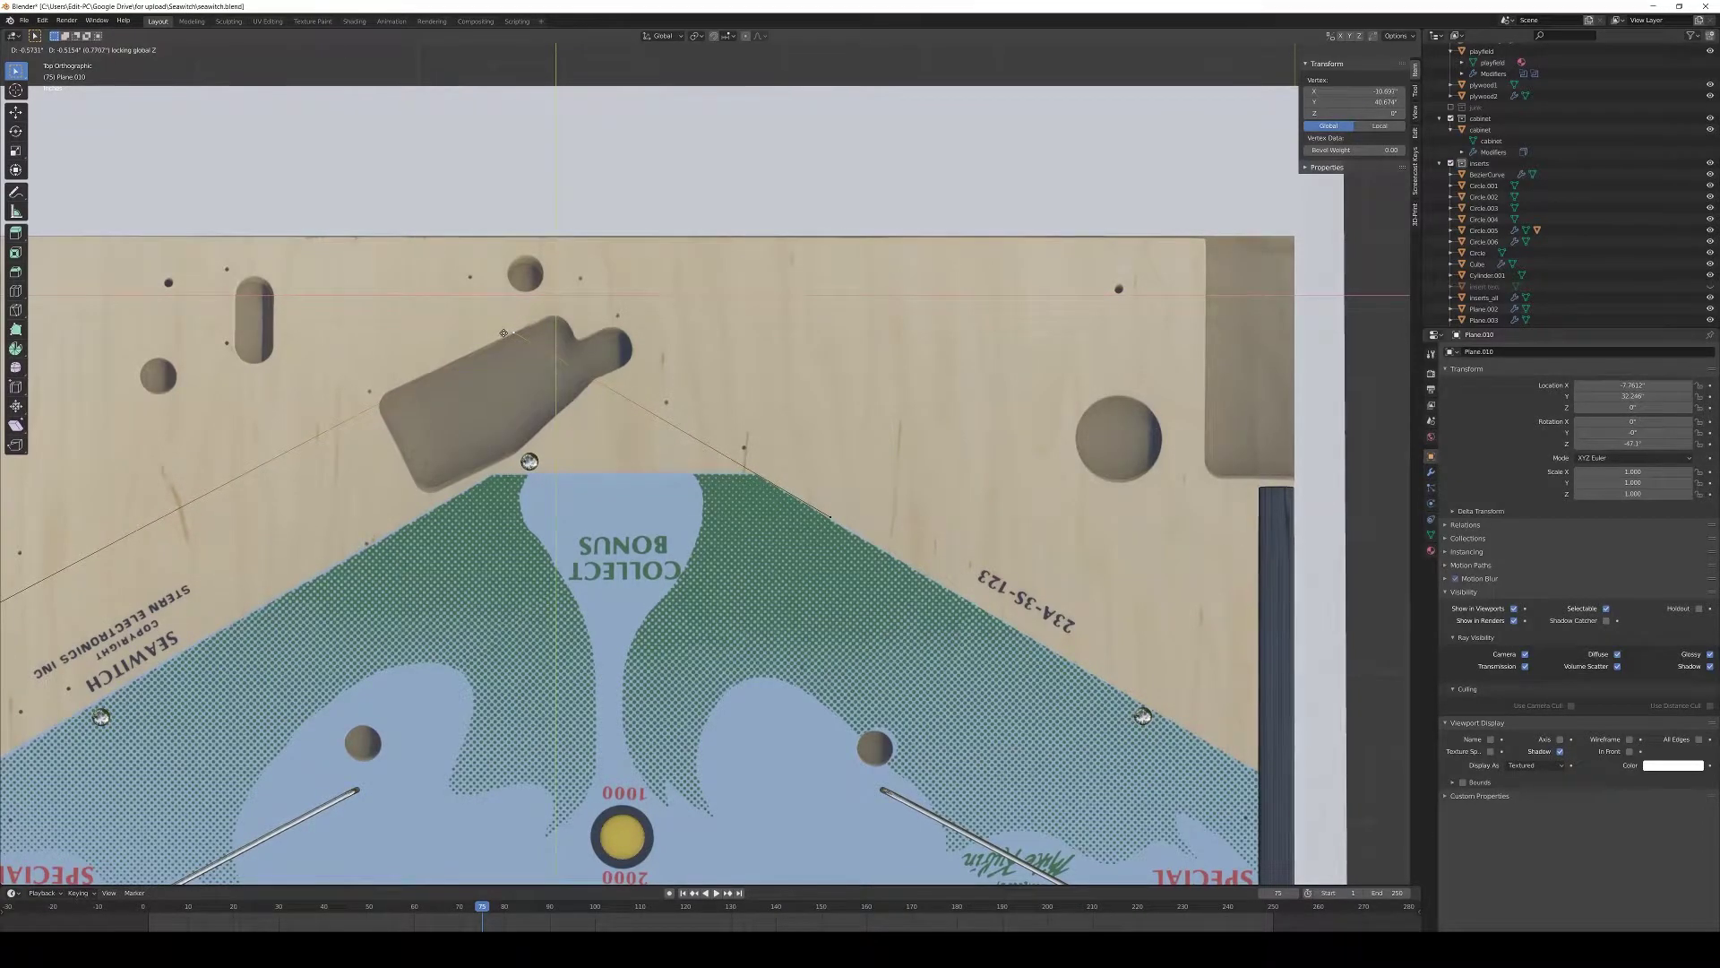
pyautogui.click(503, 332)
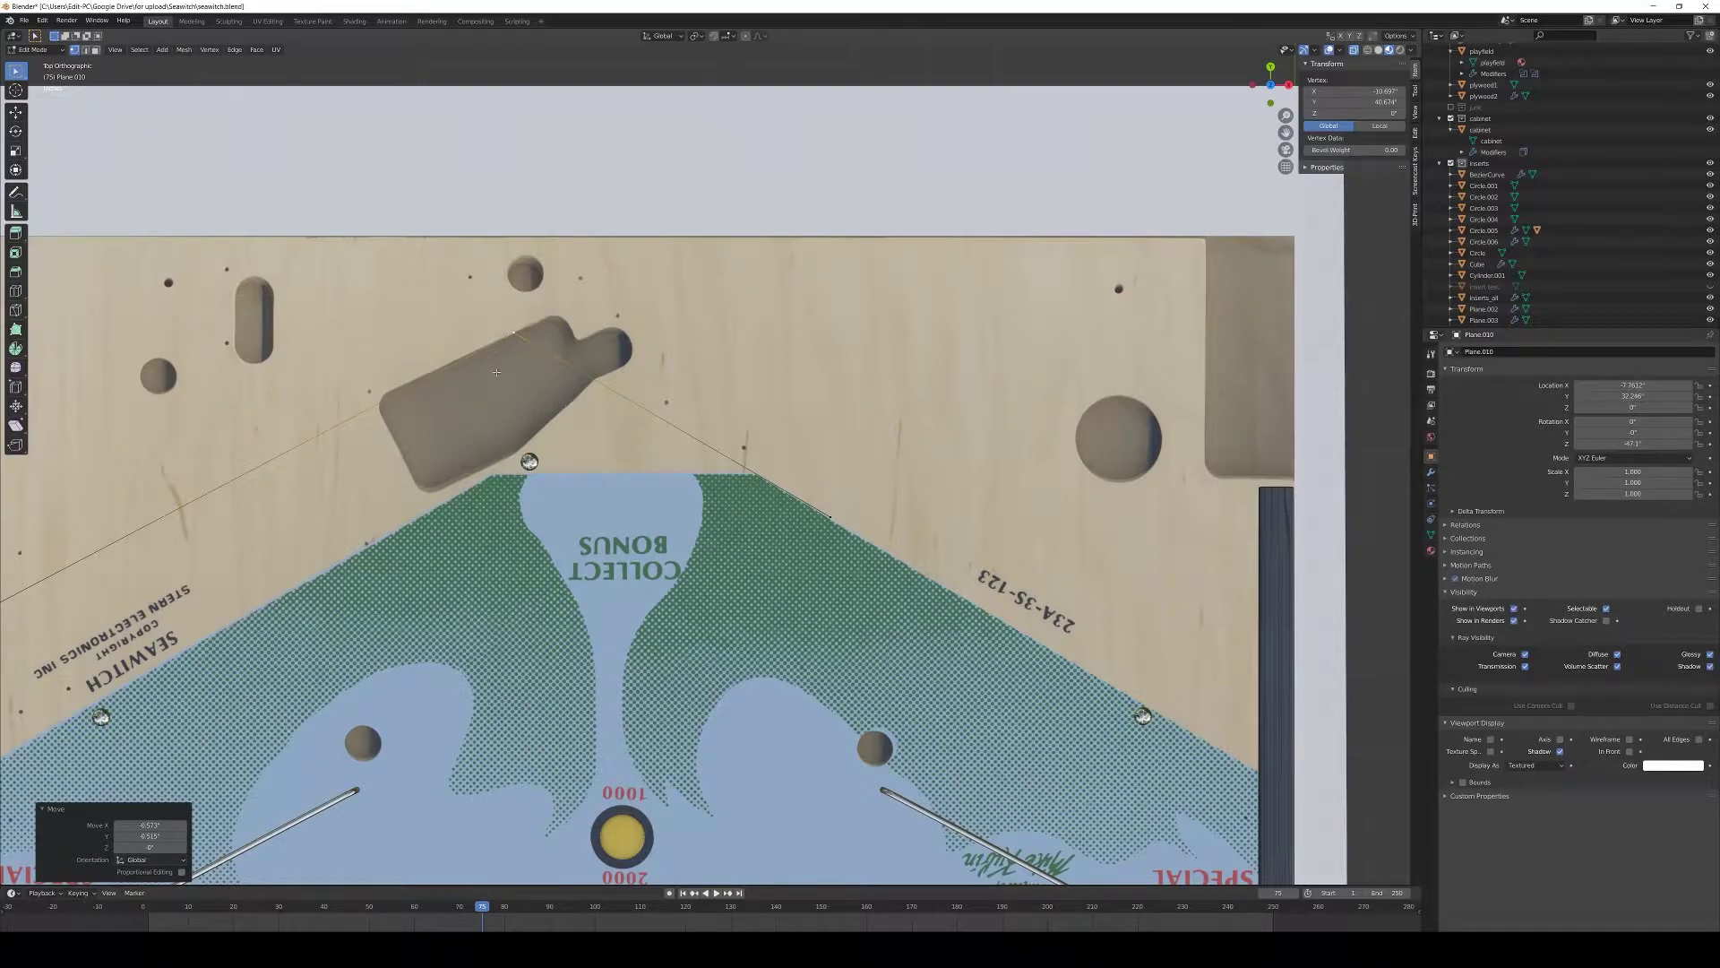
pyautogui.press('g')
pyautogui.hotkey('shift', 'z')
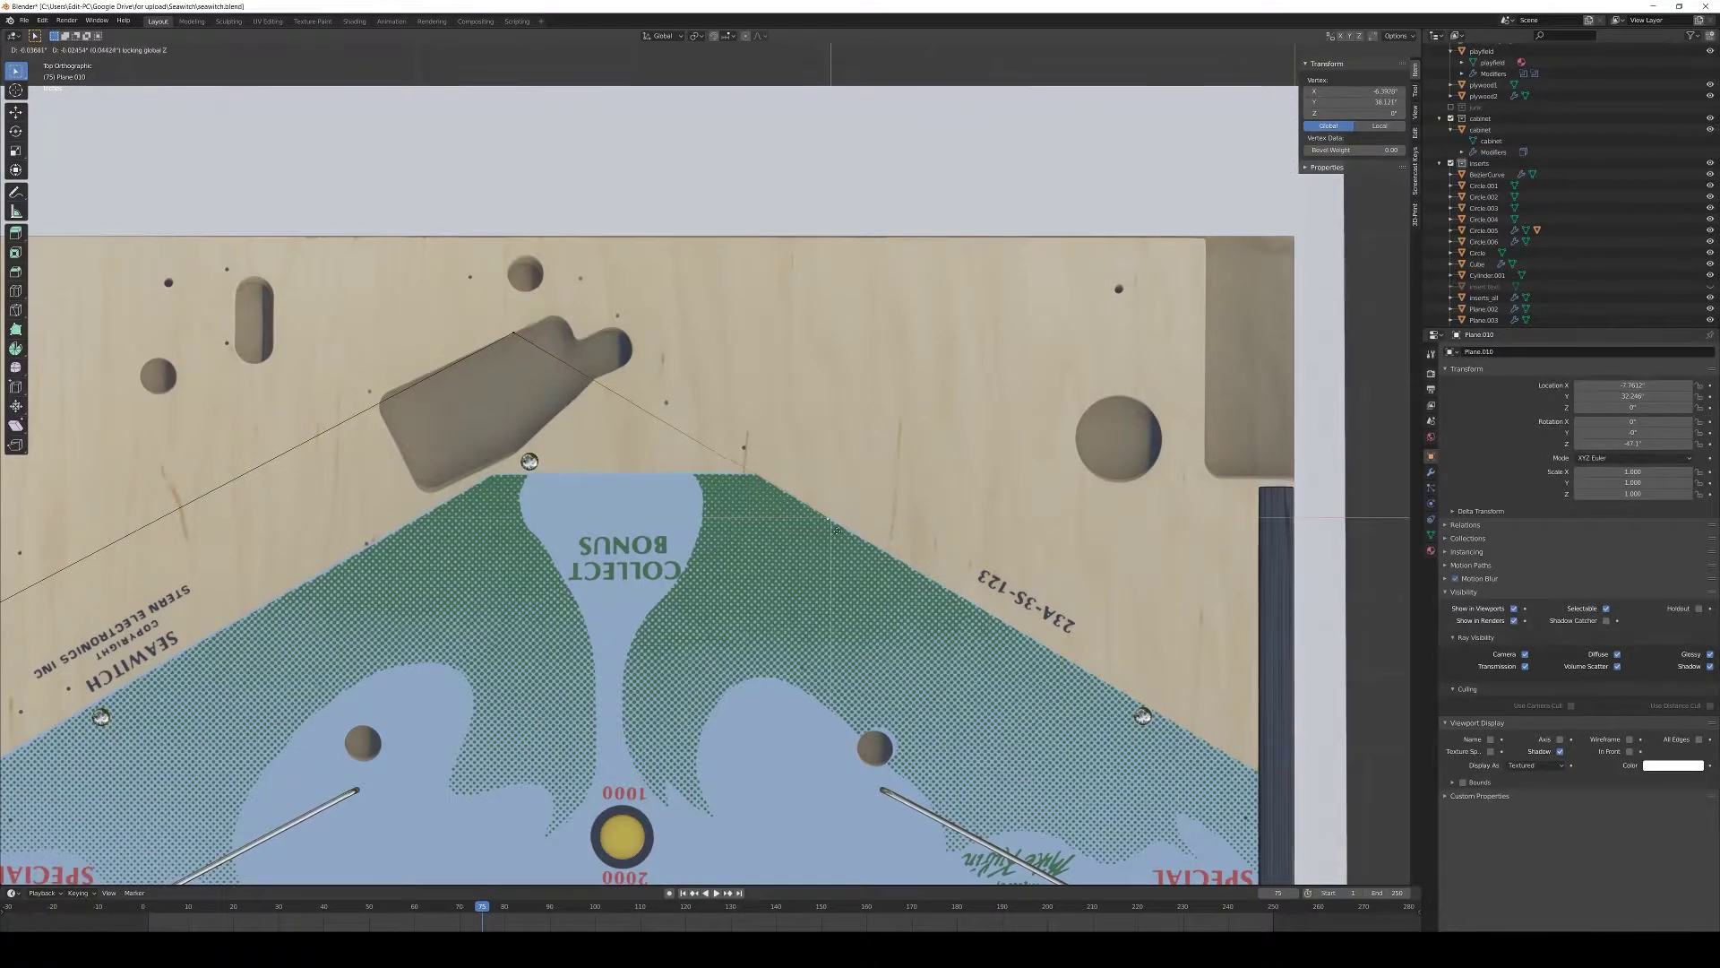
pyautogui.click(836, 531)
# - Shift the V's other end vertex horizontally to the edge of the bare wood beside the shooter lane
pyautogui.press('KP_Decimal')
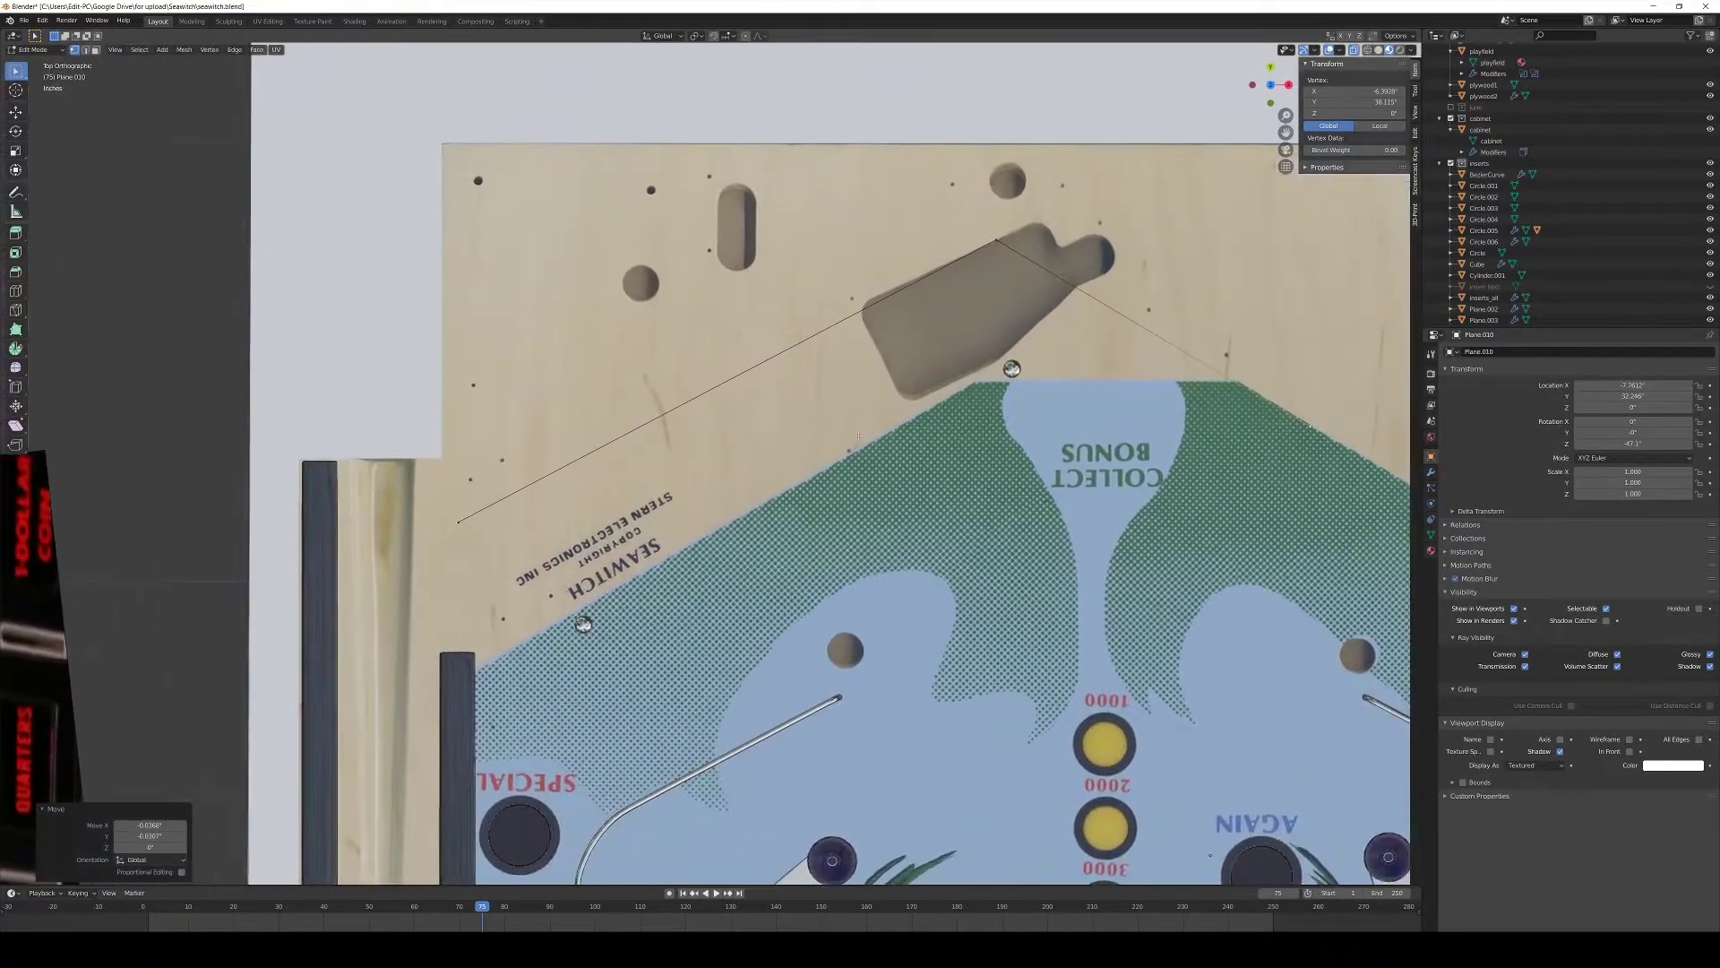
pyautogui.press('g')
pyautogui.hotkey('shift', 'z')
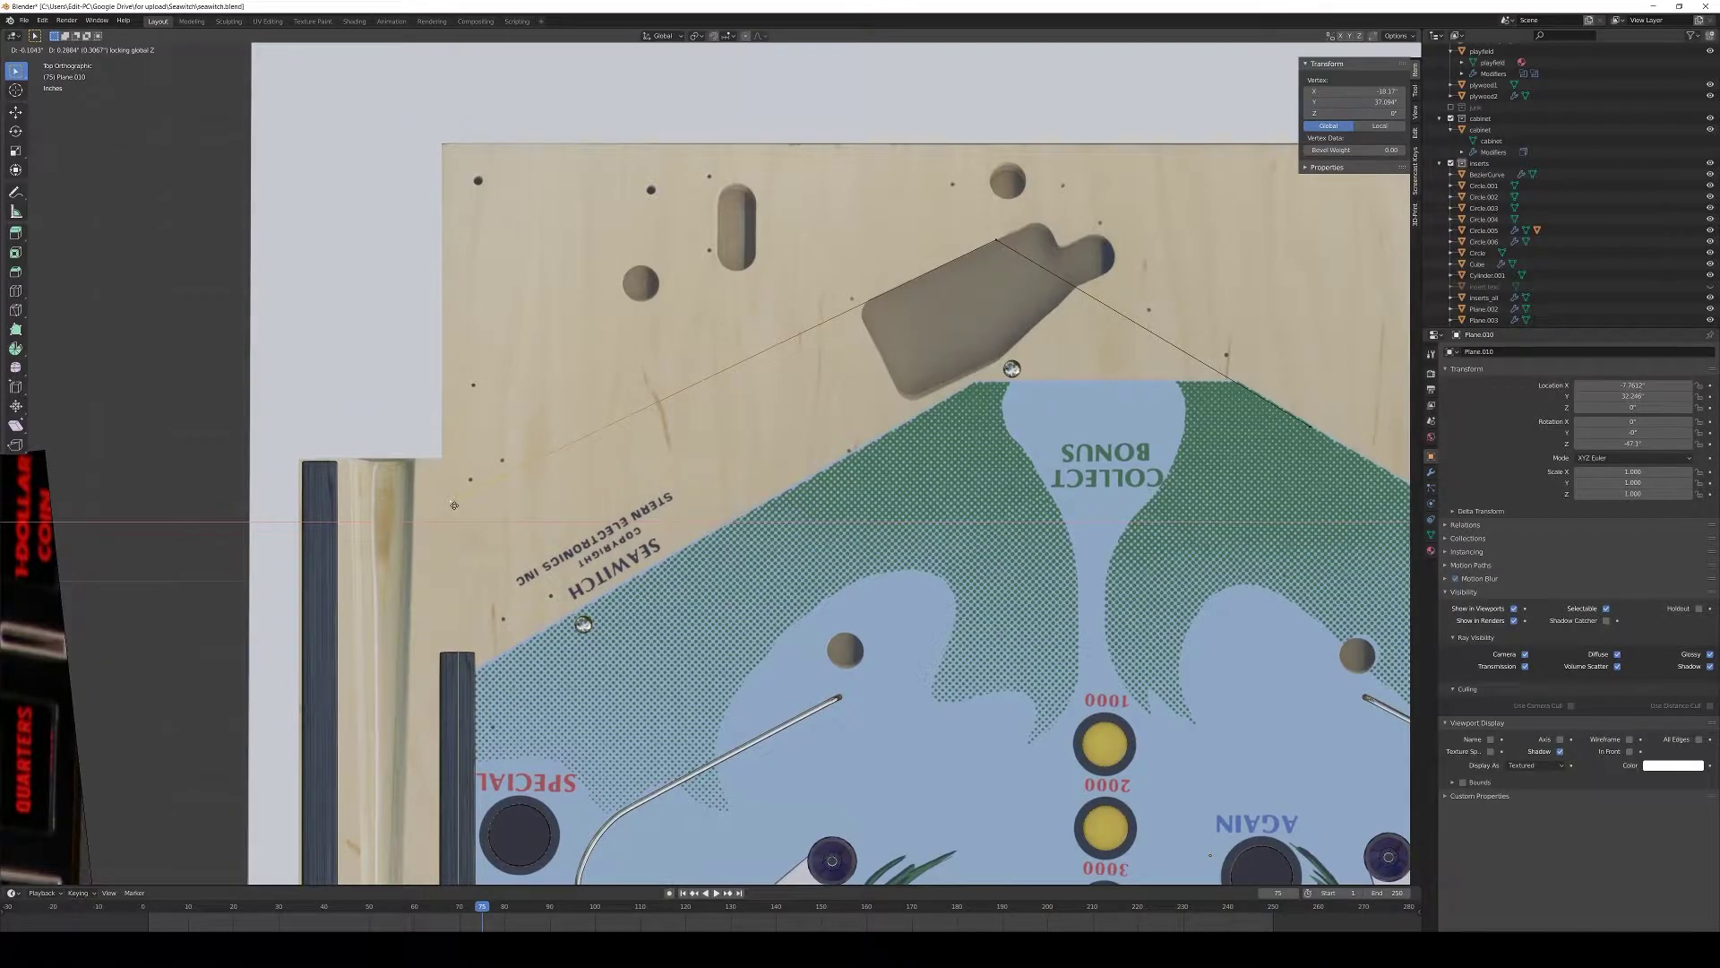
pyautogui.click(451, 504)
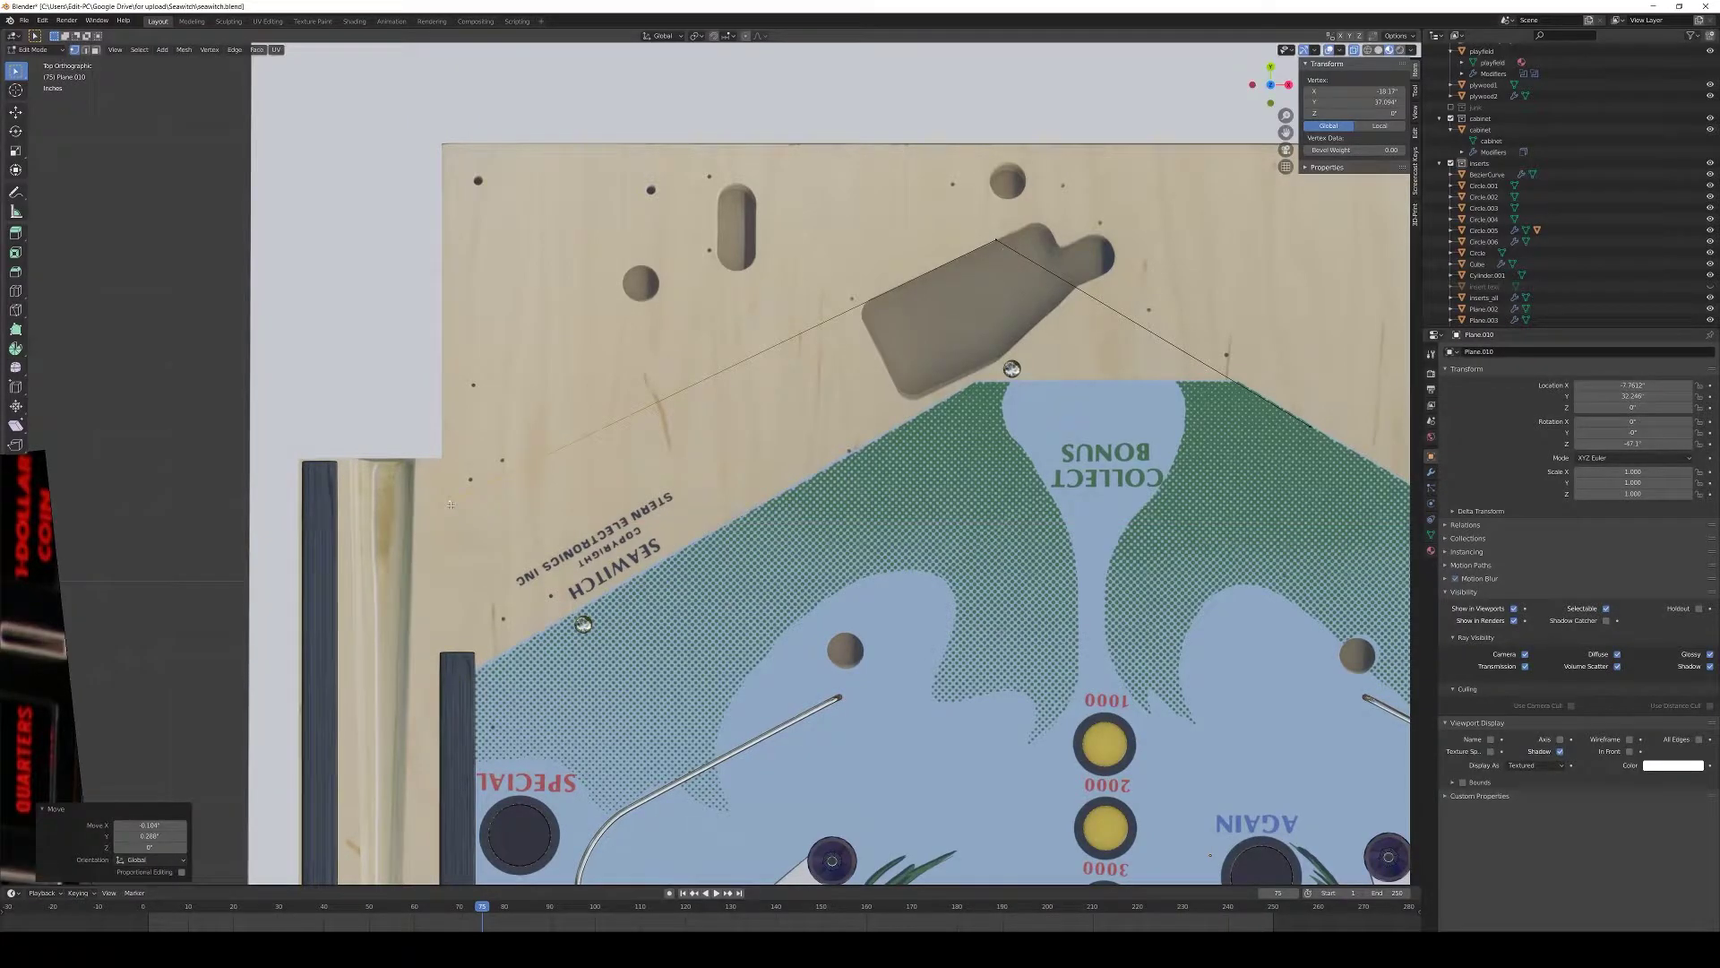
pyautogui.press('g')
pyautogui.press('Escape')
# - Extrude the lane-side end vertex about 0.9 inch along Y, away from the playfield artwork
pyautogui.press('e')
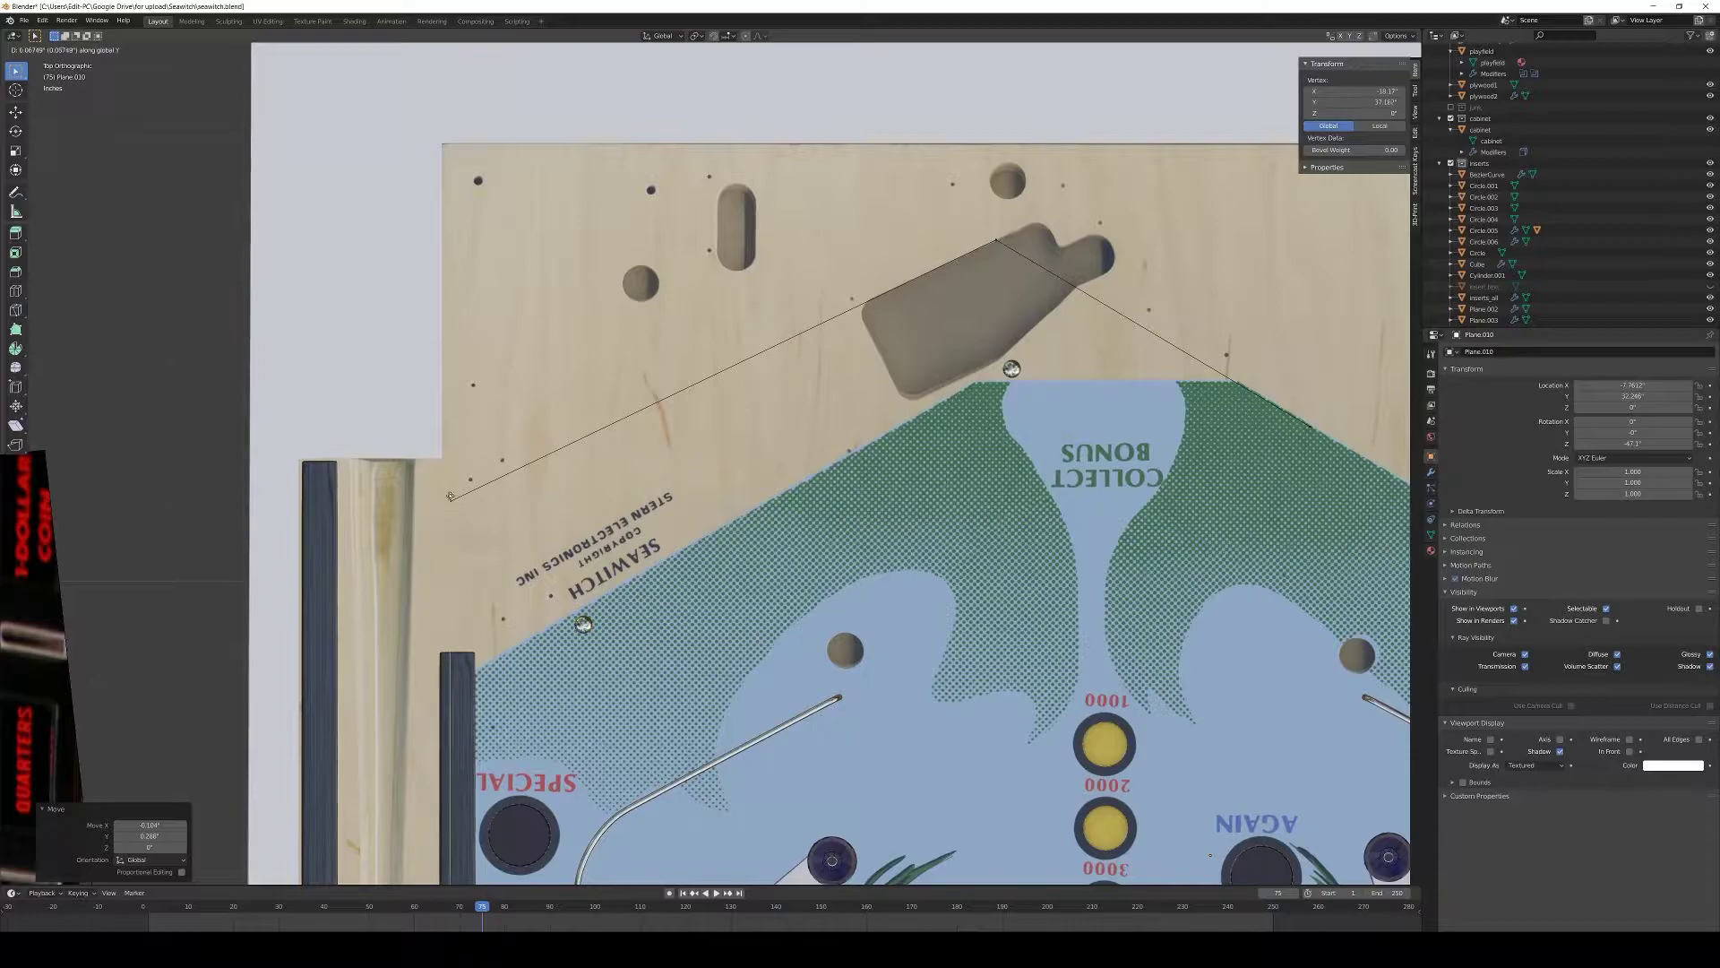
pyautogui.click(450, 439)
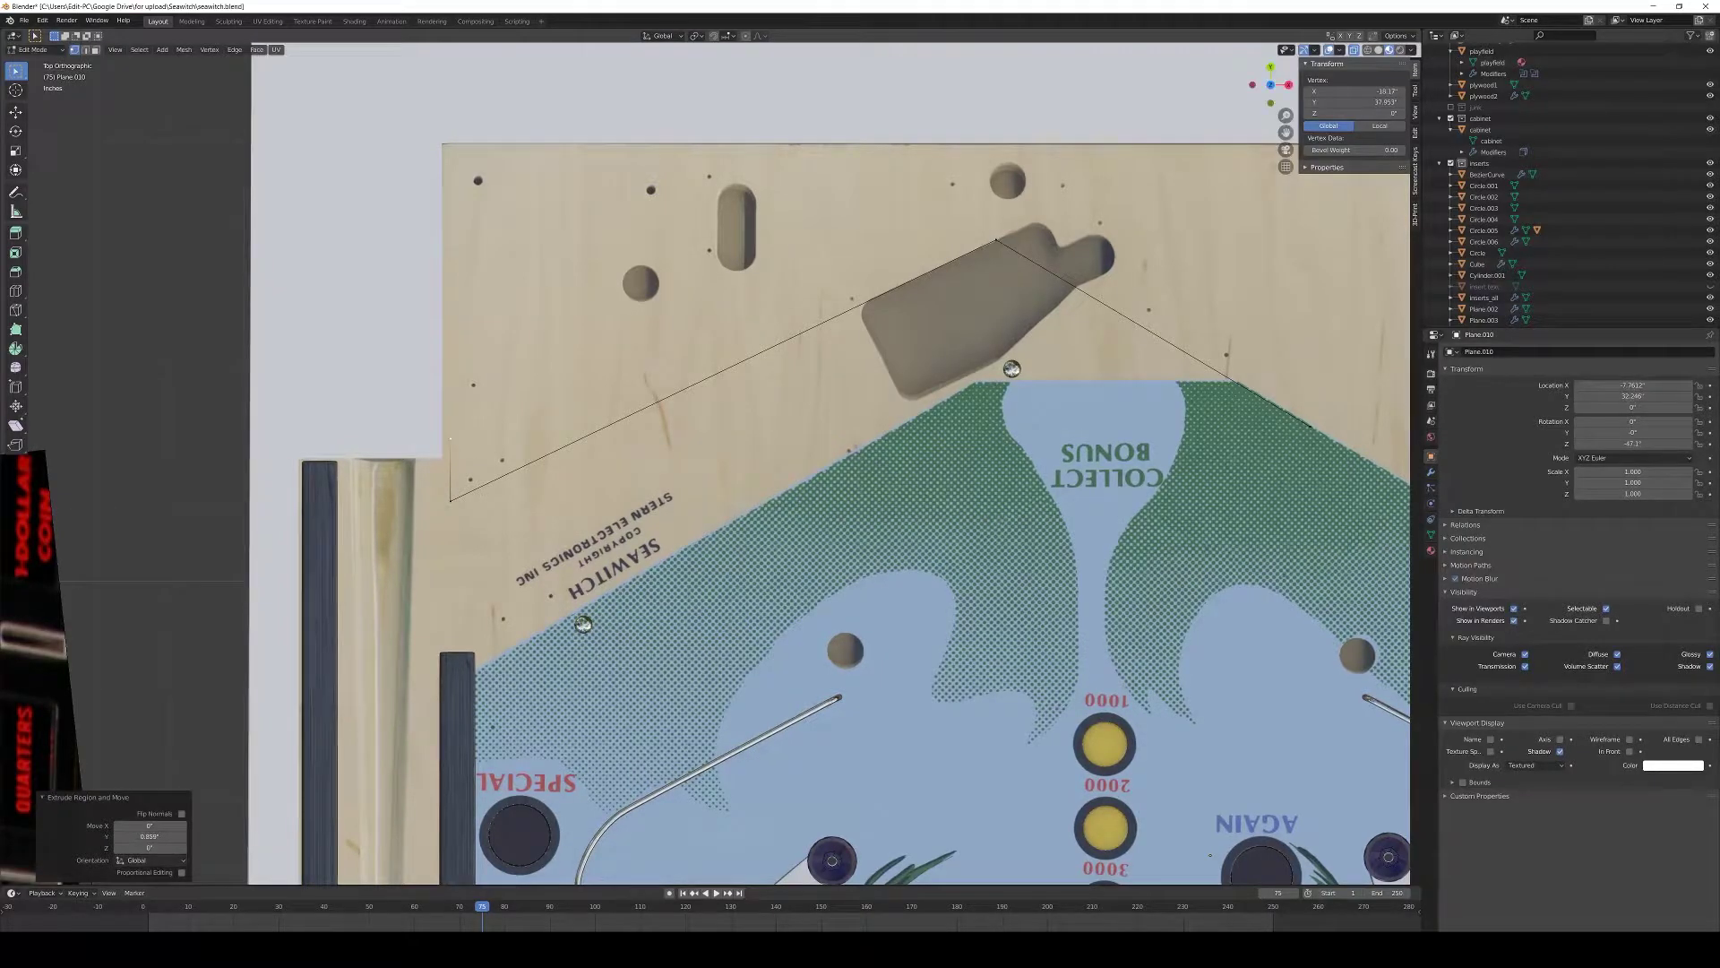
pyautogui.press('Tab')
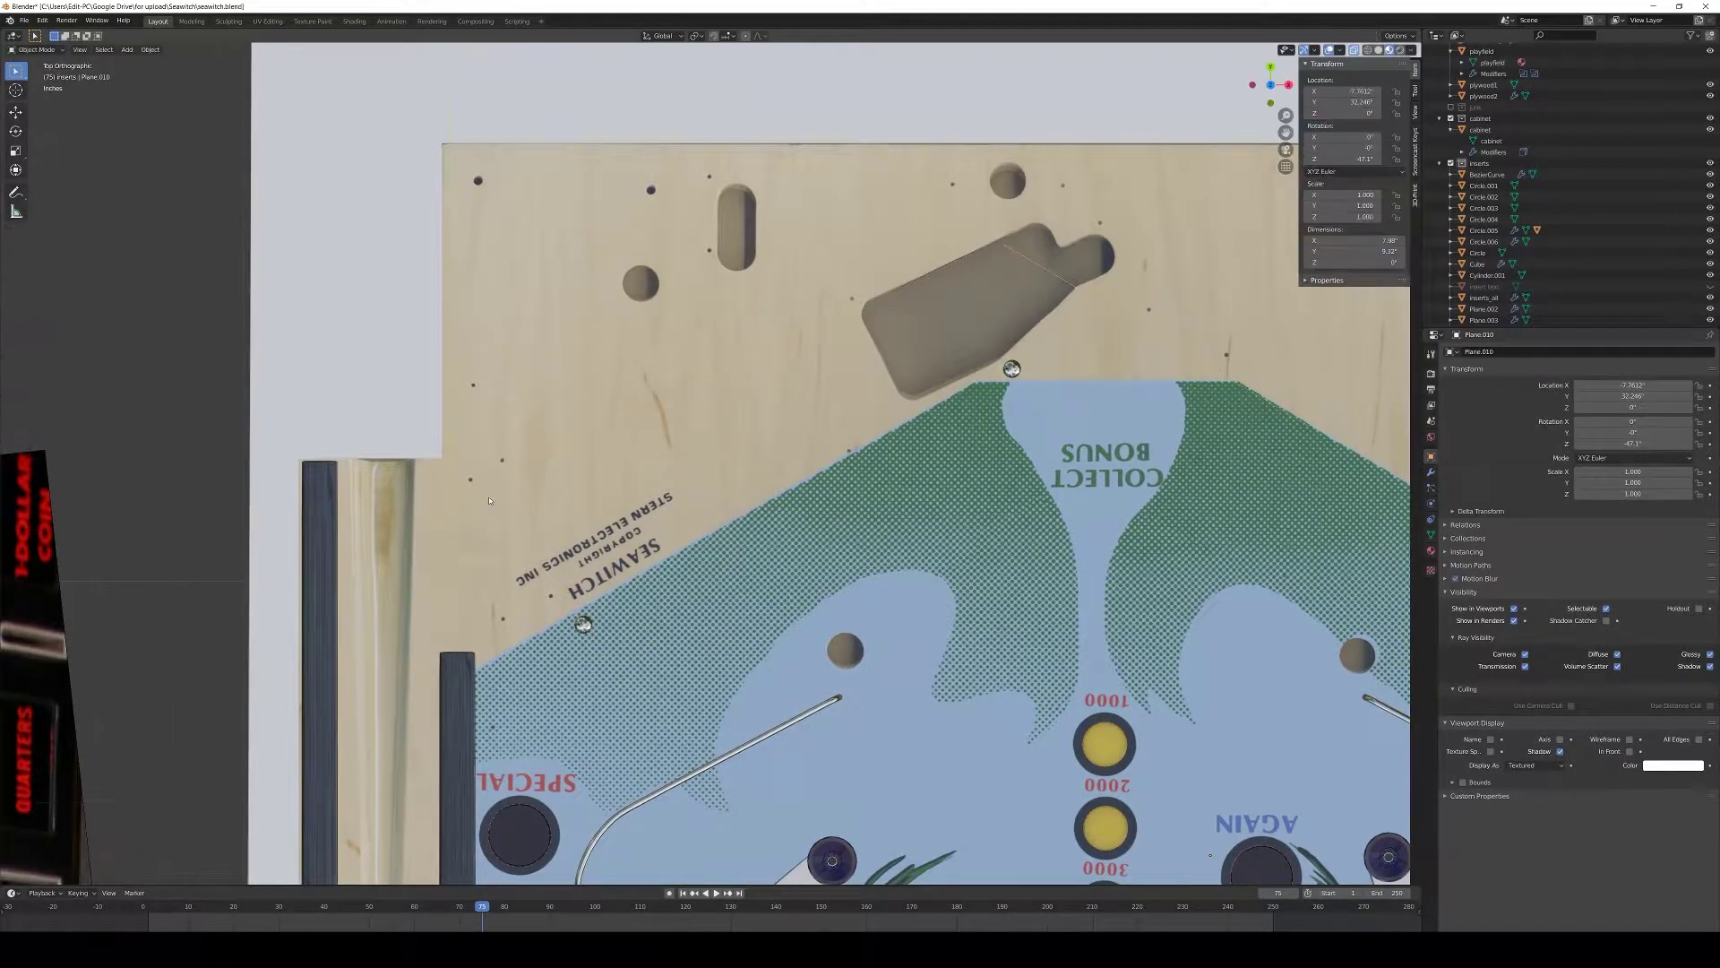
pyautogui.press('Tab')
# - Bevel the lane-side corner vertex with a small radius and the apex vertex with a wider one to round both bends
pyautogui.moveTo(490, 501)
pyautogui.mouseDown(button='middle')
pyautogui.moveTo(671, 493)
pyautogui.moveTo(500, 496)
pyautogui.mouseUp(button='middle')
pyautogui.click(458, 488)
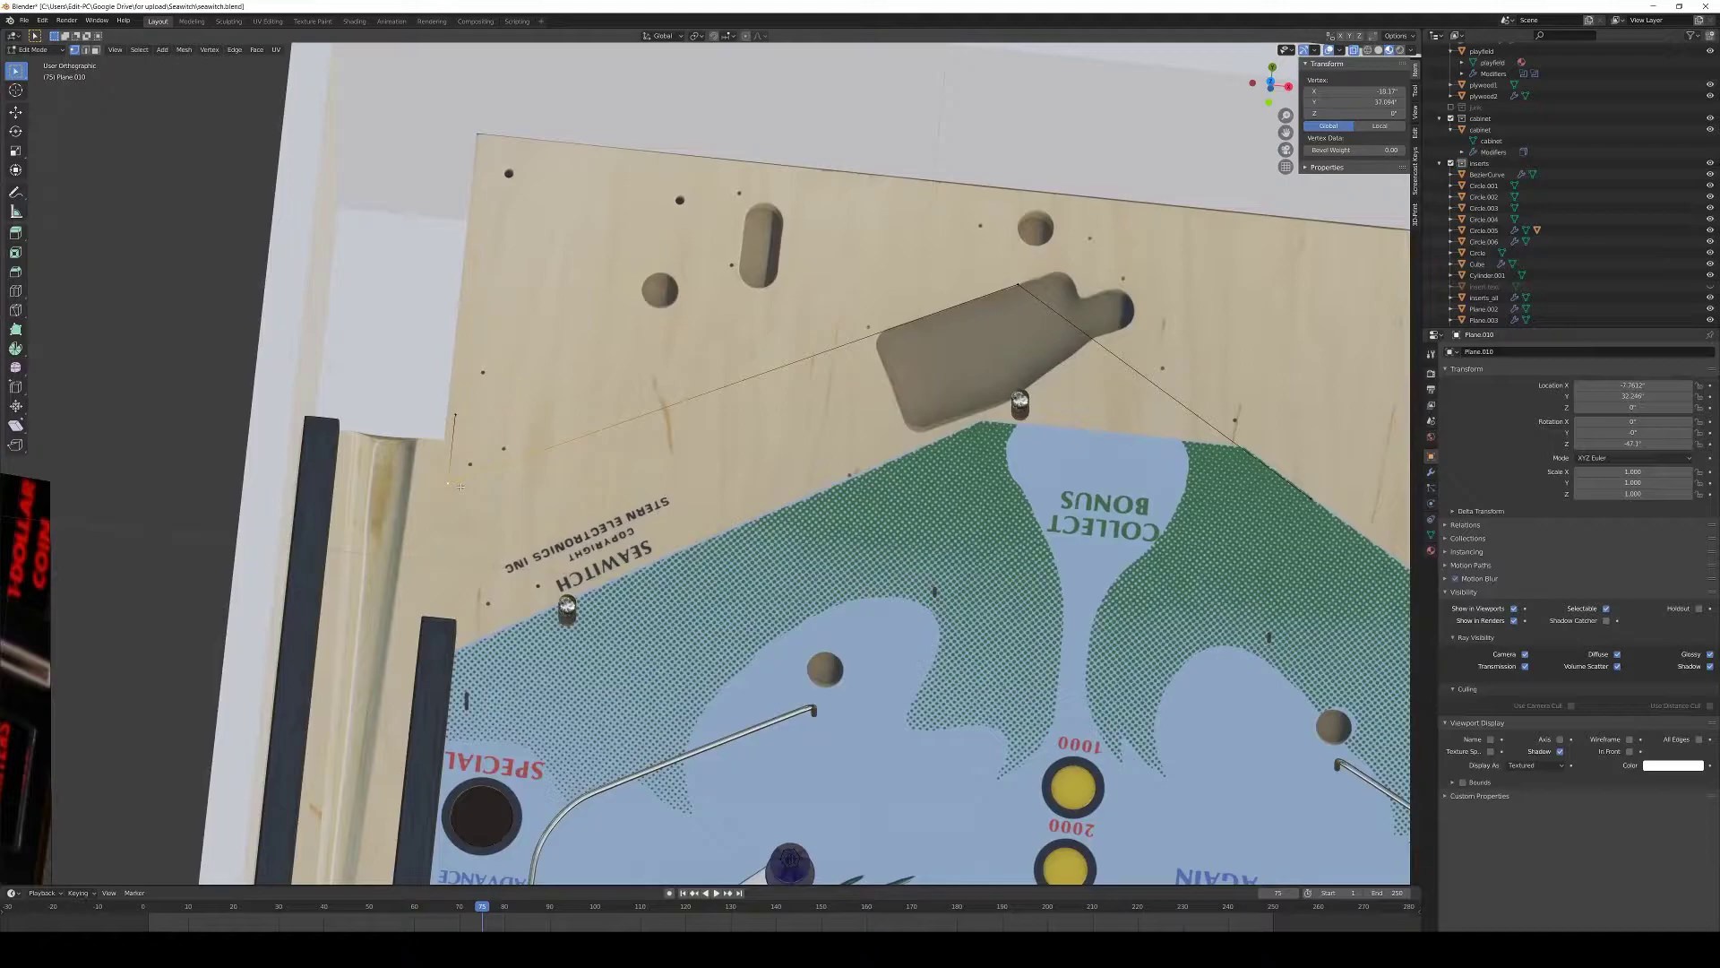
pyautogui.hotkey('ctrl', 'shift', 'b')
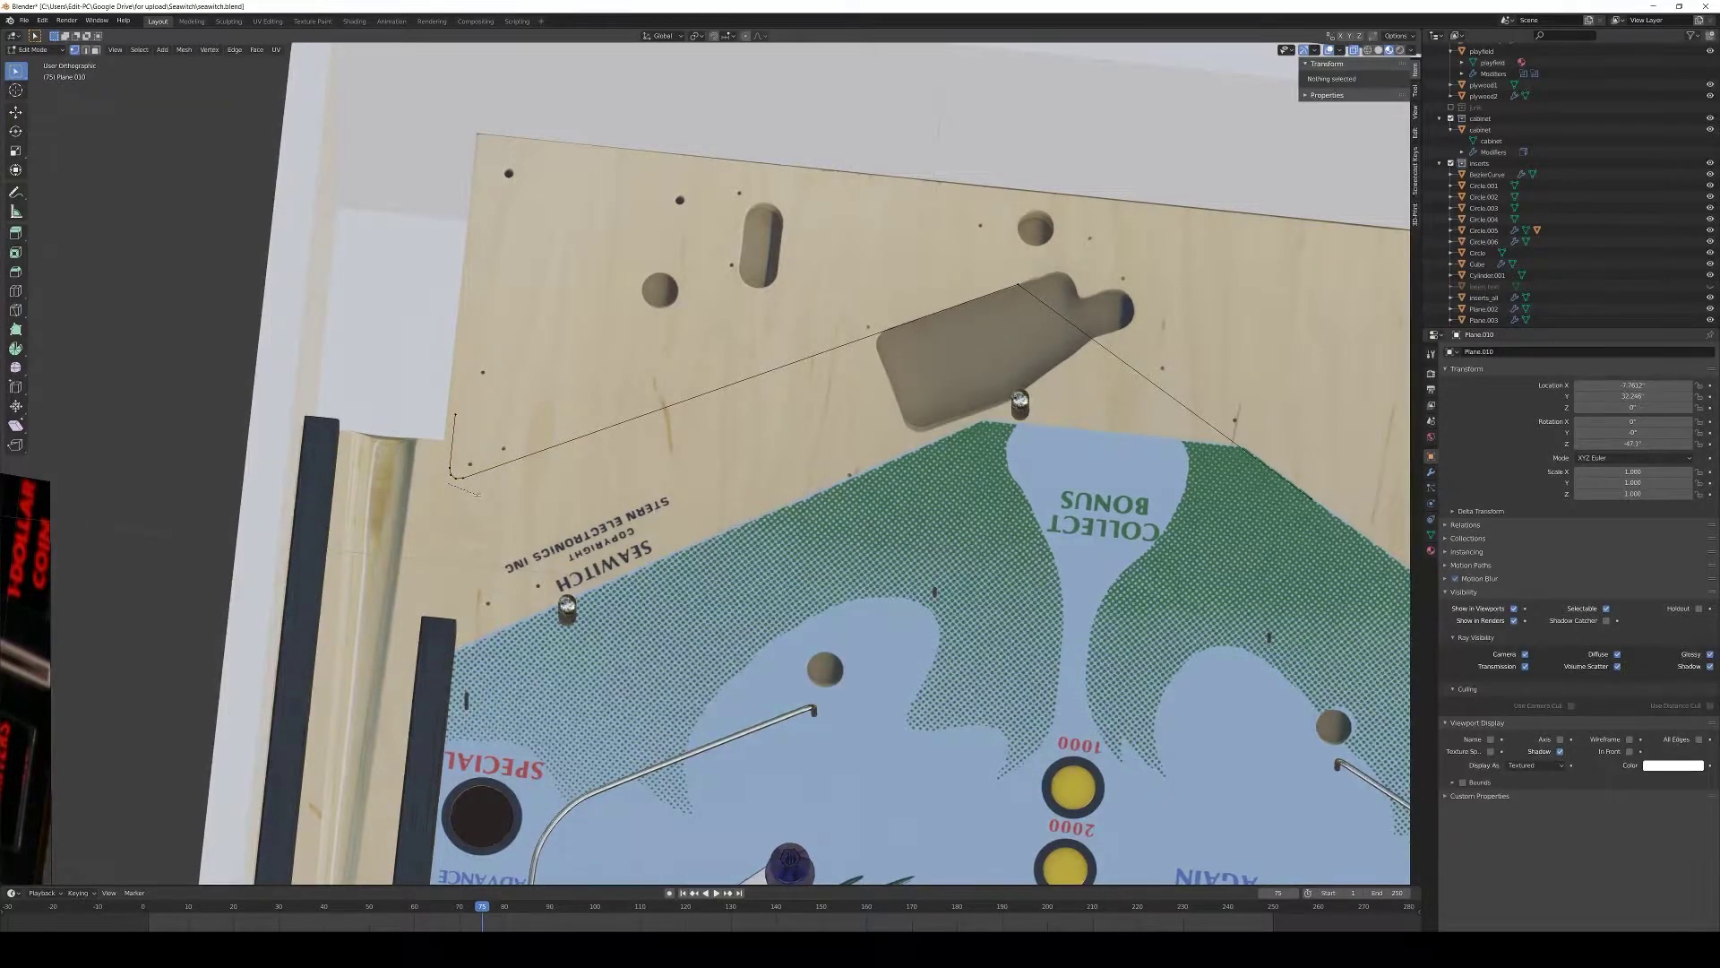
pyautogui.click(482, 495)
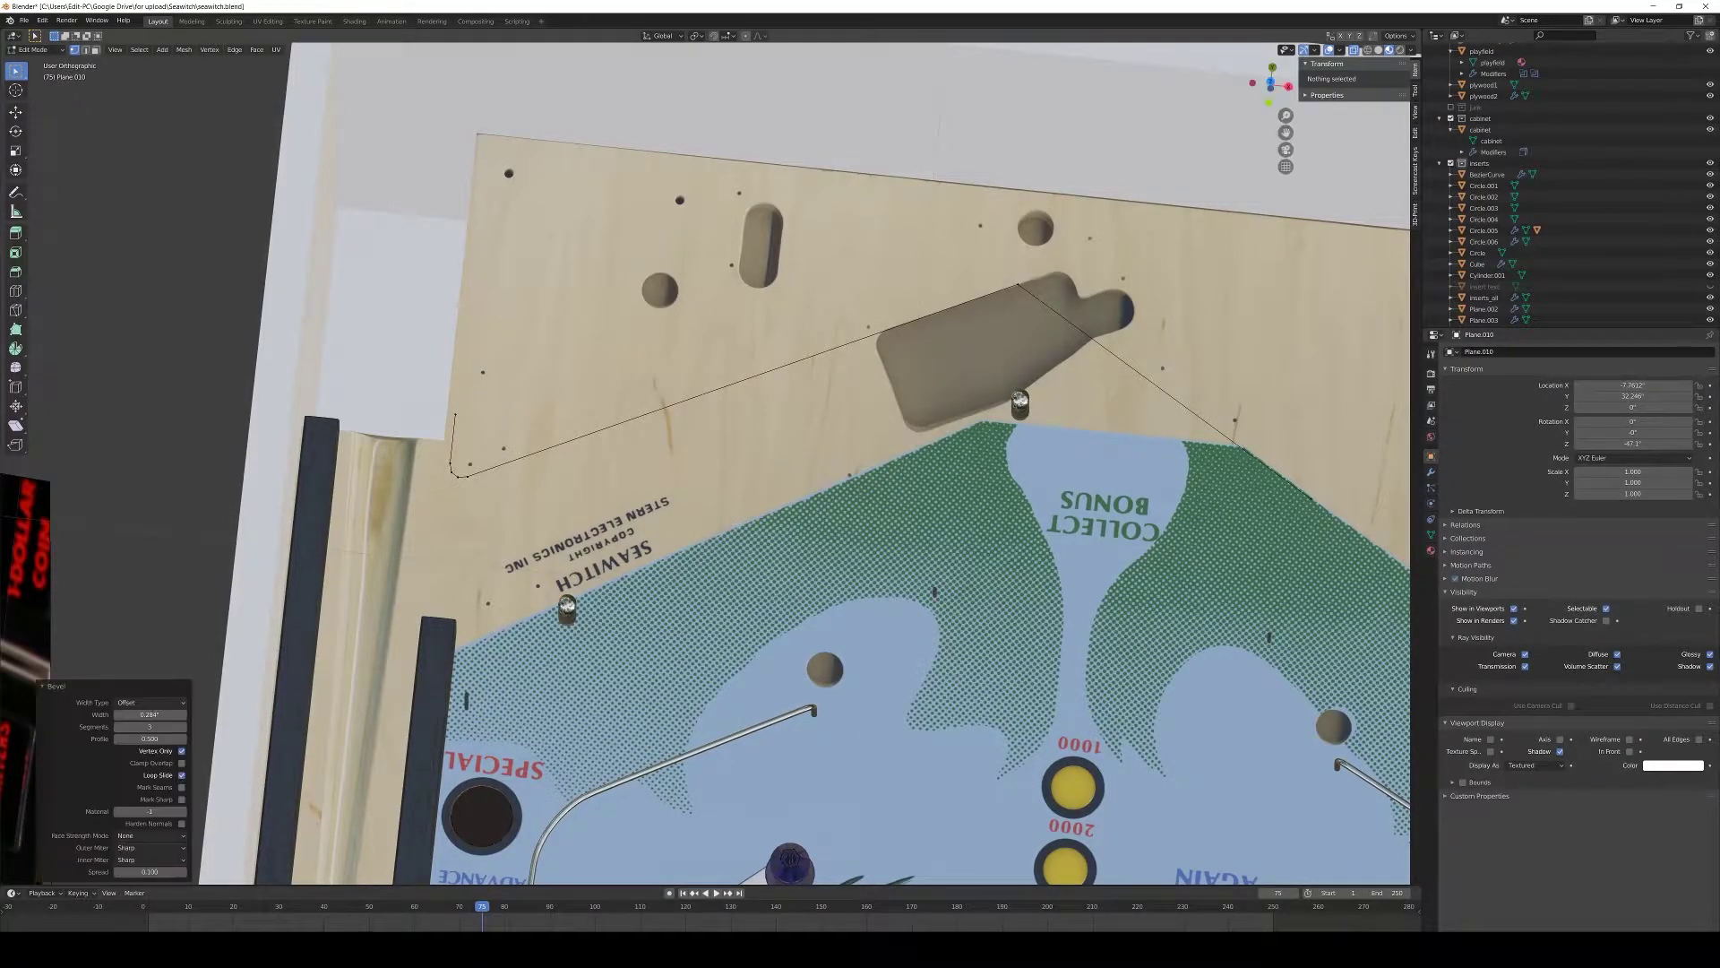
pyautogui.click(1018, 286)
pyautogui.moveTo(995, 345); pyautogui.dragTo(975, 387, button='middle')
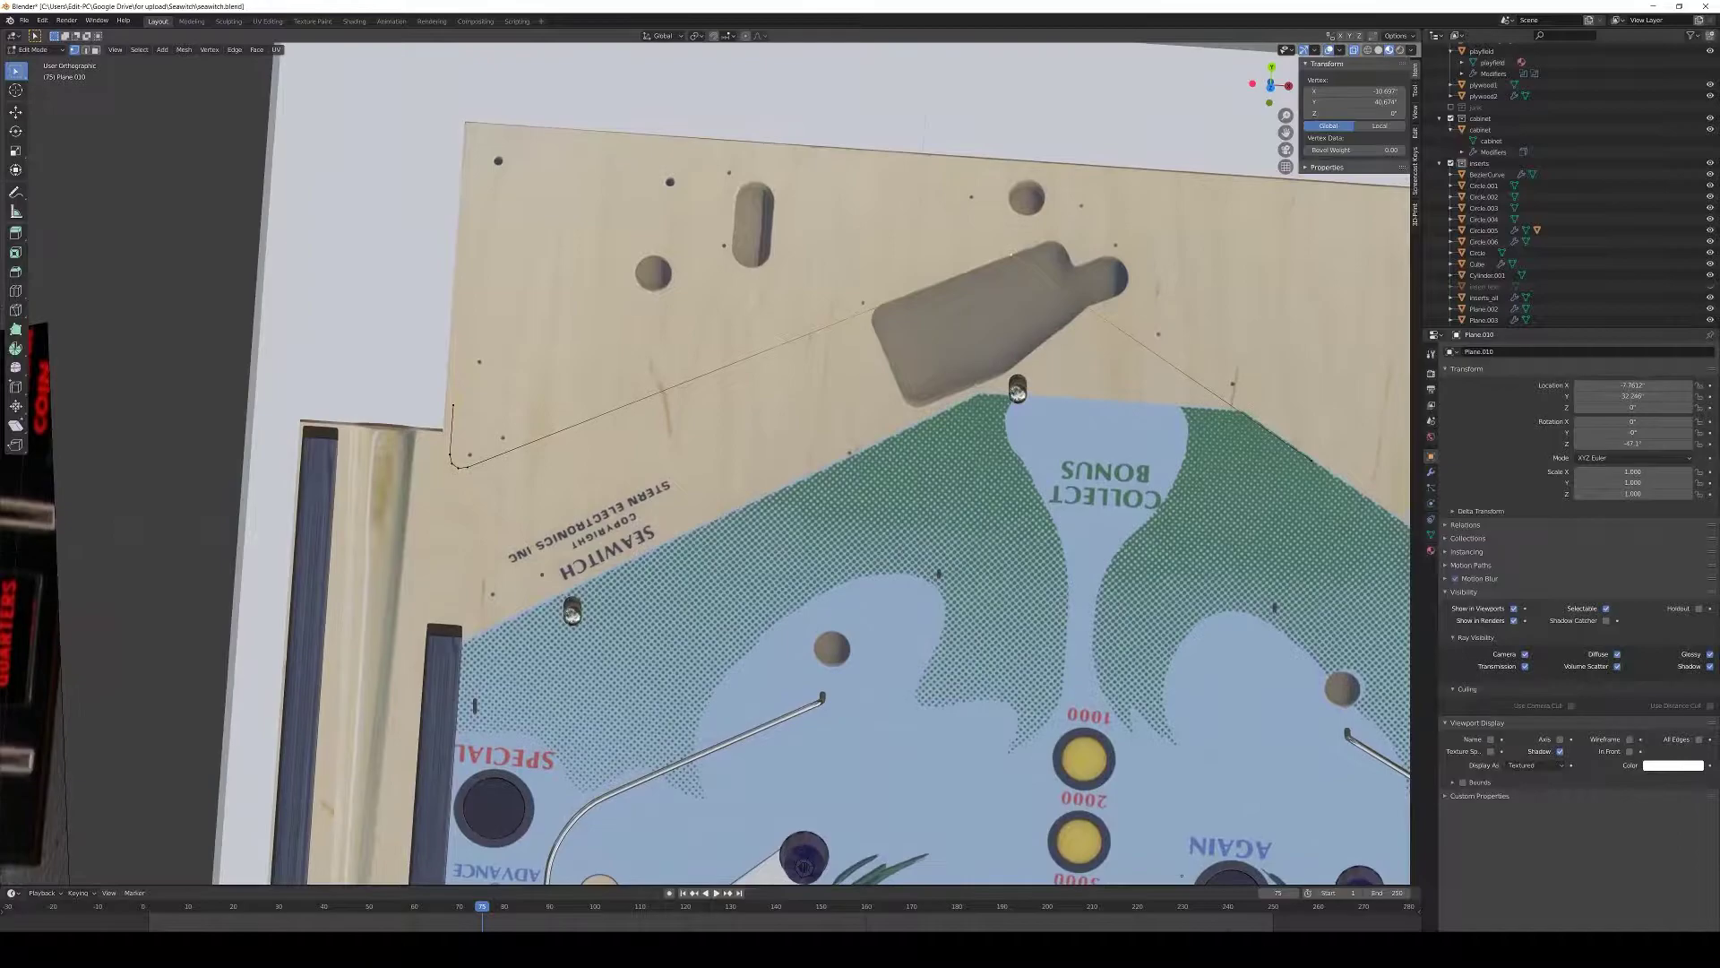
pyautogui.hotkey('ctrl', 'shift', 'b')
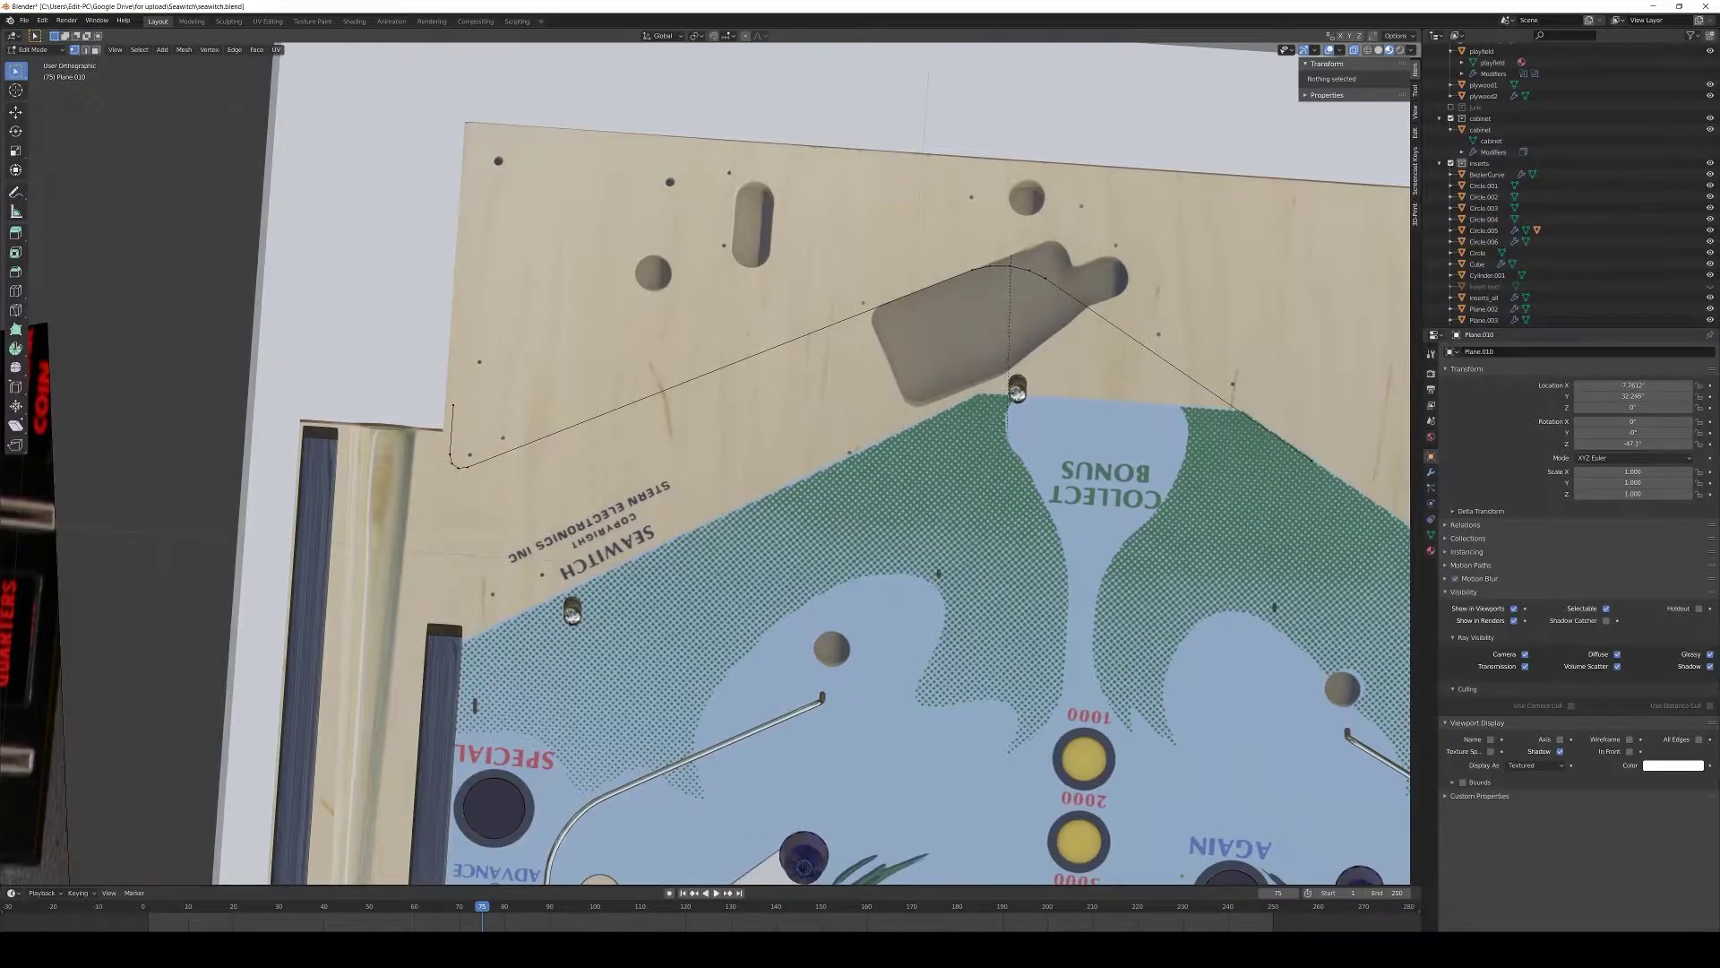
pyautogui.click(1008, 433)
# - Extrude the whole rounded guide outline 1 inch upward along Z to form a vertical wall
pyautogui.press('Tab')
pyautogui.scroll(-3, 995, 470)
pyautogui.press('Tab')
pyautogui.moveTo(995, 470); pyautogui.dragTo(896, 555, button='middle')
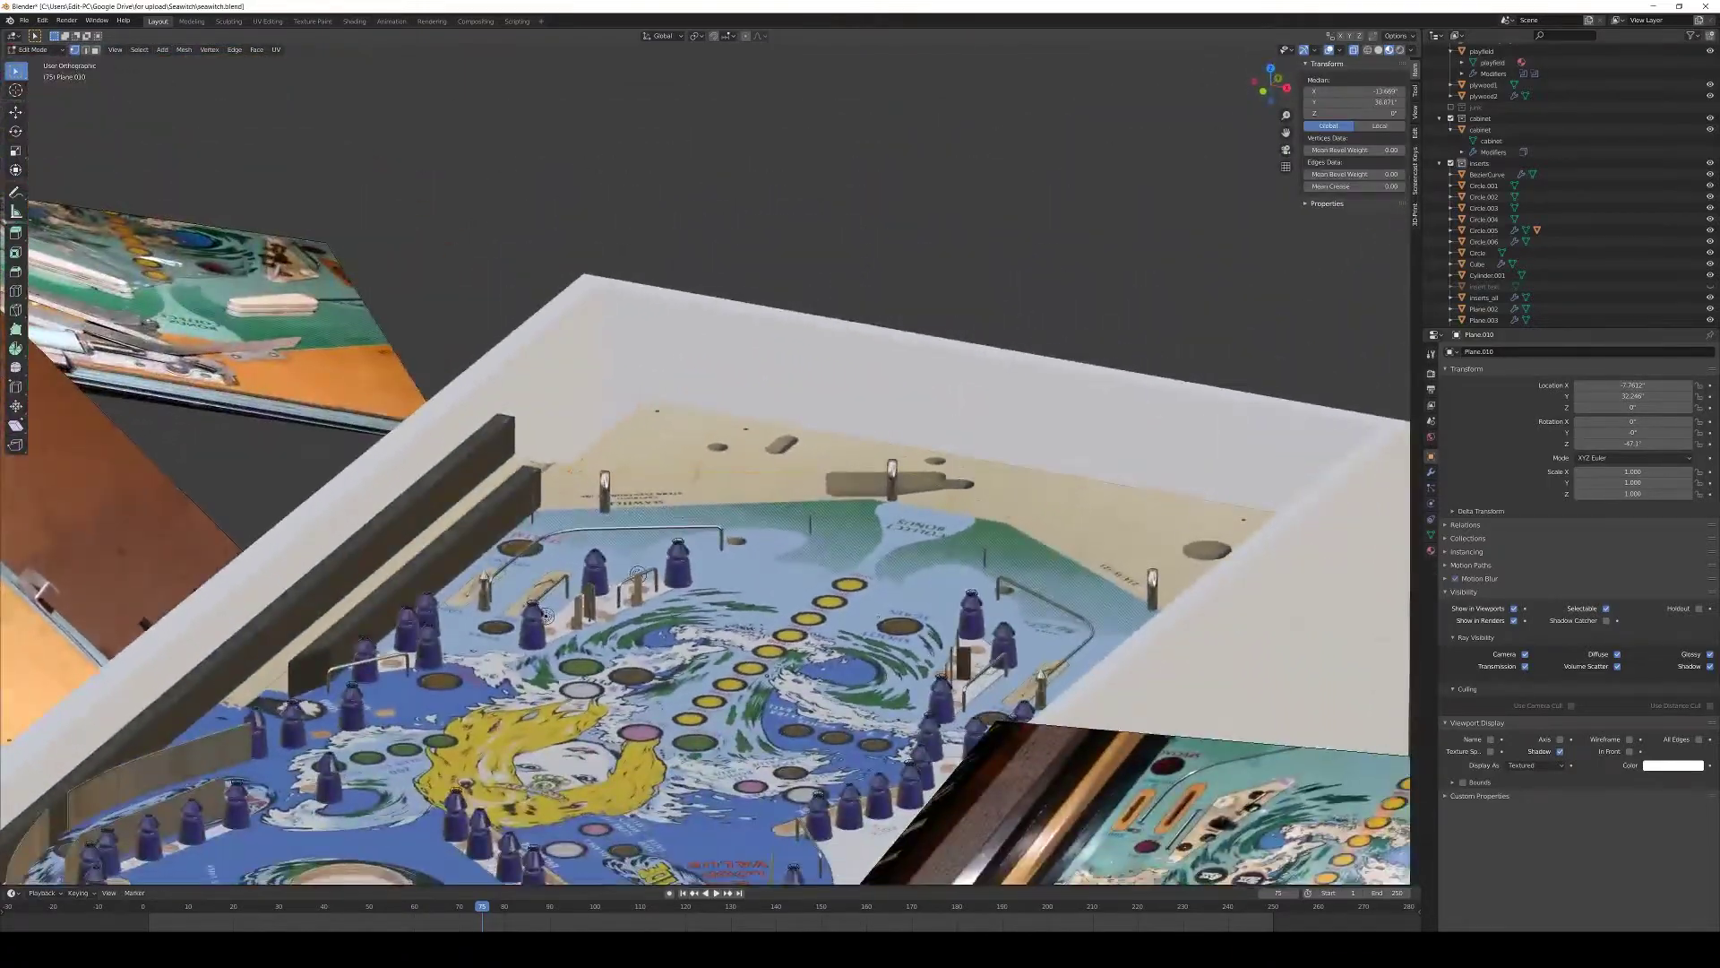
pyautogui.scroll(5, 708, 484)
pyautogui.moveTo(929, 473)
pyautogui.mouseDown(button='middle')
pyautogui.moveTo(937, 455)
pyautogui.moveTo(947, 474)
pyautogui.mouseUp(button='middle')
pyautogui.press('e')
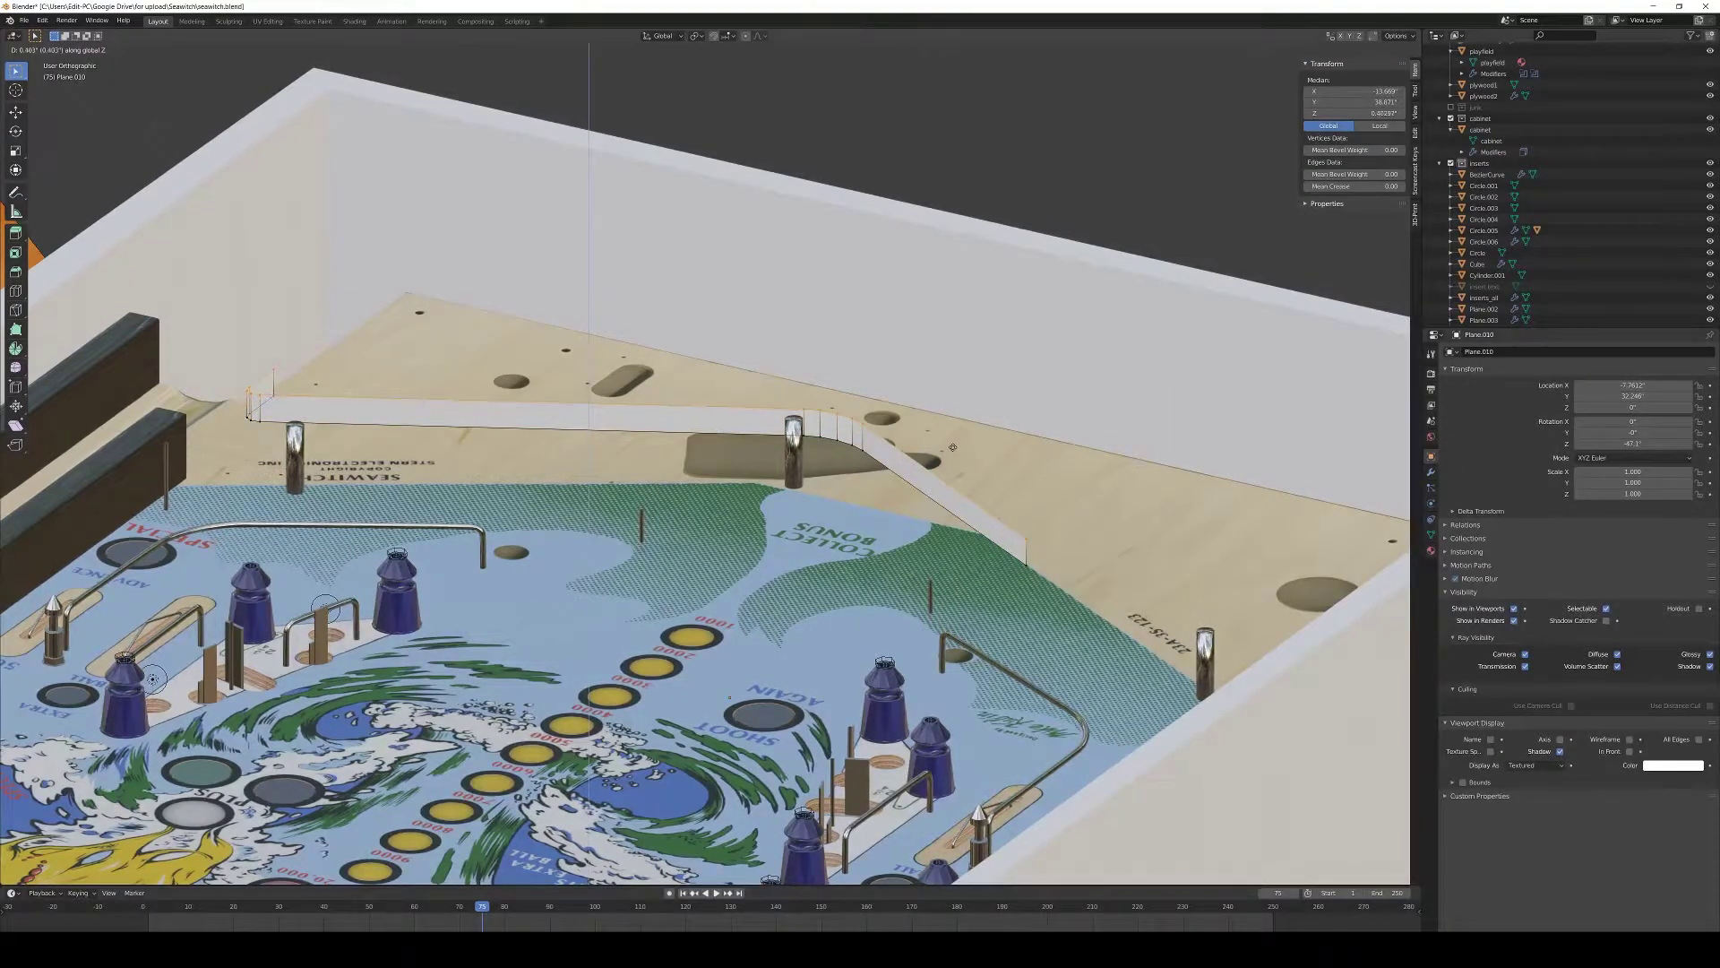
pyautogui.write('1')
pyautogui.press('Return')
pyautogui.press('Tab')
pyautogui.moveTo(957, 454); pyautogui.dragTo(718, 482, button='middle')
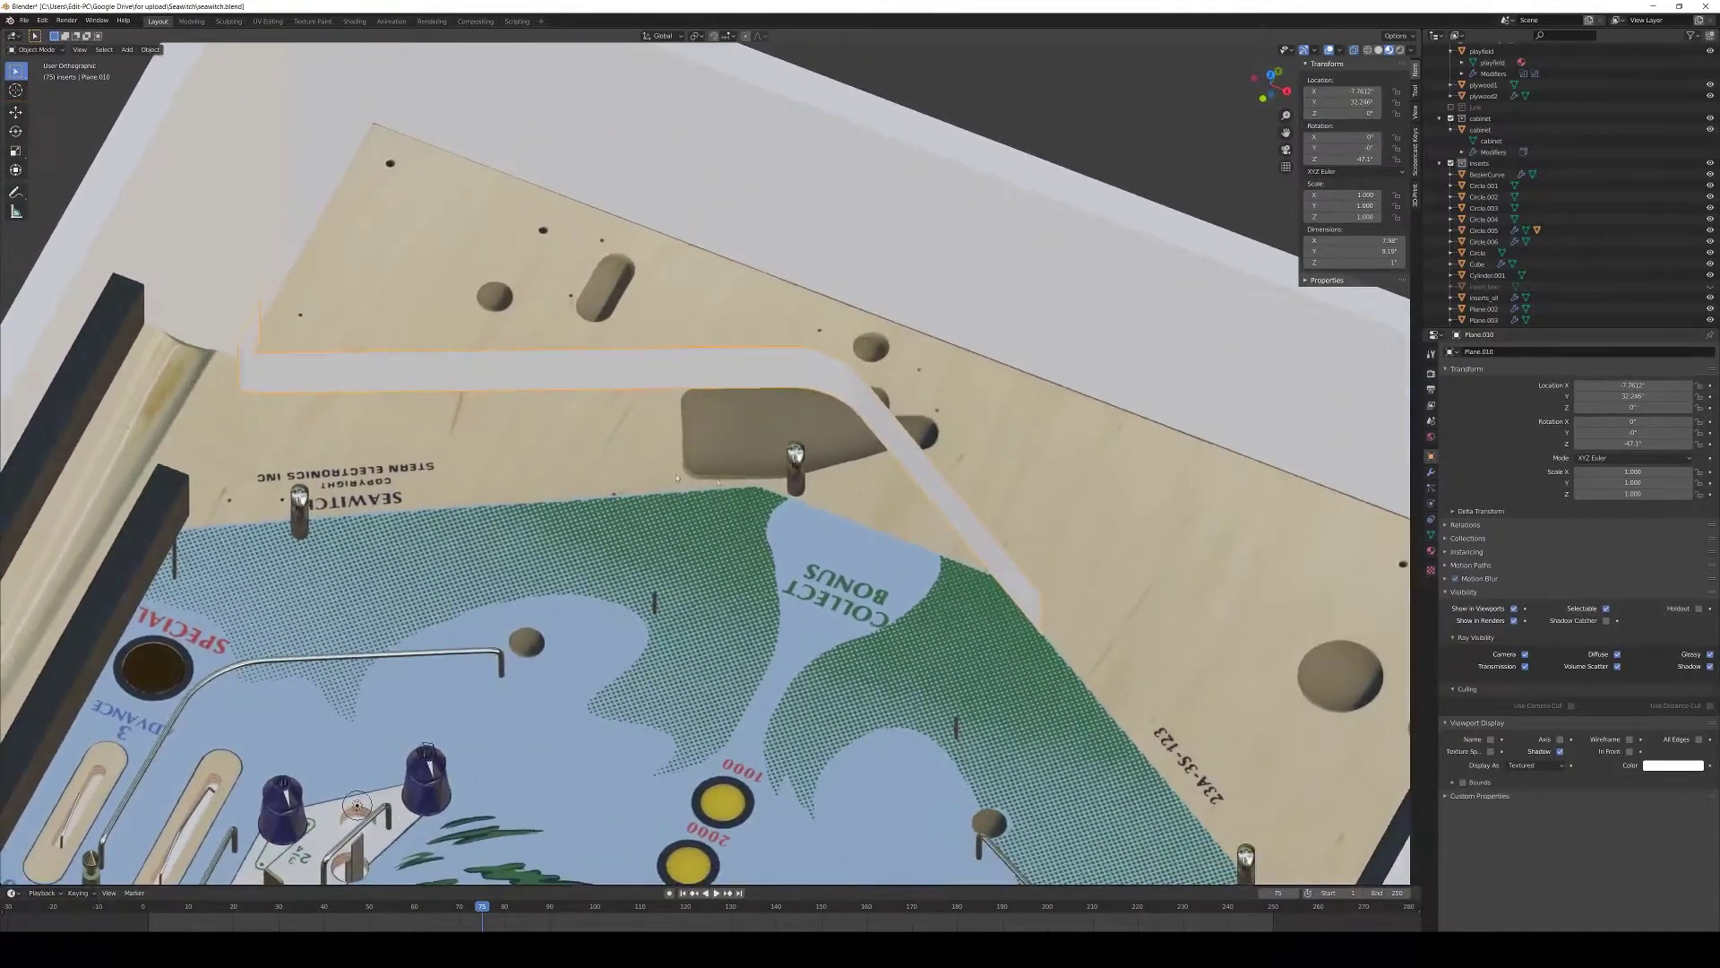
# - Duplicate in place the bottom edge between the wall's two rounded bends and separate it into its own object
pyautogui.press('Tab')
pyautogui.click(271, 394)
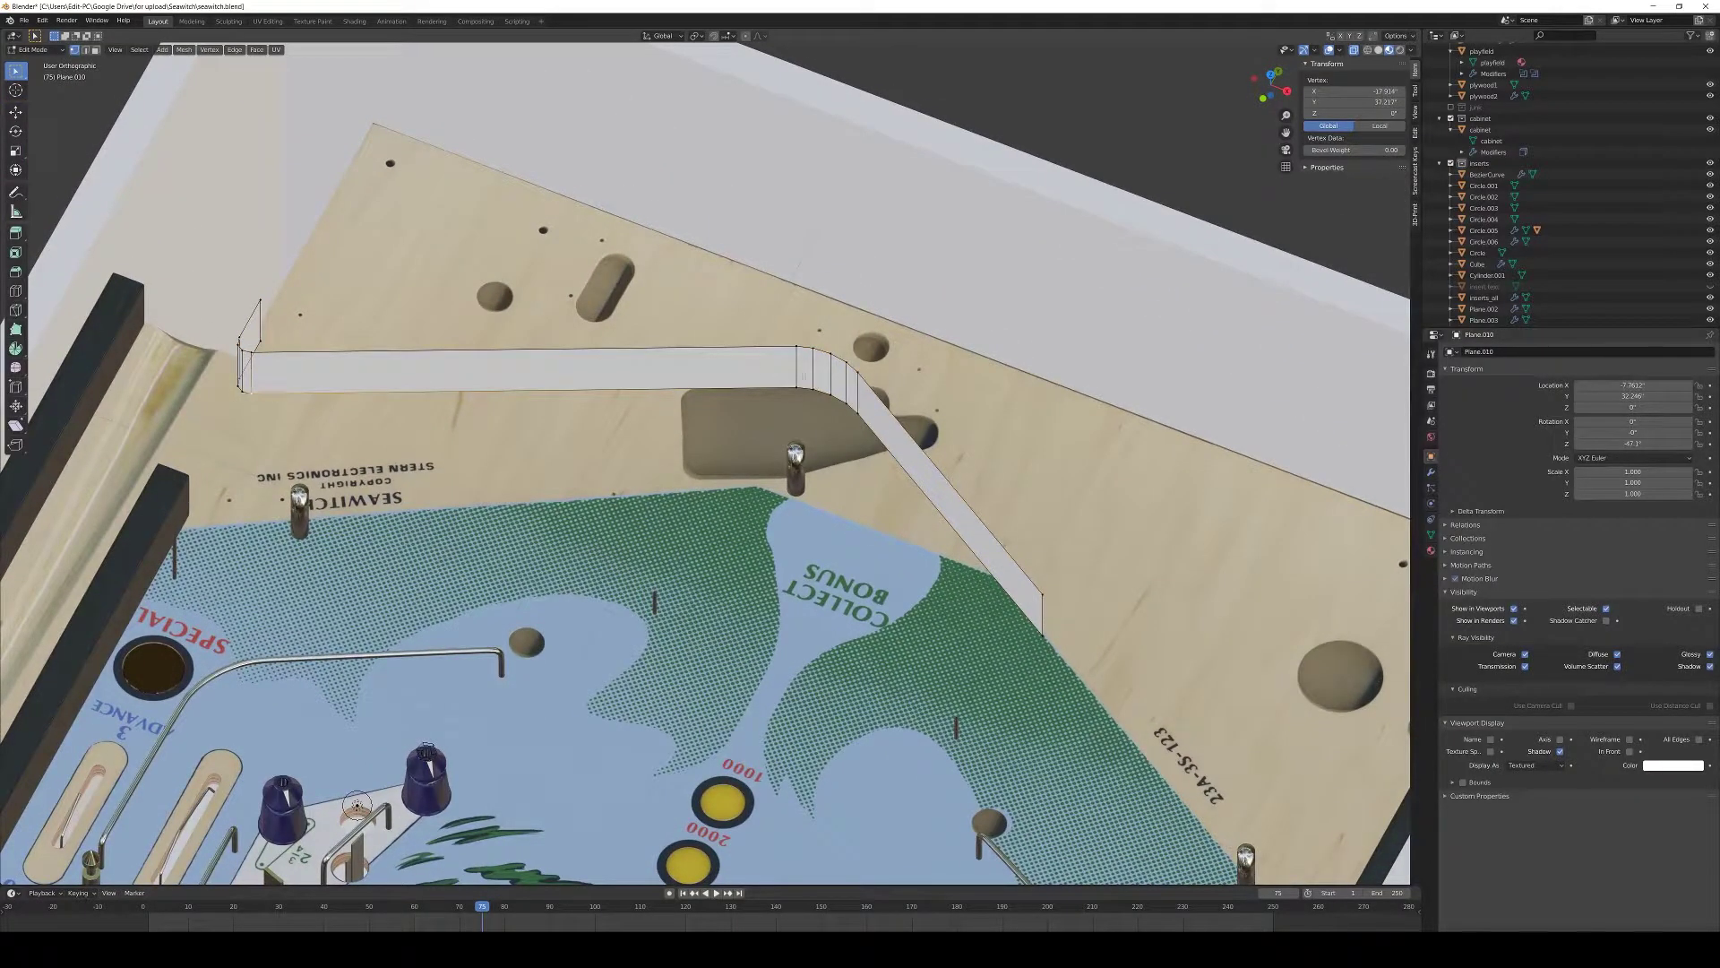
pyautogui.keyDown('ctrl'); pyautogui.click(796, 393); pyautogui.keyUp('ctrl')
pyautogui.hotkey('shift', 'd')
pyautogui.rightClick(796, 392)
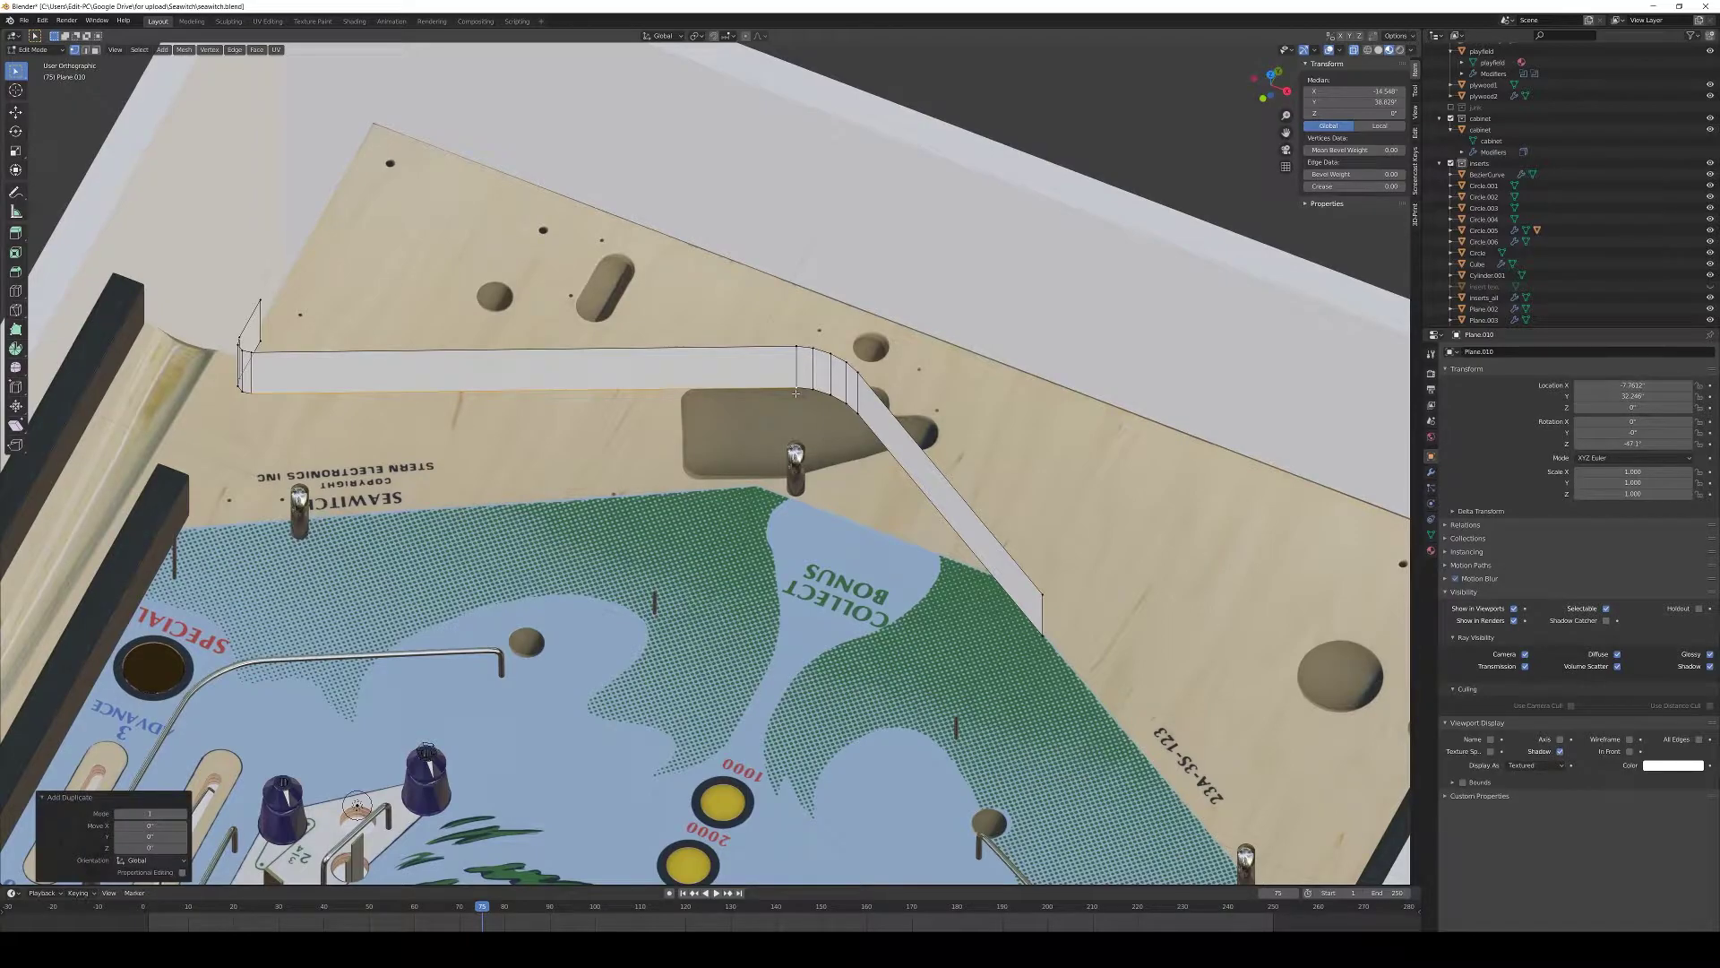
pyautogui.press('p')
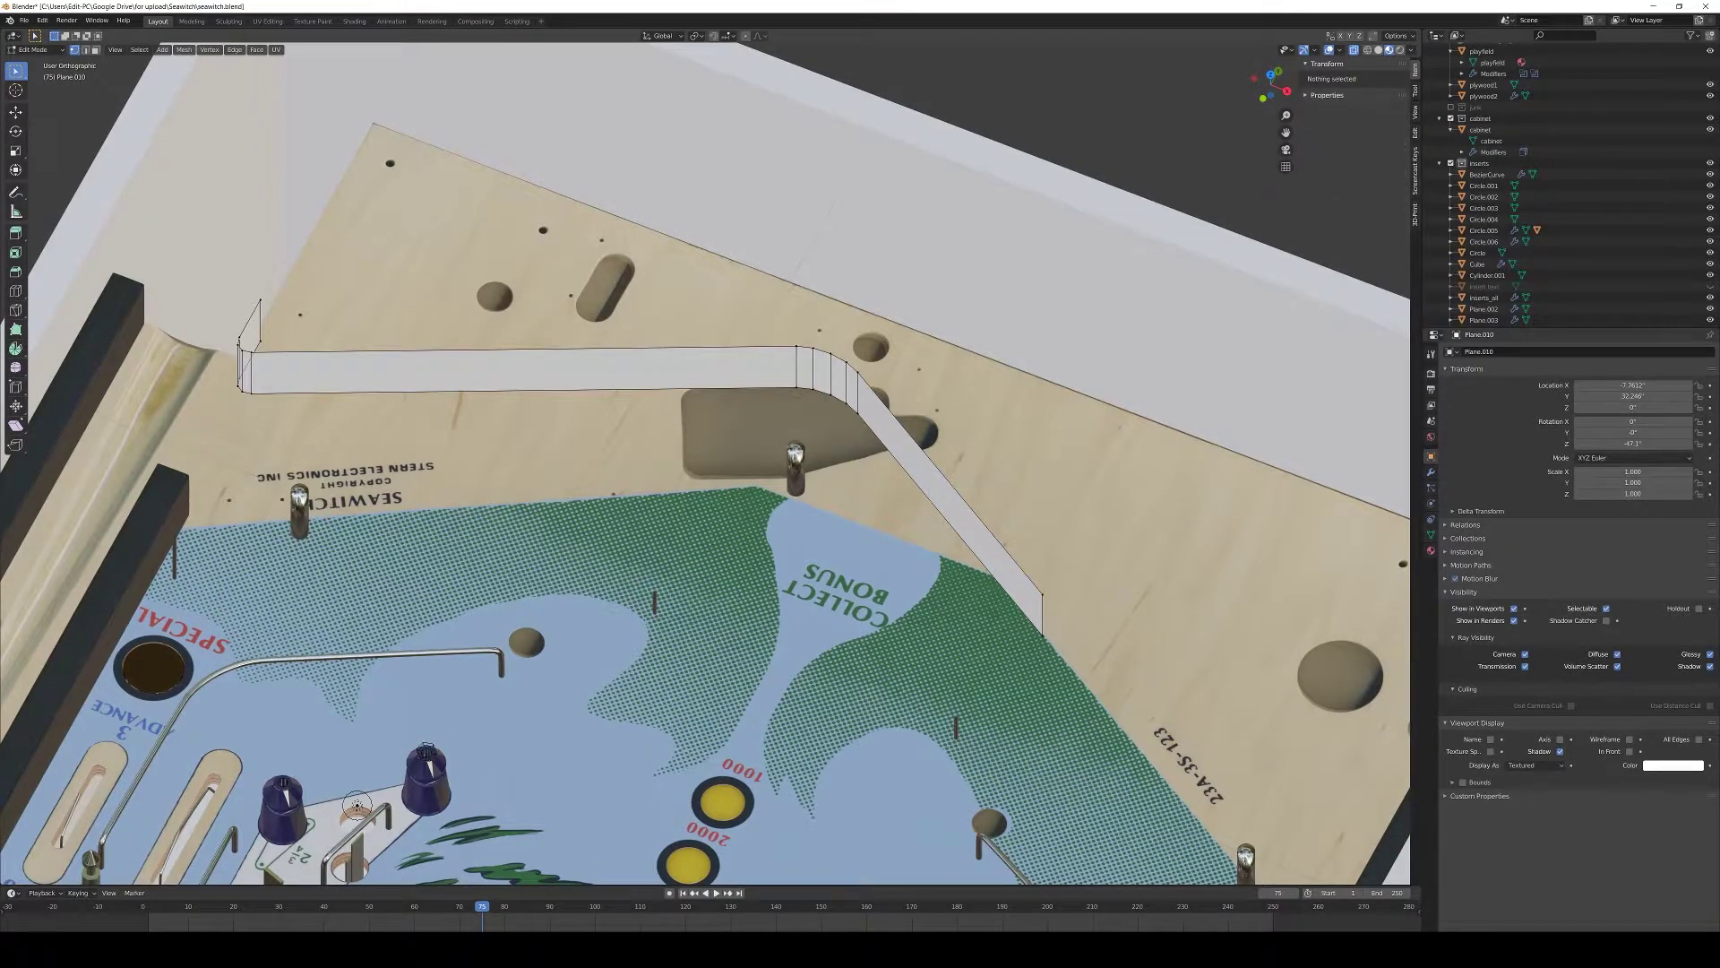
pyautogui.press('Tab')
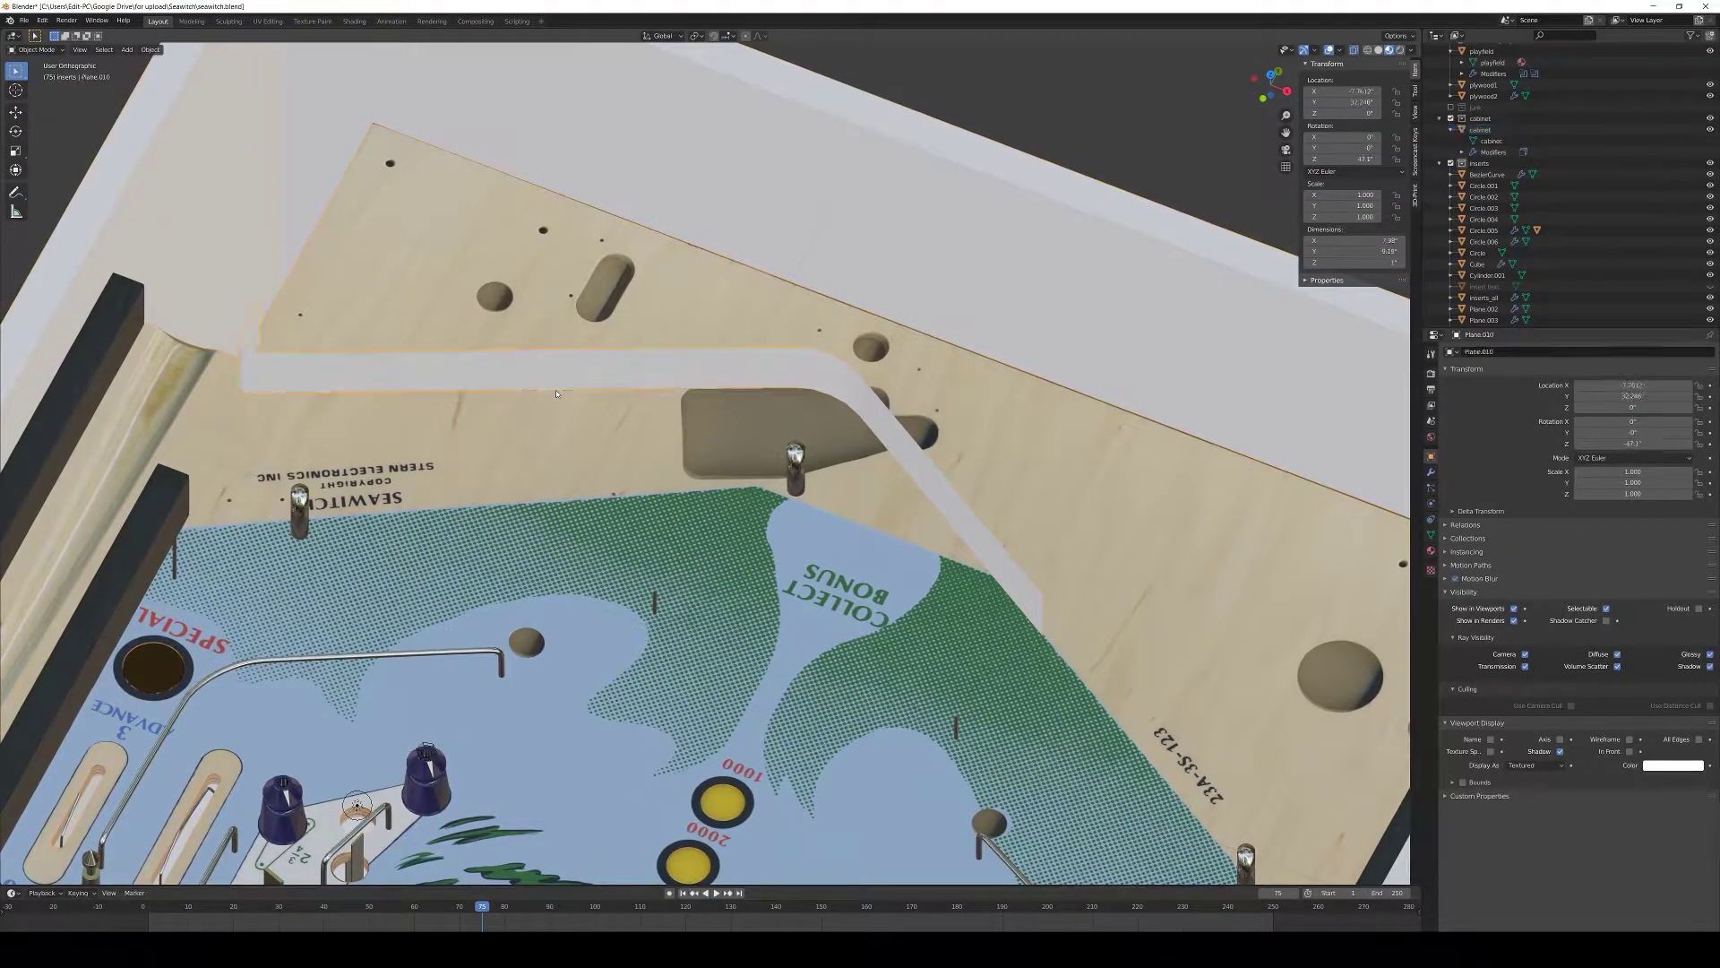
# - Move the separated edge horizontally about 2 inches to the slanted green artwork border beside the SEAWITCH lettering
pyautogui.press('g')
pyautogui.hotkey('shift', 'z')
pyautogui.click(509, 508)
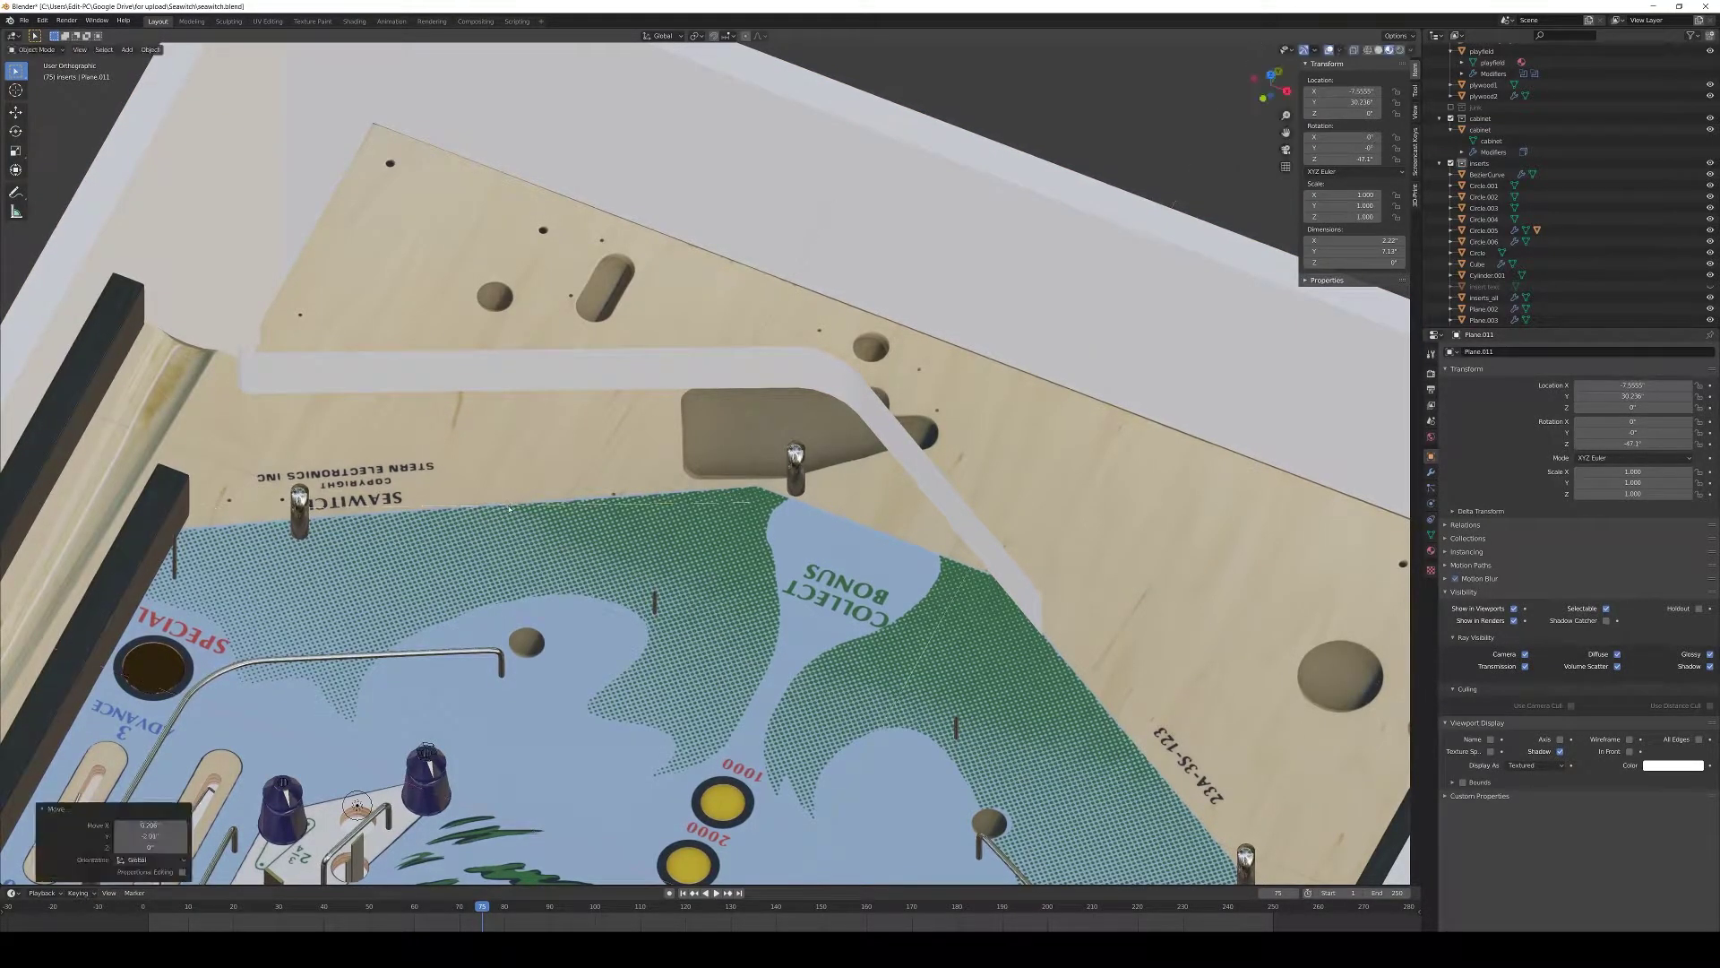
# - In top view, move the edge's lane-side vertex horizontally onto the bare wood outside the SEAWITCH lettering
pyautogui.press('KP_7')
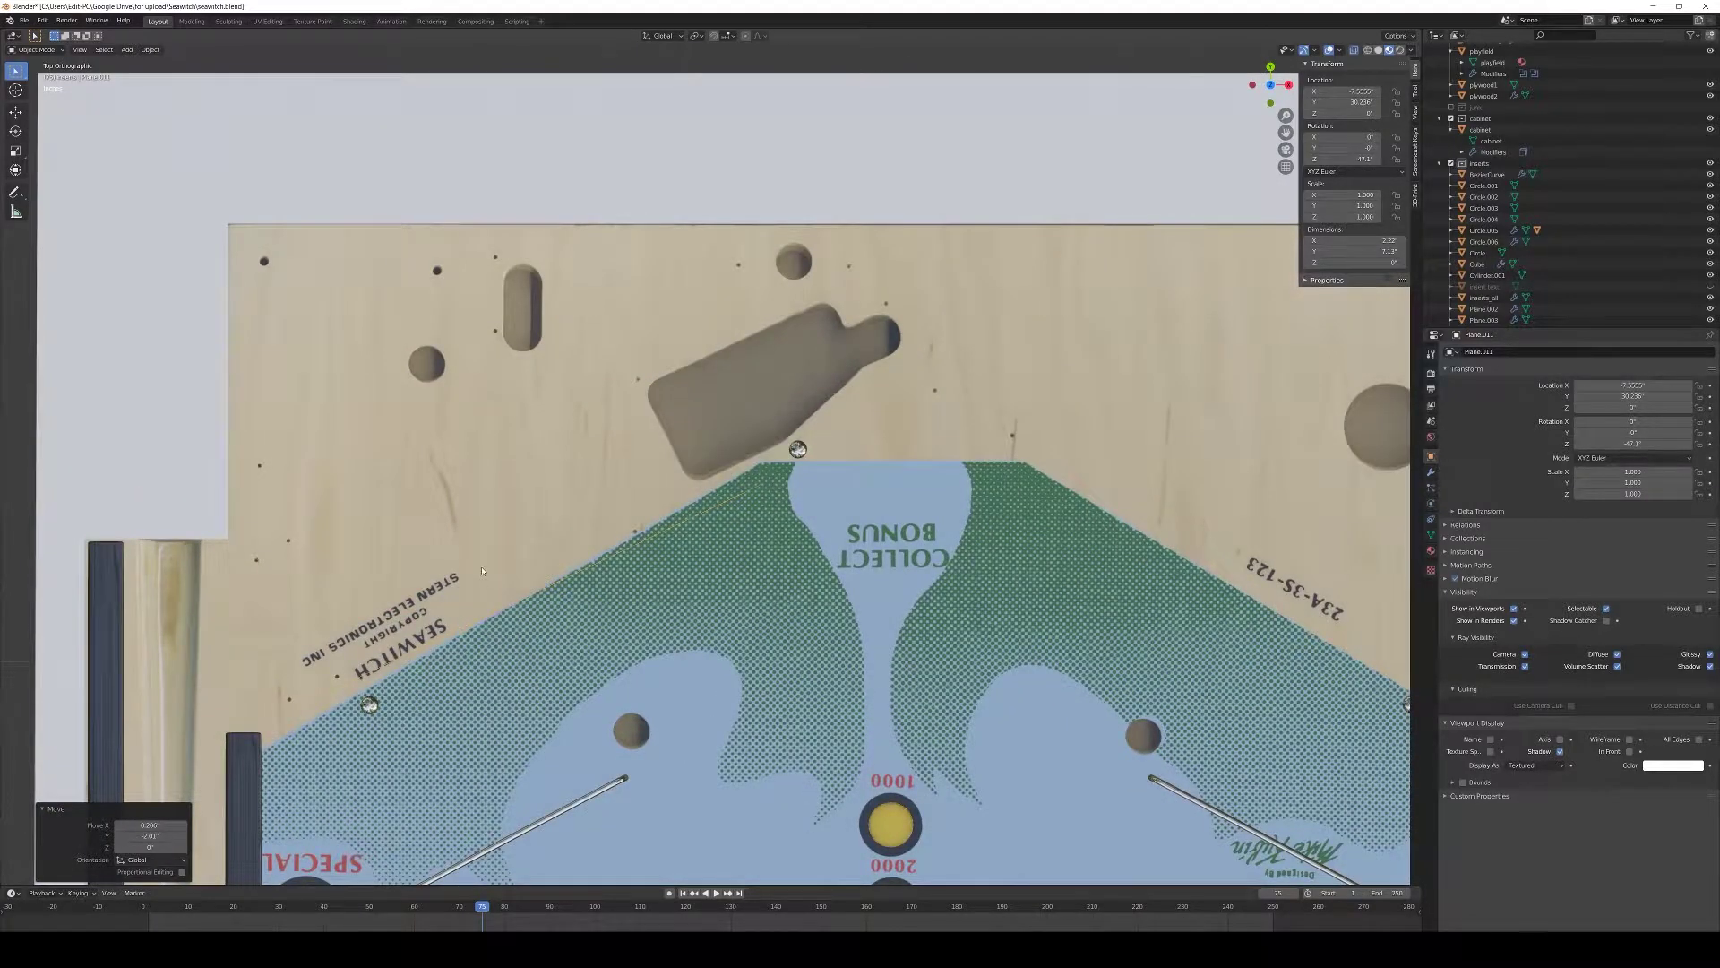
pyautogui.press('z')
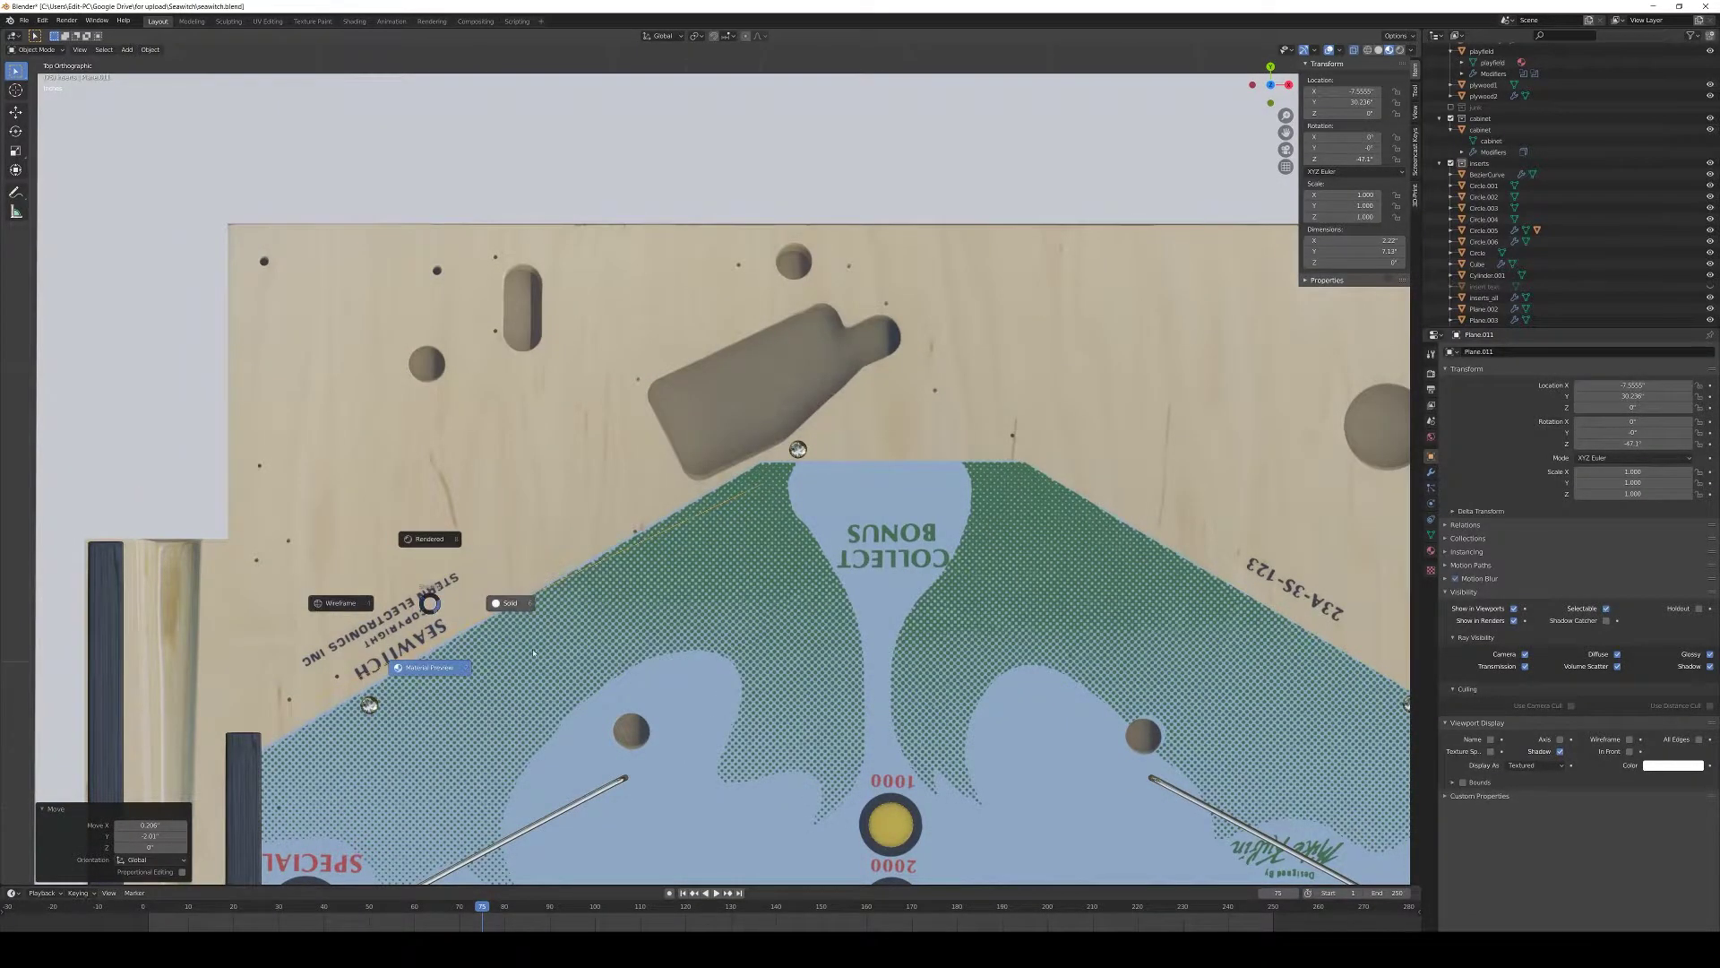
pyautogui.press('Tab')
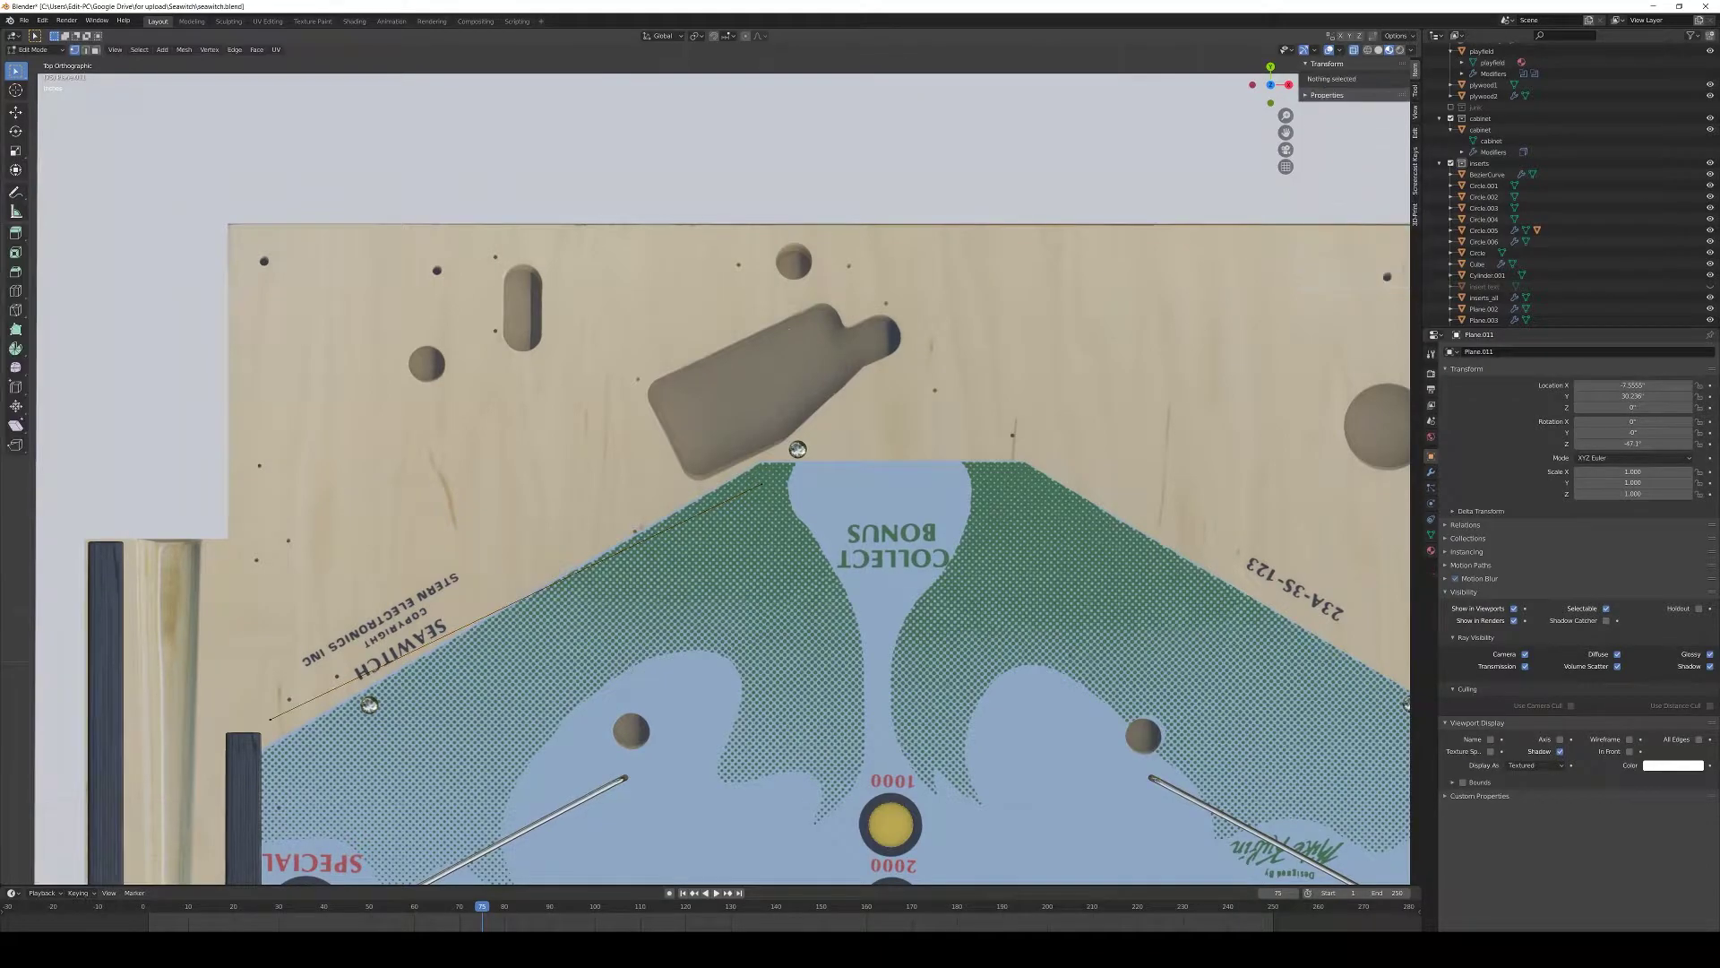
pyautogui.click(269, 717)
pyautogui.press('g')
pyautogui.hotkey('shift', 'z')
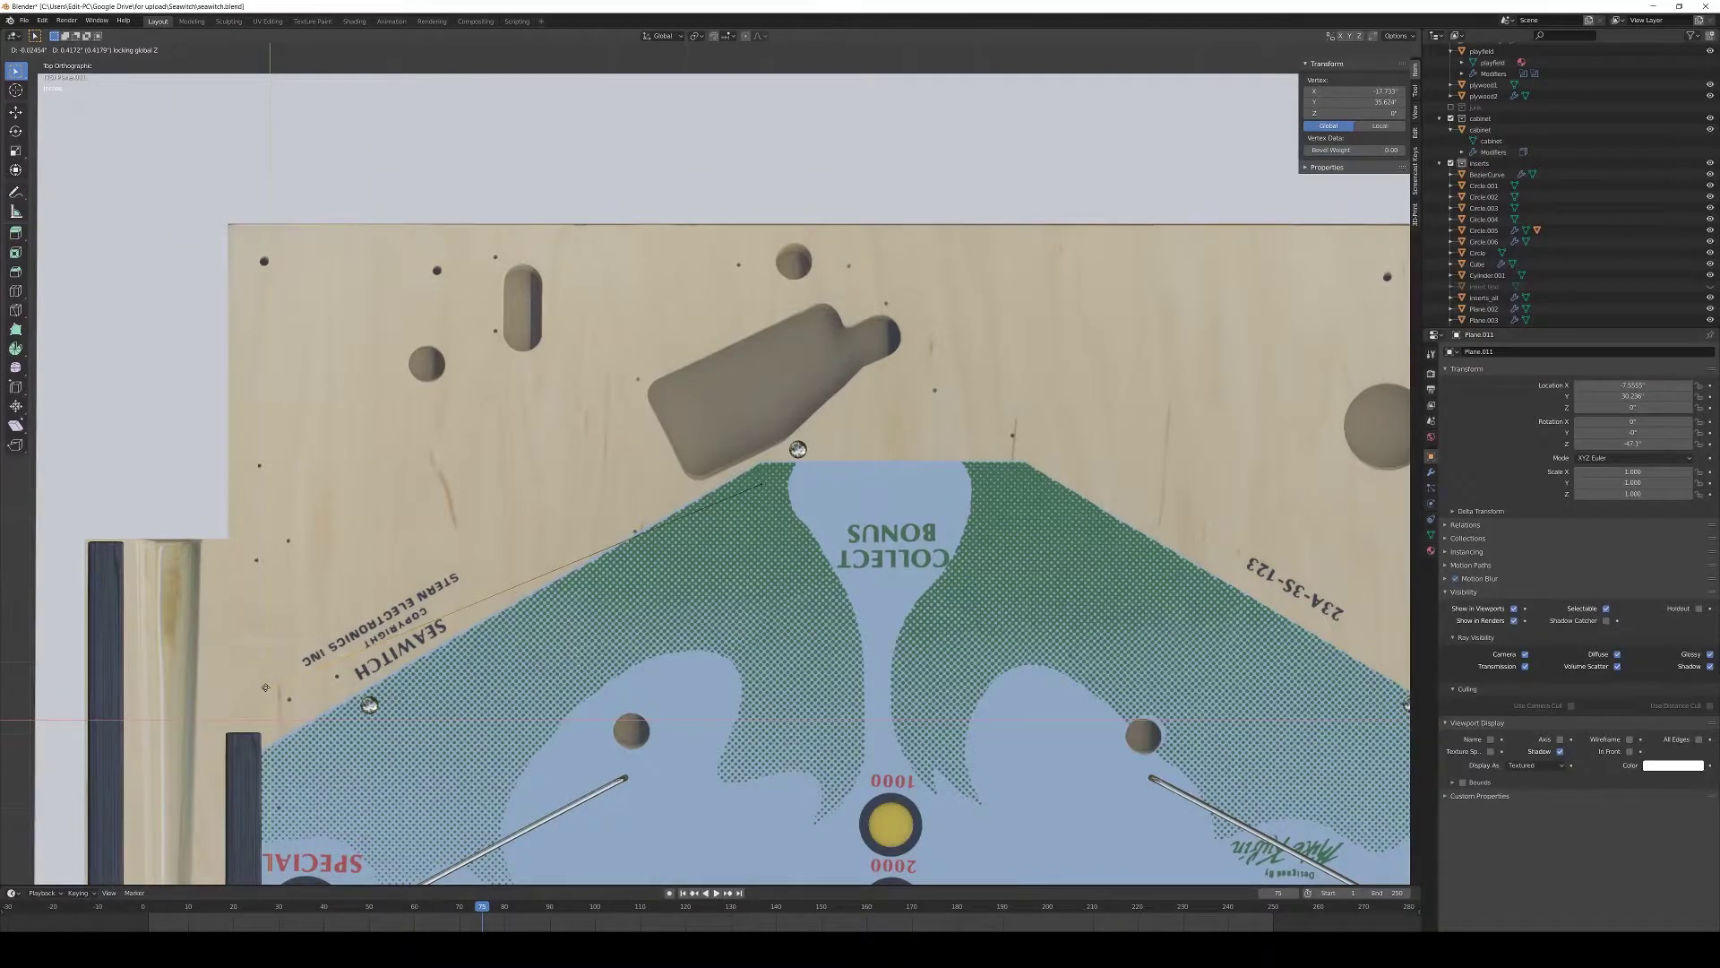
pyautogui.click(260, 690)
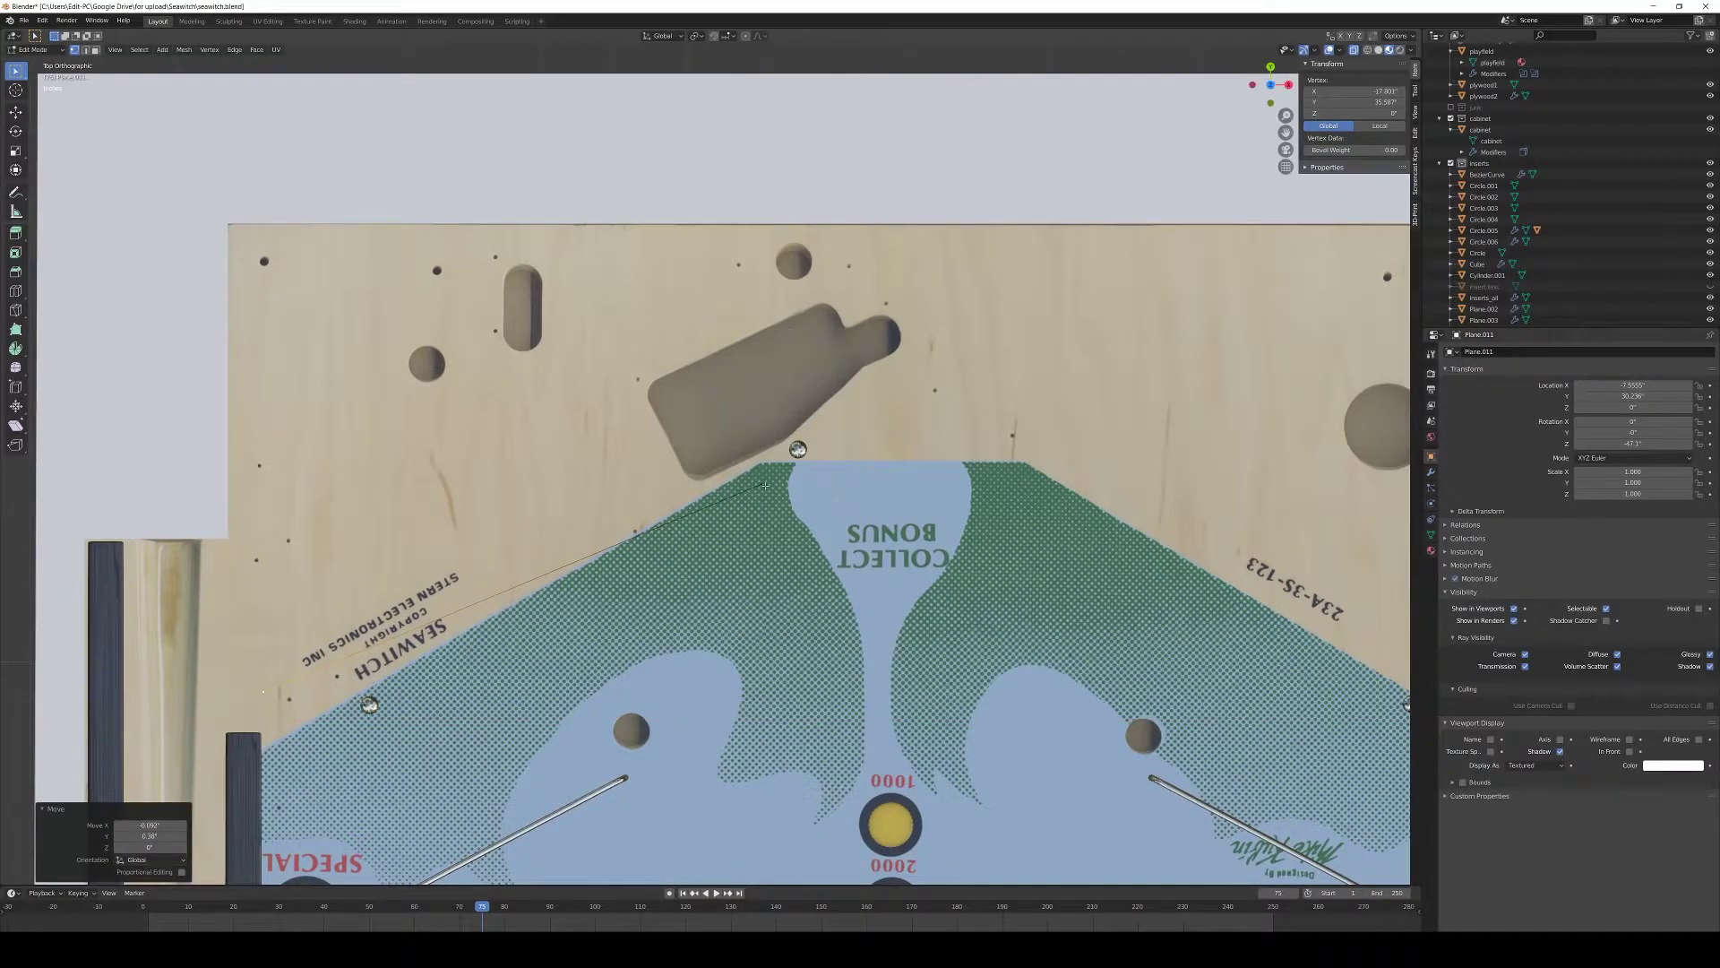
# - Move the edge's other end vertex about 0.5 inch along the horizontal plane, beside the post between COLLECT BONUS and the bottle-shaped cutout
pyautogui.press('g')
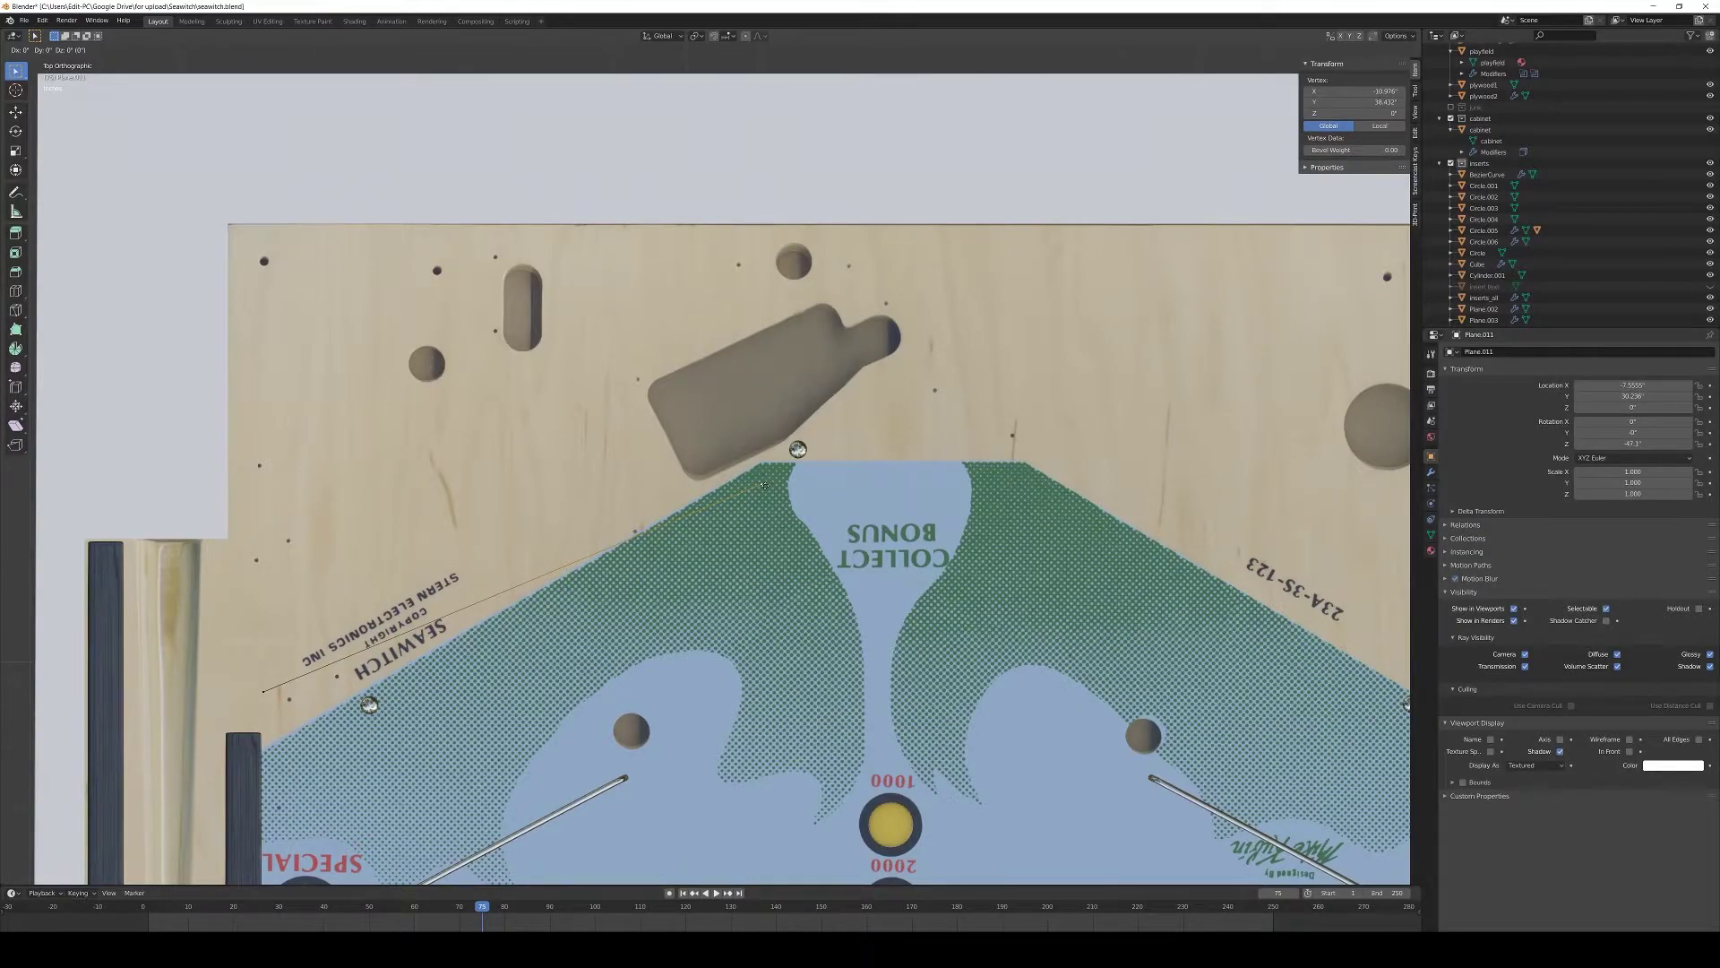
pyautogui.press('Escape')
pyautogui.press('g')
pyautogui.hotkey('shift', 'z')
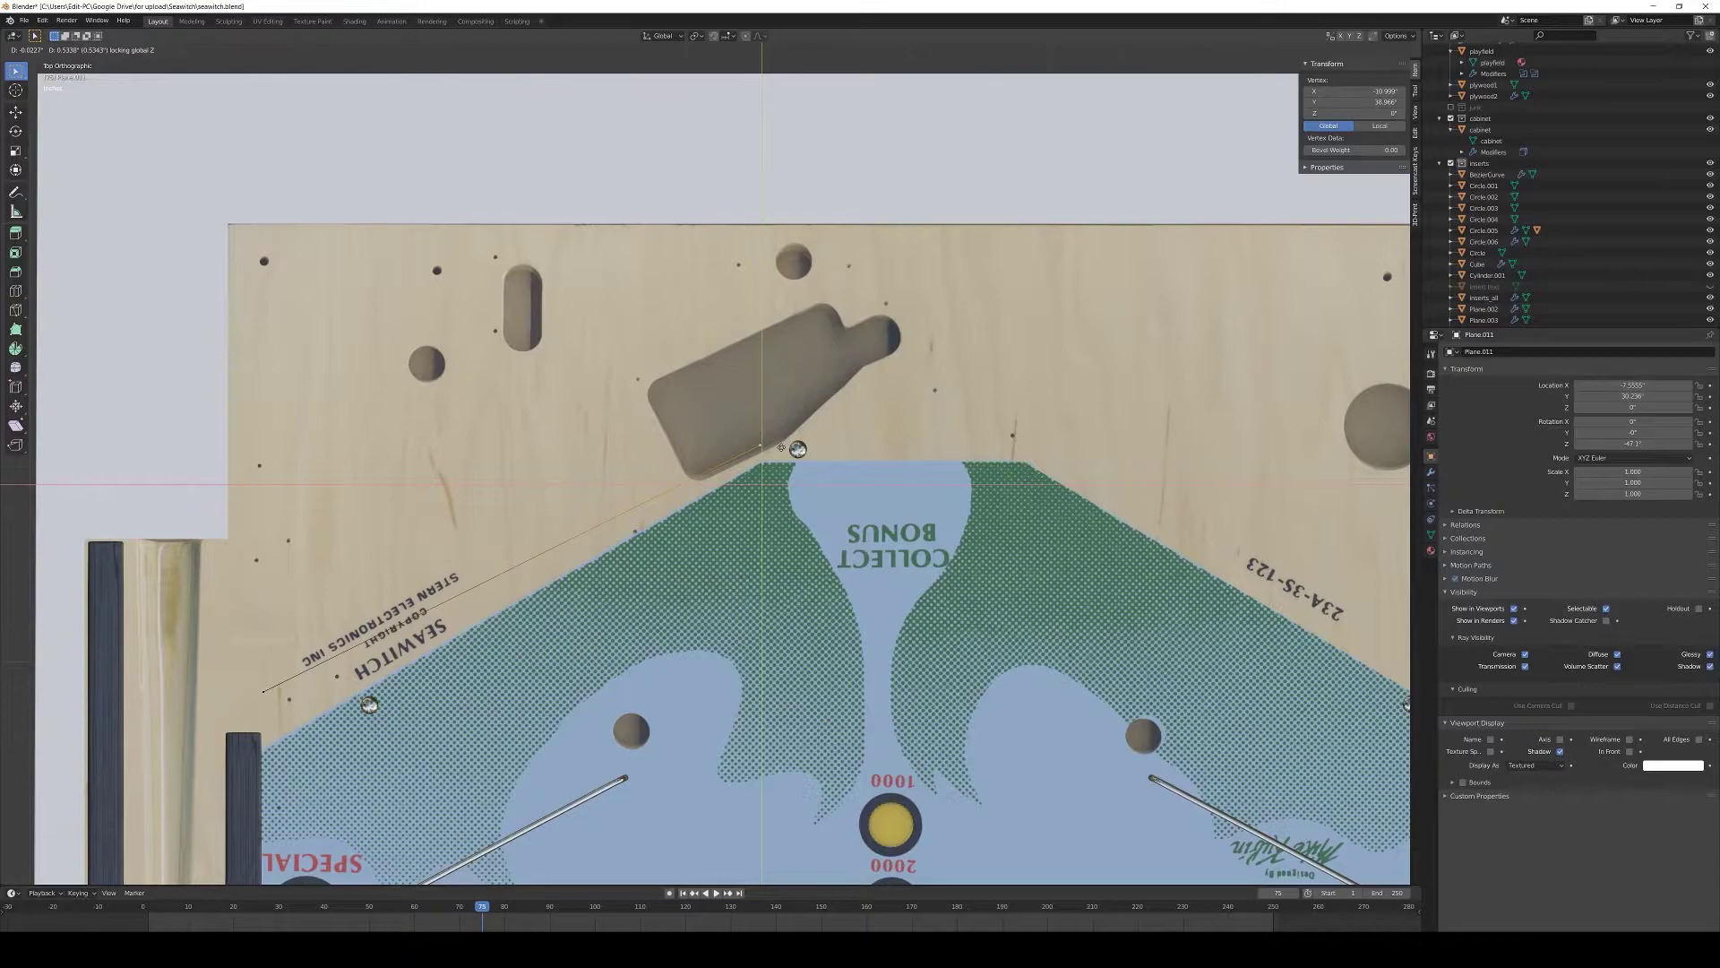
pyautogui.click(781, 447)
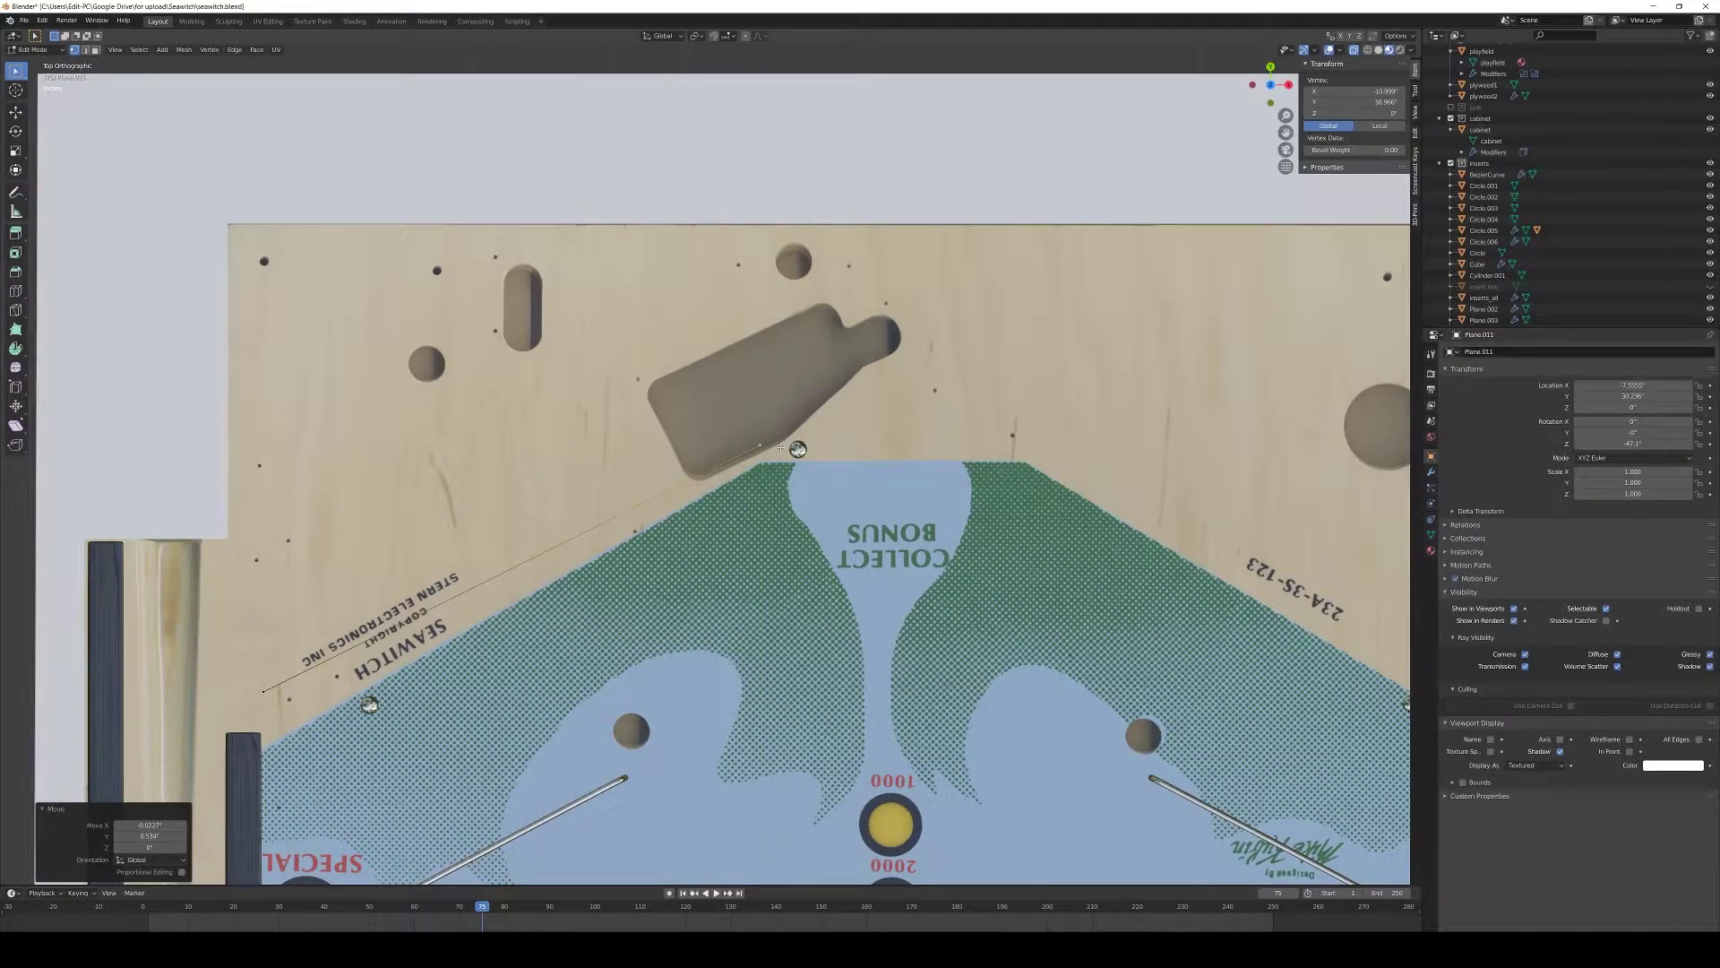
# - Slide the end vertex along its edge and extrude a segment about 0.4 inch from it in the horizontal plane beside the post
pyautogui.press('g')
pyautogui.press('g')
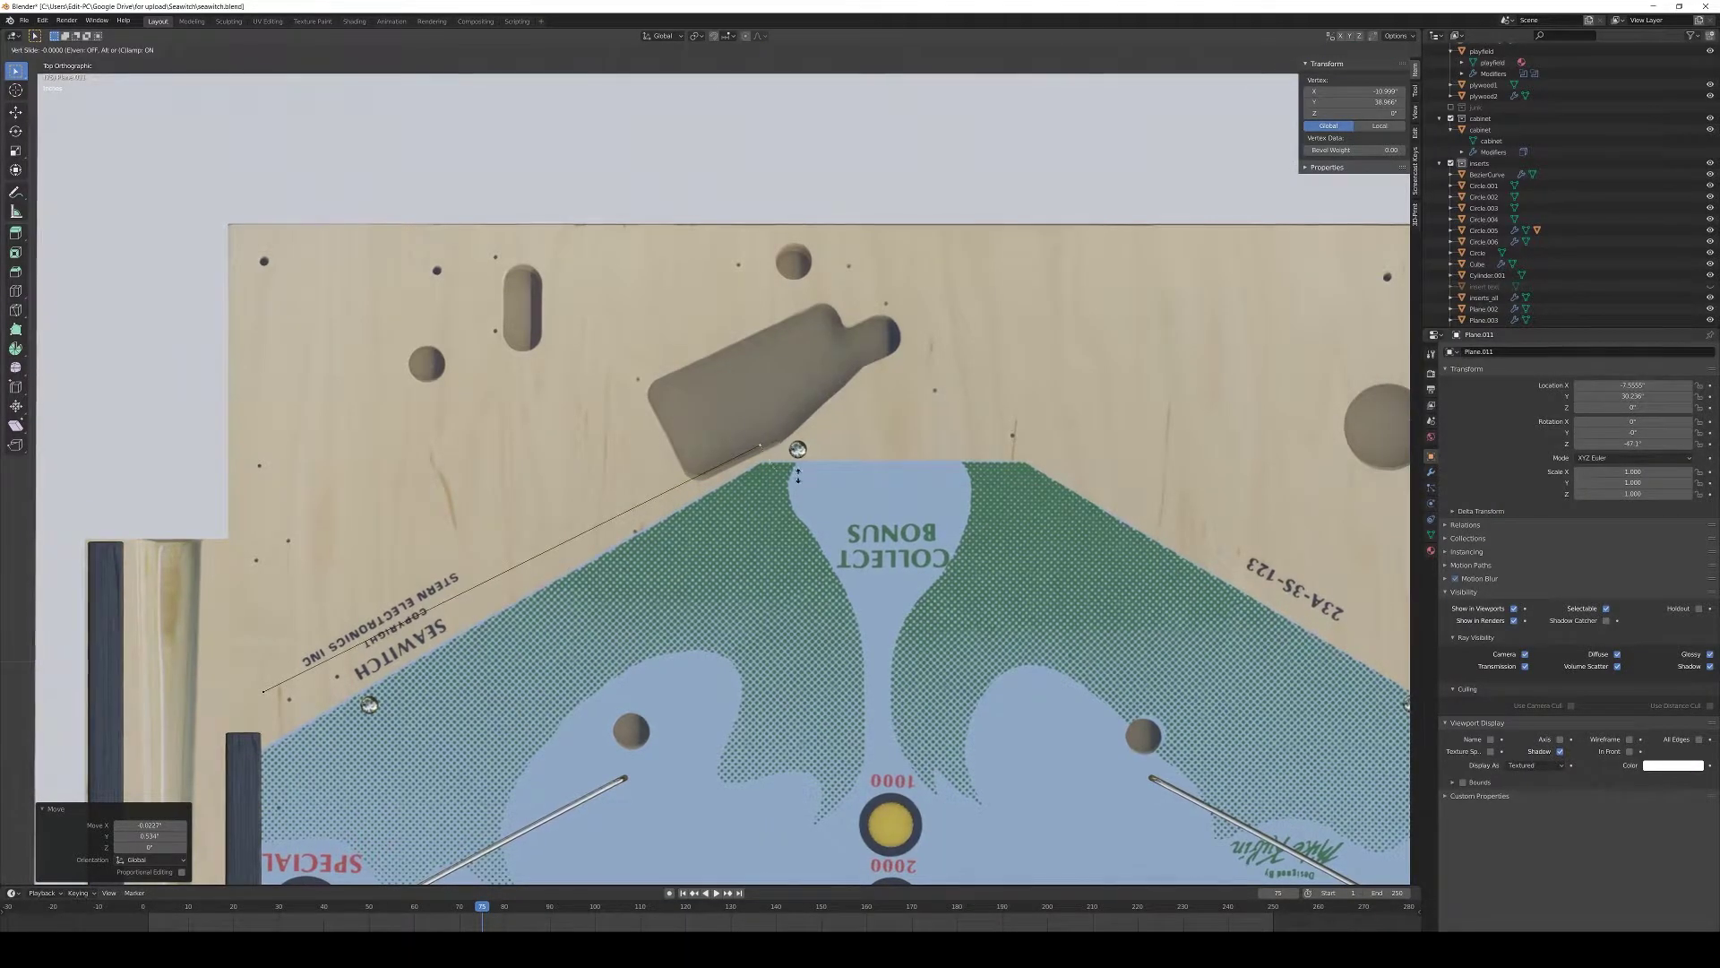
pyautogui.click(807, 478)
pyautogui.press('g')
pyautogui.hotkey('shift', 'z')
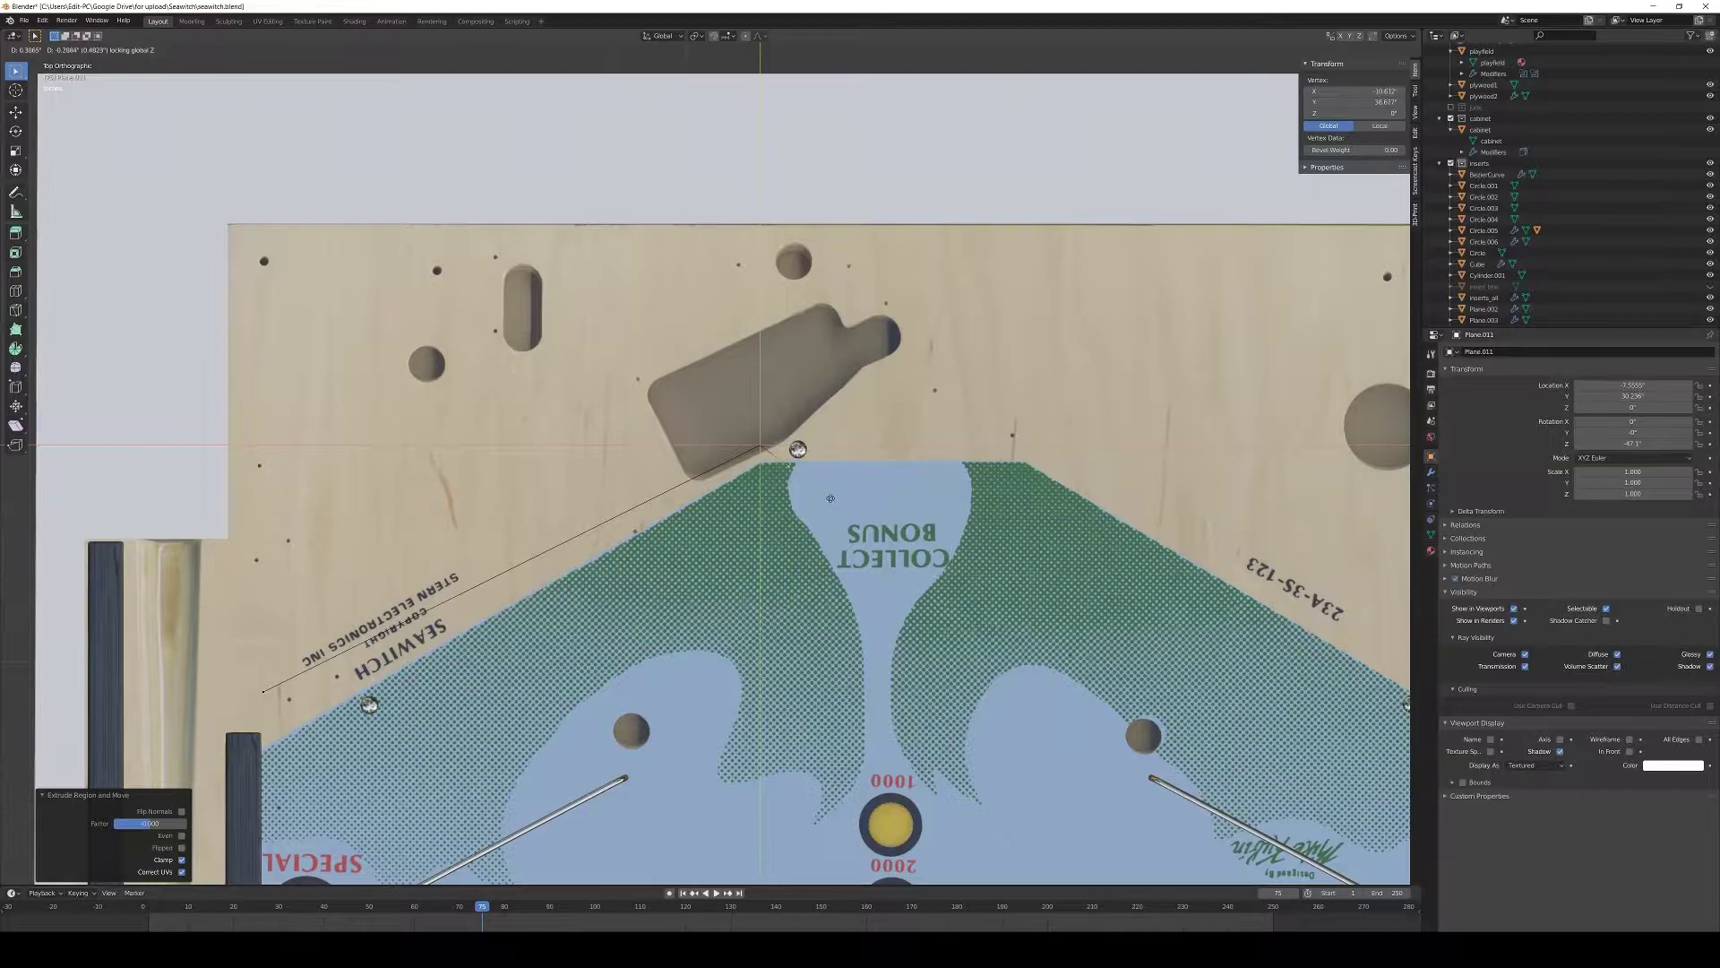
pyautogui.click(833, 503)
pyautogui.press('Tab')
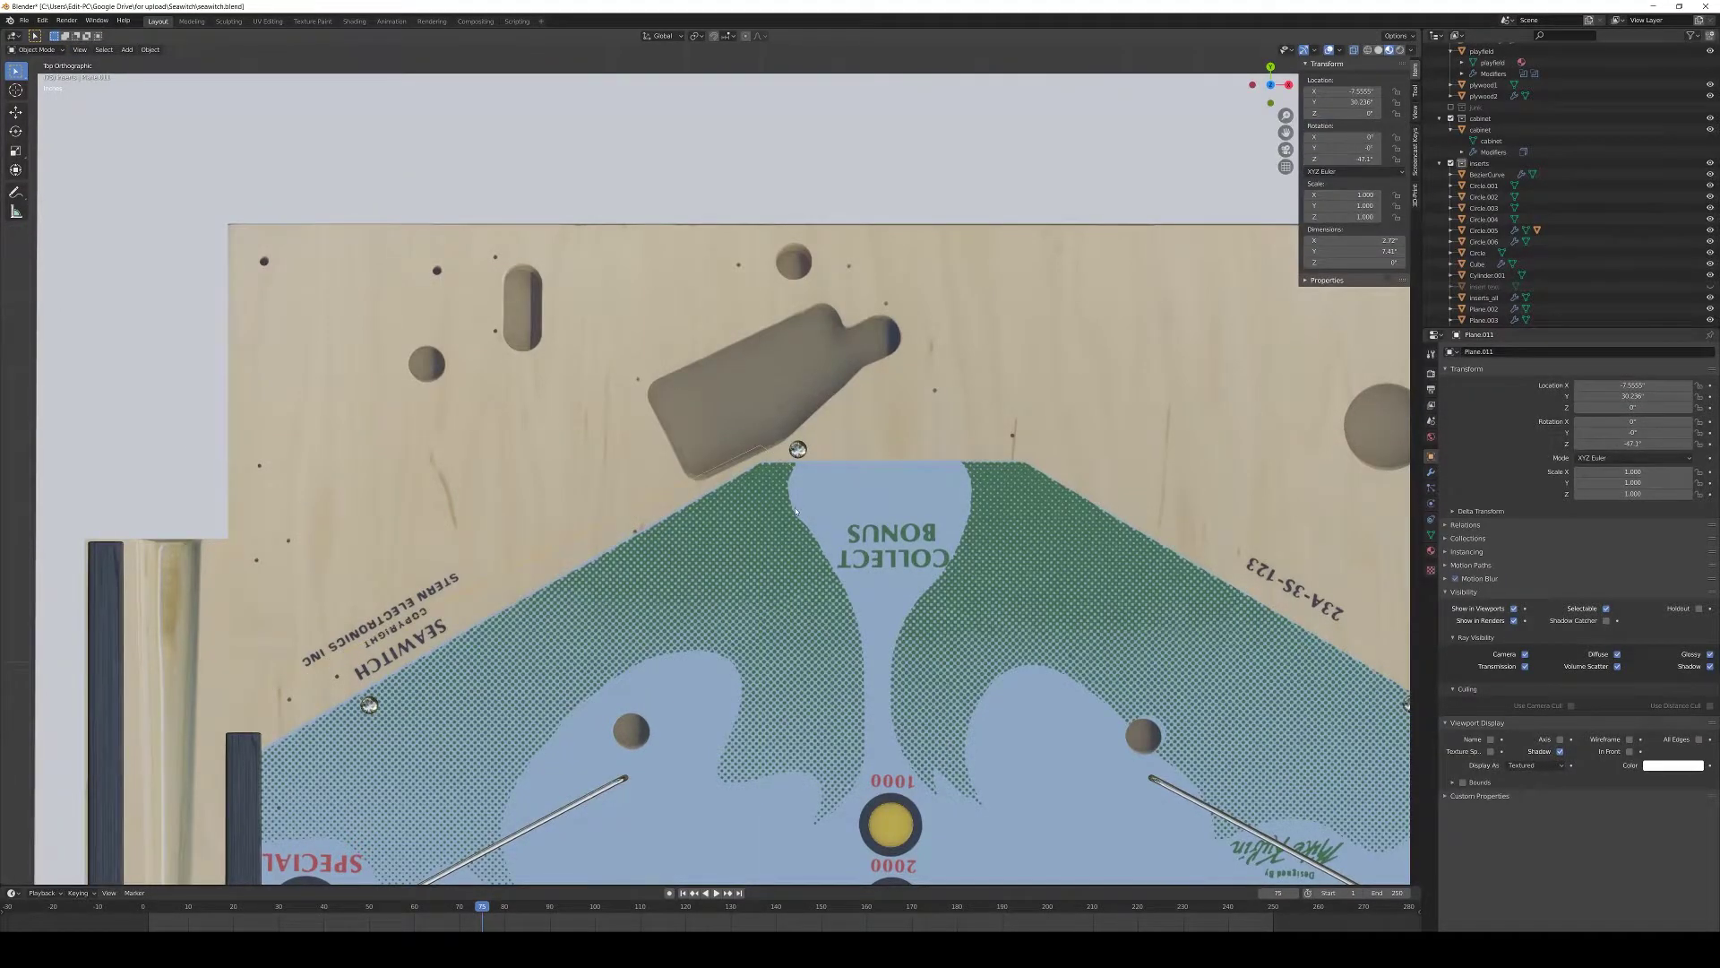
# - Extrude the whole outline beside the SEAWITCH lettering 1 inch upward to form the wall
pyautogui.moveTo(794, 514); pyautogui.dragTo(766, 457, button='middle')
pyautogui.press('Tab')
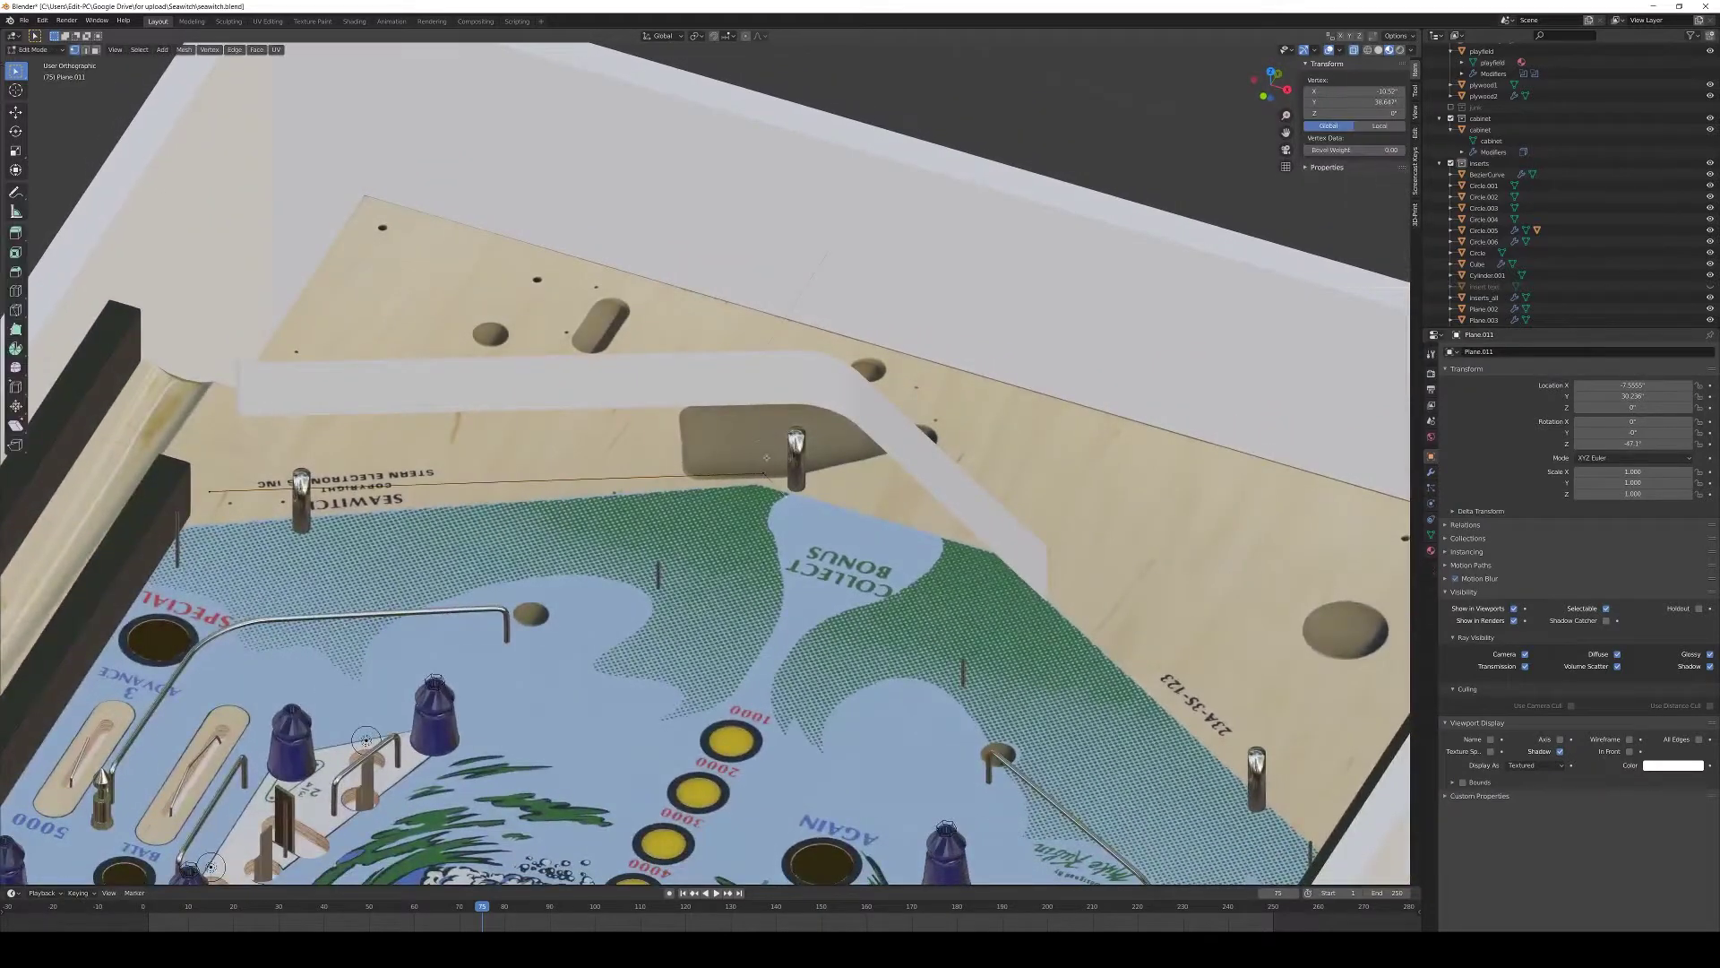
pyautogui.press('a')
pyautogui.press('e')
pyautogui.press('z')
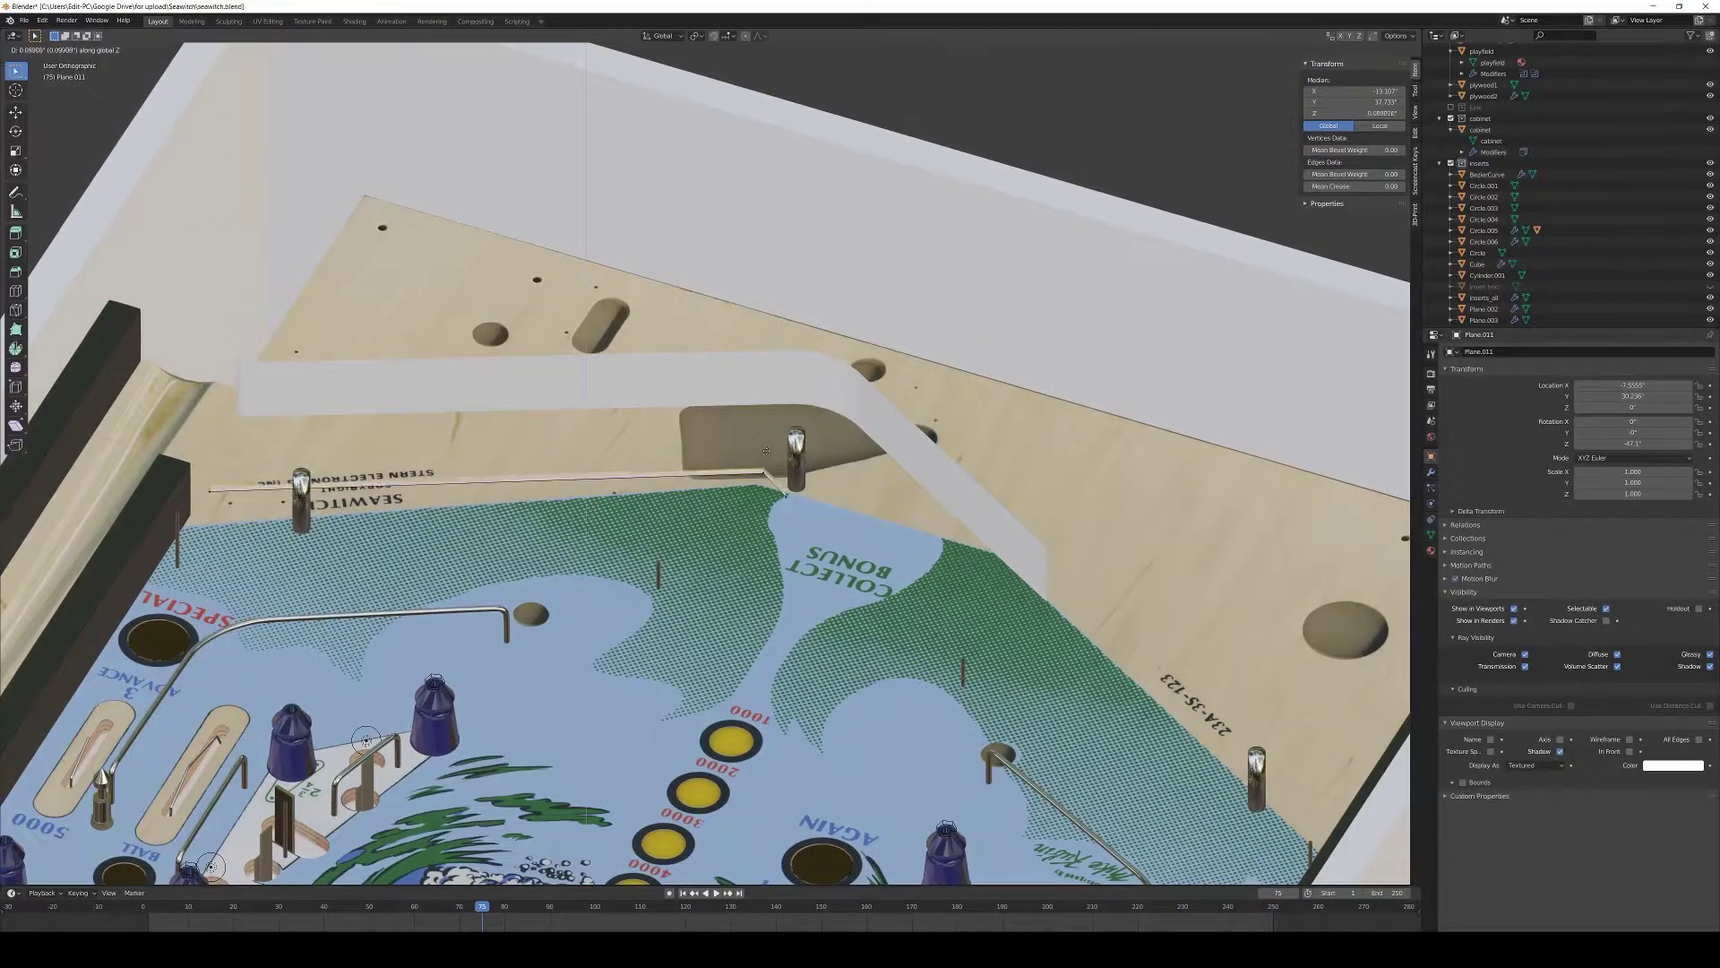
pyautogui.press('1')
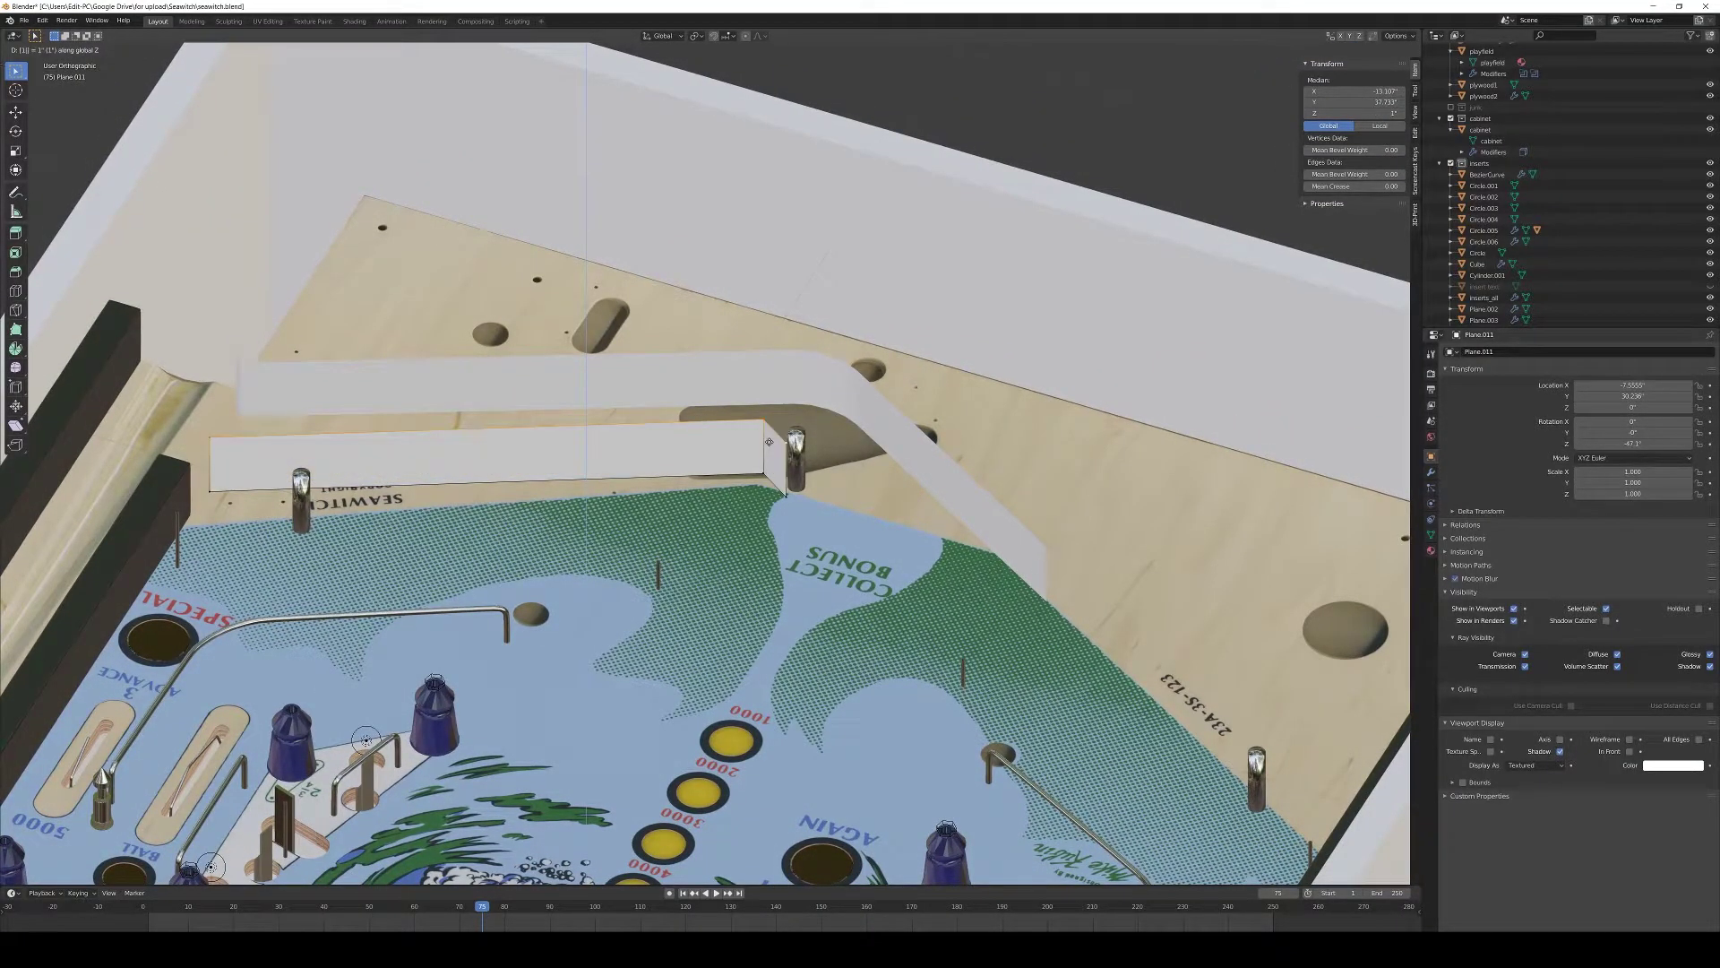
pyautogui.press('Return')
pyautogui.press('Tab')
# - Add two loop cuts across the rounded wall's straight section between its free end near COLLECT BONUS and the bend
pyautogui.moveTo(769, 441); pyautogui.dragTo(573, 565, button='middle')
pyautogui.click(569, 569)
pyautogui.press('Tab')
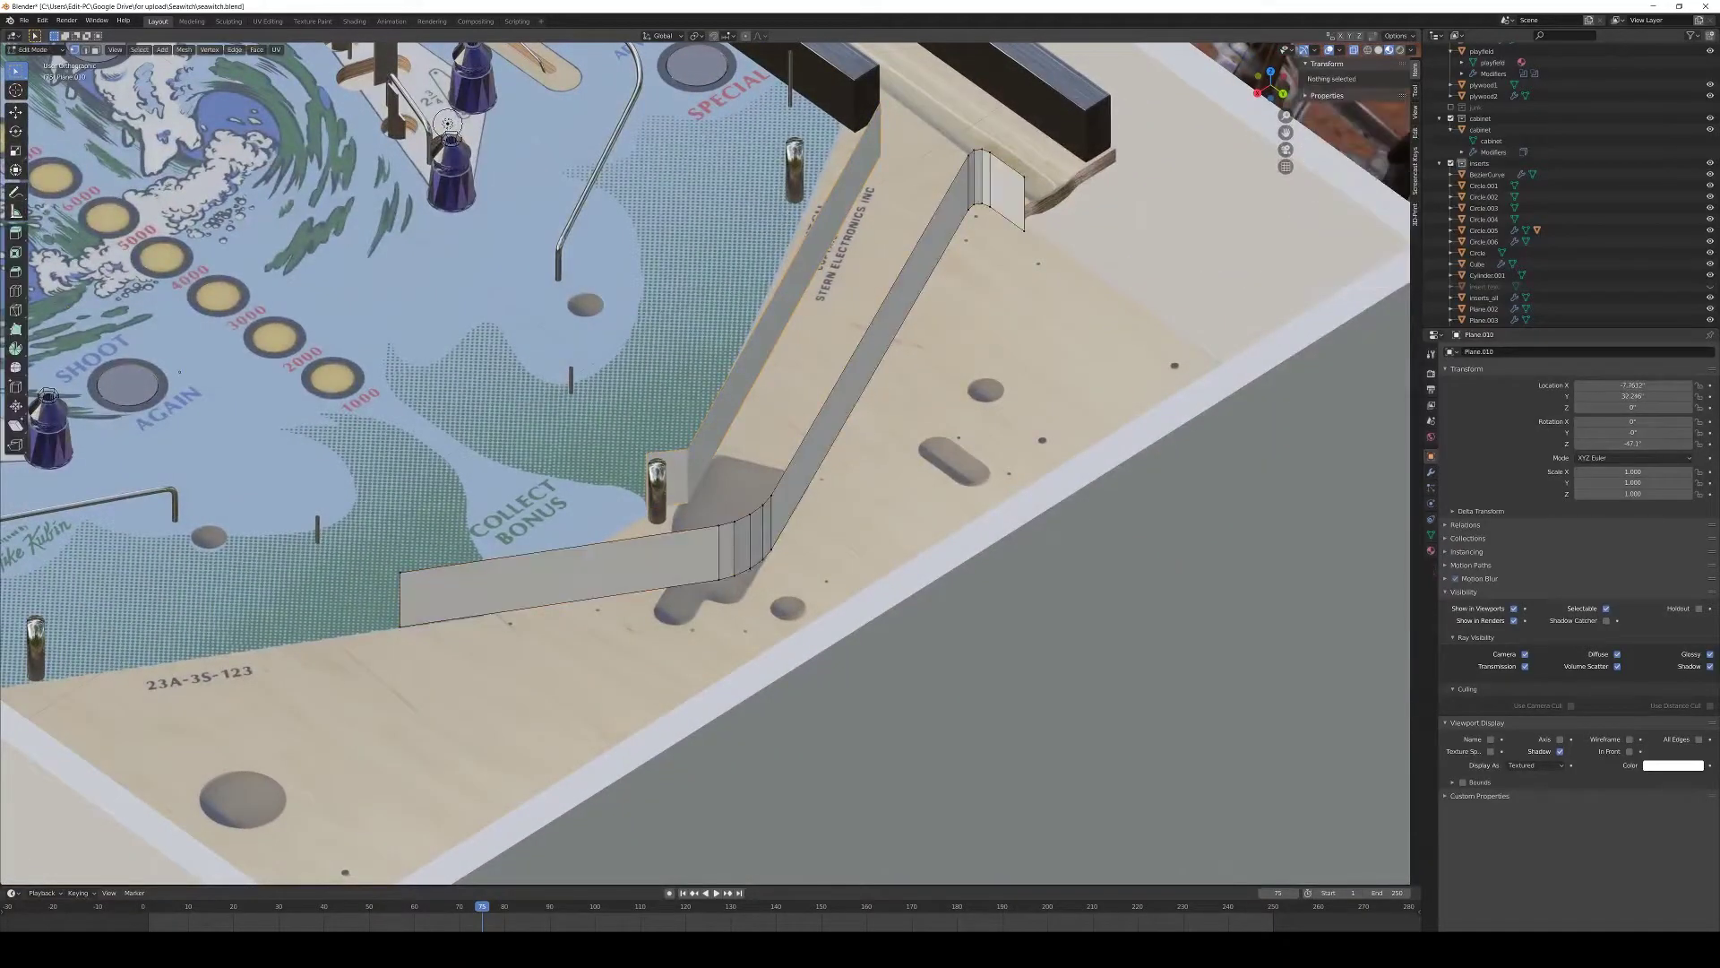
pyautogui.scroll(2, 569, 569)
pyautogui.click(490, 573)
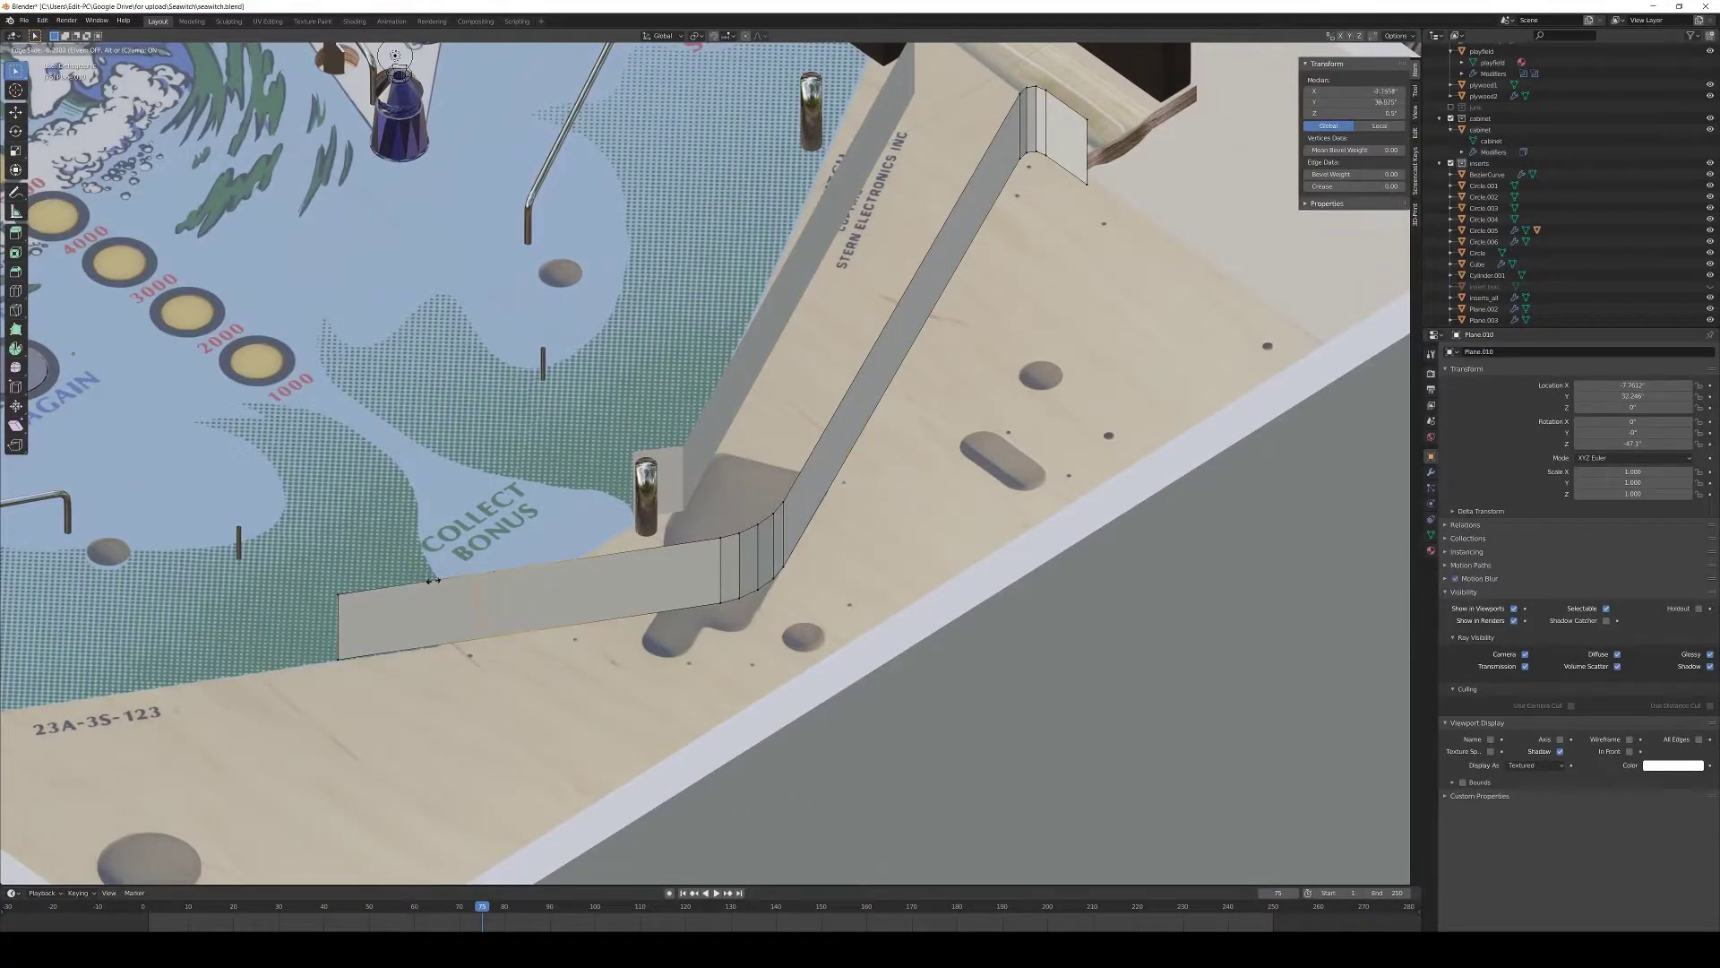
pyautogui.click(647, 550)
pyautogui.moveTo(647, 550); pyautogui.dragTo(595, 596)
pyautogui.hotkey('alt', 'a')
# - Extrude the bottom edge between the two cuts horizontally outward over the small screw holes as a flat mounting tab
pyautogui.press('2')
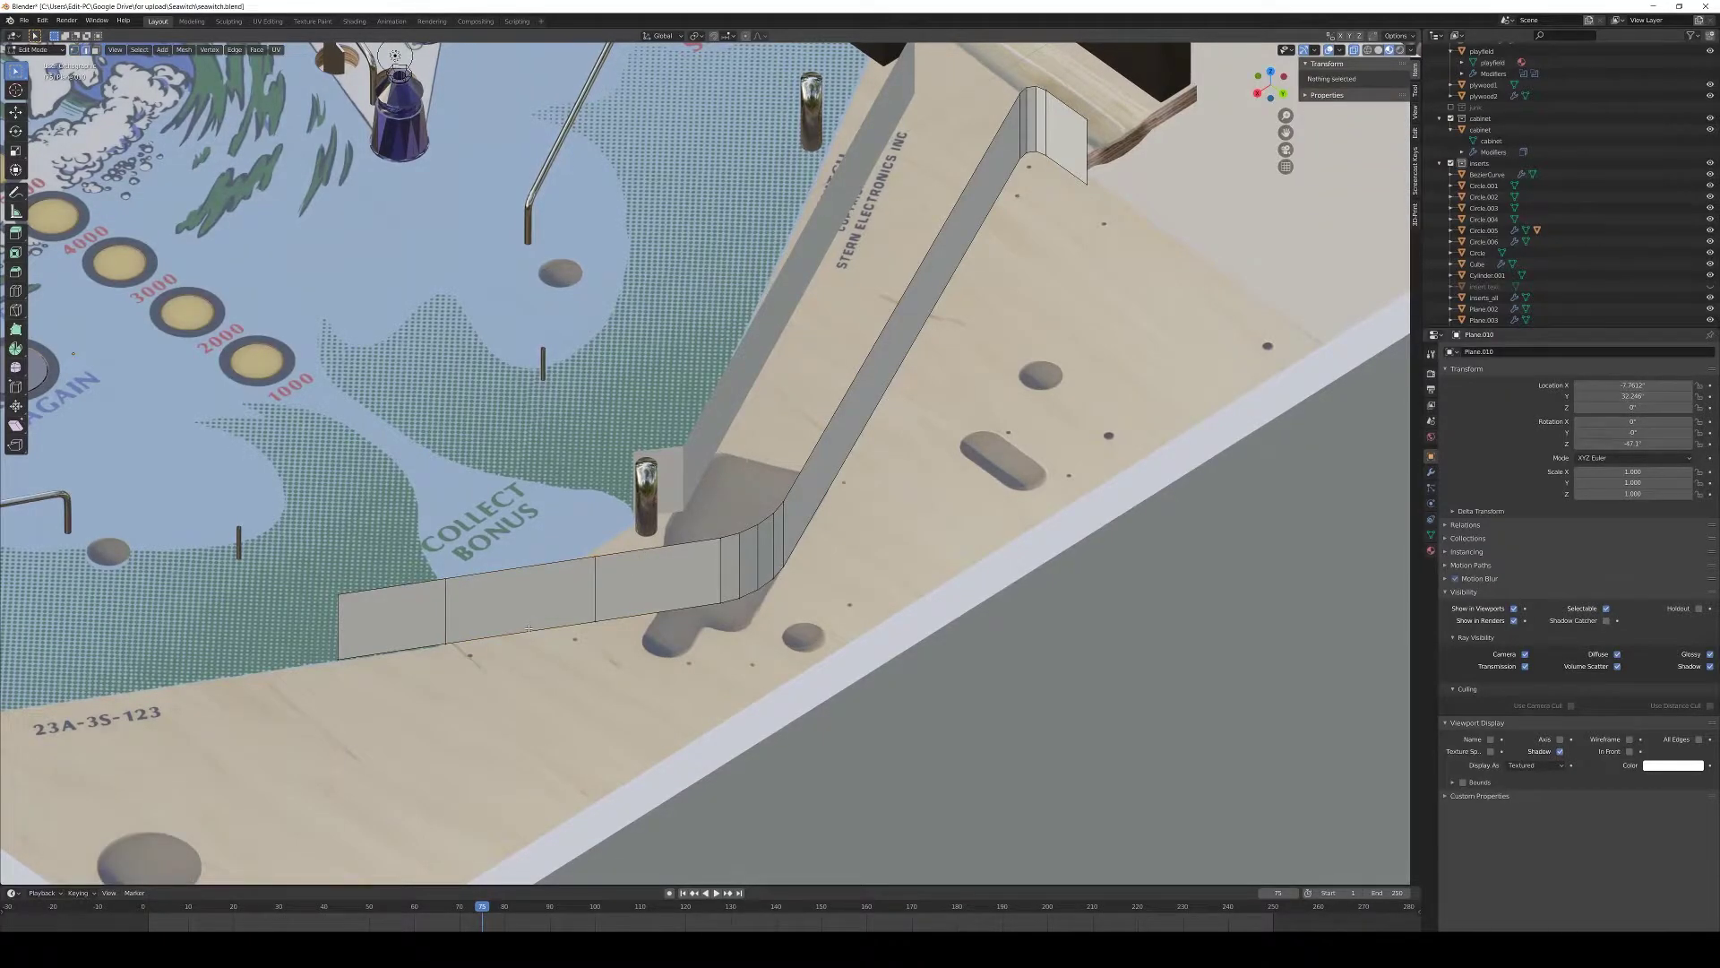
pyautogui.click(528, 629)
pyautogui.moveTo(528, 630); pyautogui.dragTo(584, 680, button='middle')
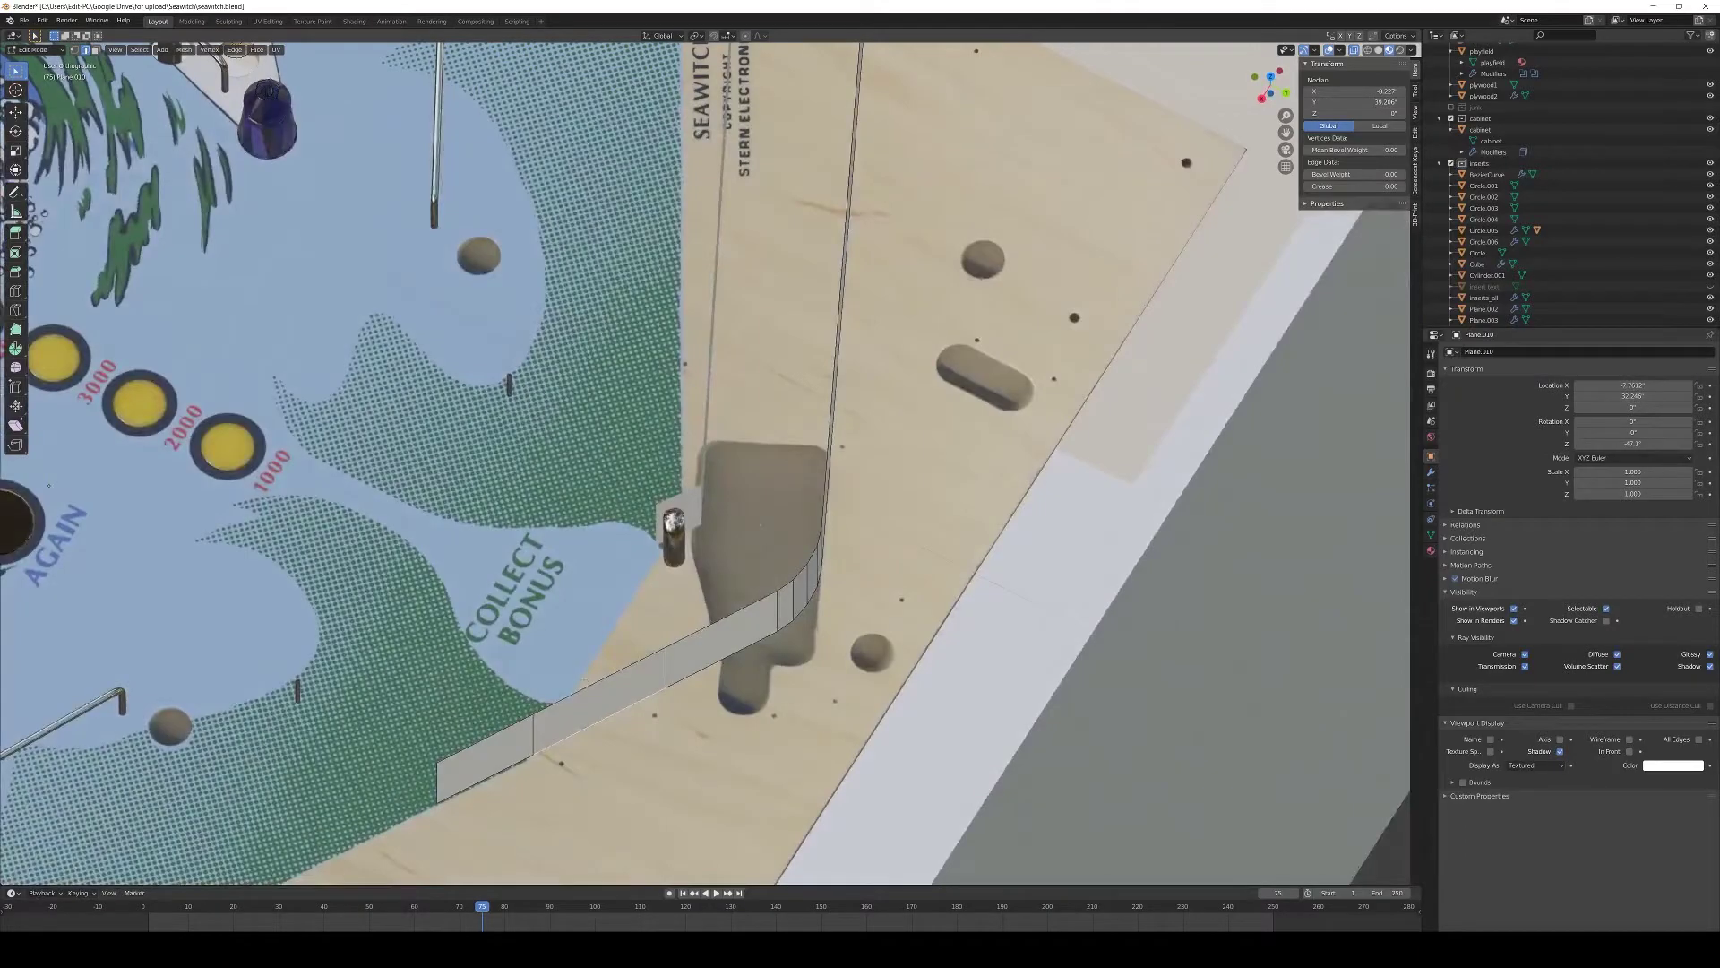
pyautogui.press('g')
pyautogui.press('g')
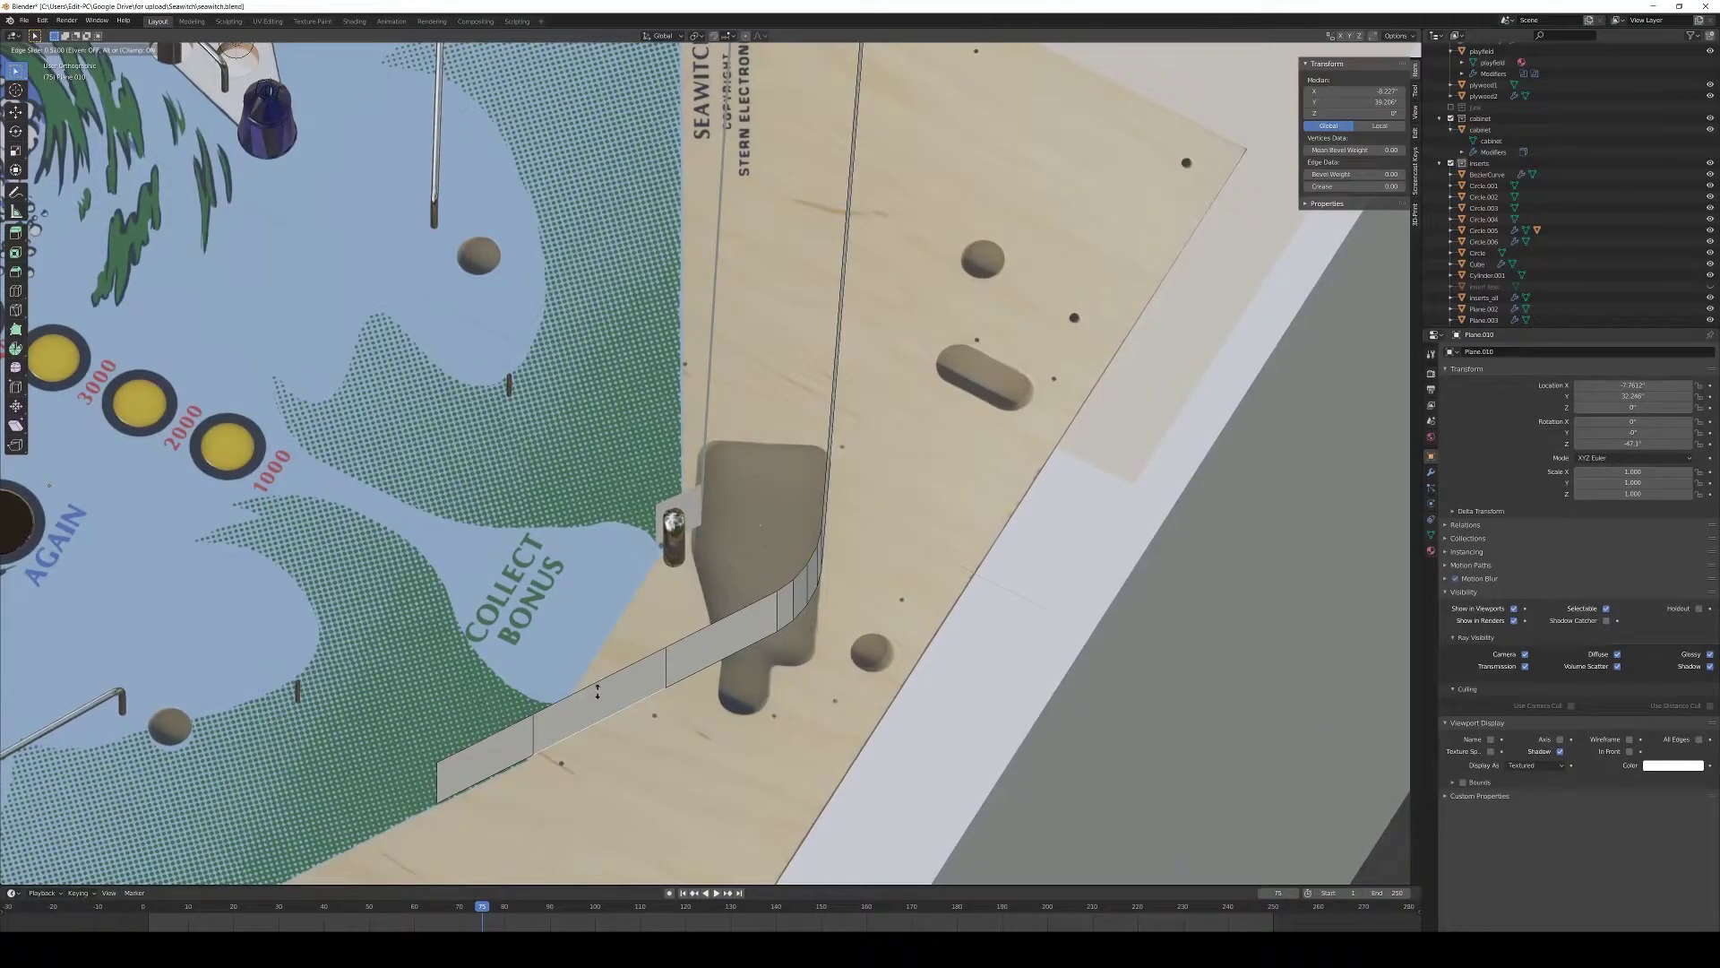
pyautogui.press('g')
pyautogui.press('g')
pyautogui.press('g')
pyautogui.hotkey('shift', 'z')
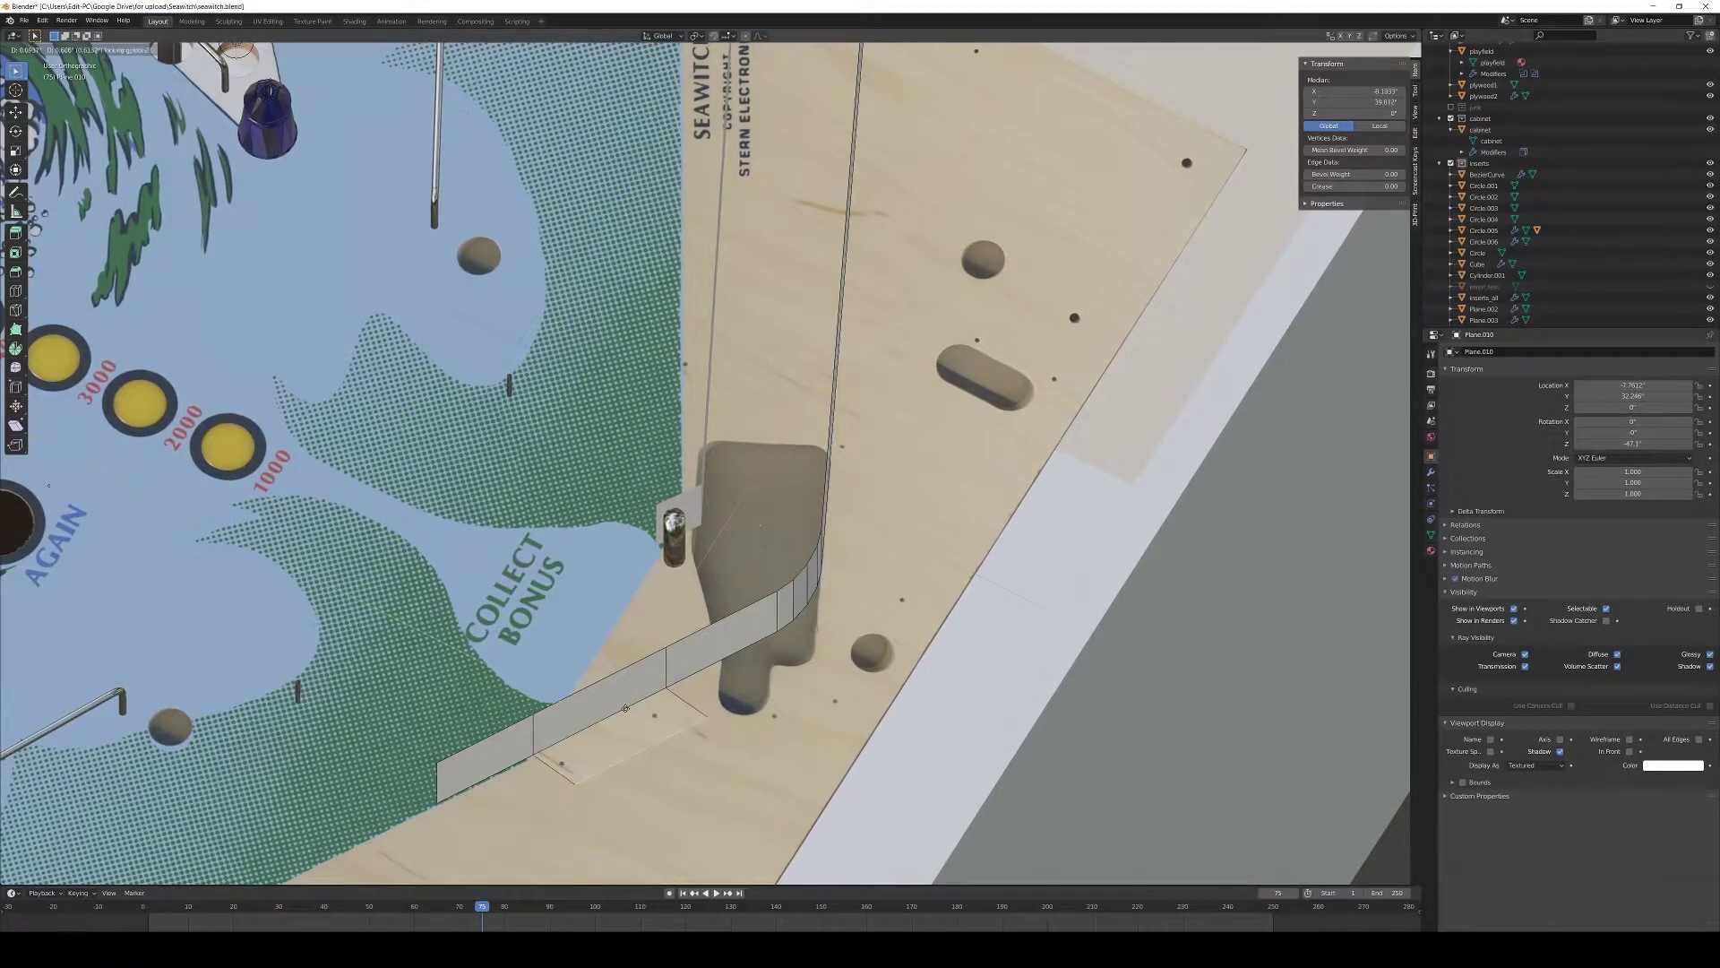
pyautogui.press('Escape')
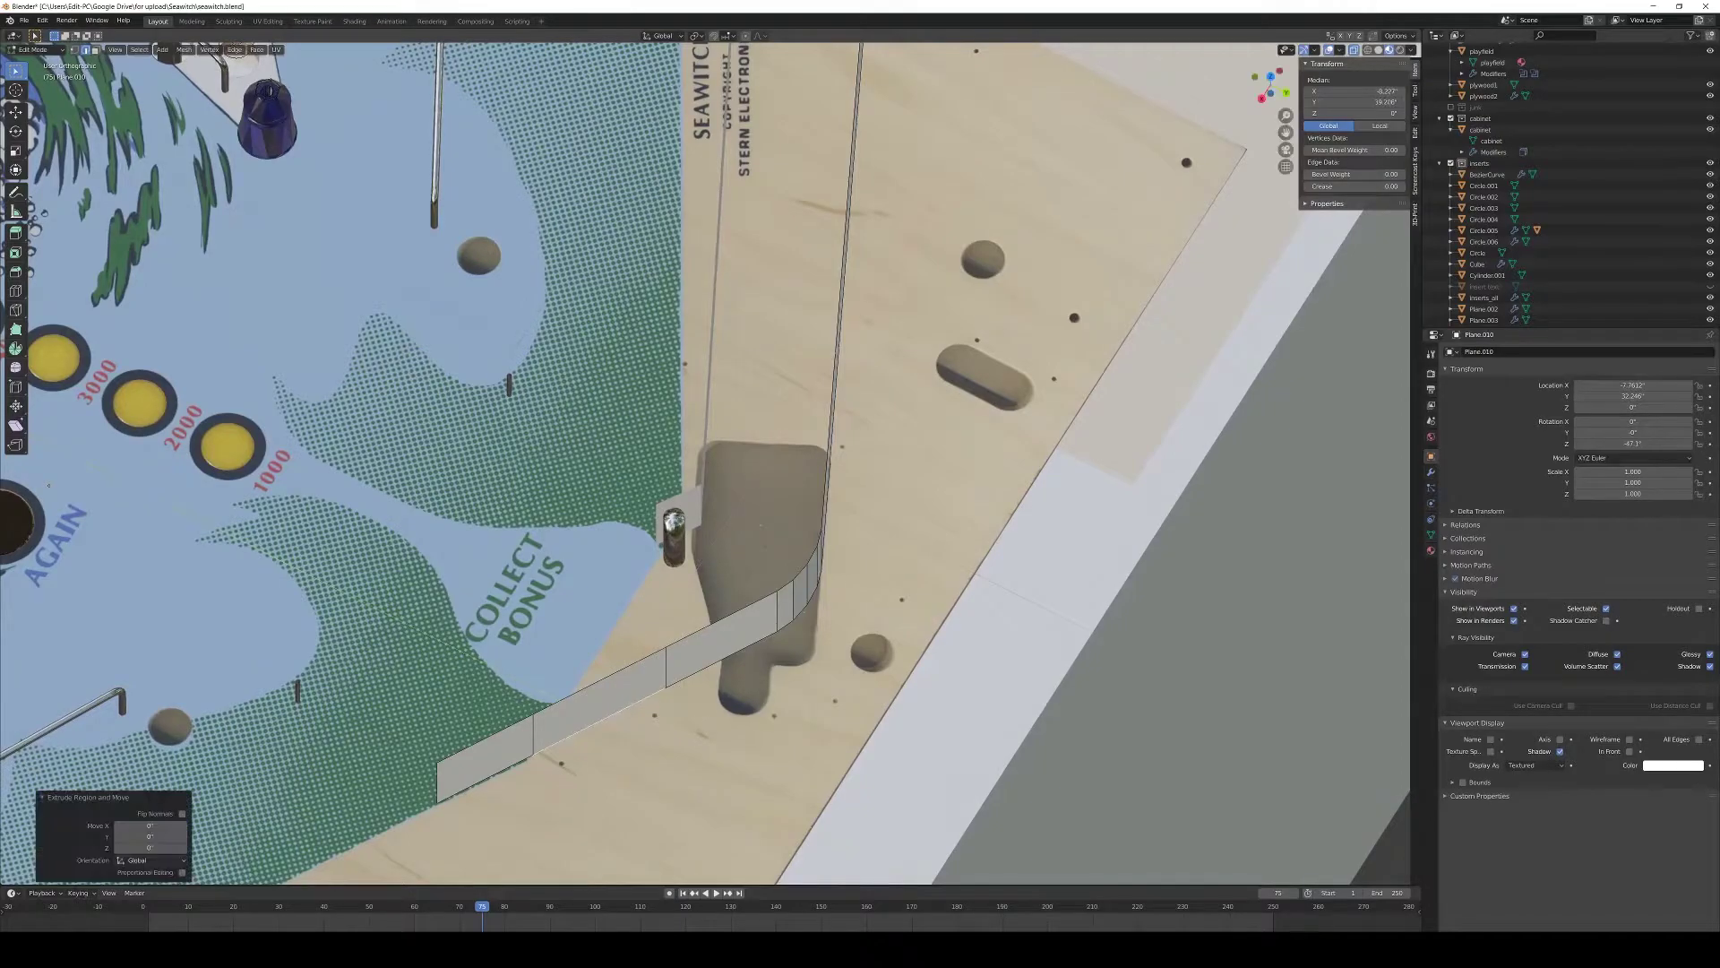
pyautogui.press('g')
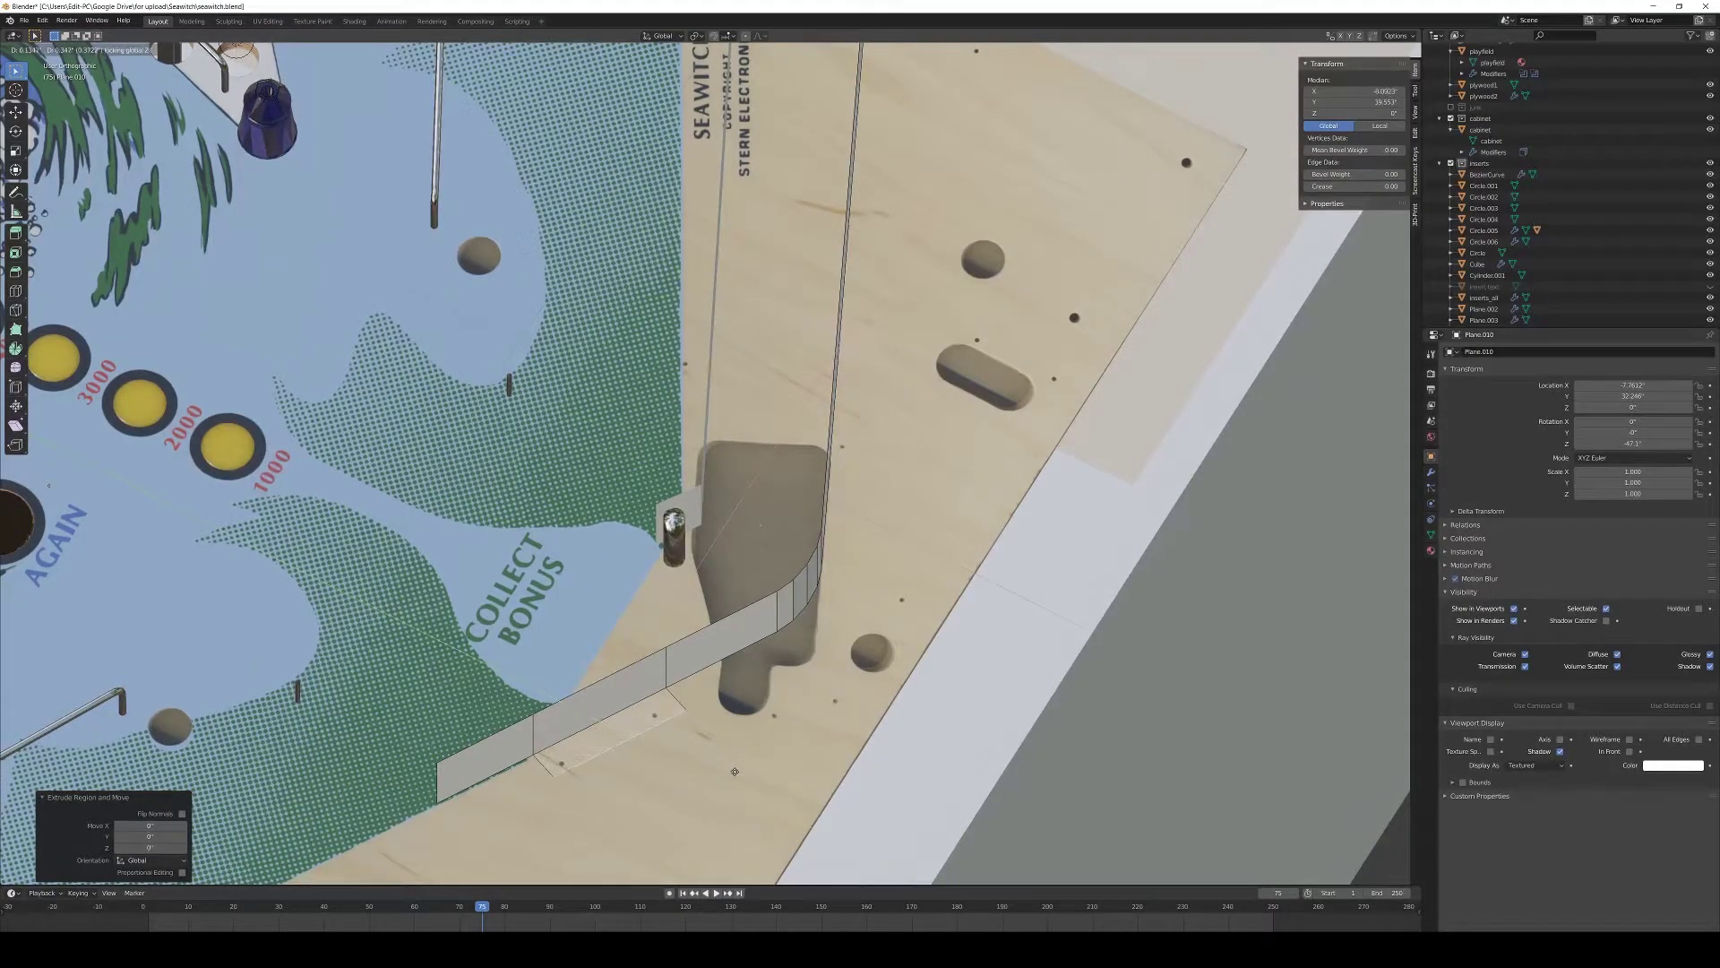
pyautogui.click(732, 773)
pyautogui.moveTo(732, 773); pyautogui.dragTo(921, 656, button='middle')
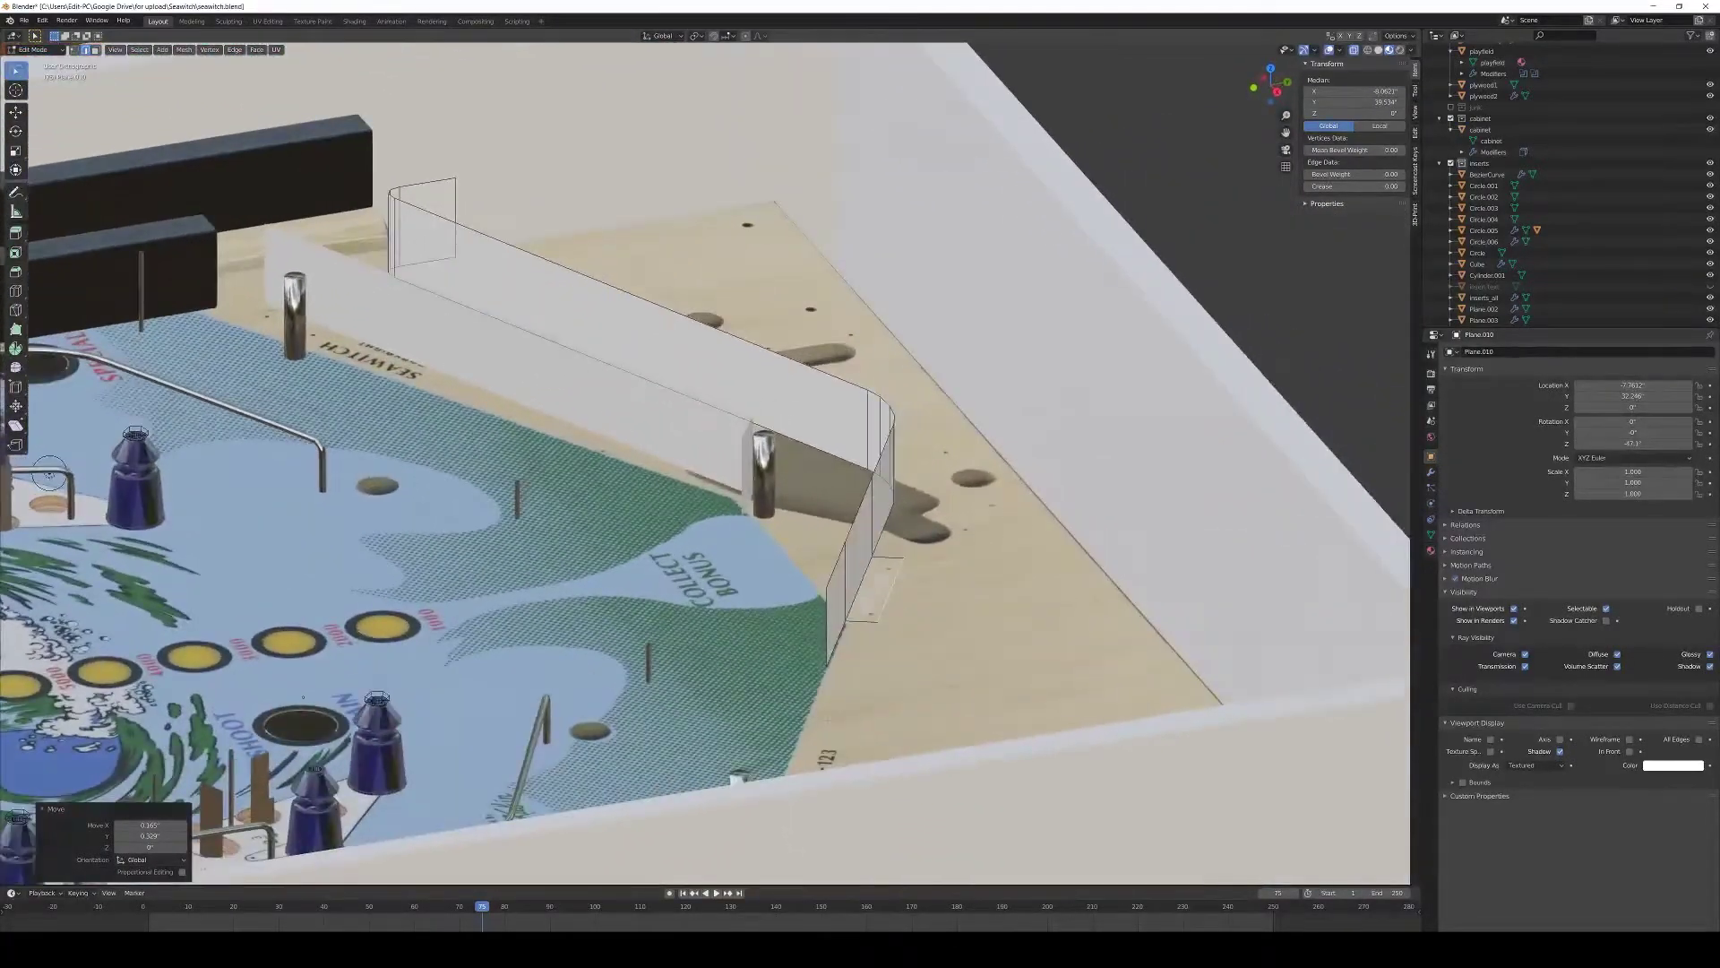
# - Raise the rounded wall slightly above the playfield surface along the vertical axis
pyautogui.press('Tab')
pyautogui.press('g')
pyautogui.press('z')
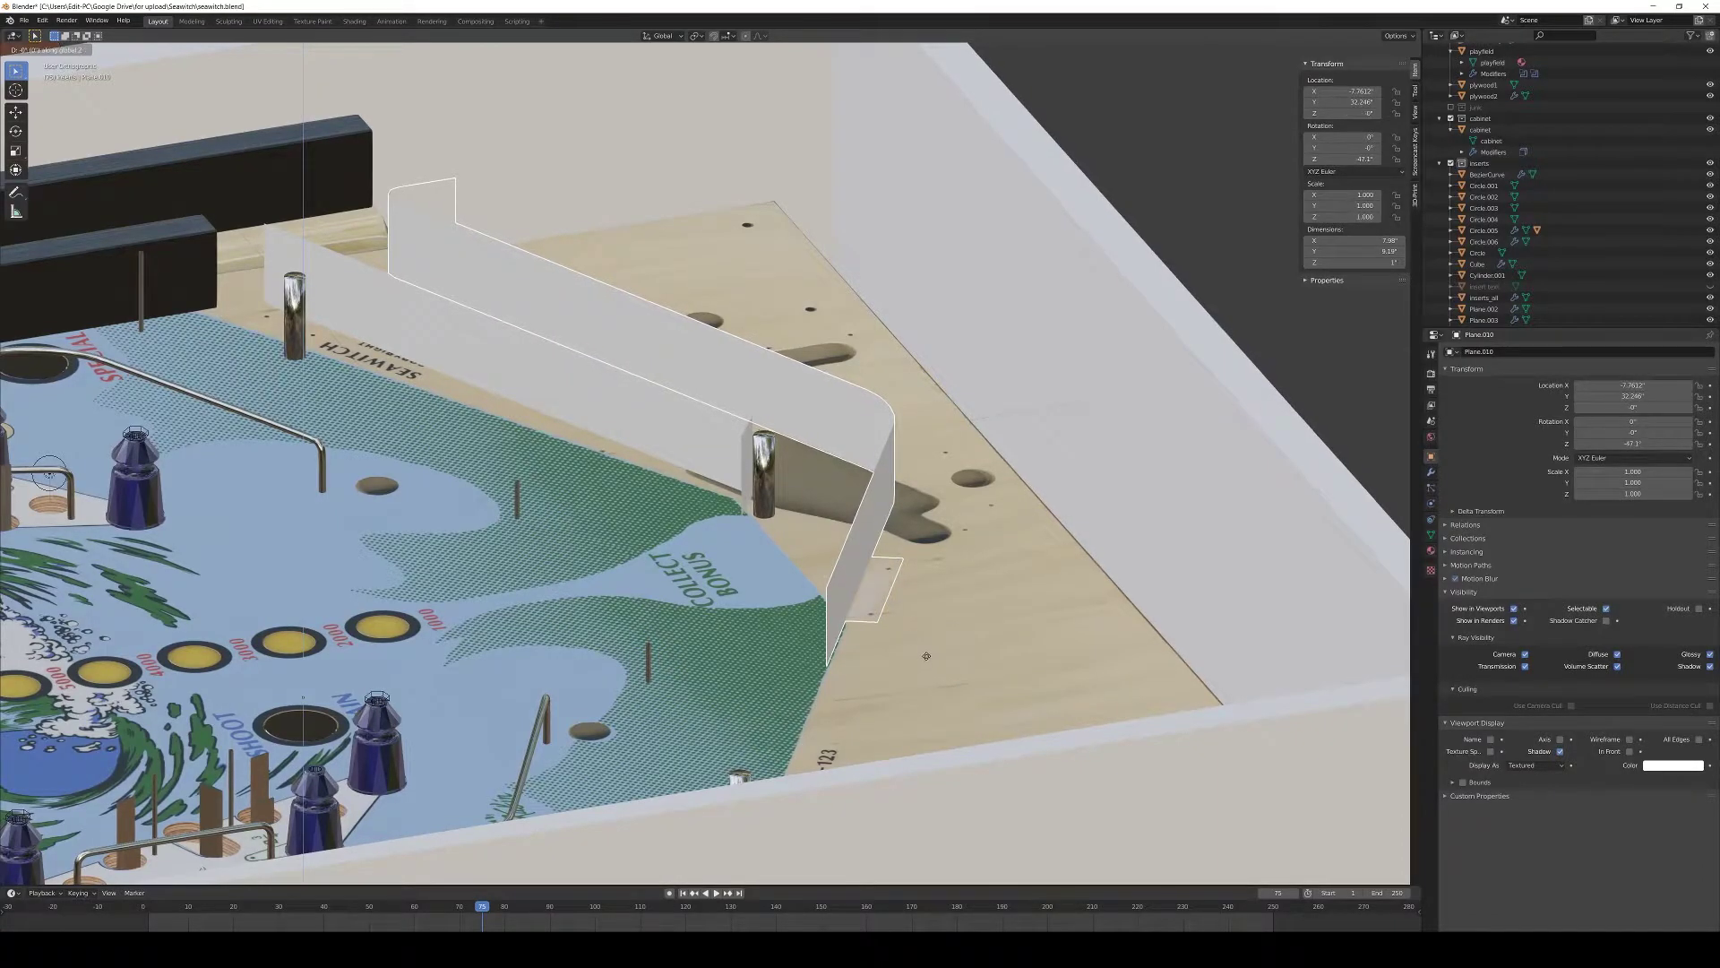
pyautogui.click(924, 650)
pyautogui.moveTo(924, 649); pyautogui.dragTo(923, 686, button='middle')
# - Delete the three outer edges of the flat mounting tab at the rounded wall's base
pyautogui.scroll(2, 835, 729)
pyautogui.press('Tab')
pyautogui.click(790, 641)
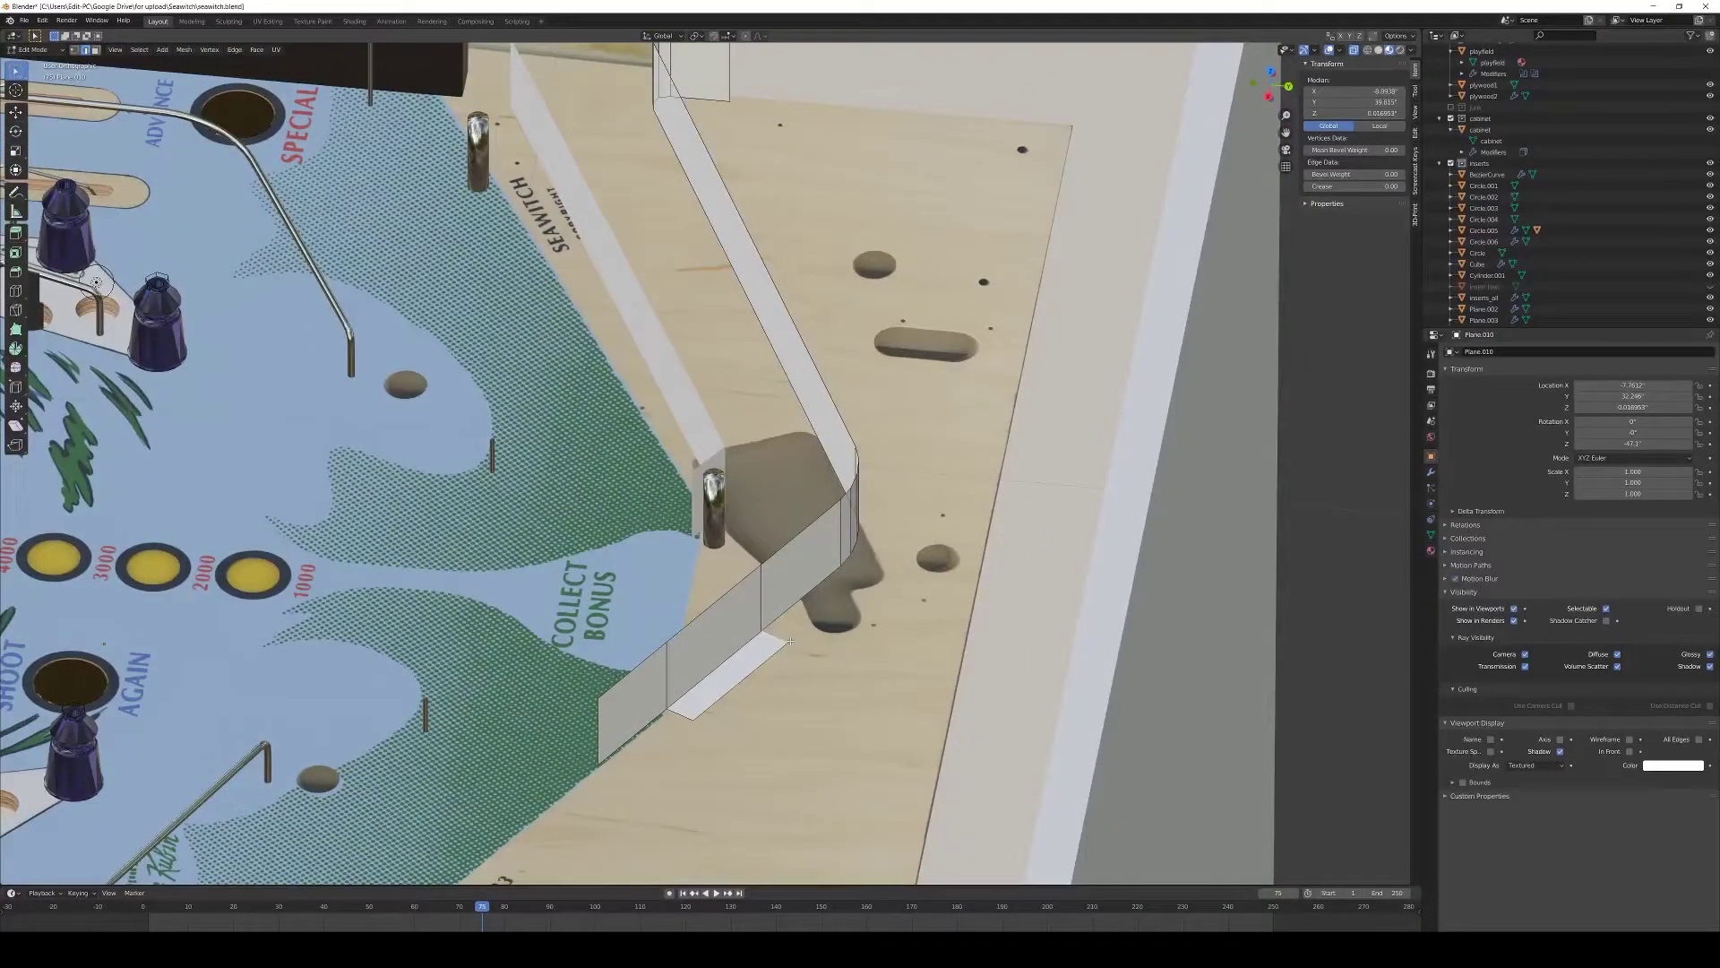
pyautogui.keyDown('shift'); pyautogui.click(755, 690); pyautogui.keyUp('shift')
pyautogui.keyDown('shift'); pyautogui.click(687, 721); pyautogui.keyUp('shift')
pyautogui.press('x')
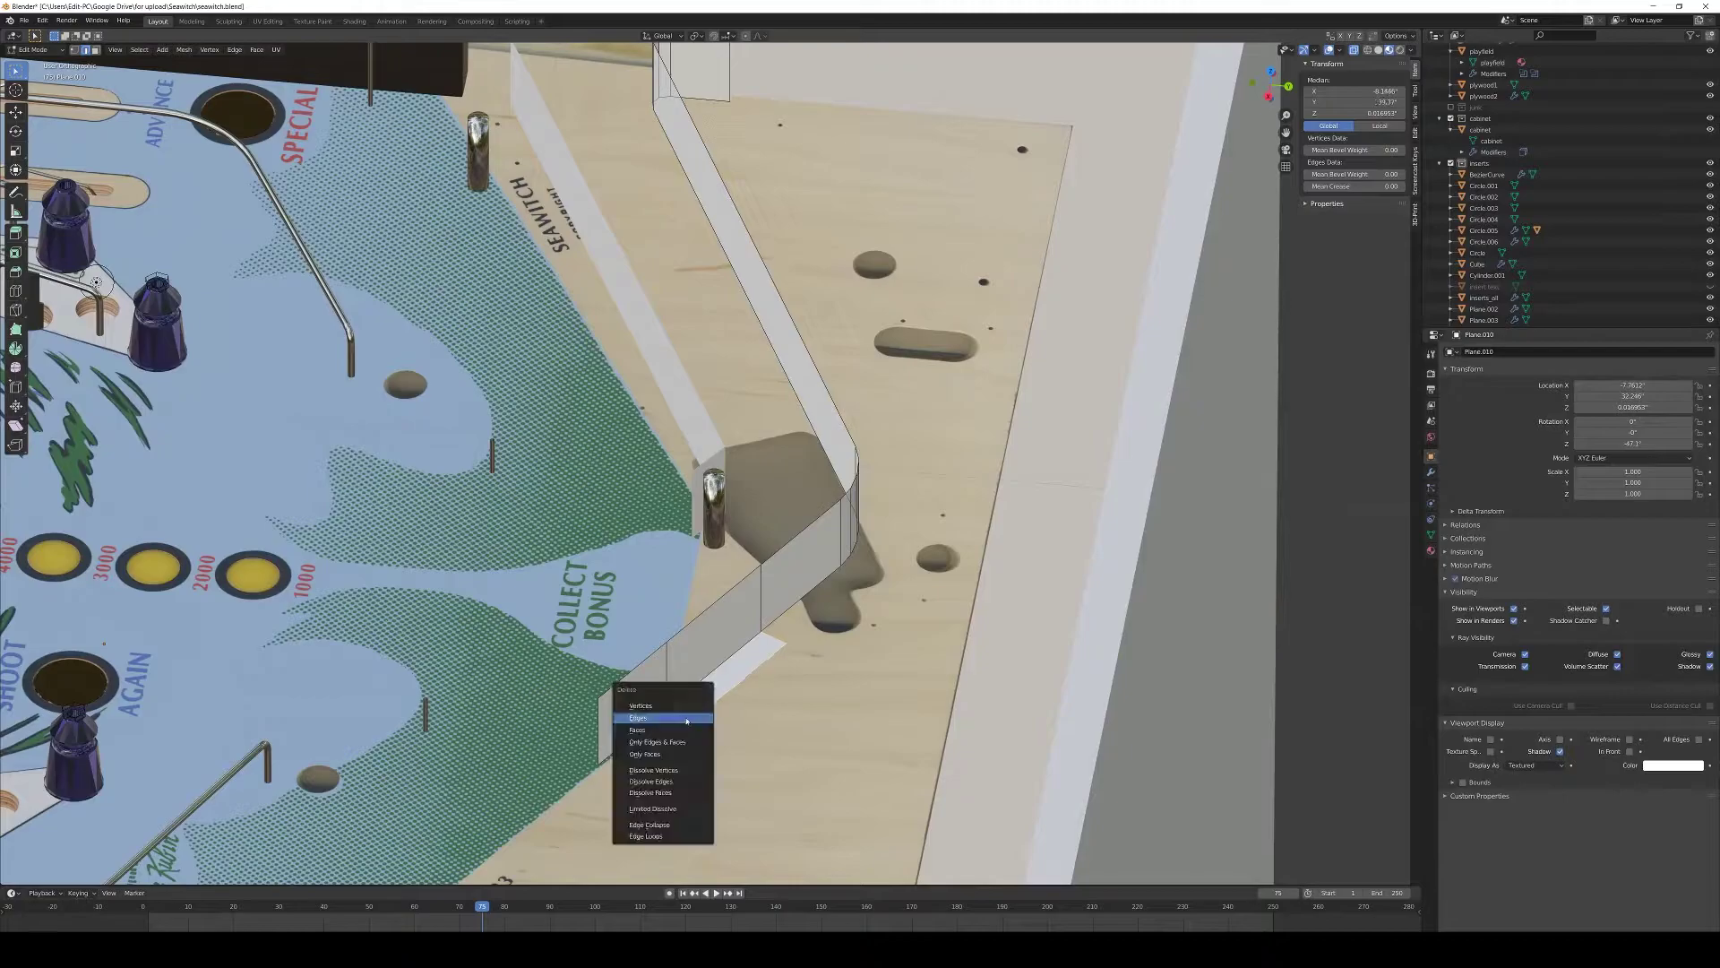
pyautogui.click(688, 721)
# - Lower the rounded wall along the vertical axis back onto the playfield surface
pyautogui.press('Tab')
pyautogui.moveTo(687, 721); pyautogui.dragTo(842, 682, button='middle')
pyautogui.press('g')
pyautogui.press('z')
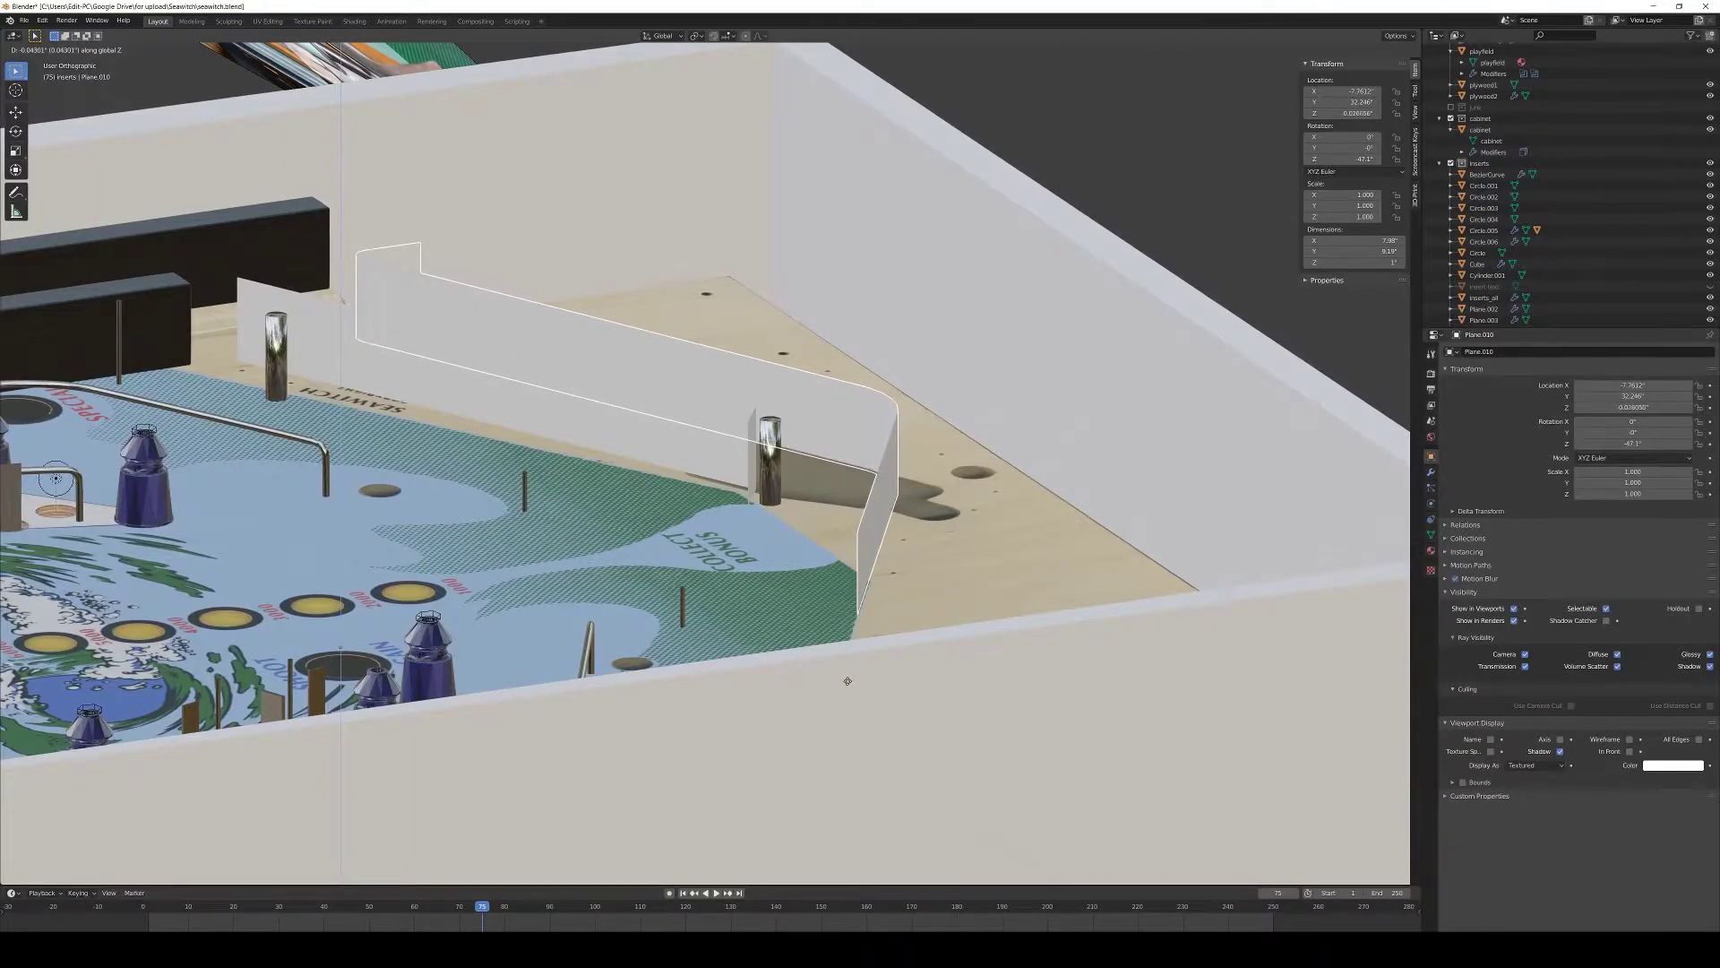
pyautogui.click(851, 678)
pyautogui.scroll(3, 851, 678)
pyautogui.moveTo(850, 678); pyautogui.dragTo(892, 632, button='middle')
pyautogui.press('Tab')
pyautogui.press('Tab')
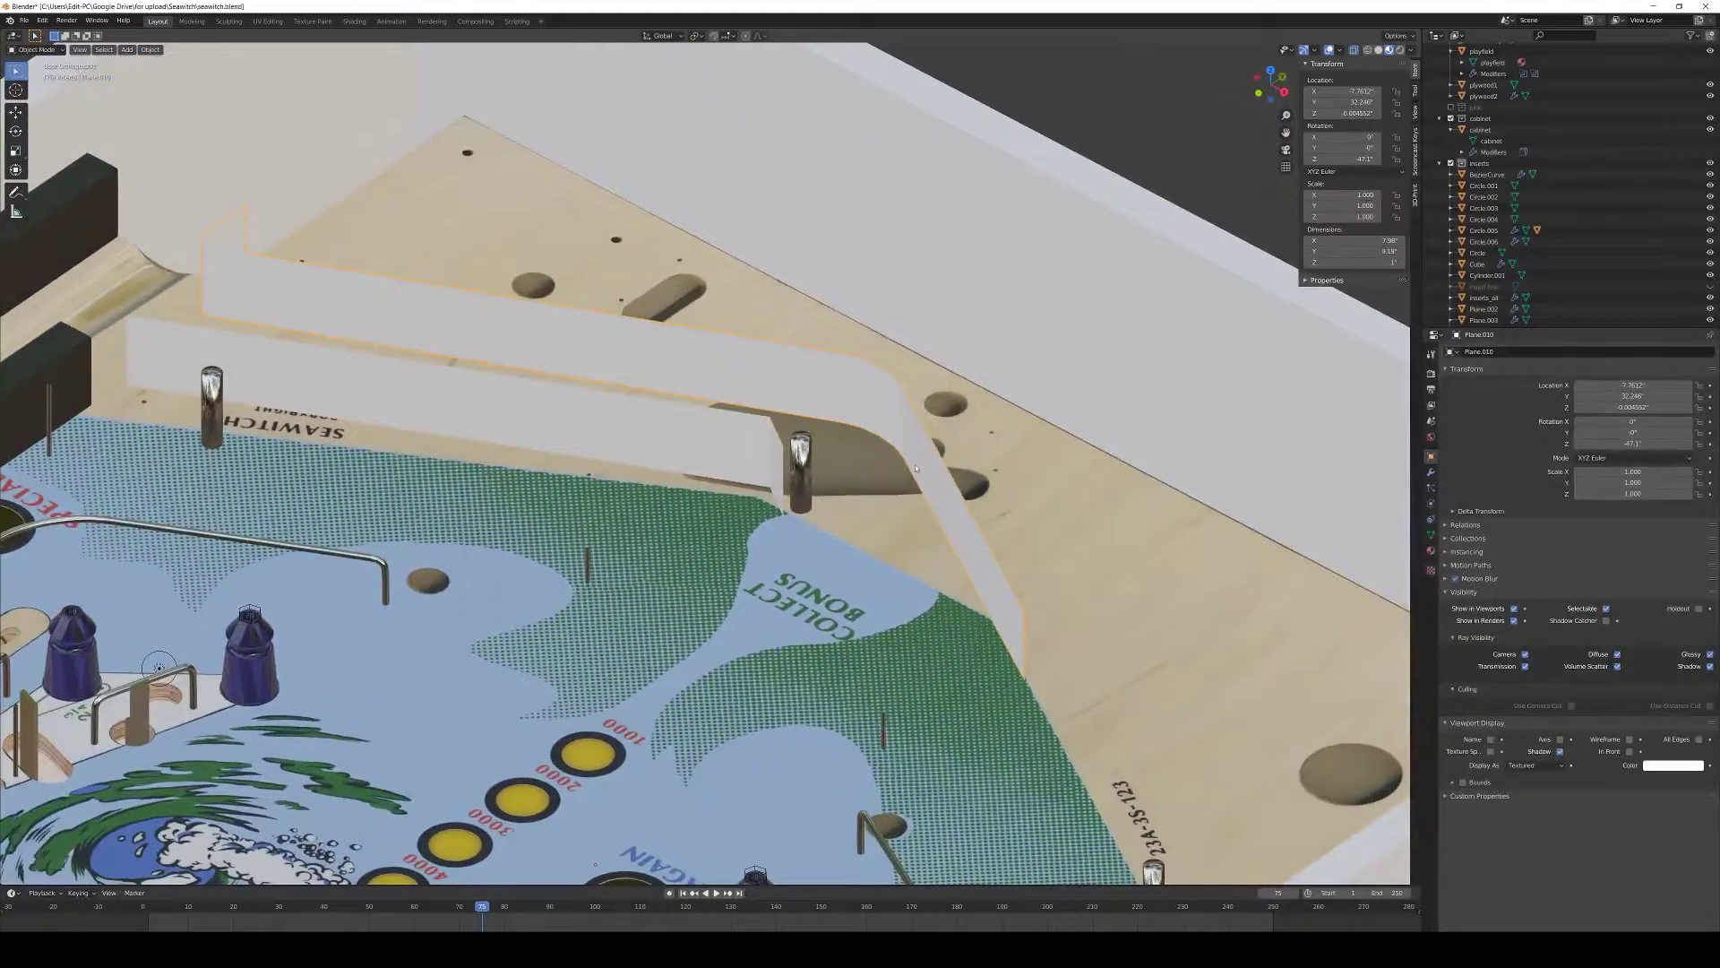
# - Duplicate in place the rounded wall's long straight bottom edge and separate the copy into its own object
pyautogui.moveTo(835, 437); pyautogui.dragTo(793, 478, button='middle')
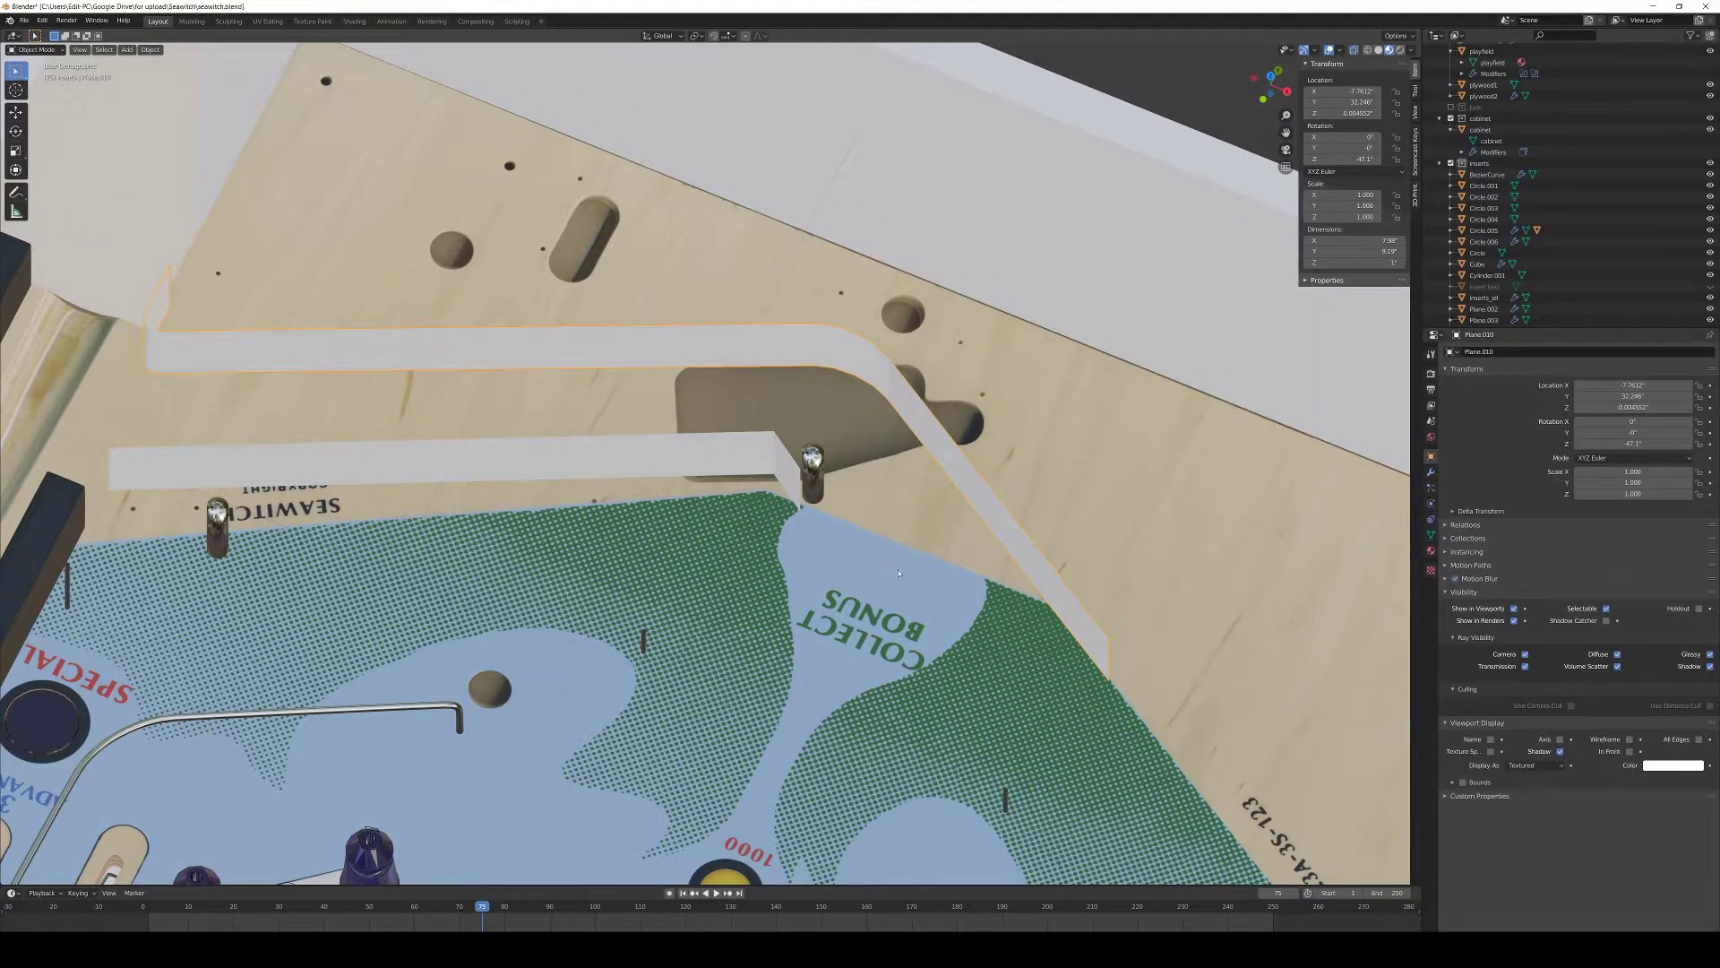
pyautogui.scroll(-2, 899, 573)
pyautogui.scroll(-3, 918, 615)
pyautogui.scroll(4, 916, 619)
pyautogui.moveTo(916, 618); pyautogui.dragTo(771, 448, button='middle')
pyautogui.press('Tab')
pyautogui.click(682, 405)
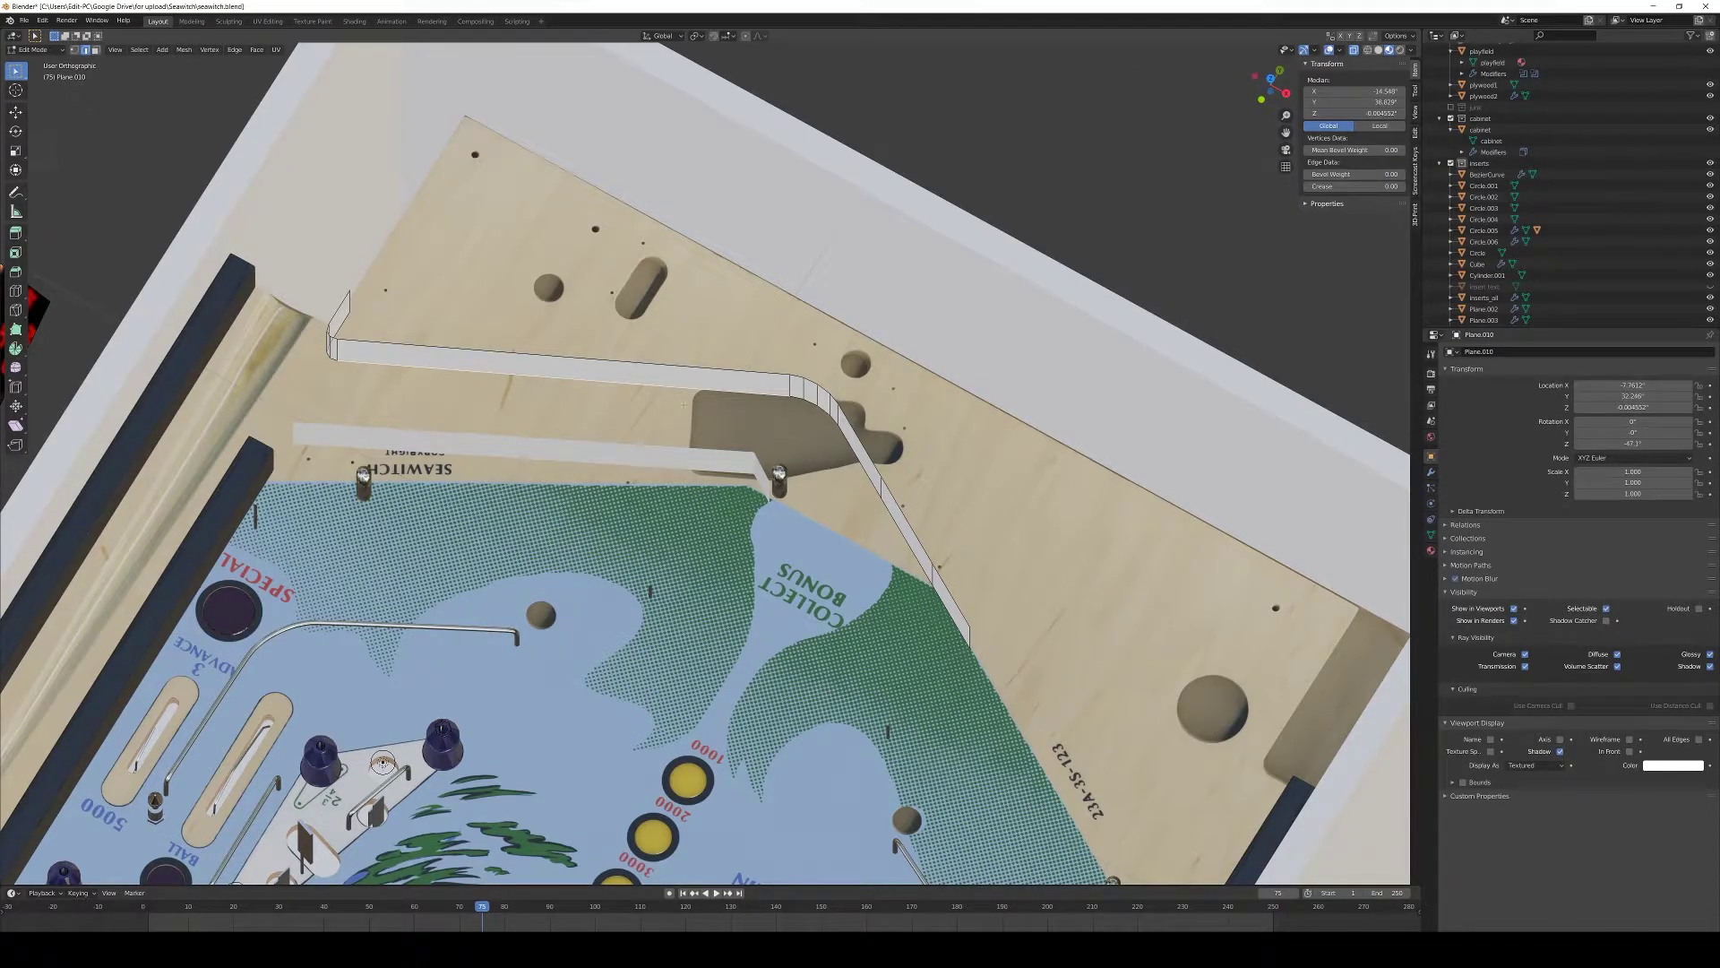
pyautogui.hotkey('shift', 'd')
pyautogui.press('Escape')
pyautogui.press('p')
pyautogui.click(684, 405)
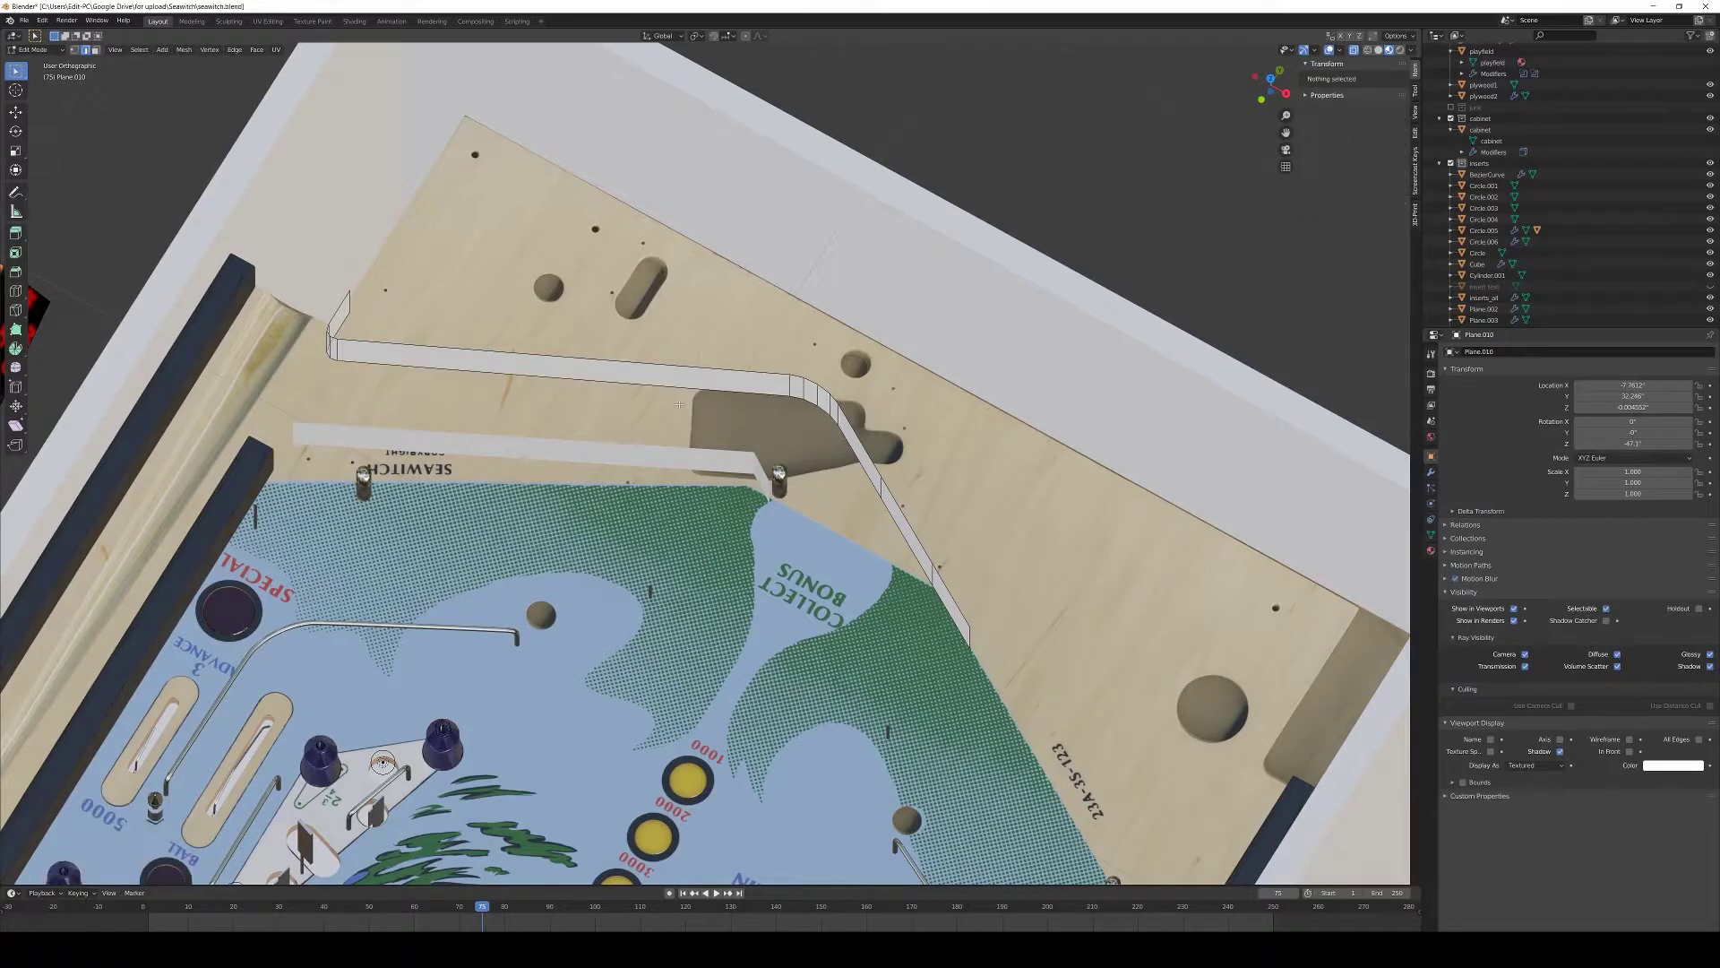
# - Extrude the rounded wall's long bottom edge horizontally about 1.4 inches toward the parallel wall beside the SEAWITCH lettering
pyautogui.moveTo(688, 414); pyautogui.dragTo(705, 443, button='middle')
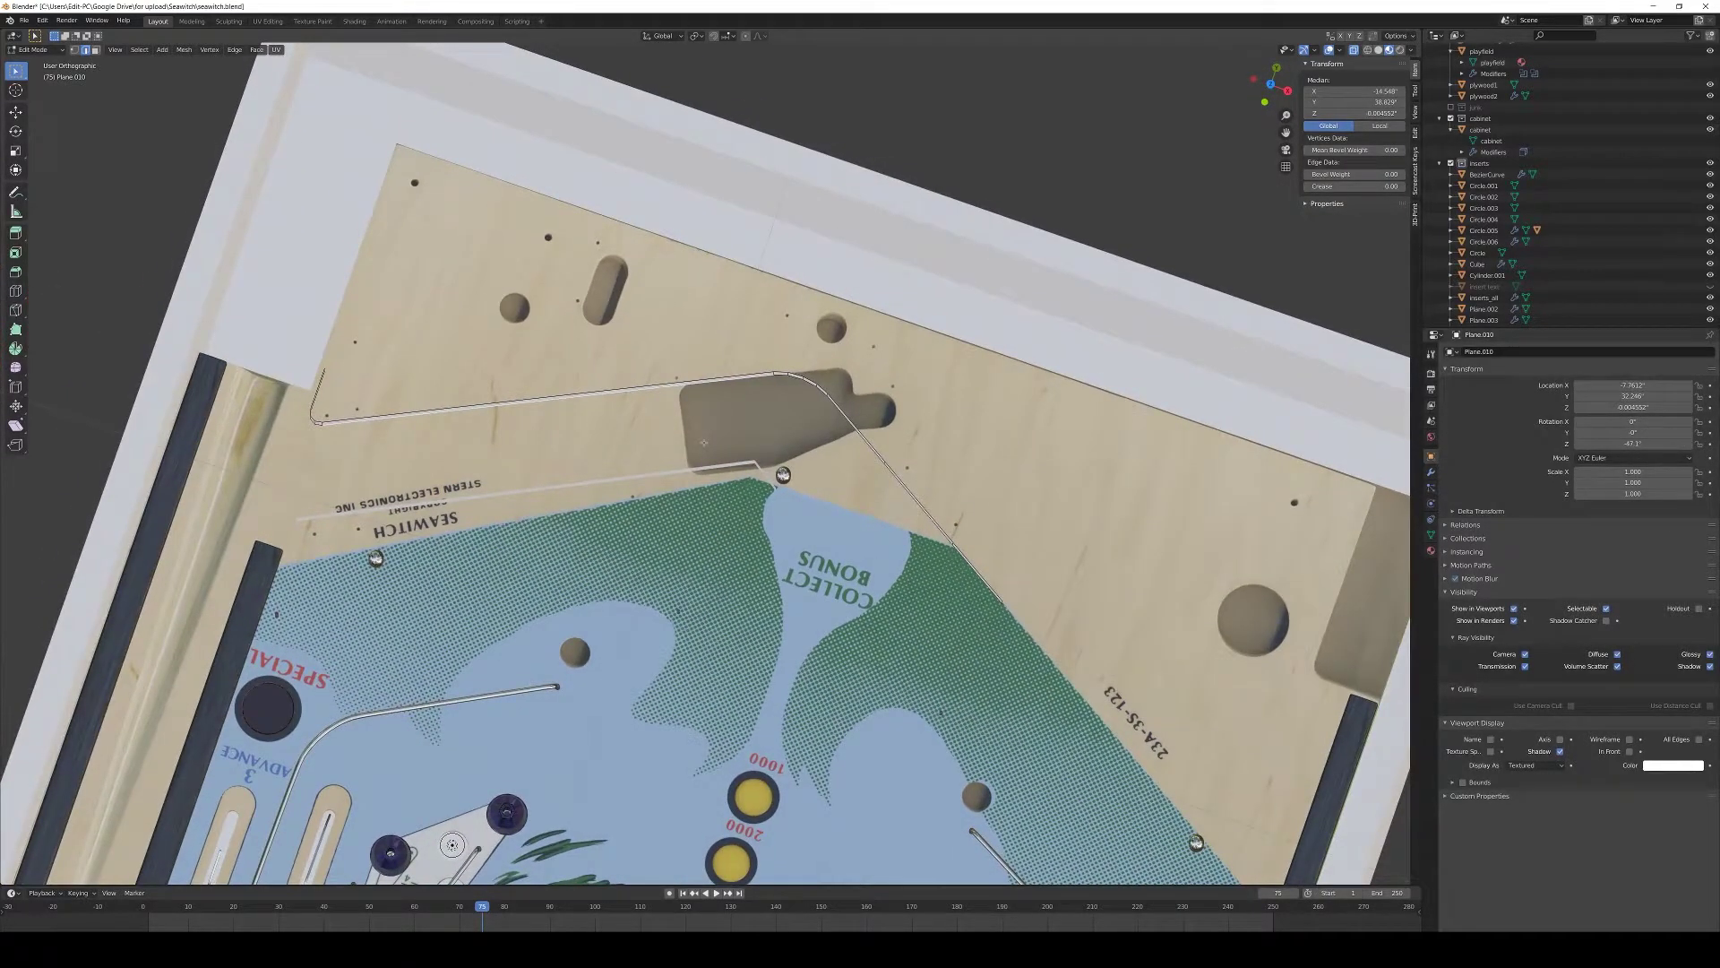
pyautogui.press('g')
pyautogui.hotkey('shift', 'z')
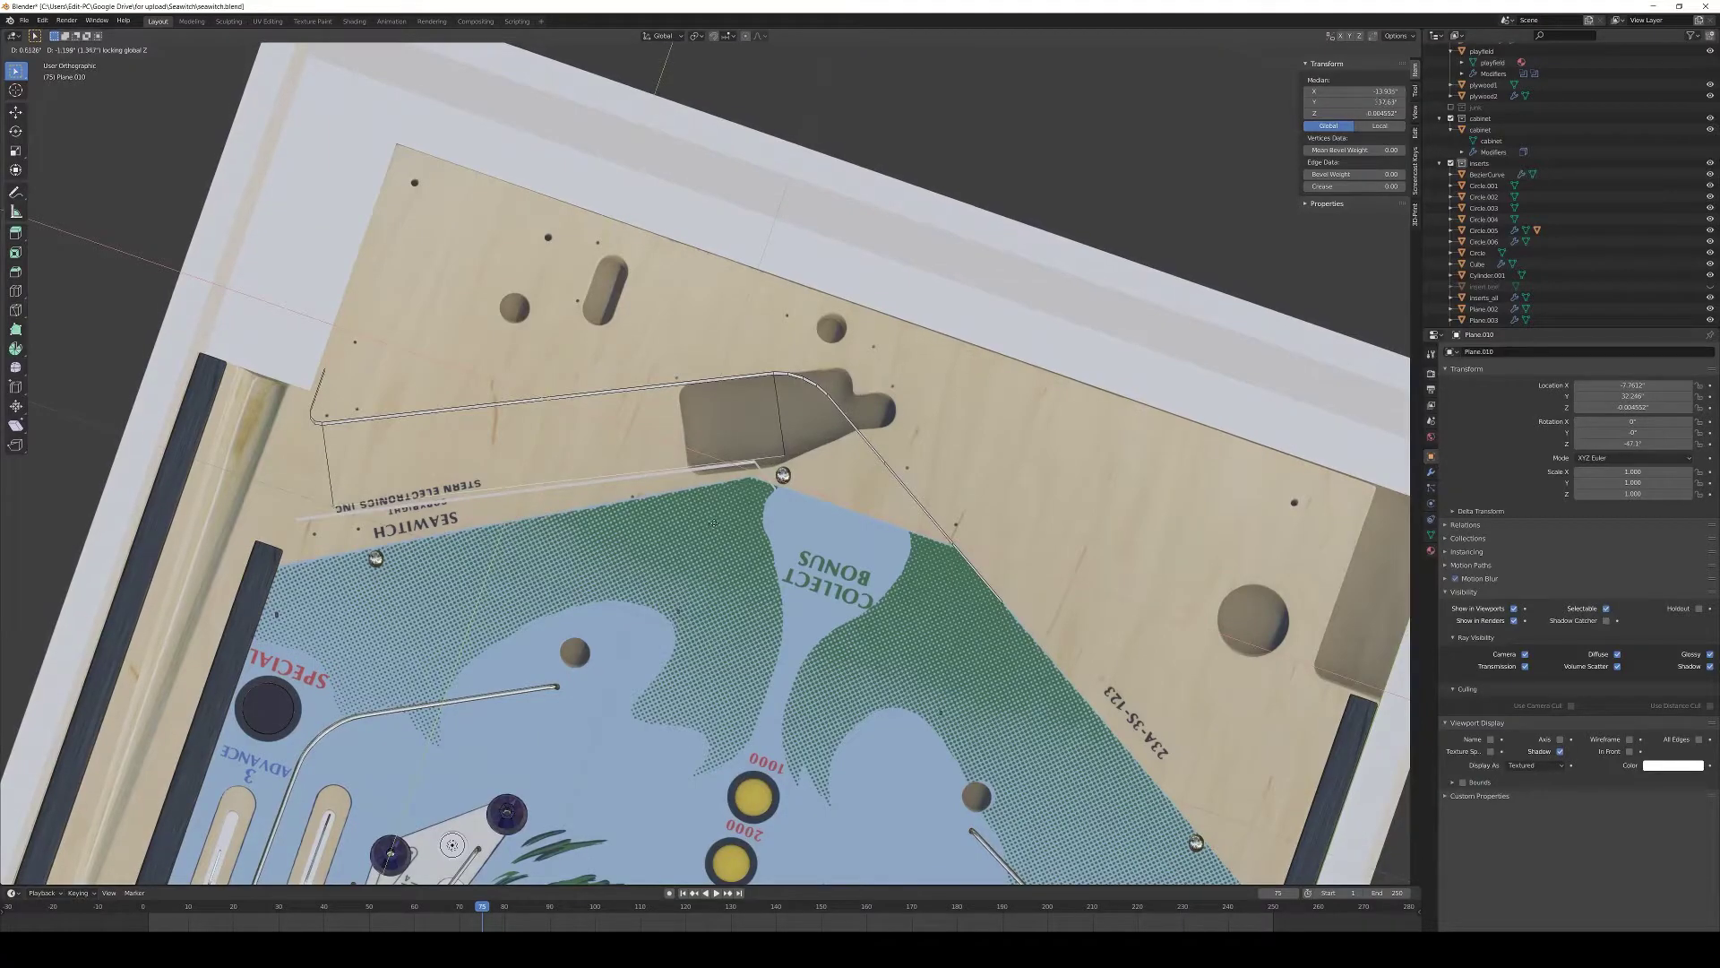
pyautogui.click(714, 524)
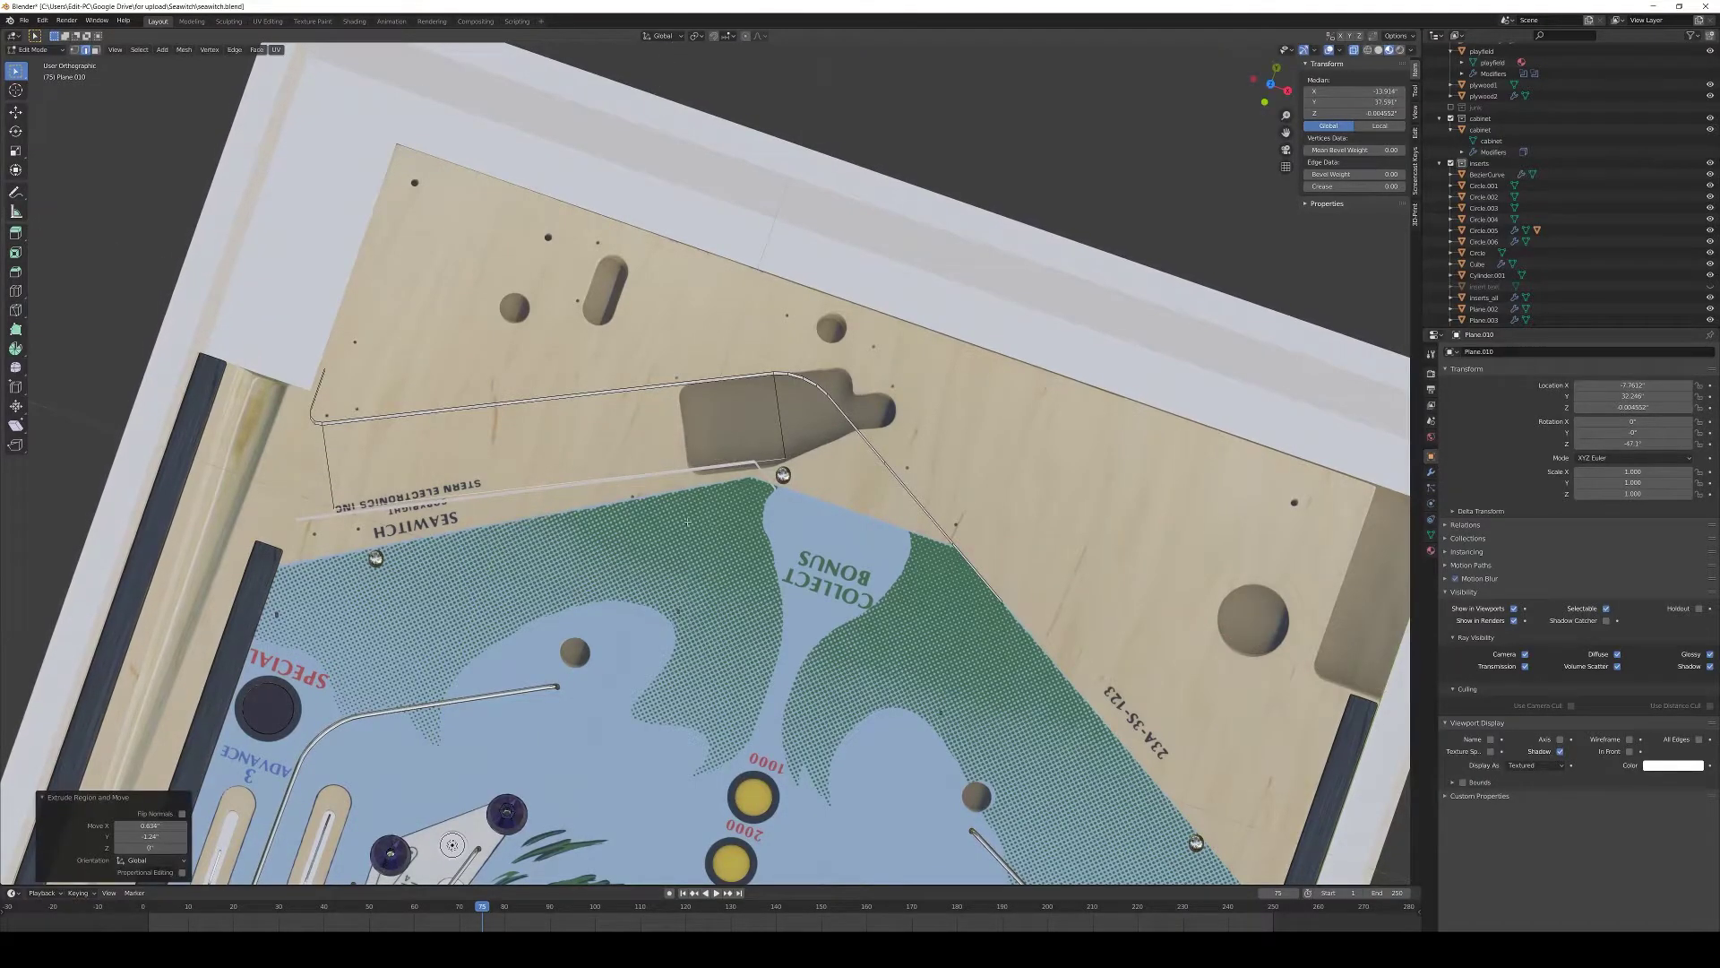
pyautogui.press('KP_7')
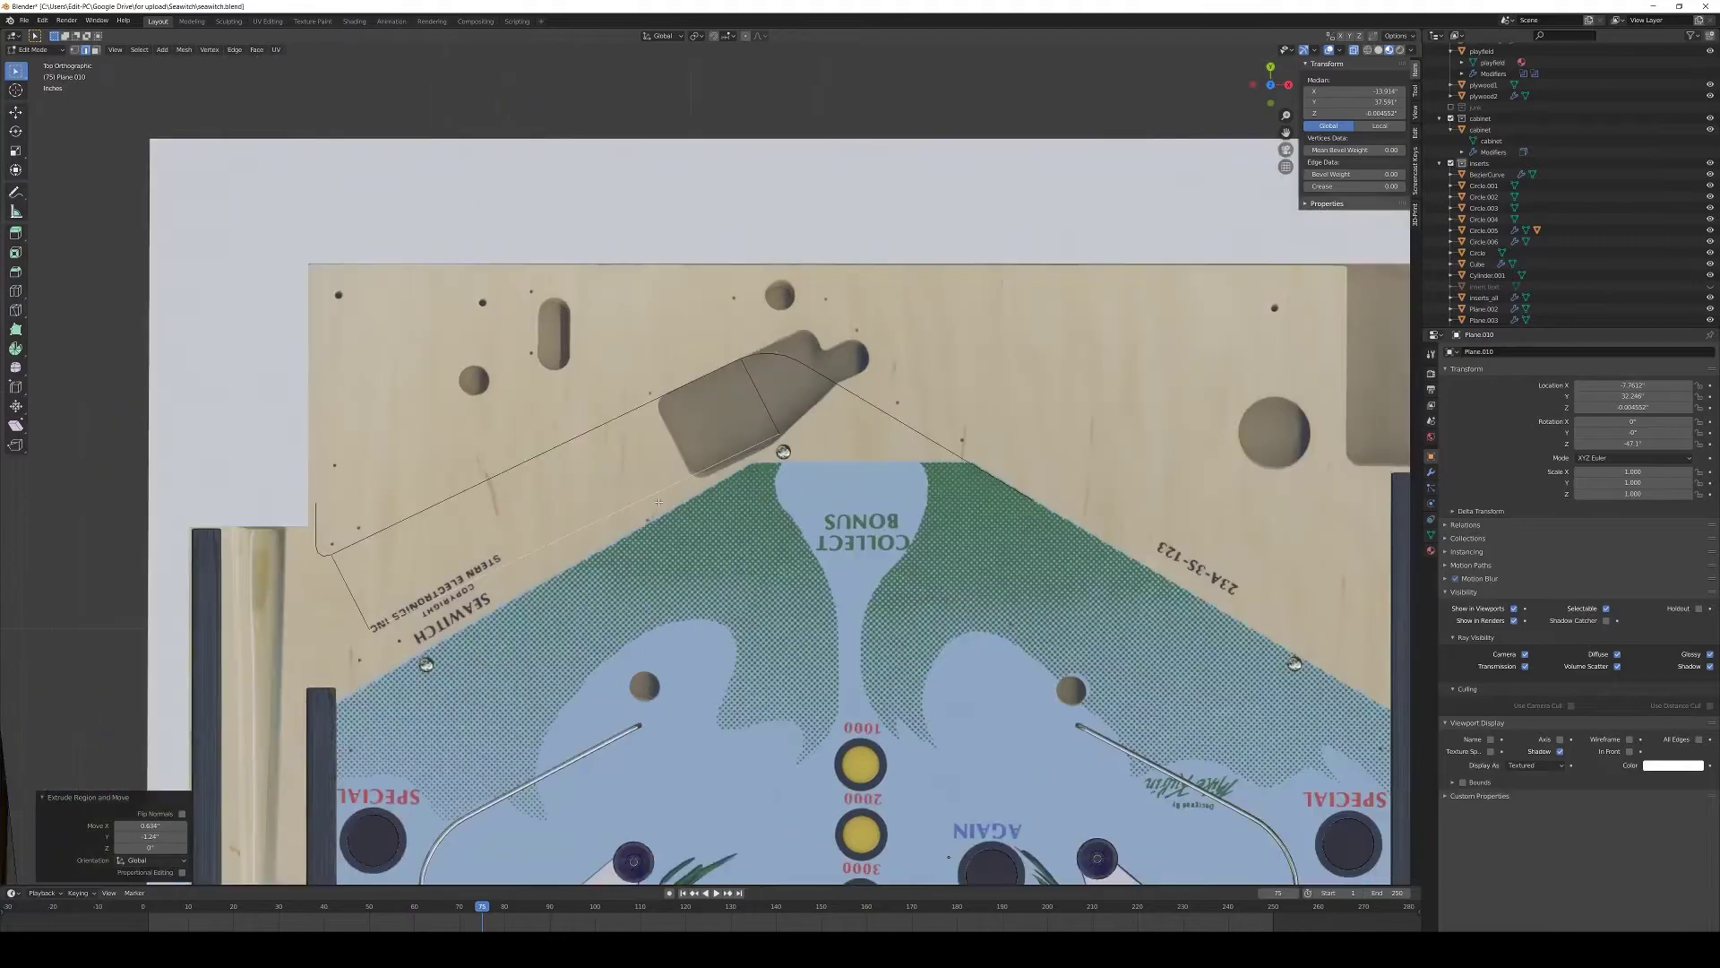
pyautogui.scroll(5, 882, 504)
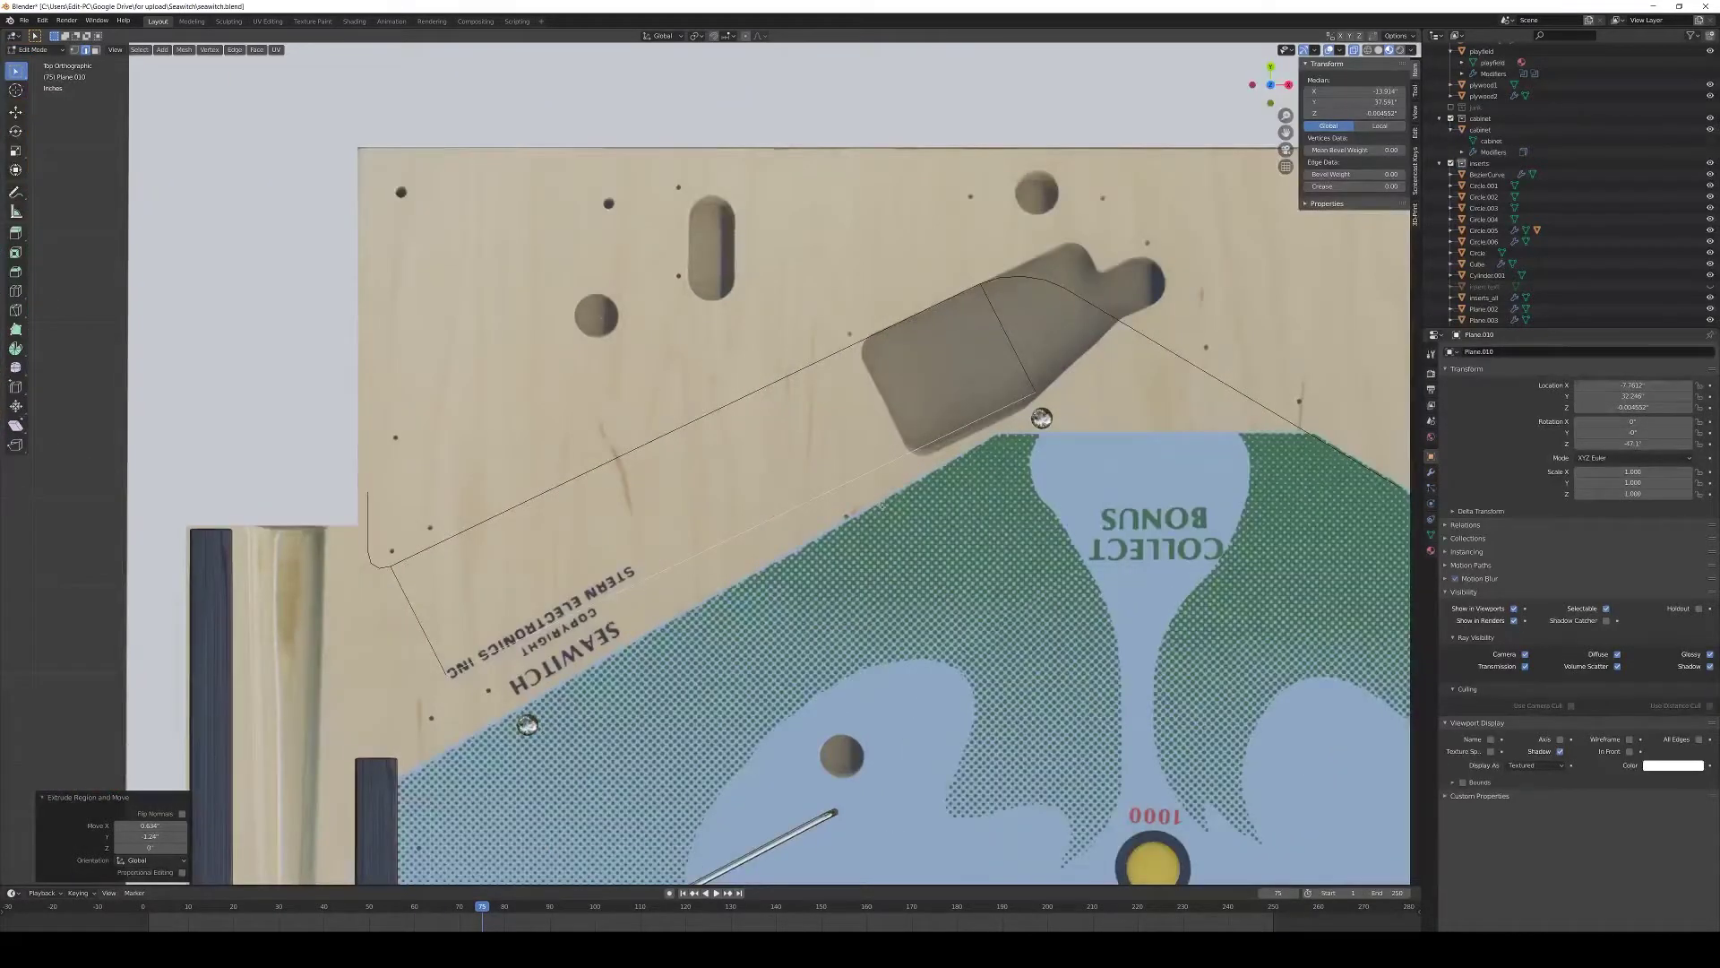
pyautogui.press('Tab')
pyautogui.press('Tab')
pyautogui.moveTo(1033, 395); pyautogui.dragTo(934, 504, button='middle')
pyautogui.press('Tab')
pyautogui.press('Tab')
pyautogui.press('Tab')
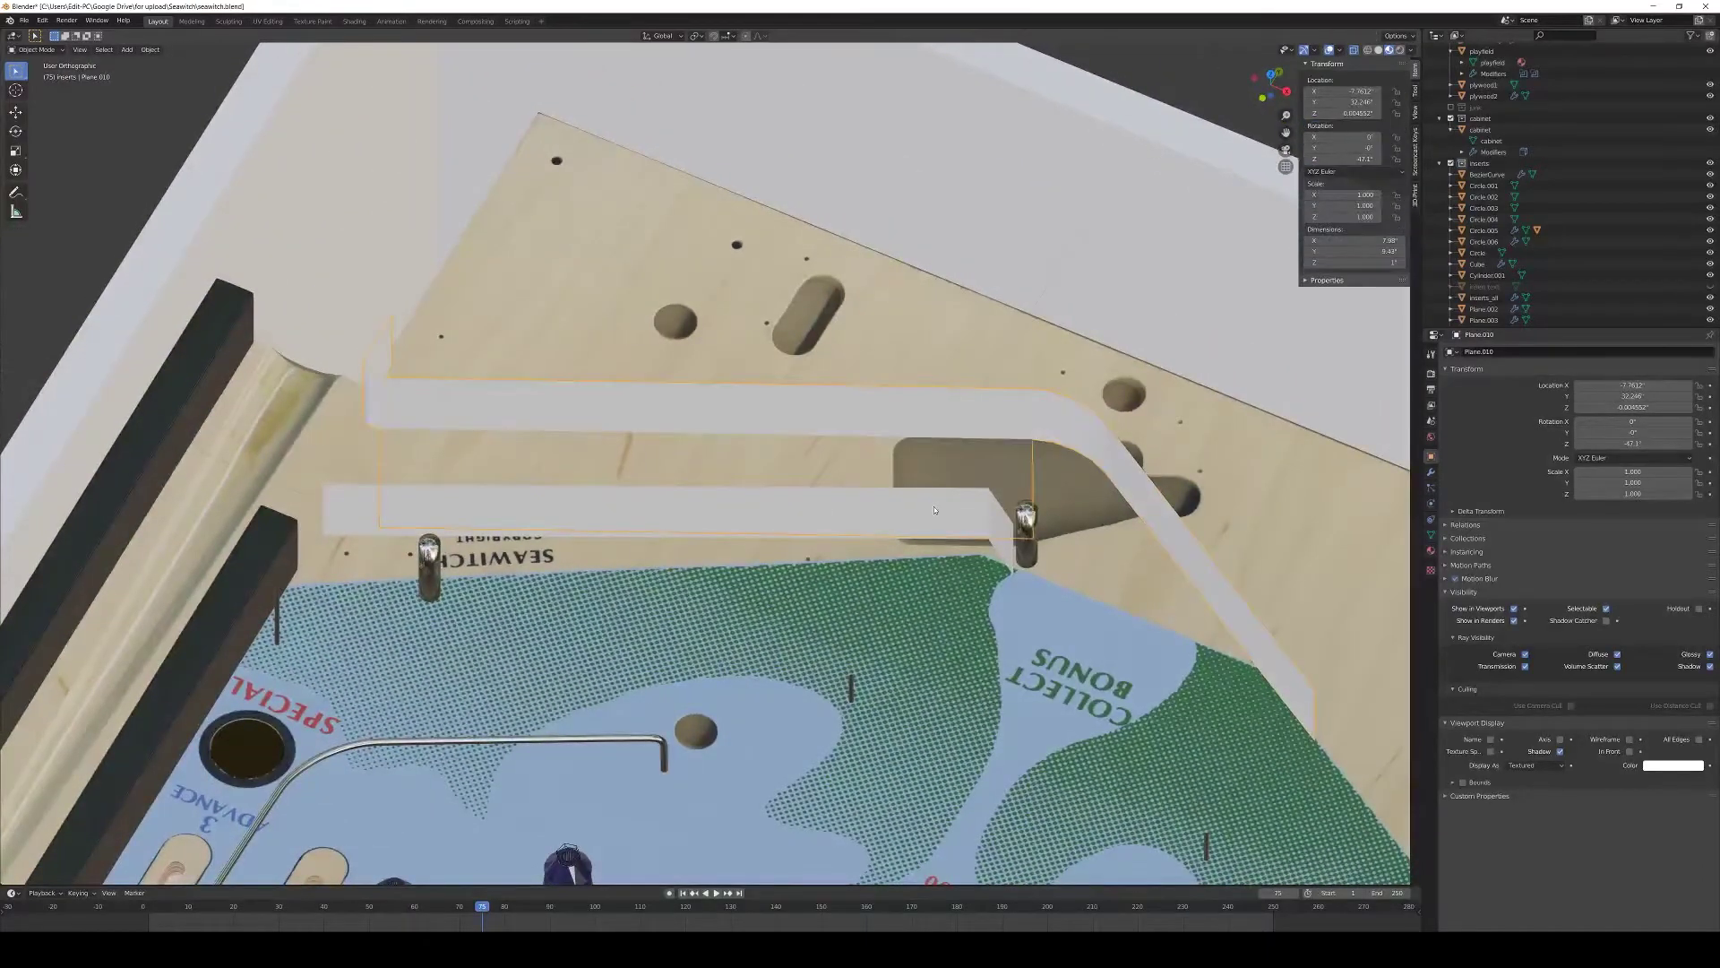
# - Add a Solidify modifier to the wall beside the SEAWITCH lettering, with a thickness of about 0.05 inch
pyautogui.keyDown('shift'); pyautogui.click(936, 514); pyautogui.keyUp('shift')
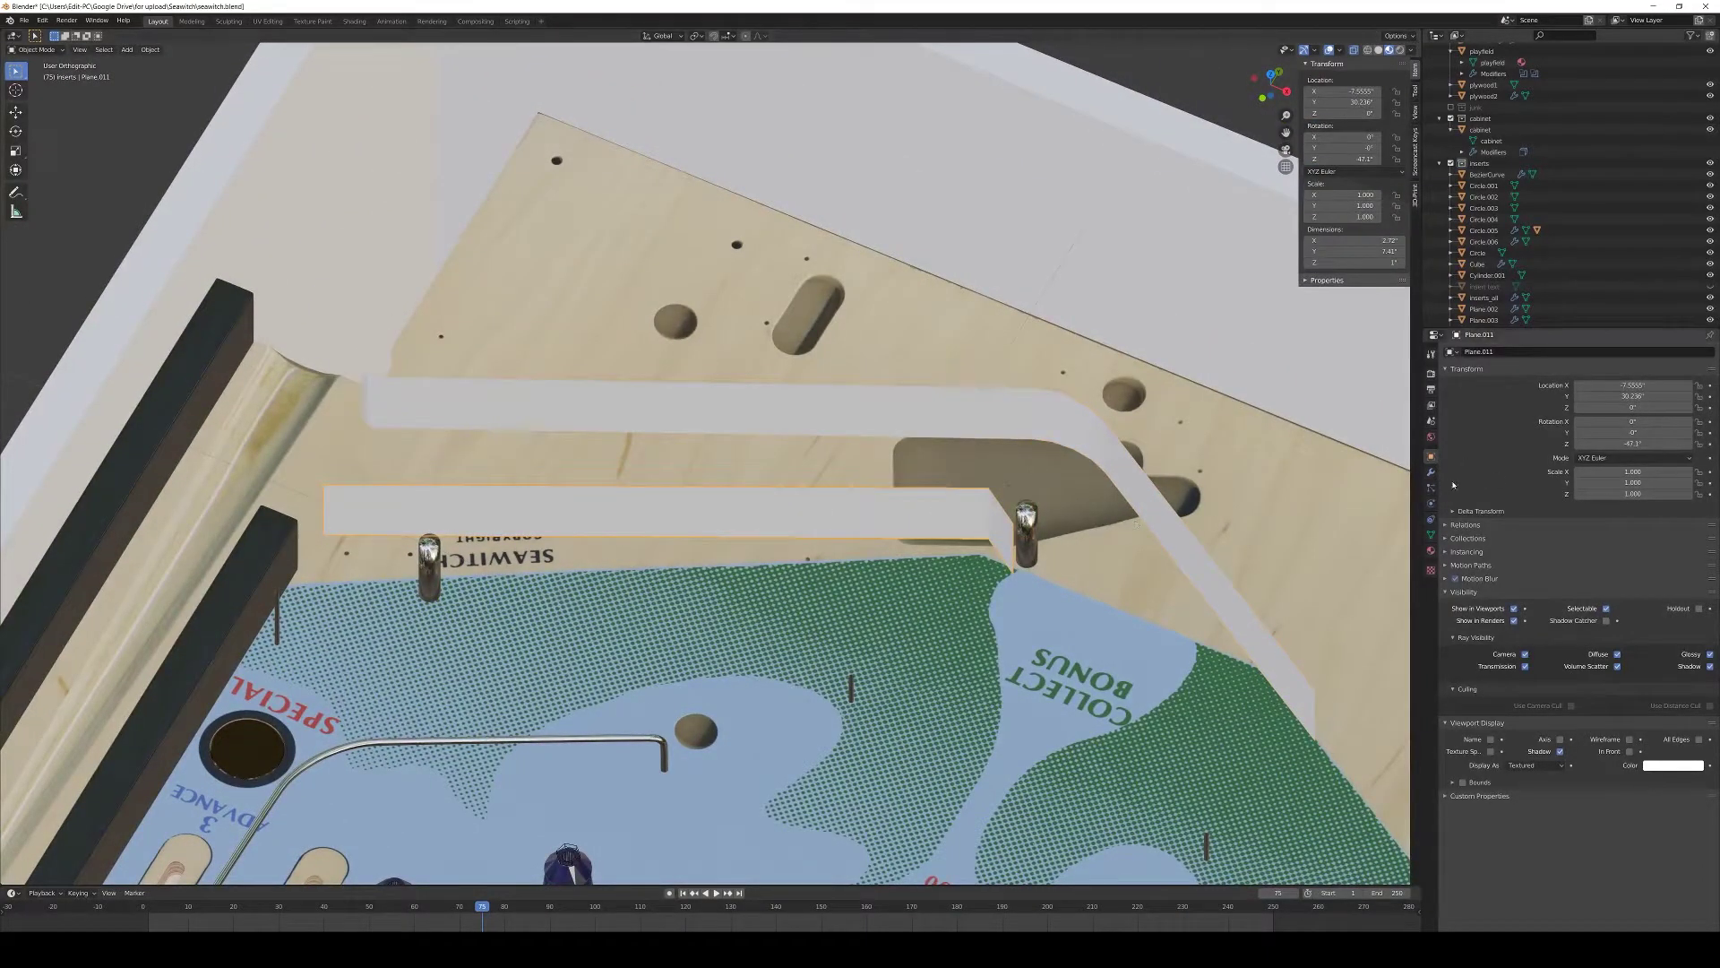
pyautogui.click(1431, 473)
pyautogui.click(1495, 351)
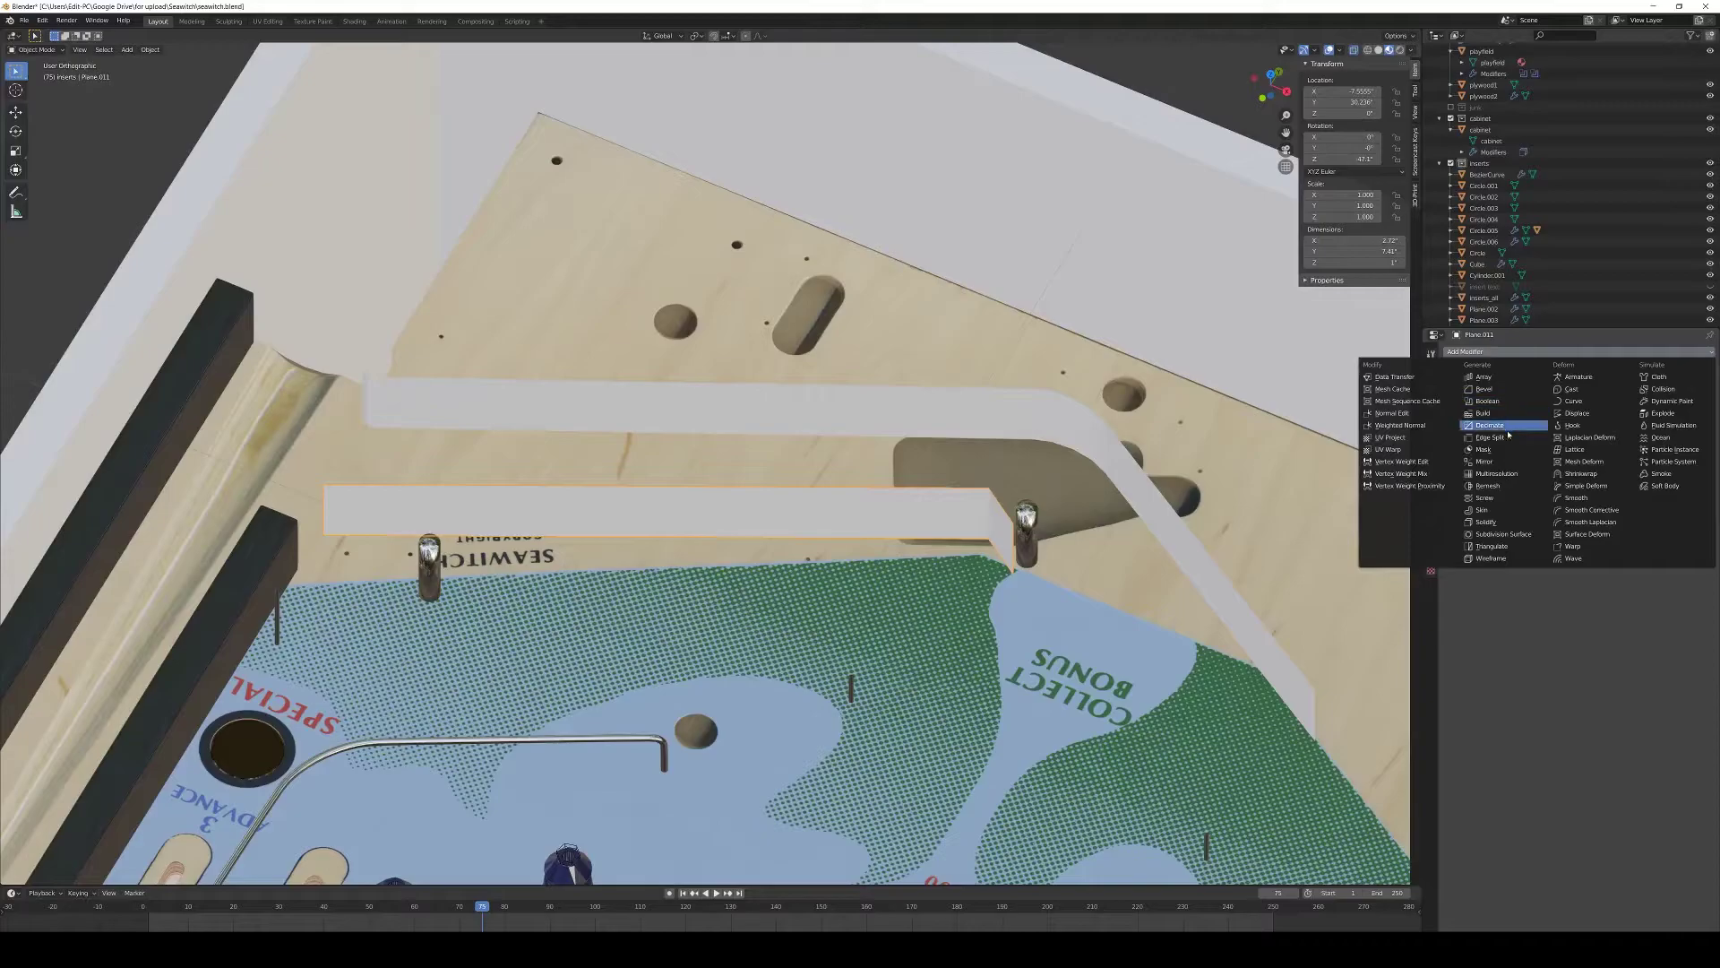
pyautogui.click(1500, 521)
pyautogui.moveTo(1511, 400)
pyautogui.mouseDown()
pyautogui.moveTo(1432, 401)
pyautogui.moveTo(1517, 398)
pyautogui.mouseUp()
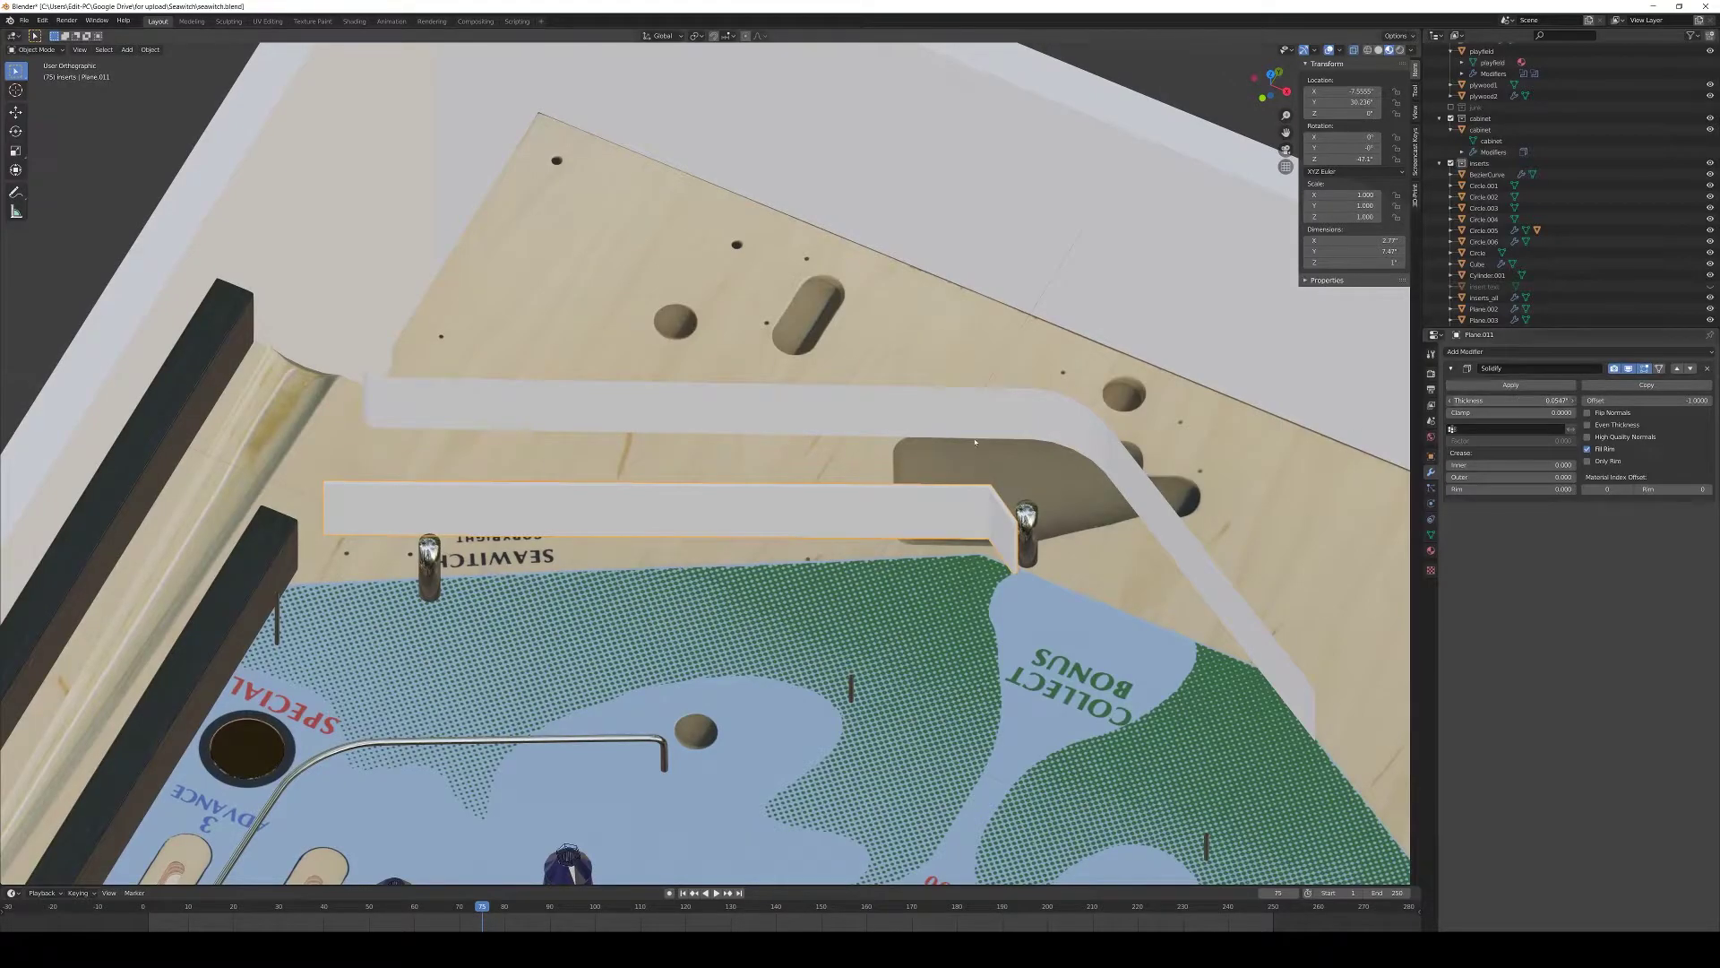
# - Link the Solidify modifier from the wall beside the SEAWITCH lettering to the rounded wall
pyautogui.keyDown('shift'); pyautogui.click(964, 417); pyautogui.keyUp('shift')
pyautogui.keyDown('shift'); pyautogui.click(918, 509); pyautogui.keyUp('shift')
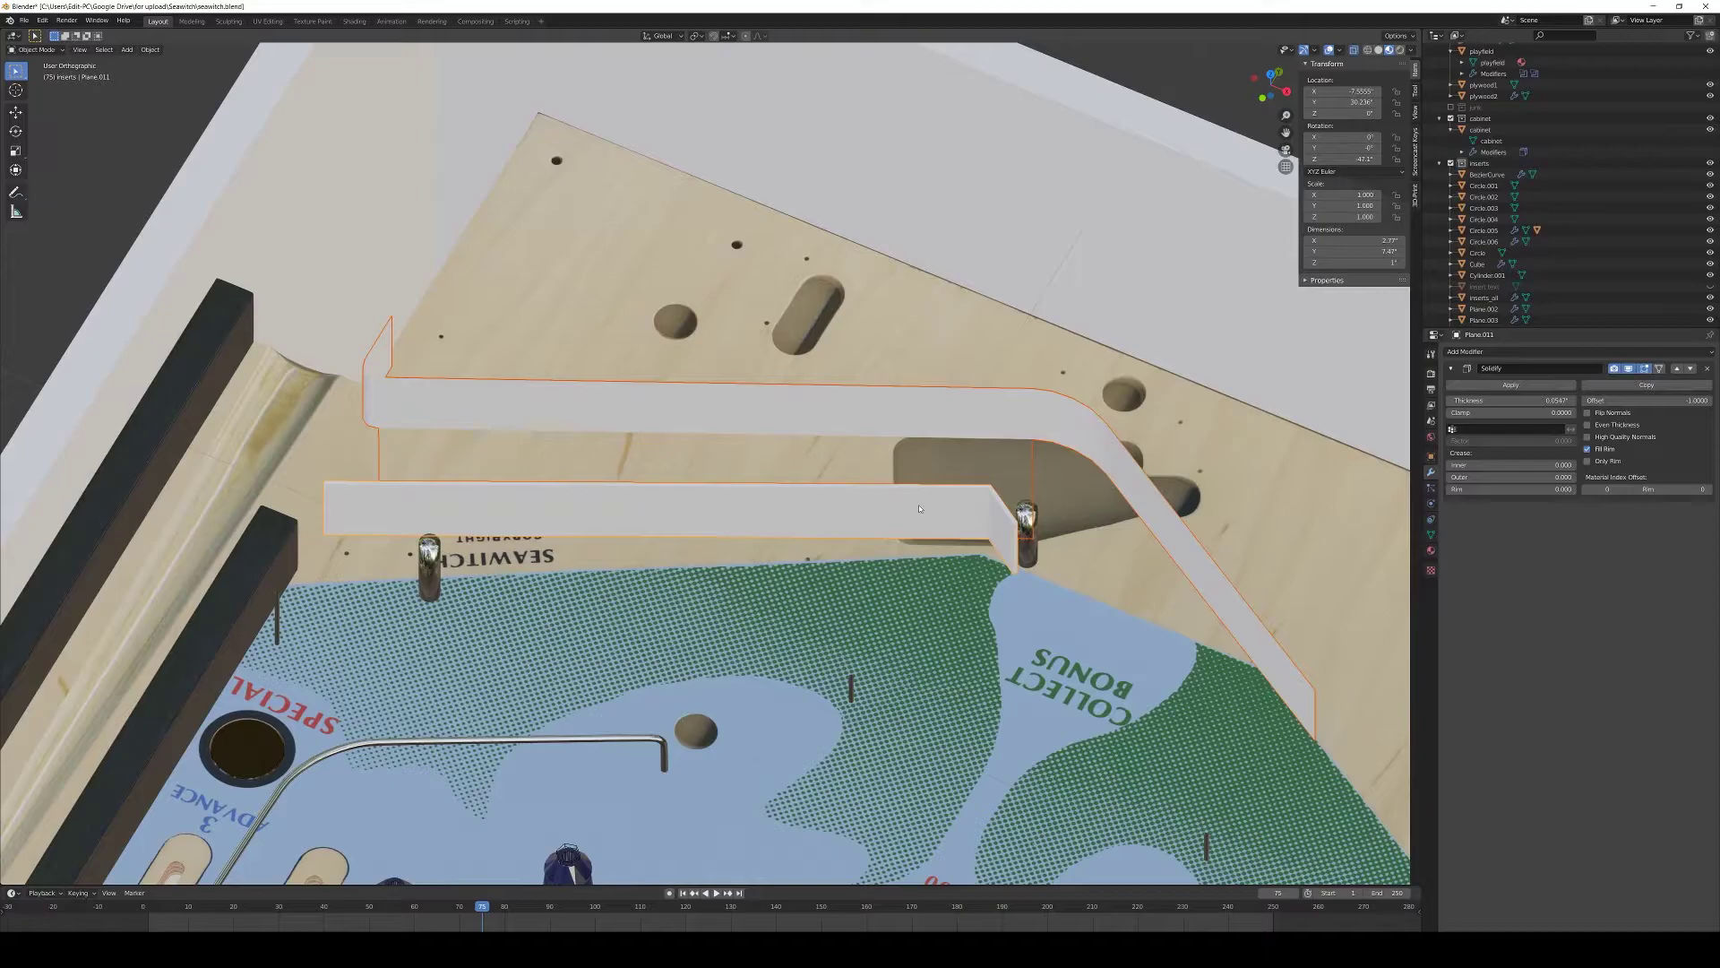
pyautogui.hotkey('ctrl', 'l')
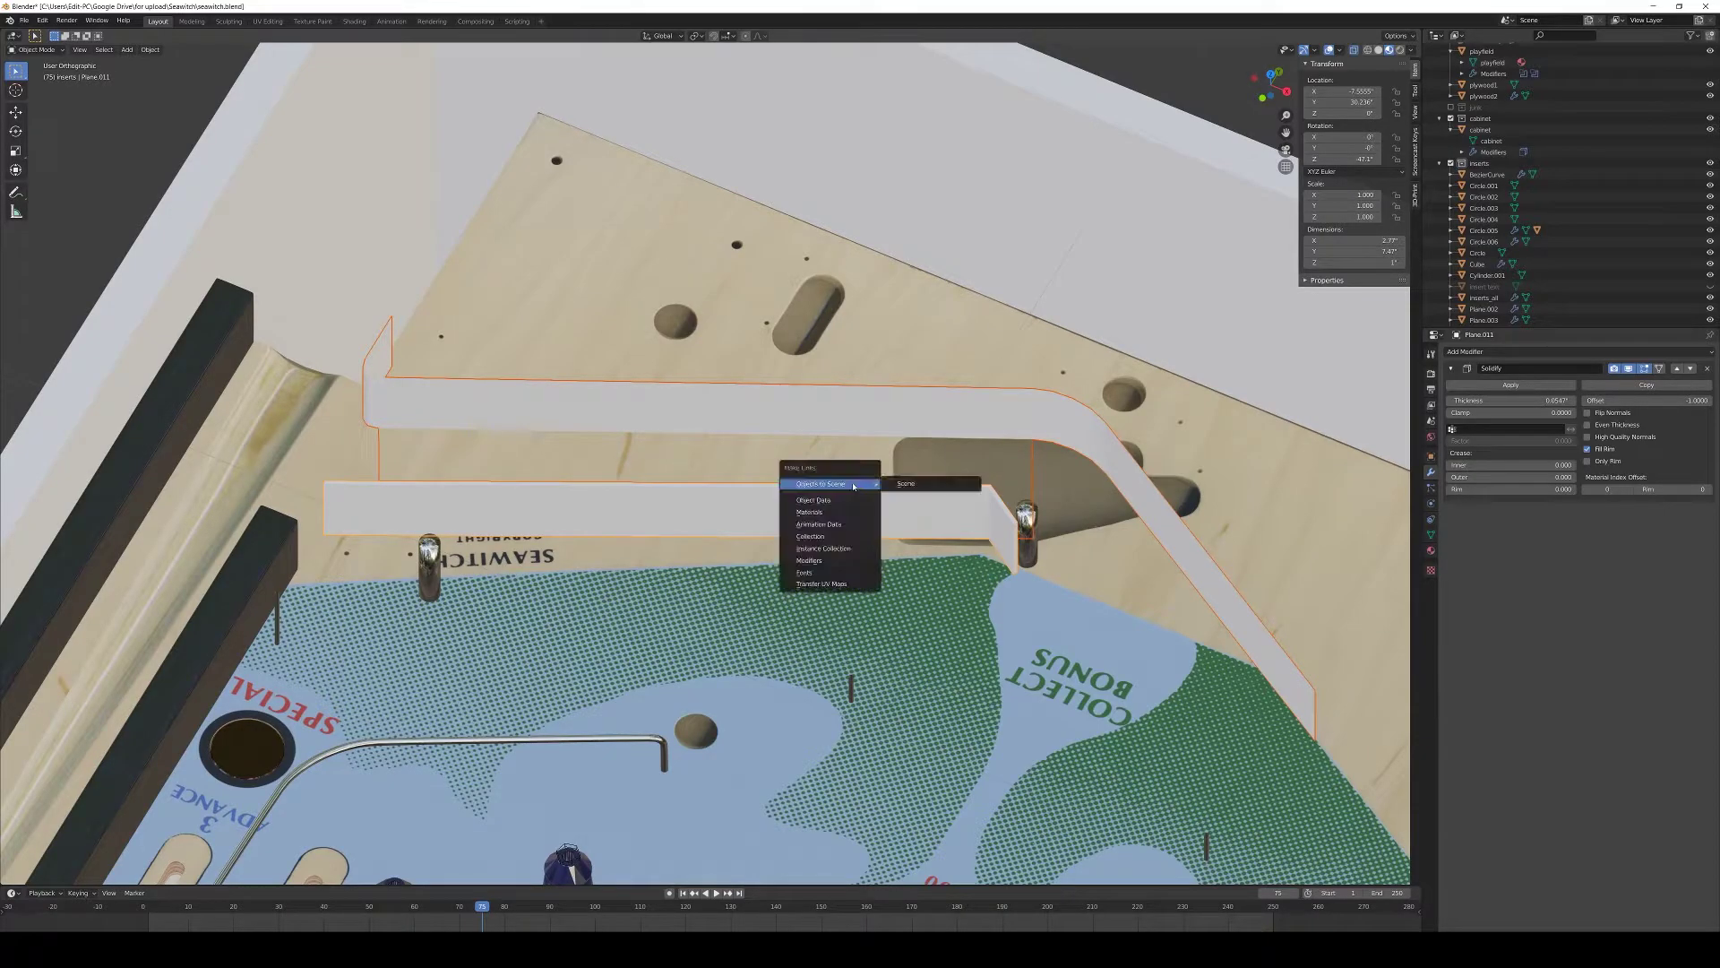
pyautogui.click(842, 561)
pyautogui.moveTo(924, 476); pyautogui.dragTo(924, 525, button='middle')
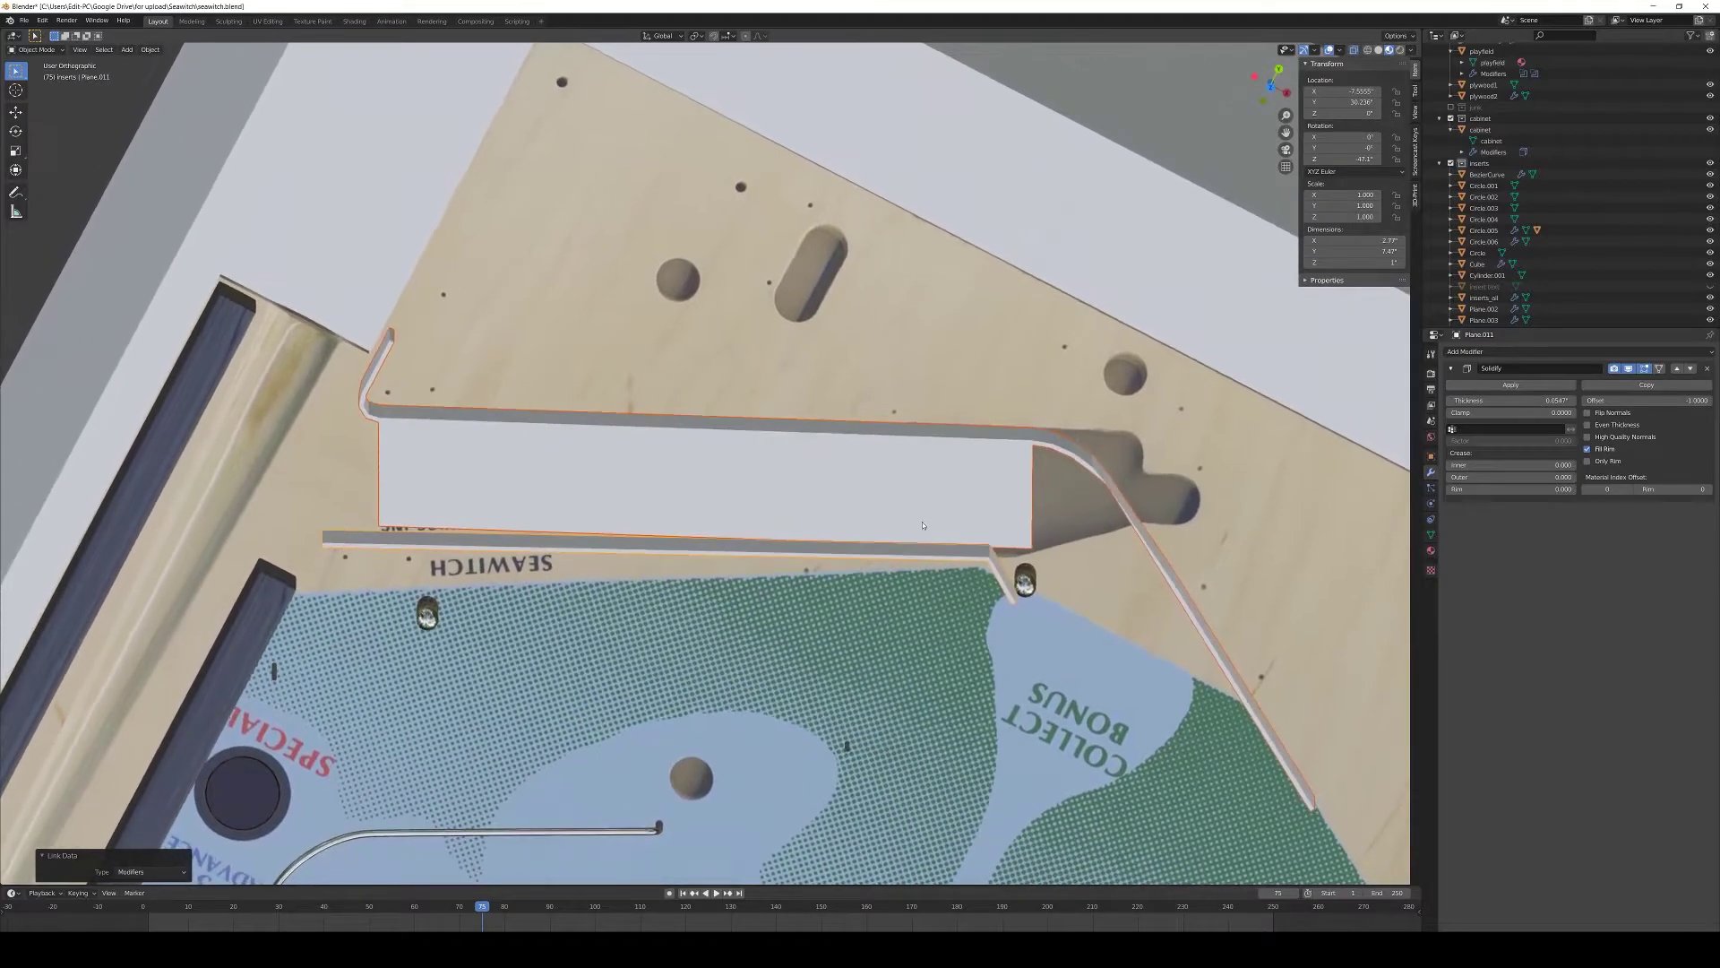
# - Nudge the two guide walls and their base strip horizontally by about 0.03 inch
pyautogui.press('KP_7')
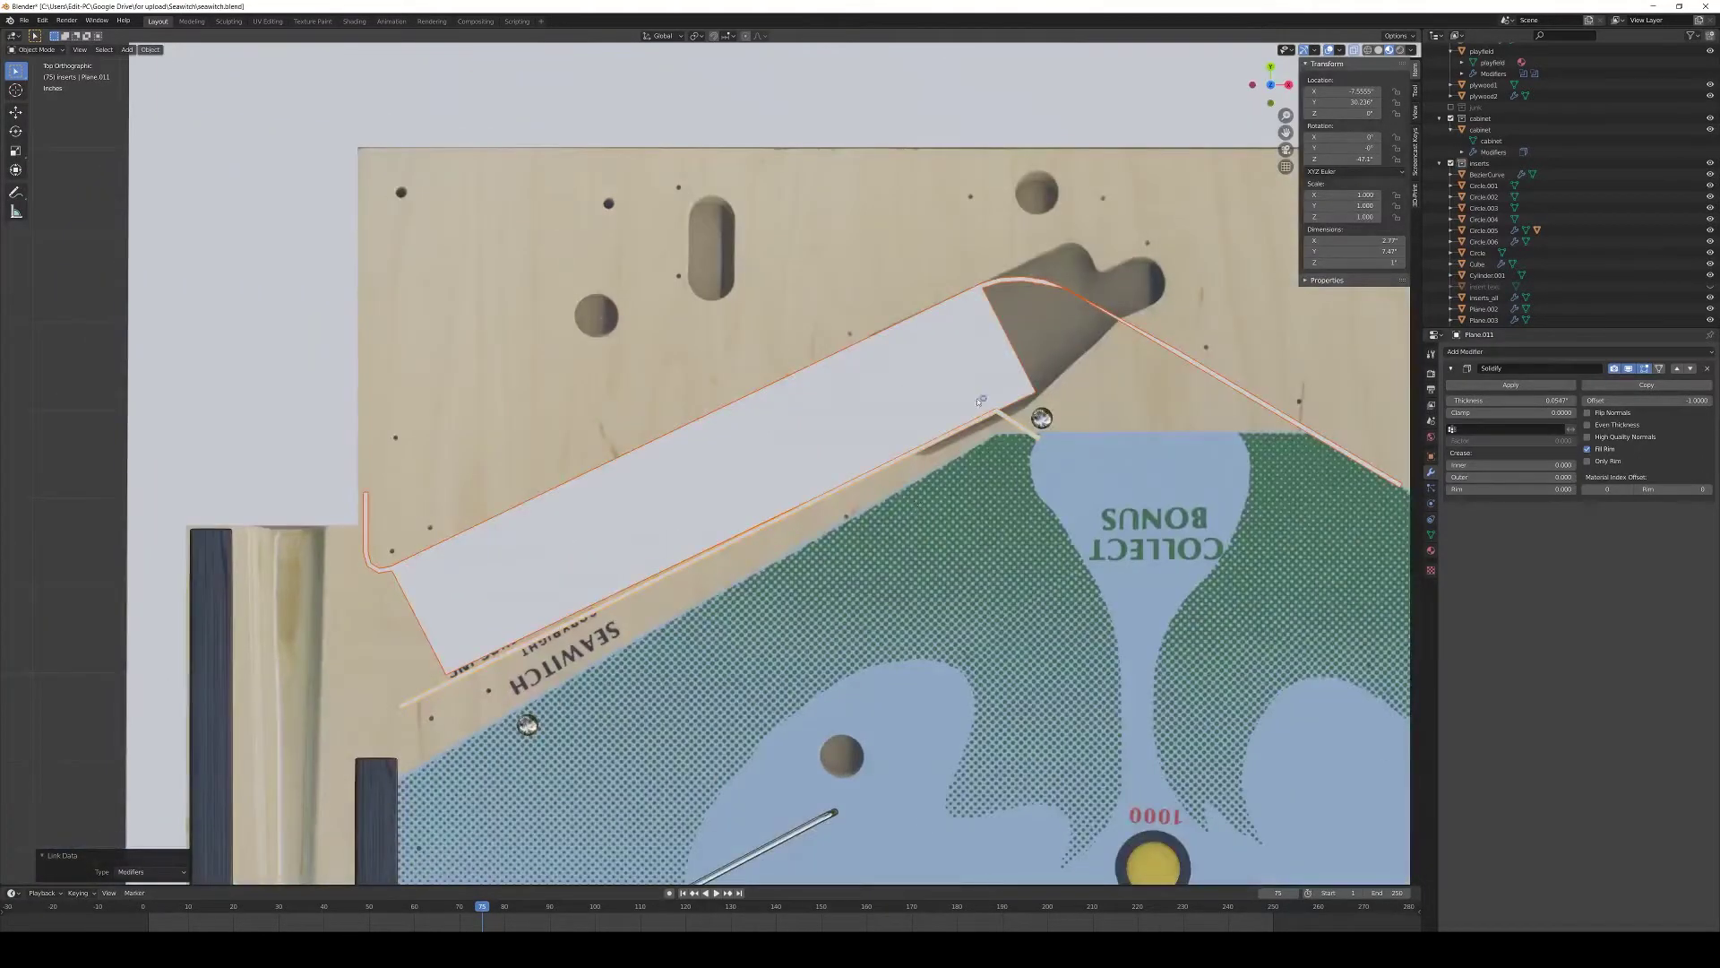
pyautogui.click(1007, 370)
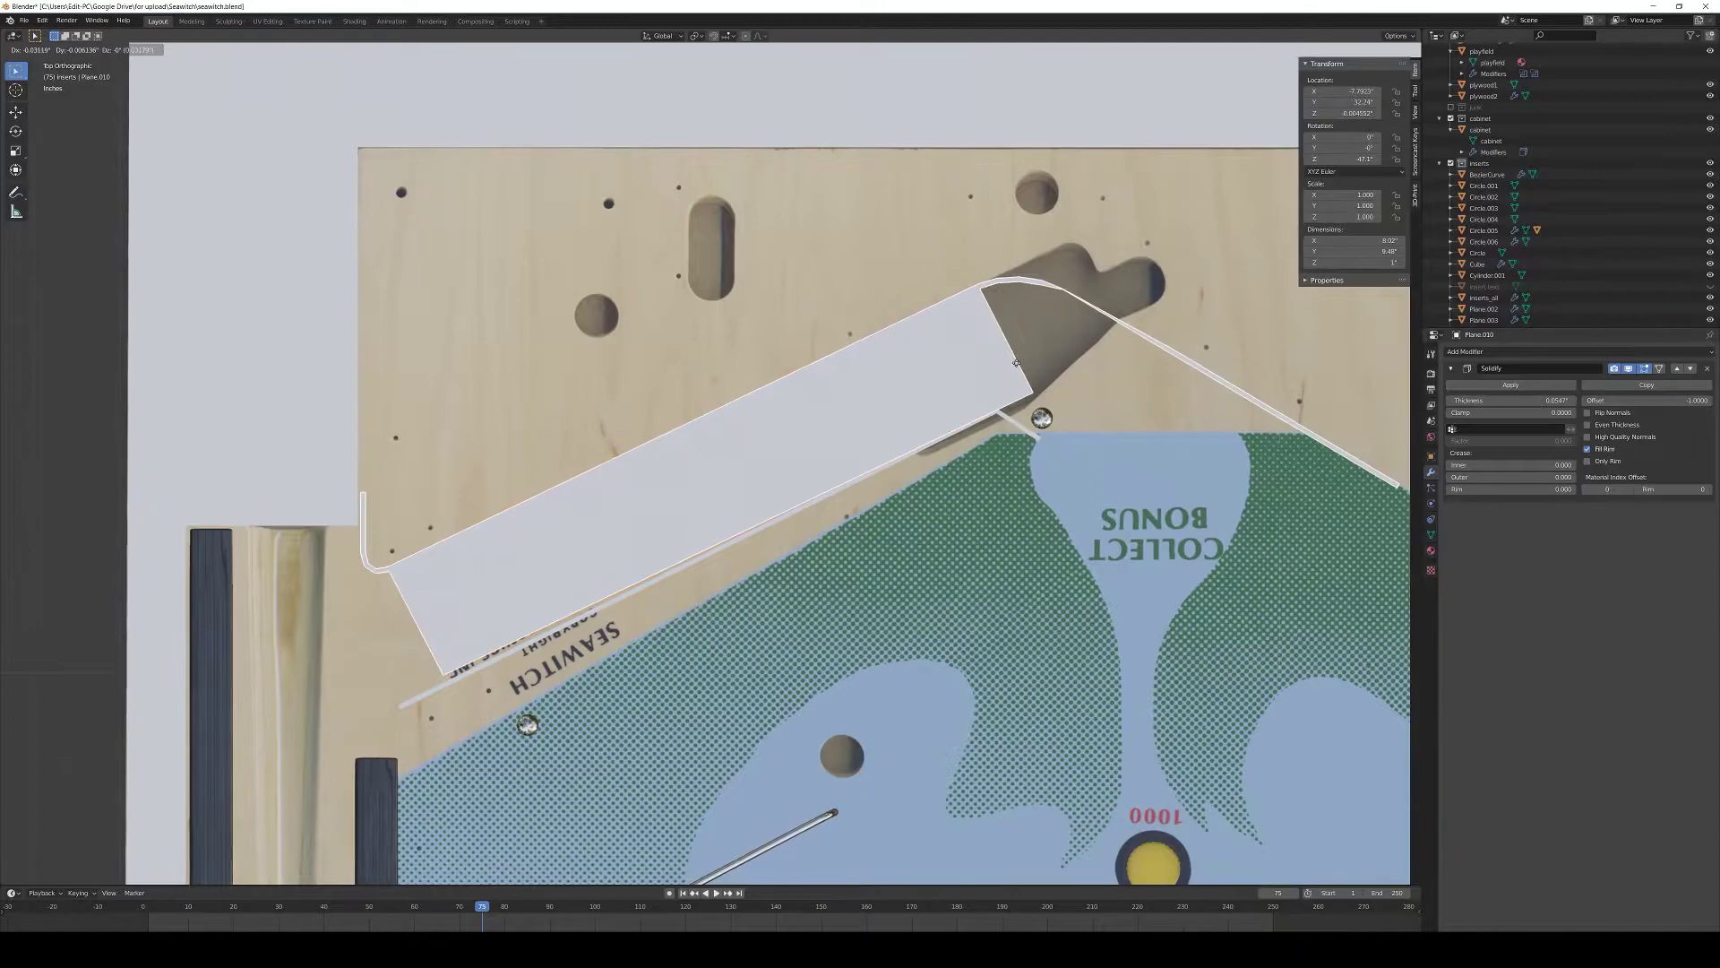
pyautogui.moveTo(1021, 364); pyautogui.dragTo(1032, 346, button='middle')
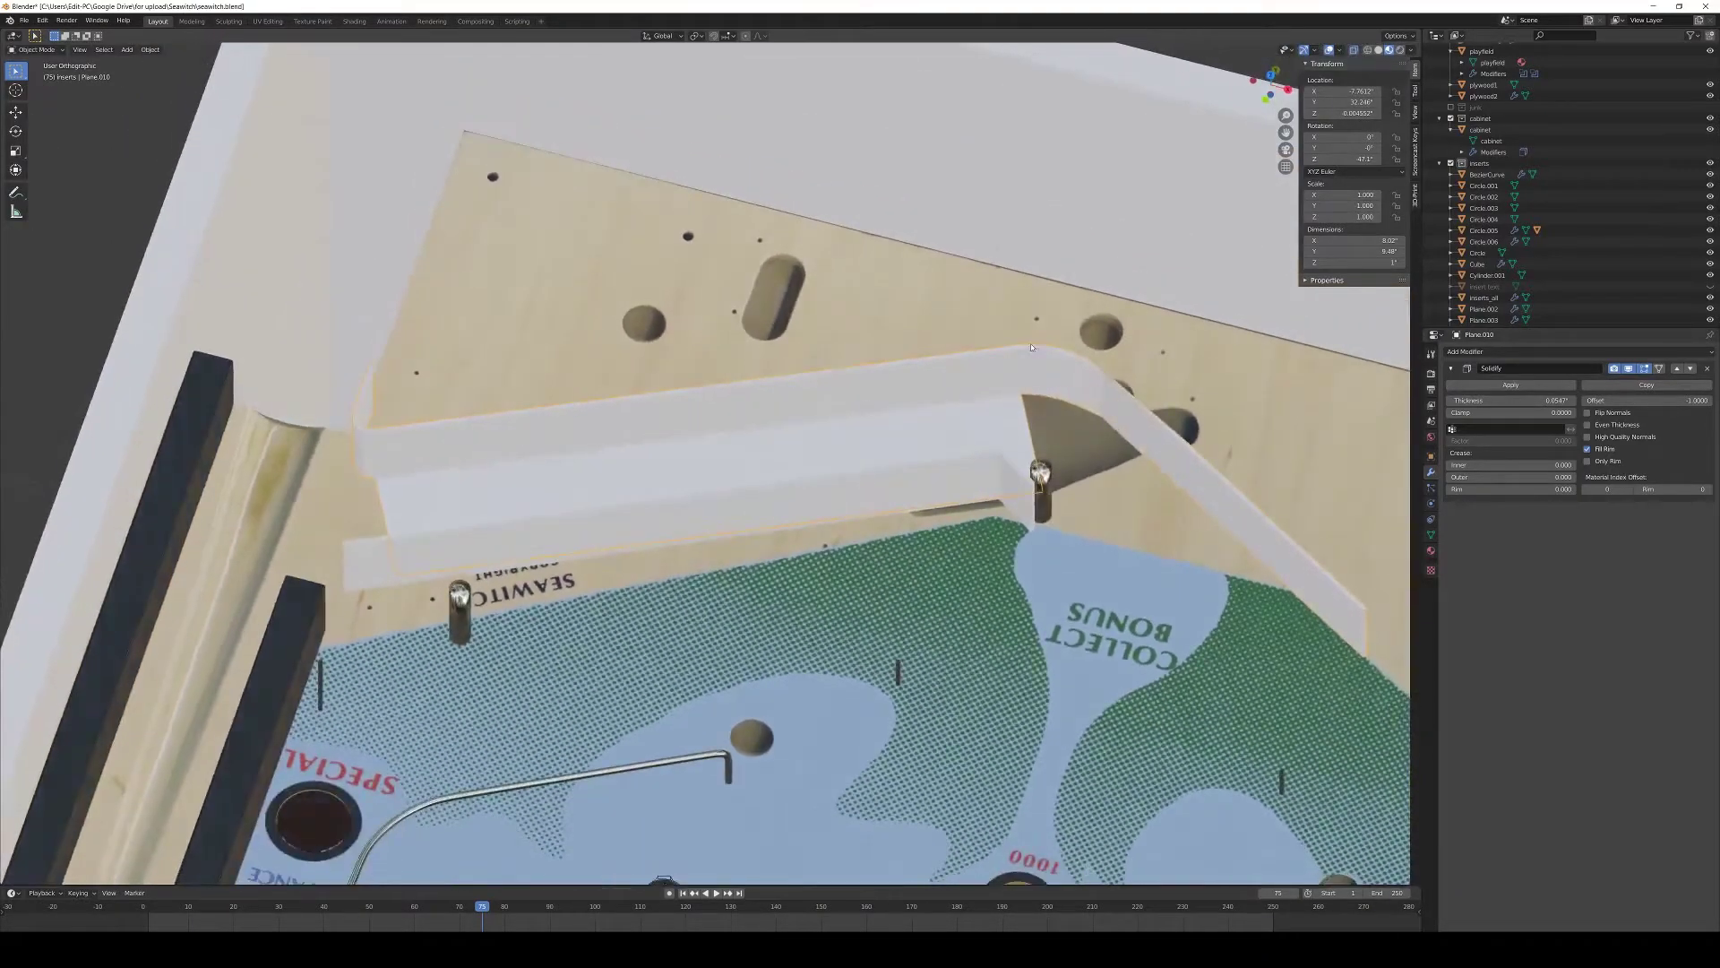
# - Separate the flat base strip face from the rounded wall into its own object
pyautogui.press('Tab')
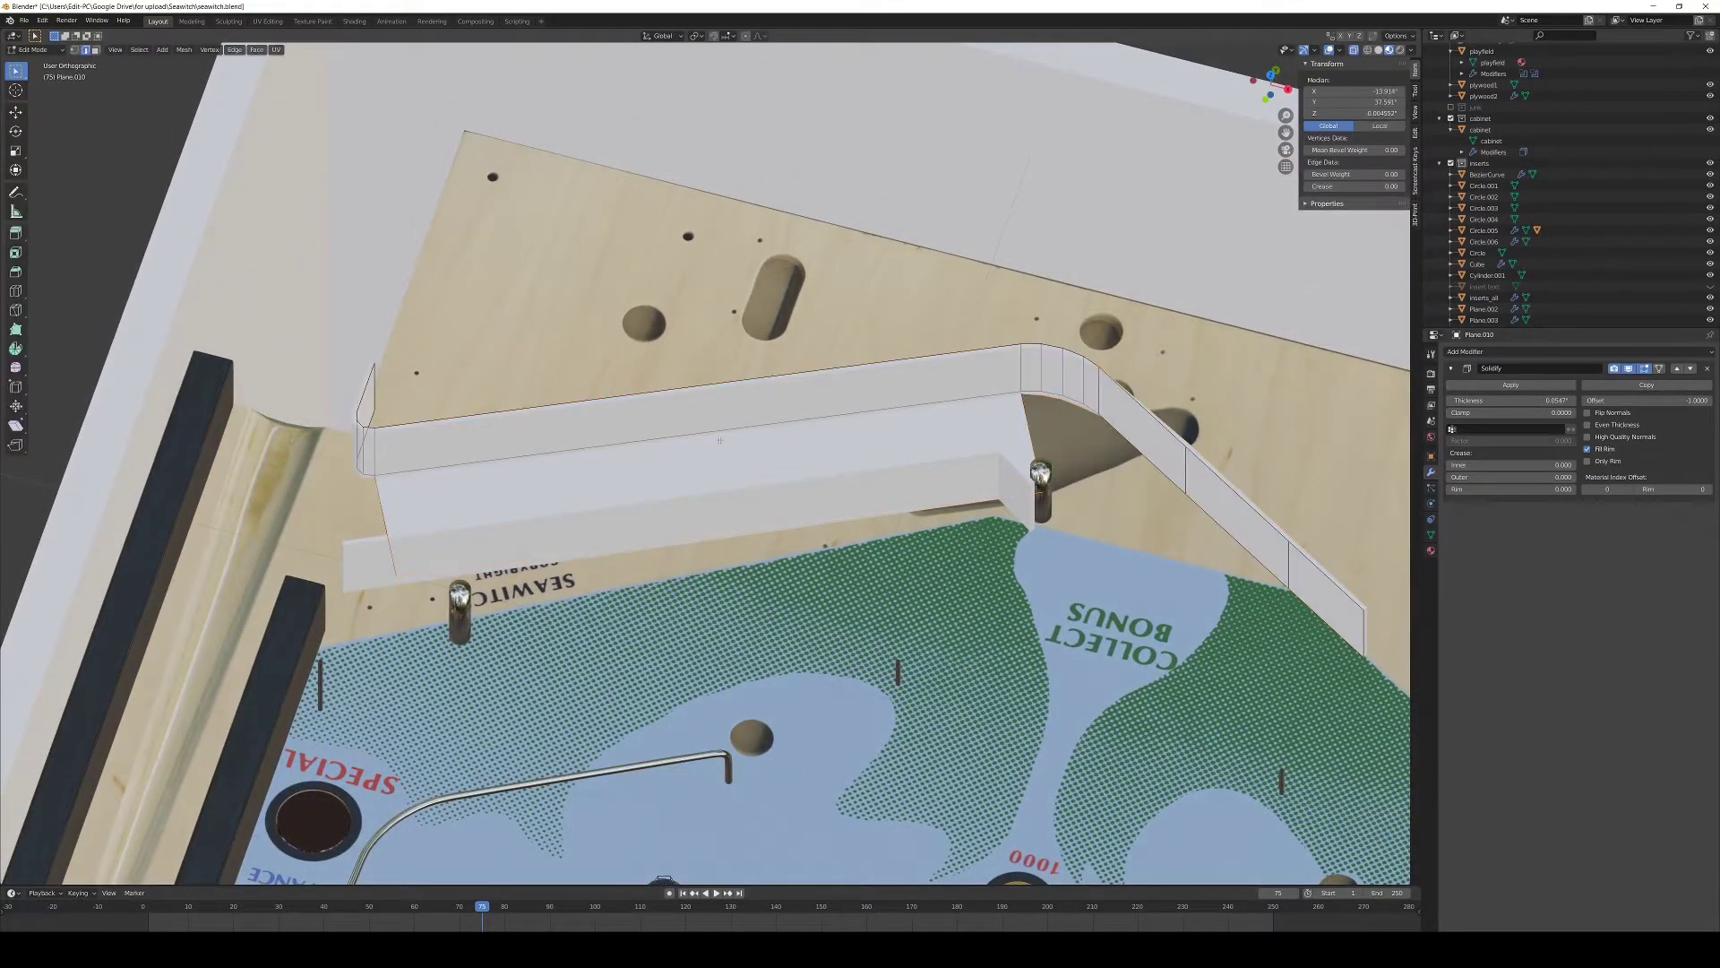
pyautogui.press('3')
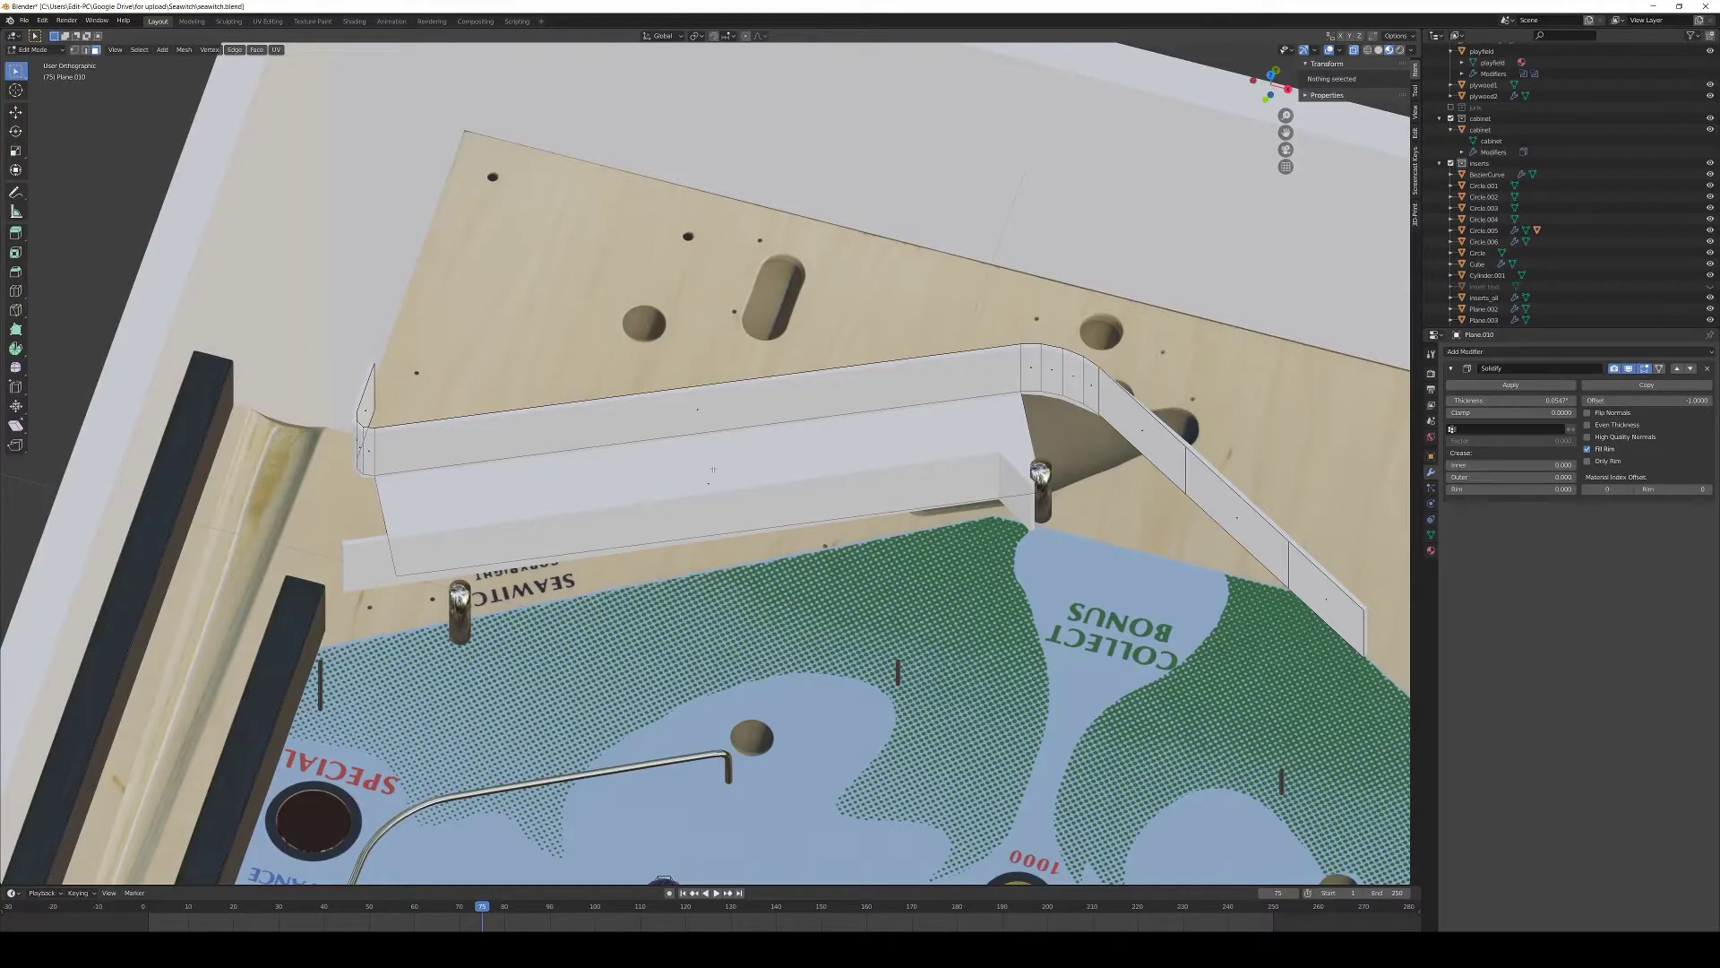
pyautogui.click(708, 470)
pyautogui.press('p')
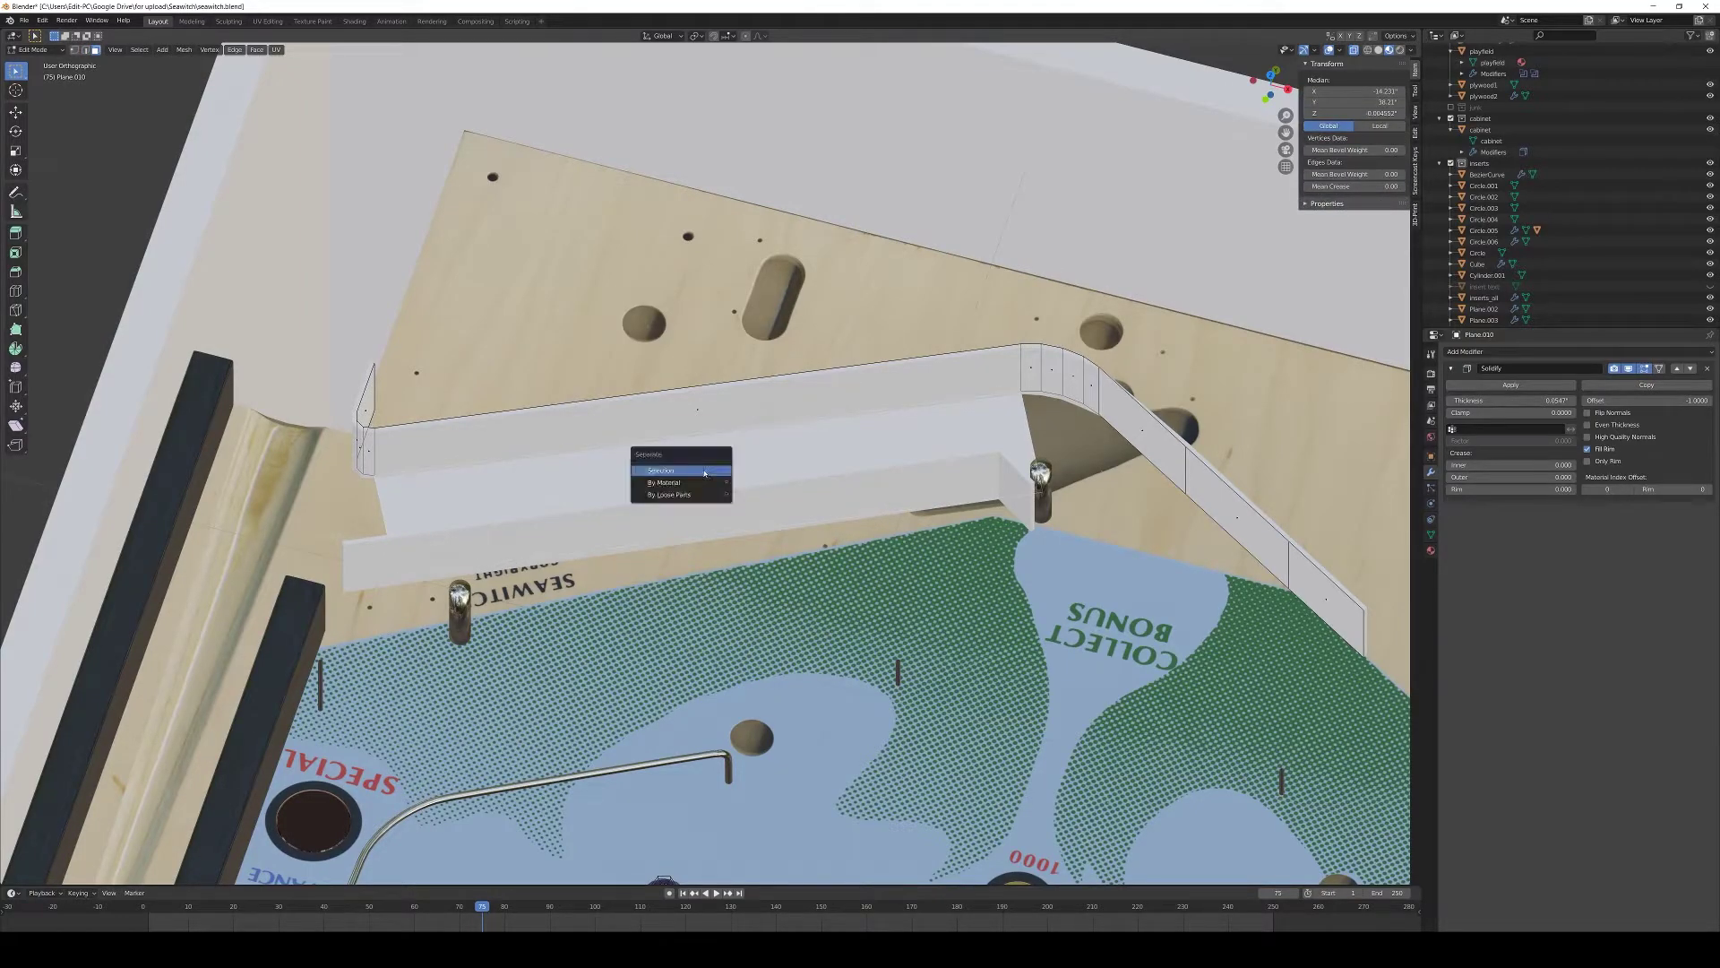
pyautogui.click(699, 469)
pyautogui.press('Tab')
# - Extend the base strip over the drain hole by moving its two corners there horizontally about 0.8 inch along the walls
pyautogui.moveTo(699, 469); pyautogui.dragTo(690, 517, button='middle')
pyautogui.click(672, 495)
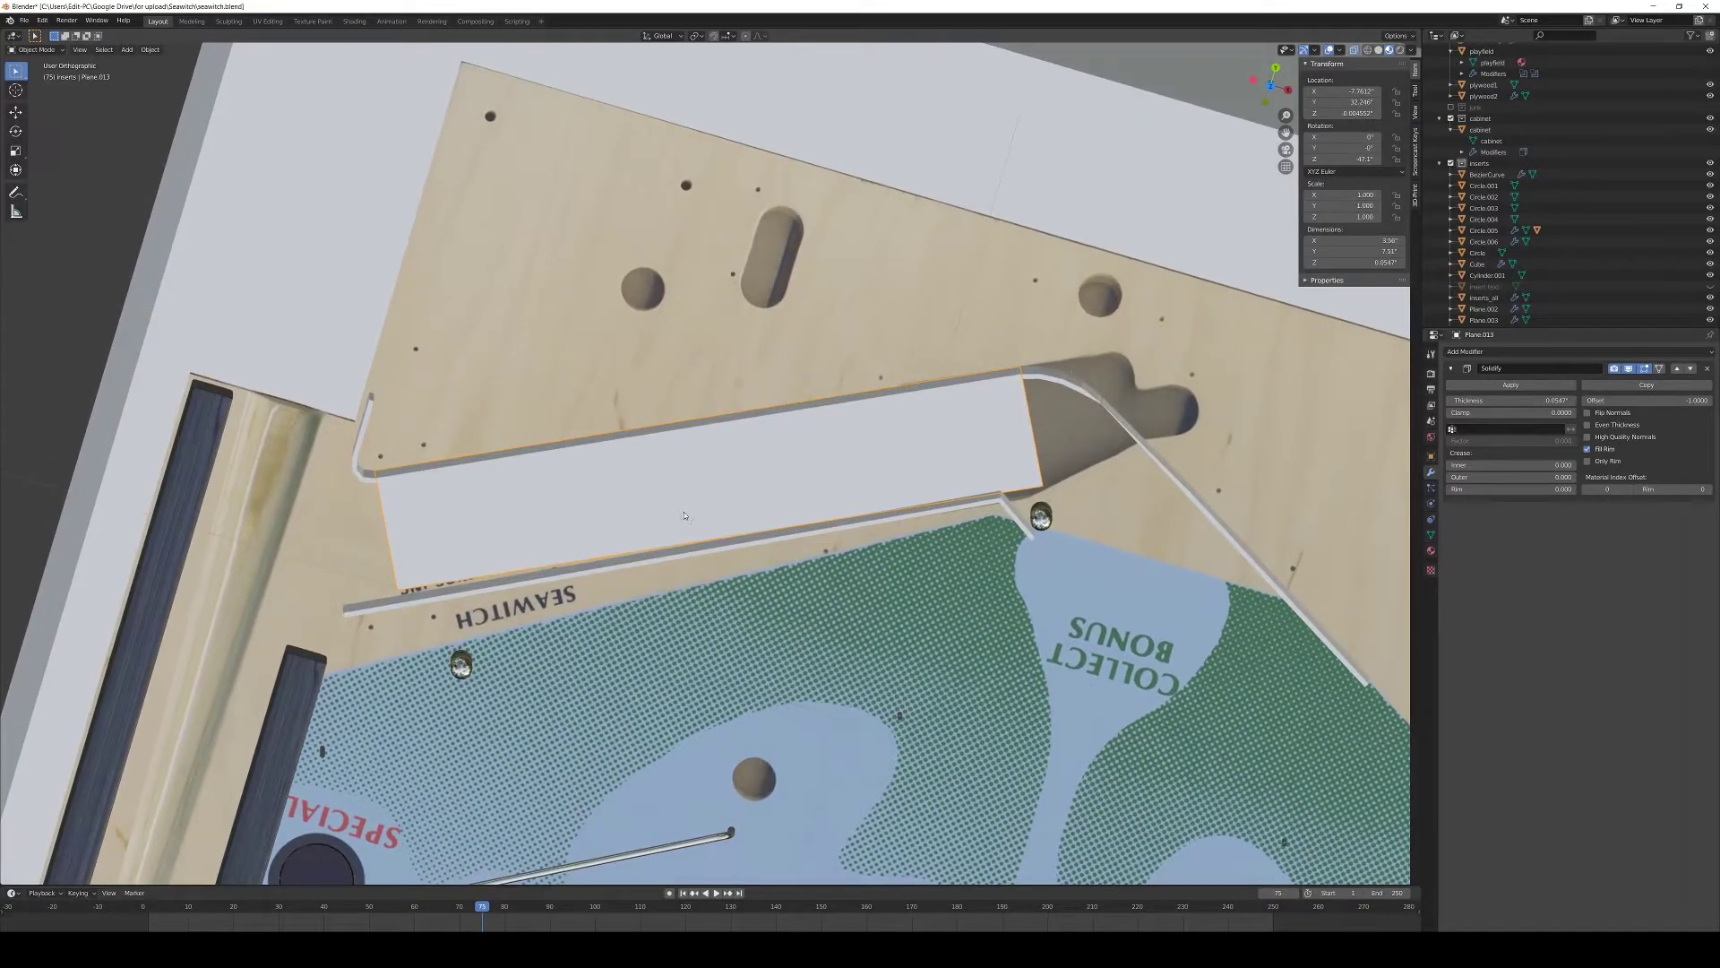
pyautogui.press('Tab')
pyautogui.press('KP_7')
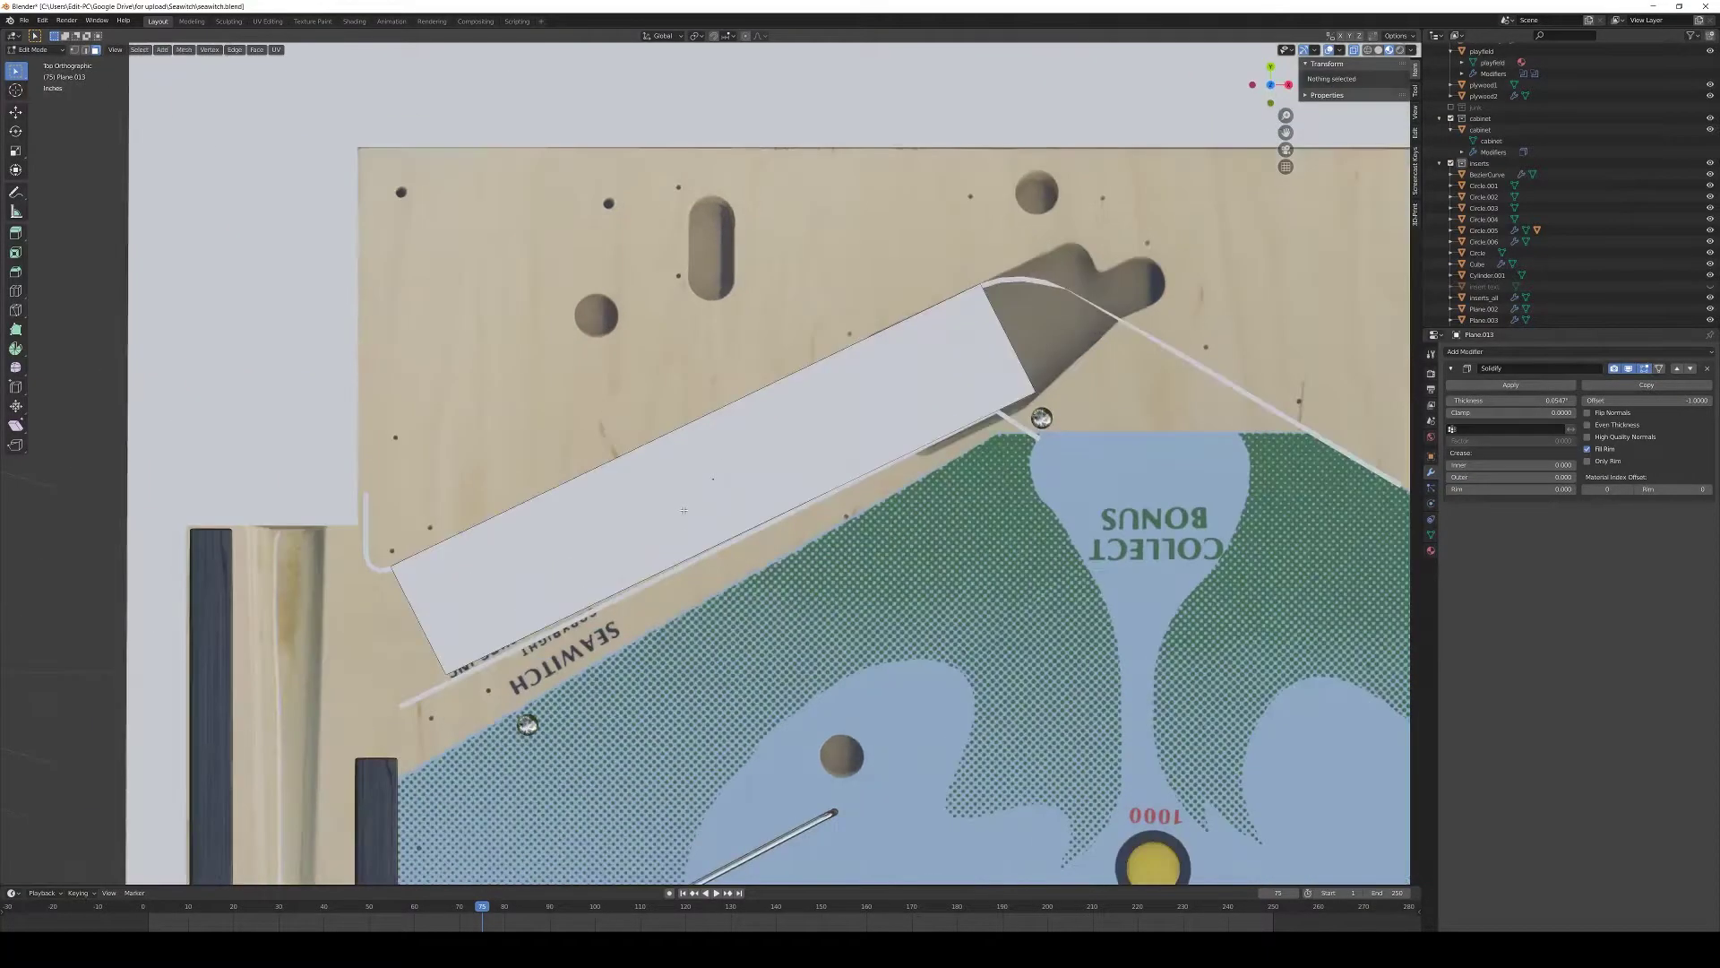
pyautogui.click(75, 50)
pyautogui.click(980, 282)
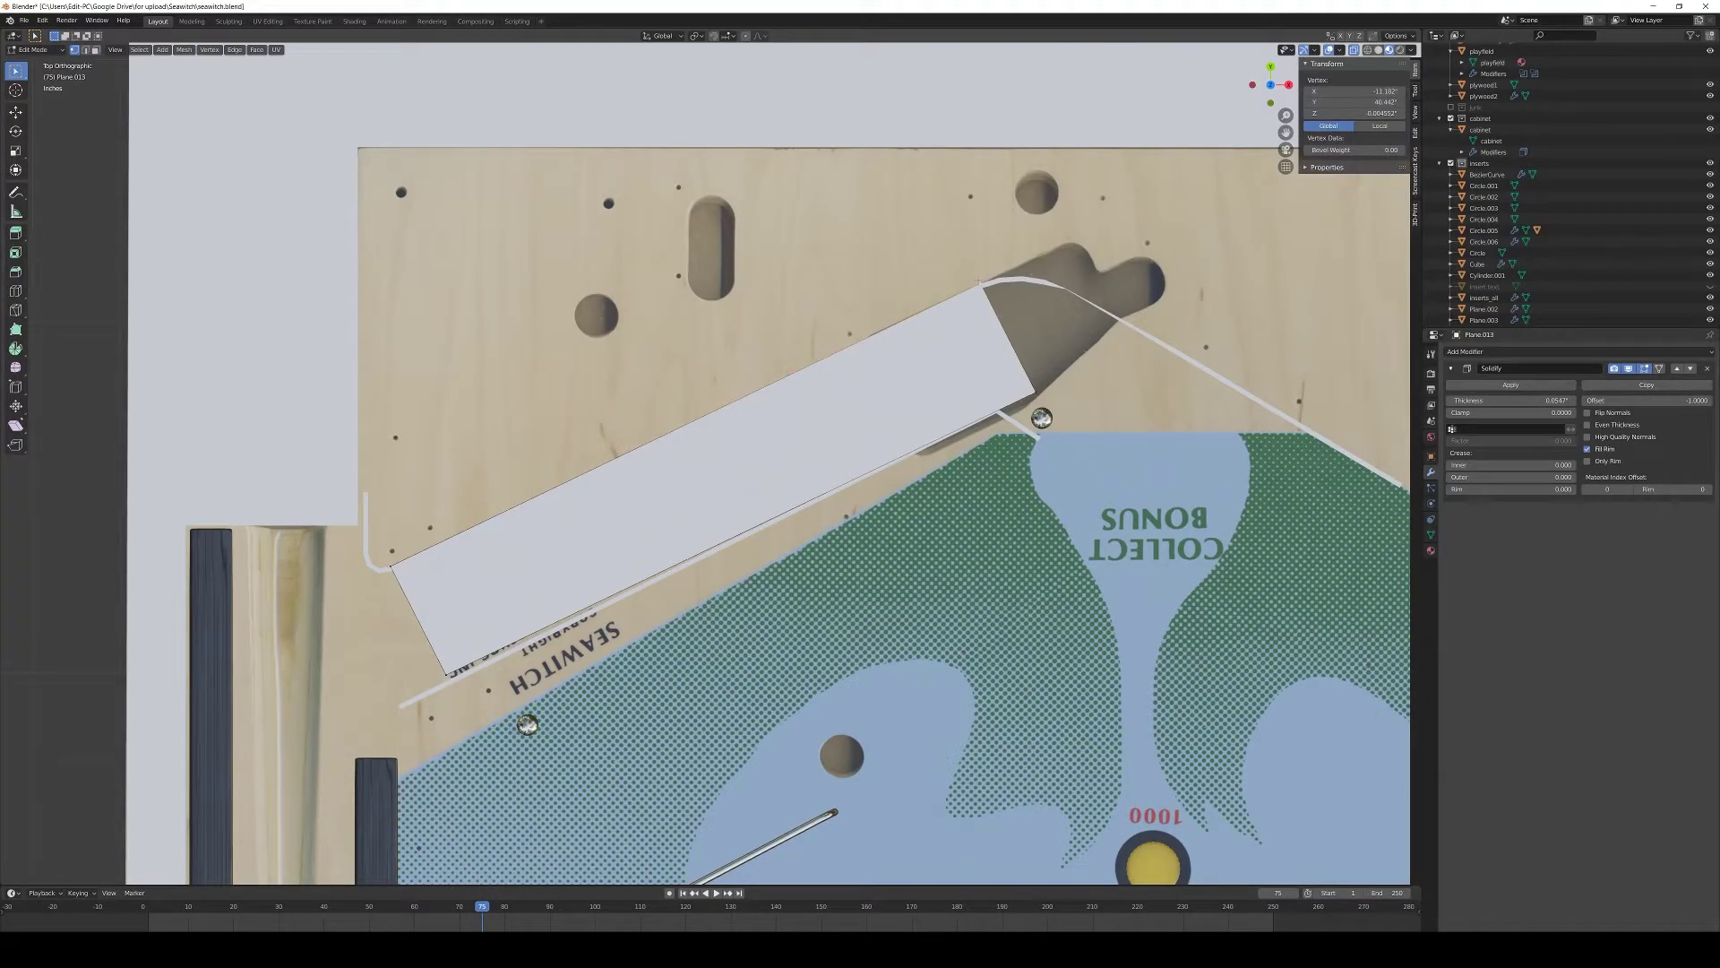
pyautogui.press('g')
pyautogui.hotkey('shift', 'z')
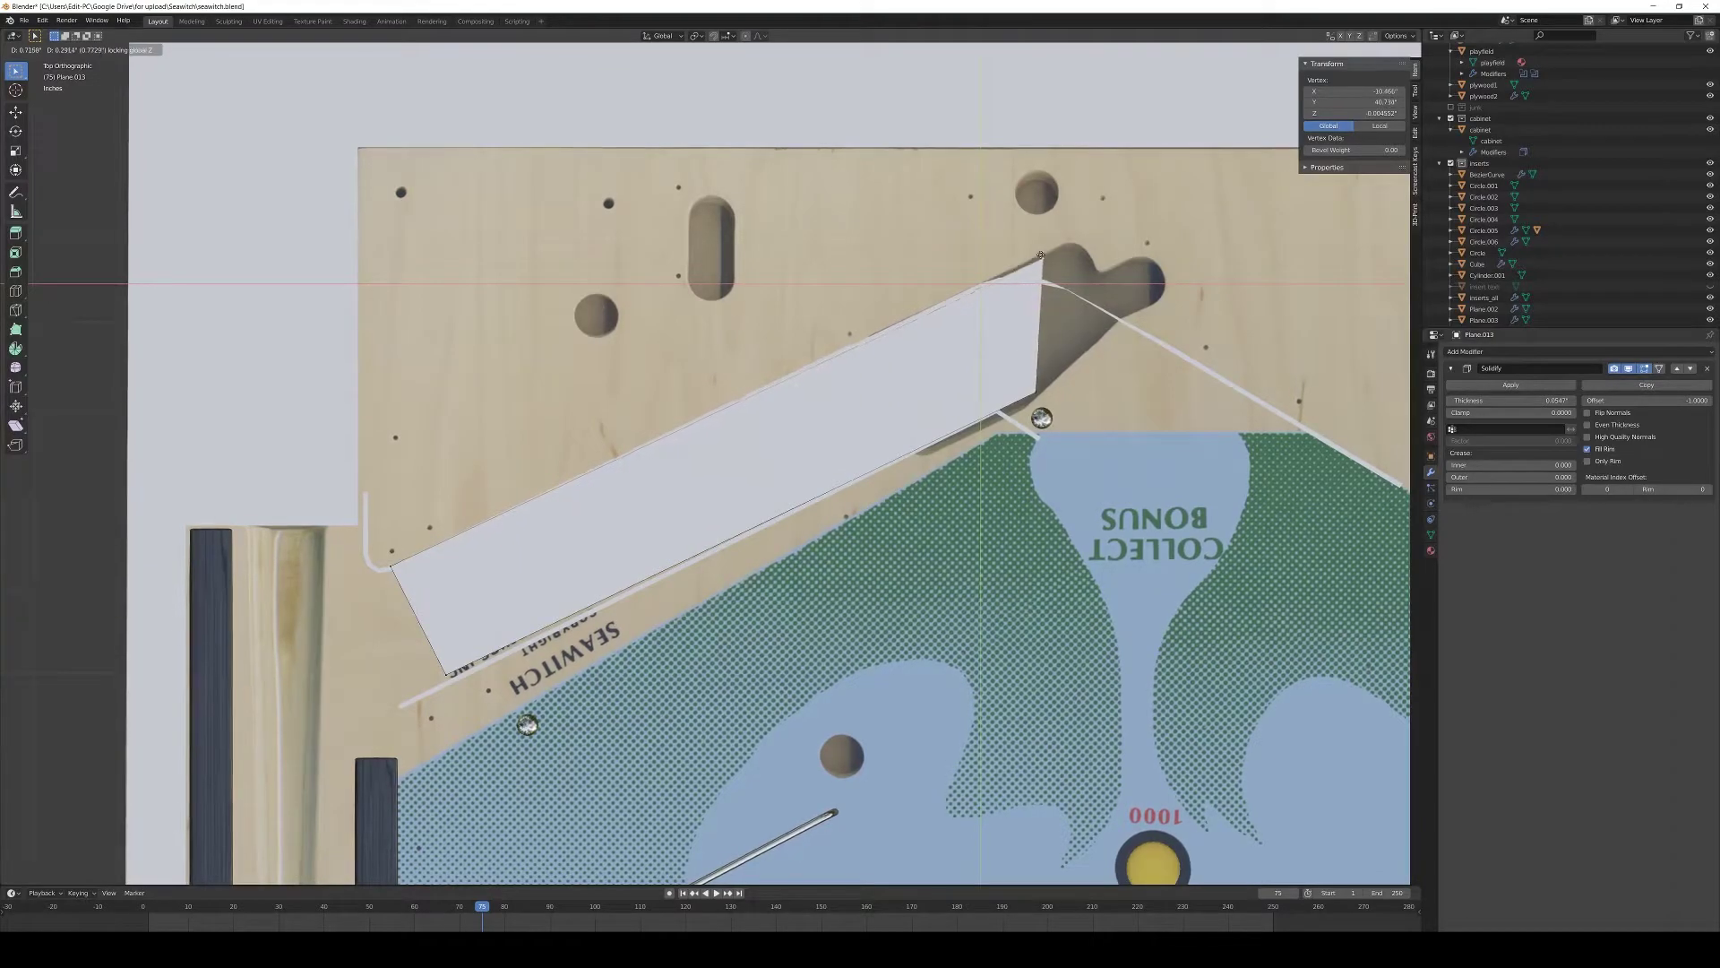
pyautogui.click(1040, 254)
pyautogui.click(1037, 394)
pyautogui.press('g')
pyautogui.hotkey('shift', 'z')
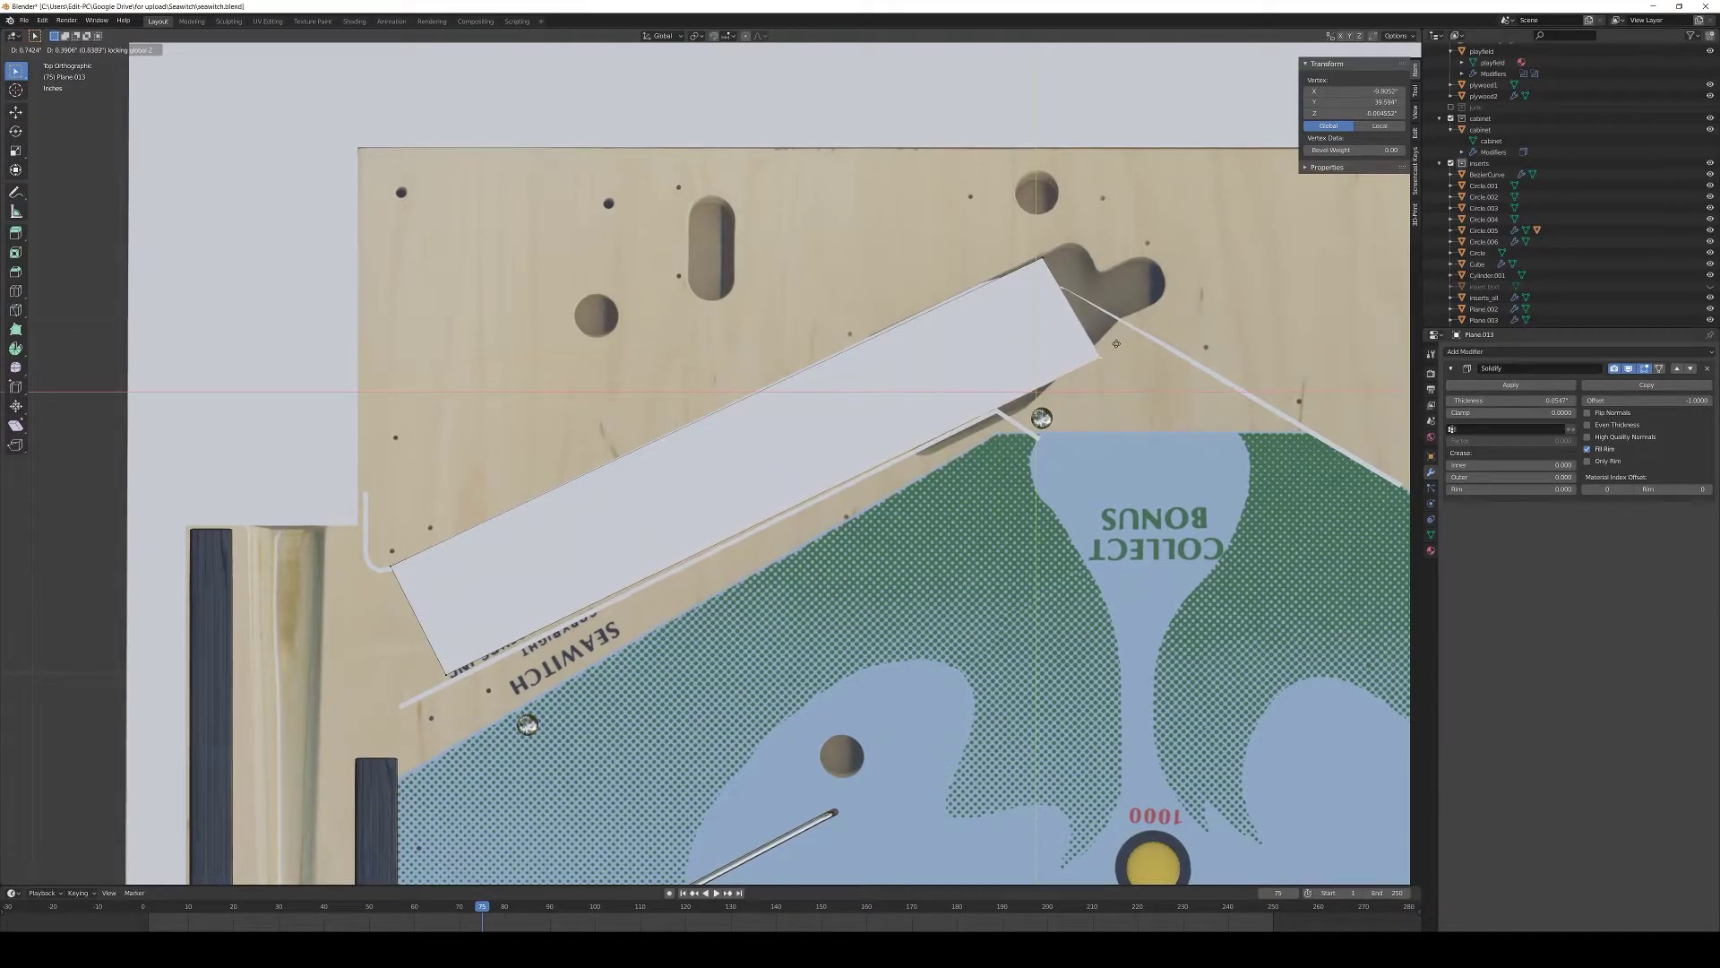
pyautogui.click(1116, 342)
# - Move the two base strip corners at the shooter-lane end horizontally outward by about 0.5 inch, alongside the wall ends
pyautogui.click(447, 672)
pyautogui.press('g')
pyautogui.hotkey('shift', 'z')
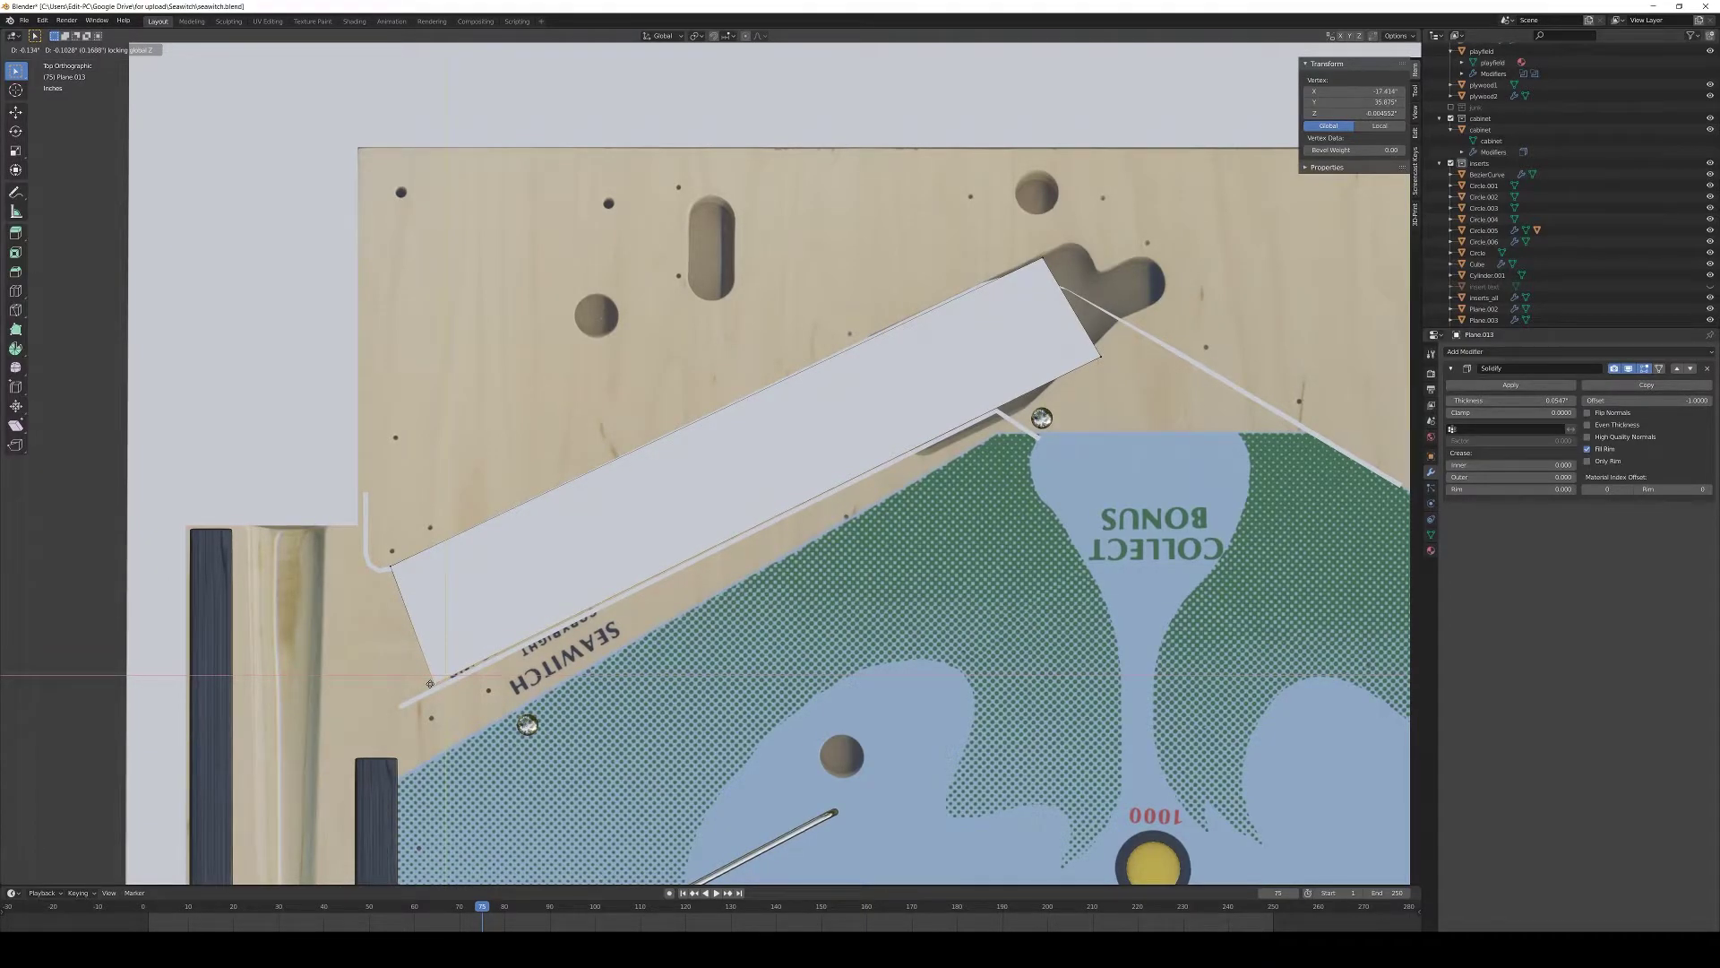
pyautogui.click(430, 684)
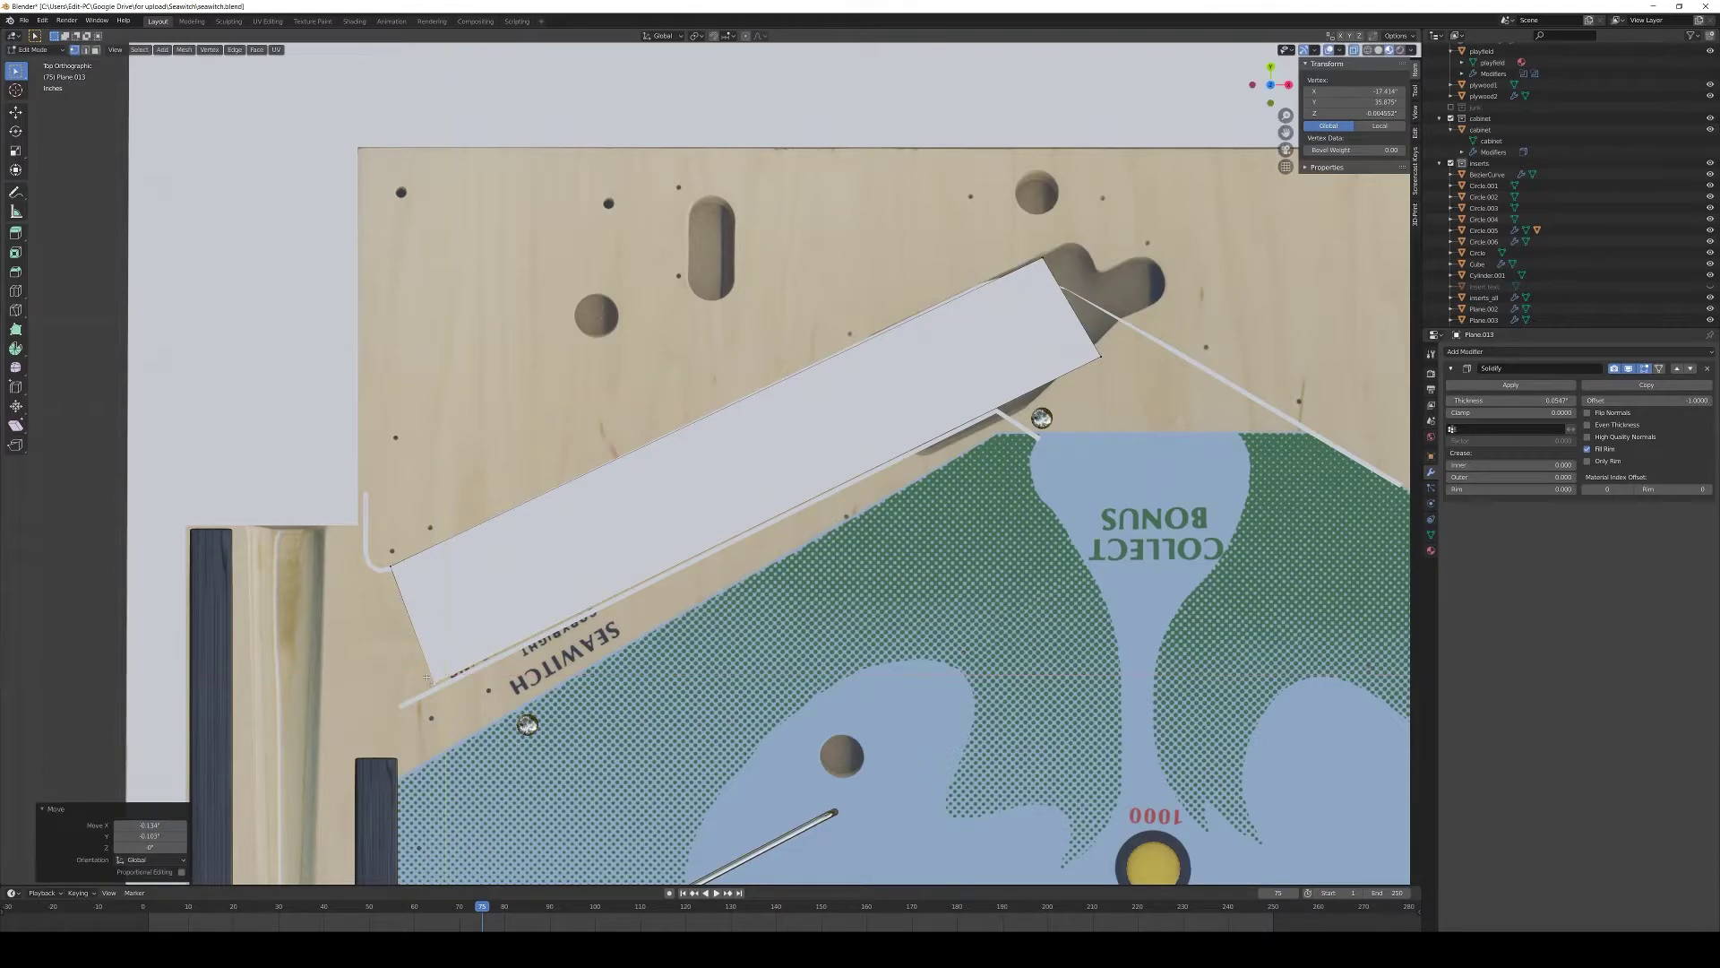
pyautogui.click(393, 567)
pyautogui.press('g')
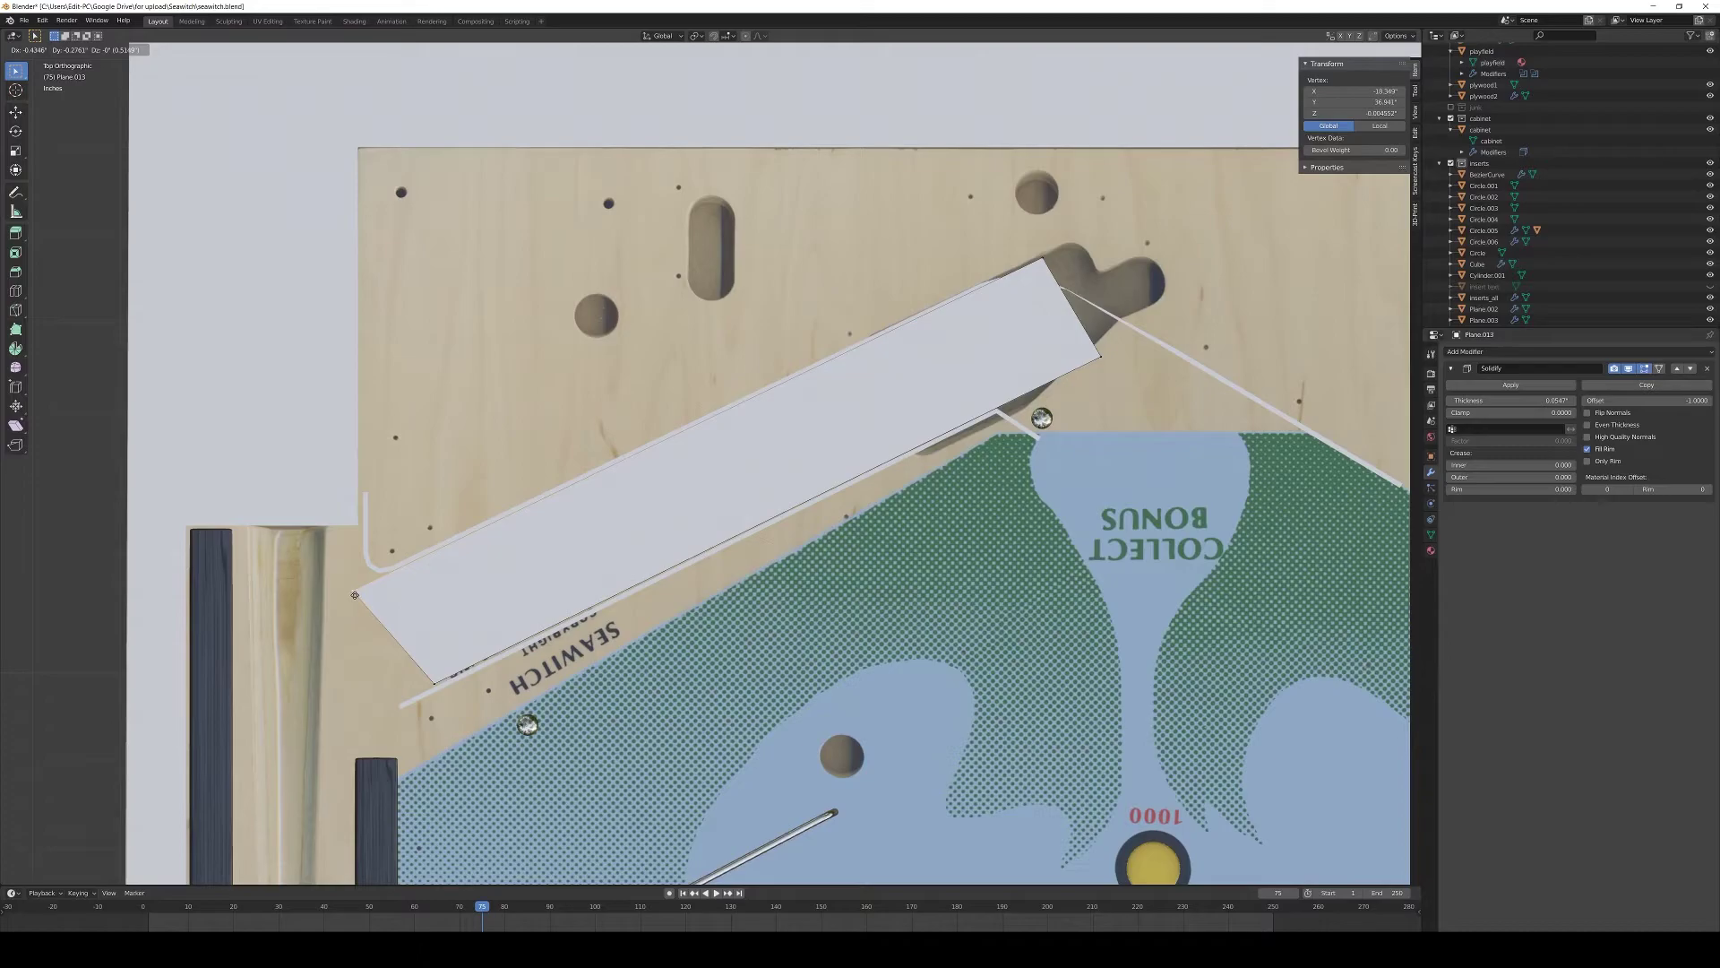
pyautogui.click(354, 594)
pyautogui.click(423, 685)
pyautogui.press('g')
pyautogui.hotkey('shift', 'z')
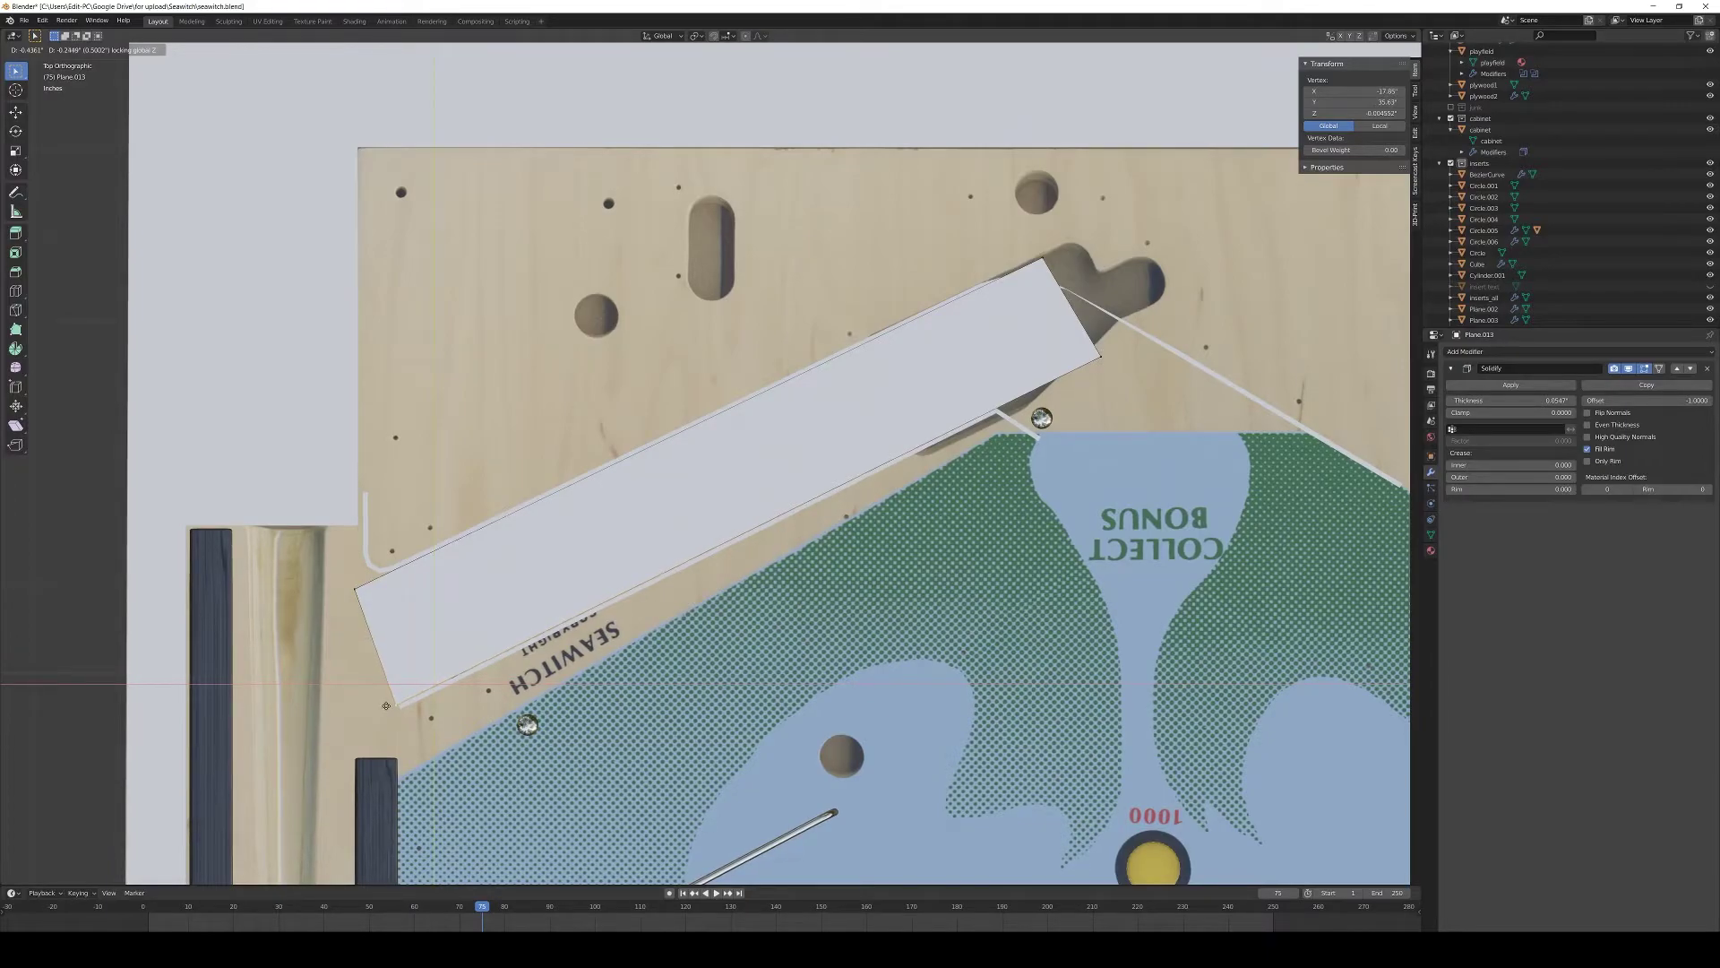
pyautogui.click(388, 704)
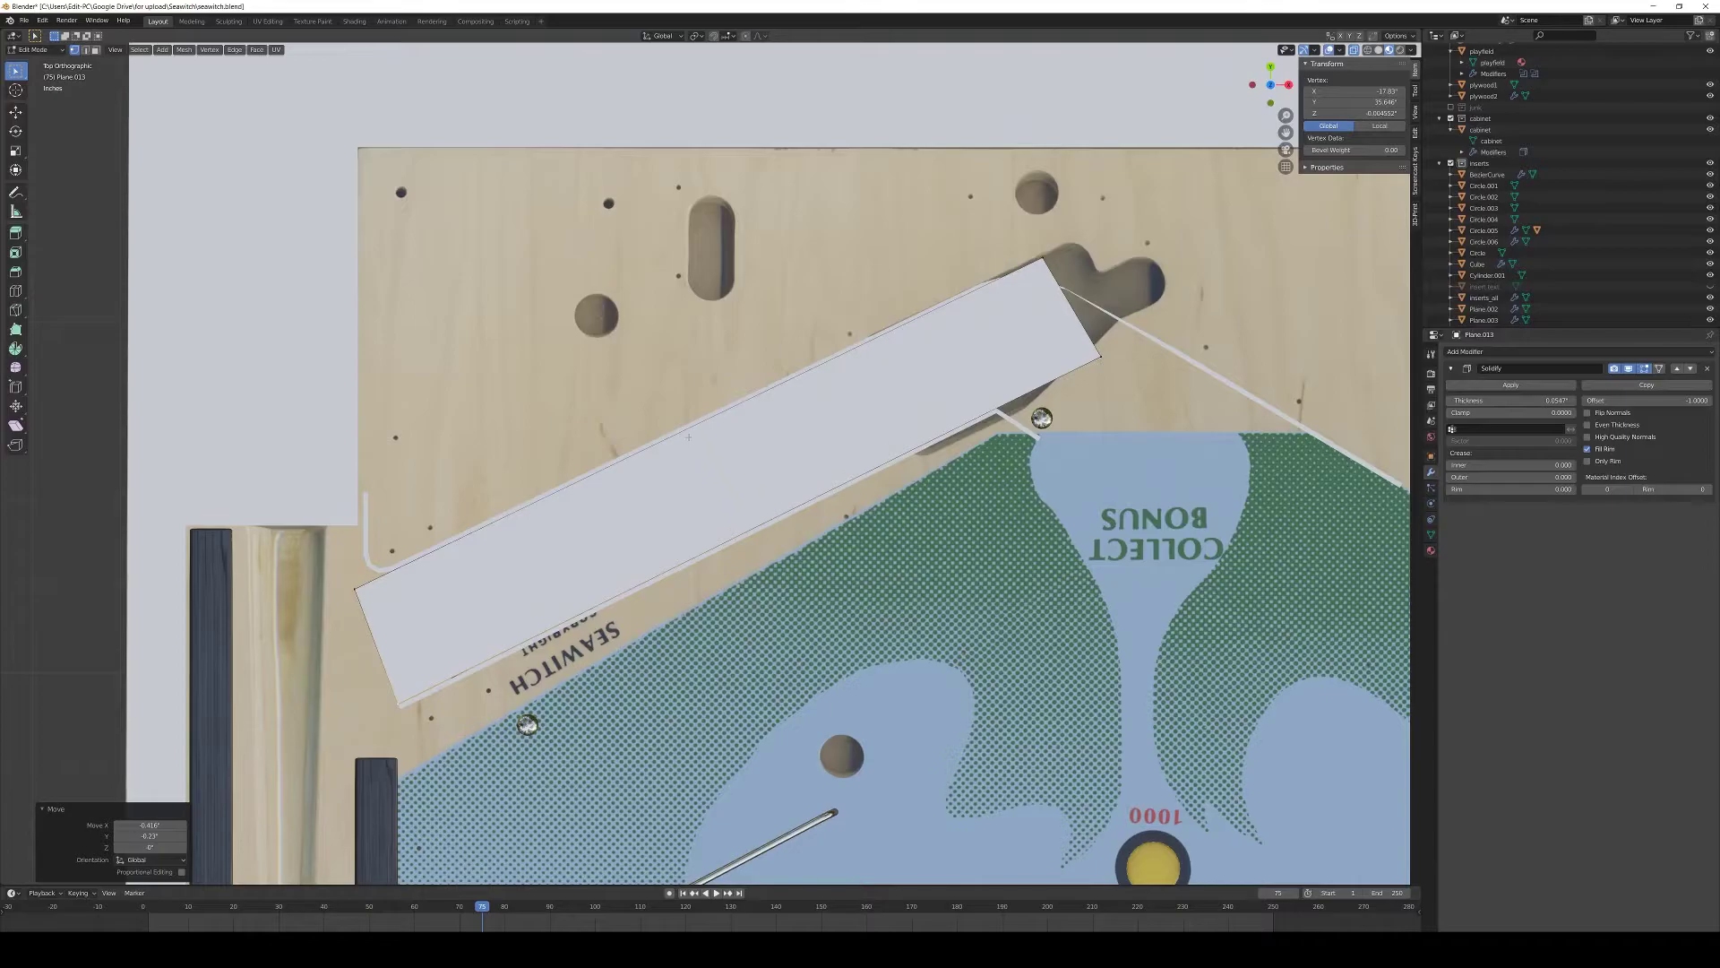
# - Add two crosswise loop cuts to the base strip, one near the shooter-lane end and one partway toward the drain hole
pyautogui.press('g')
pyautogui.press('g')
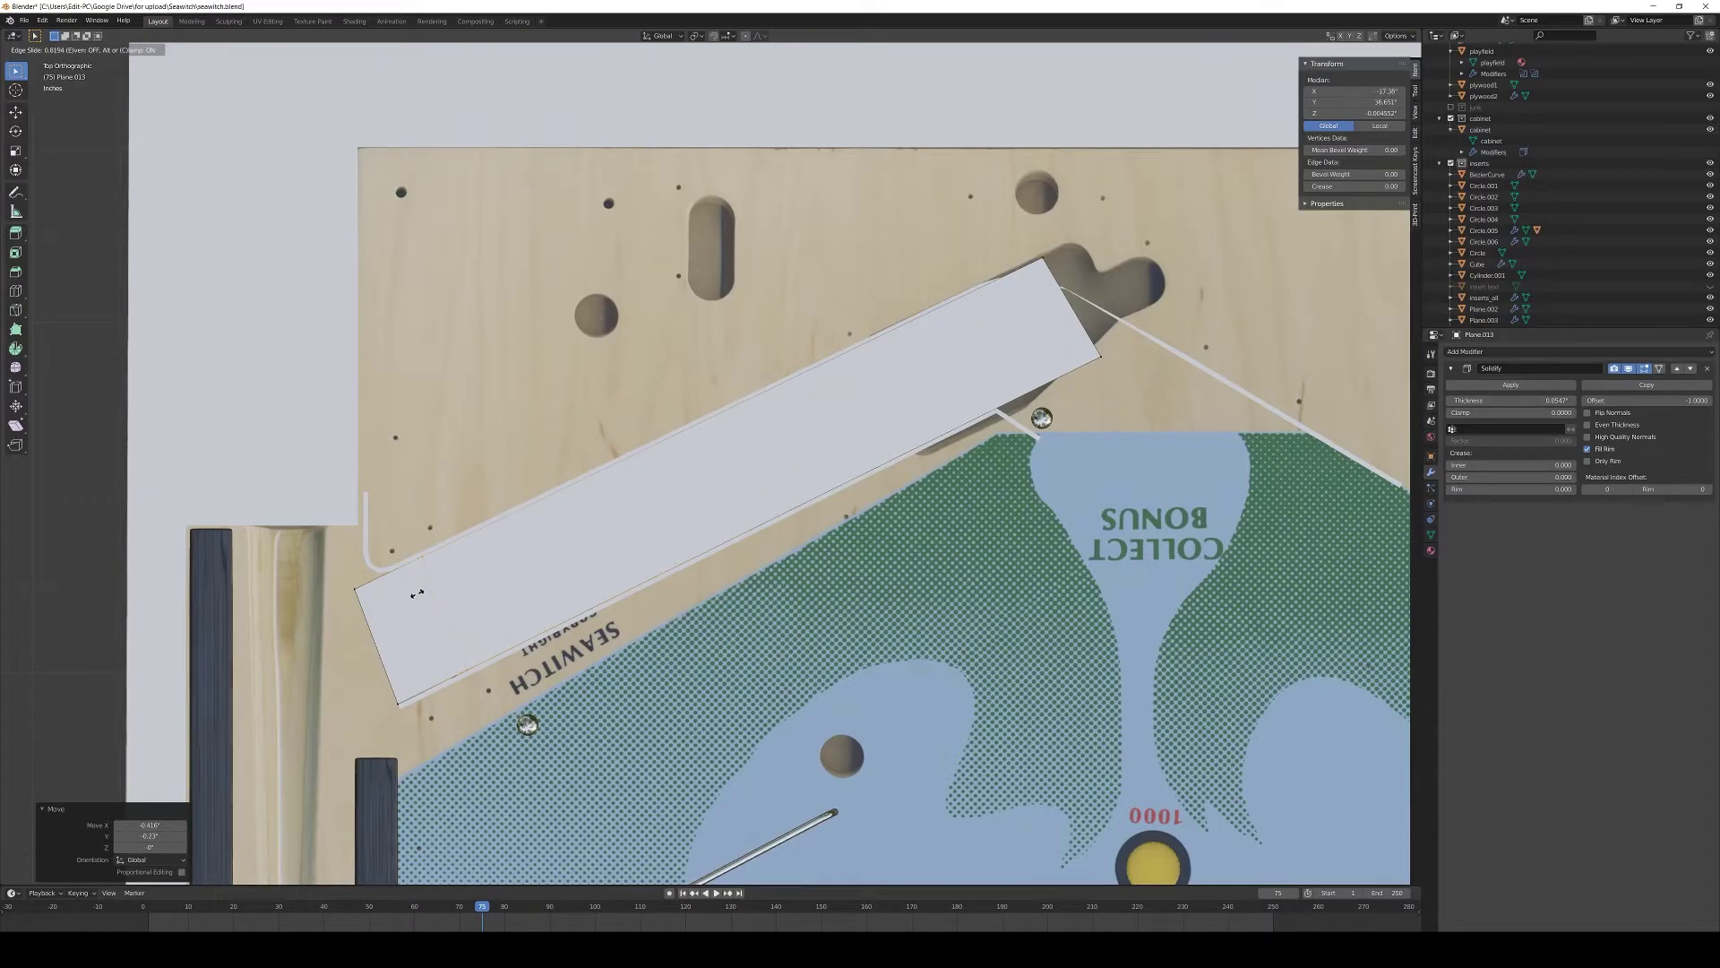
pyautogui.click(421, 590)
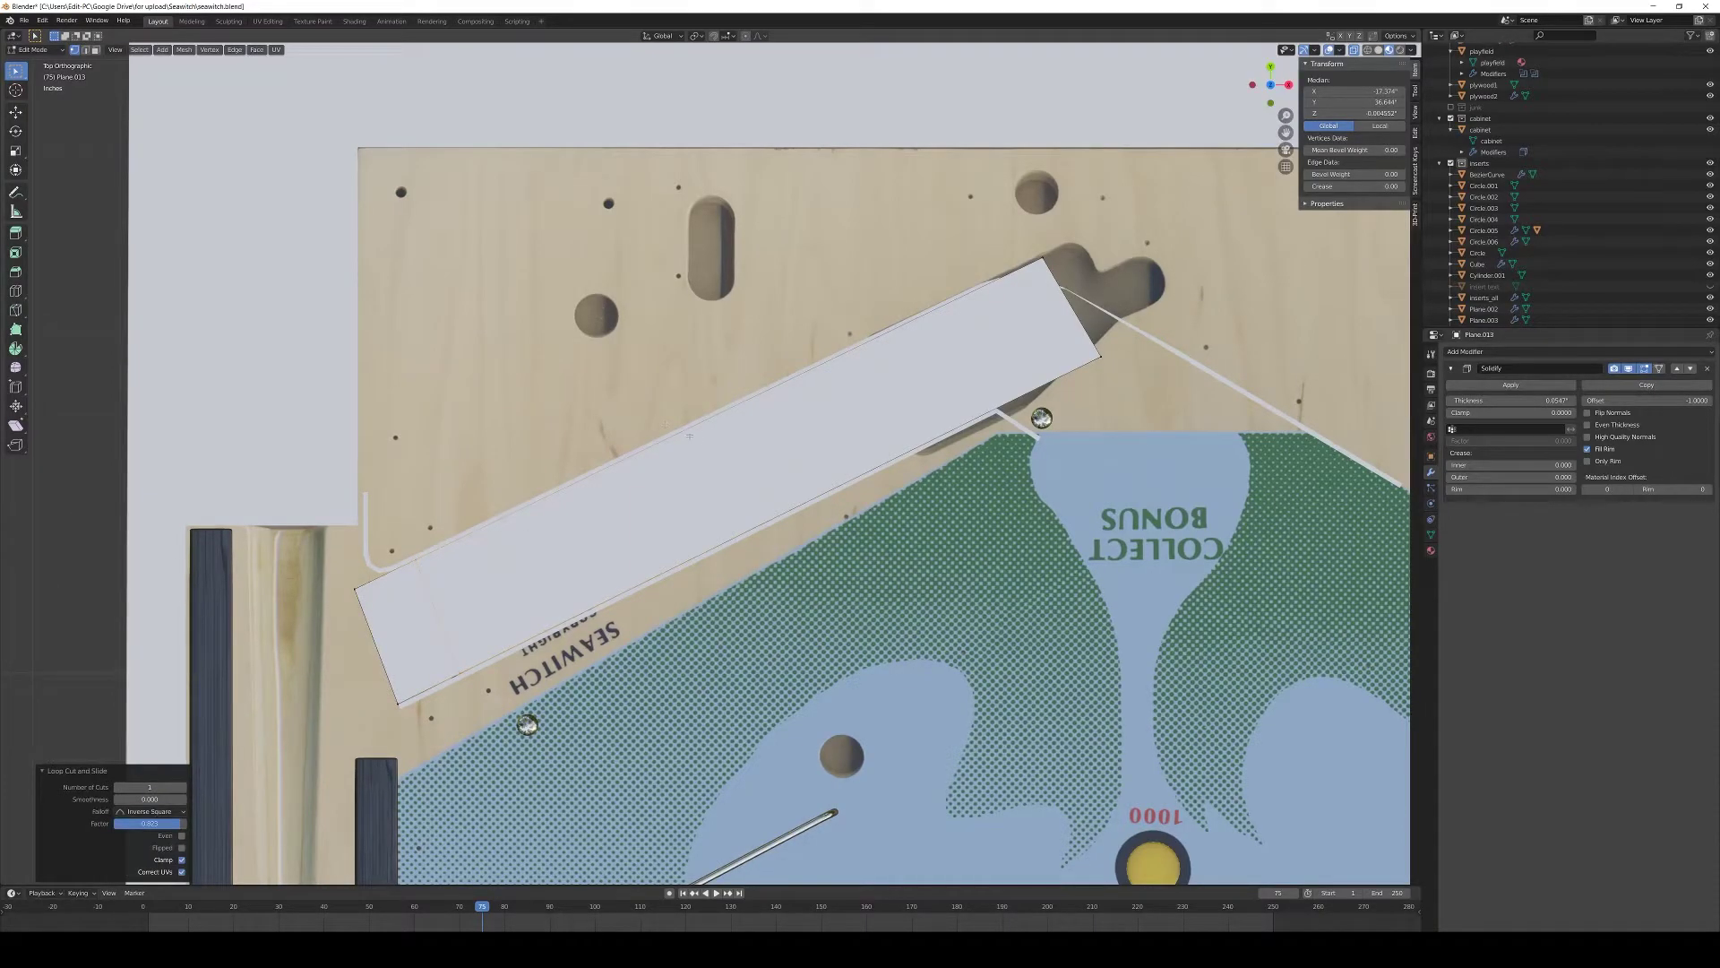
pyautogui.press('g')
pyautogui.press('g')
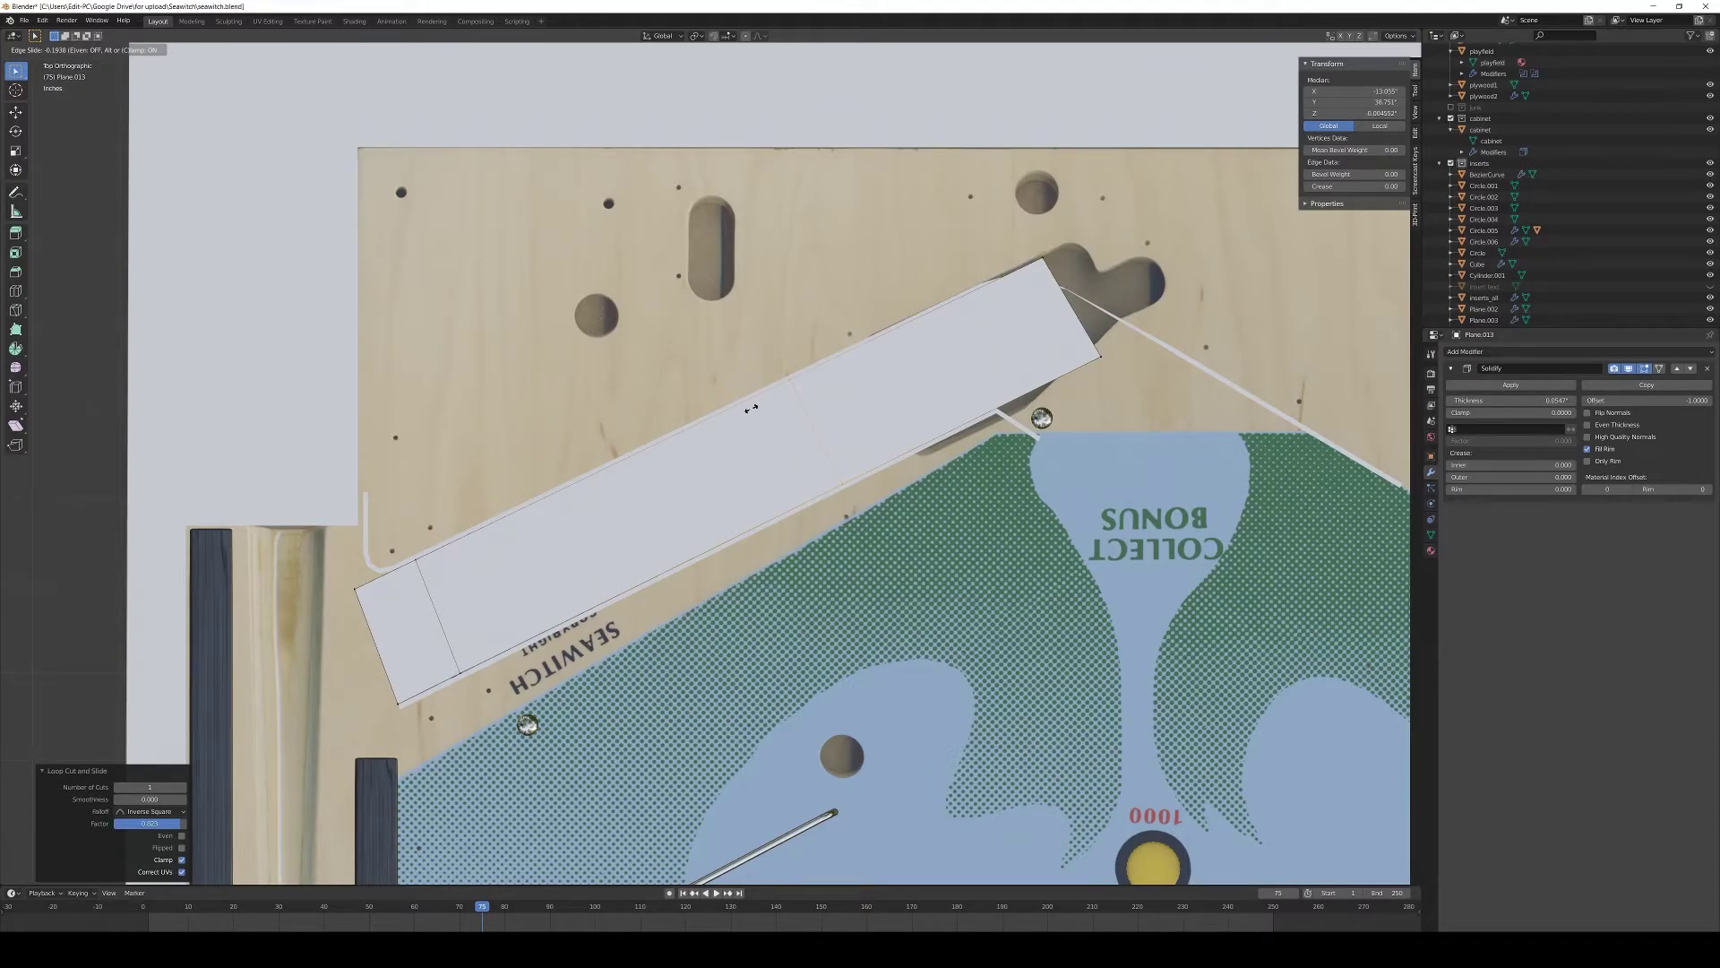
pyautogui.click(721, 414)
# - Try to move the base strip's second cross cut vertically by about 0.23 inch
pyautogui.moveTo(722, 414); pyautogui.dragTo(757, 403, button='middle')
pyautogui.press('g')
pyautogui.press('z')
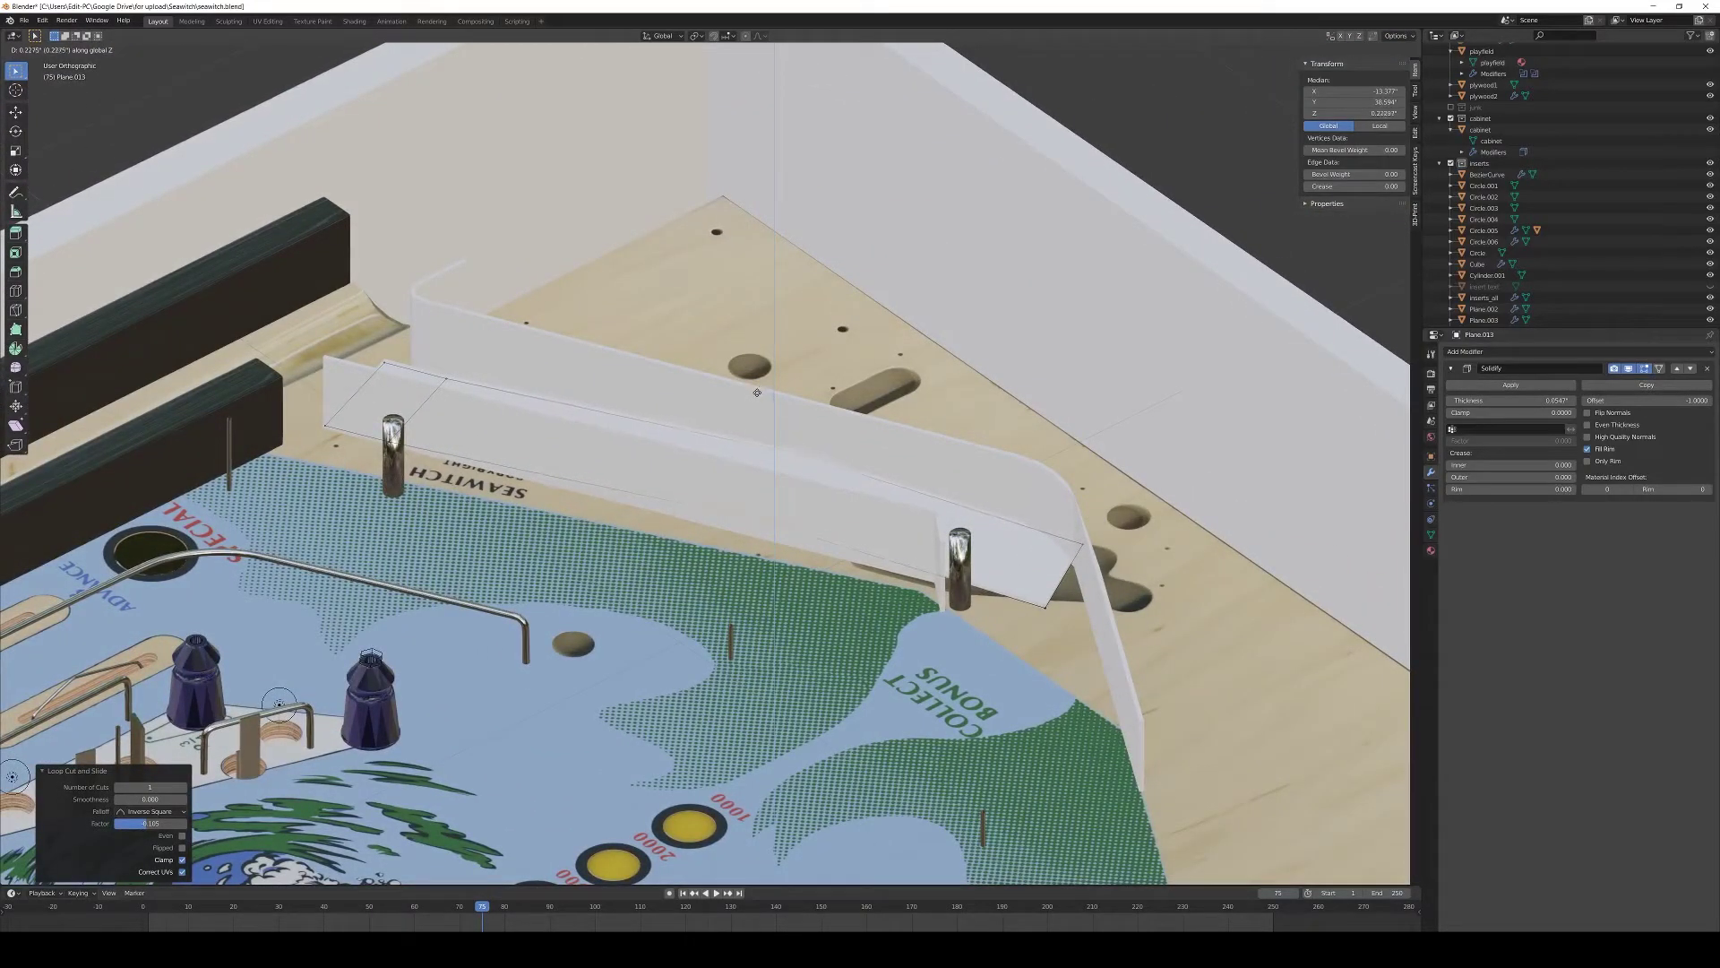
pyautogui.click(759, 385)
pyautogui.hotkey('ctrl', 'z')
pyautogui.hotkey('ctrl', 'z')
pyautogui.hotkey('ctrl', 'z')
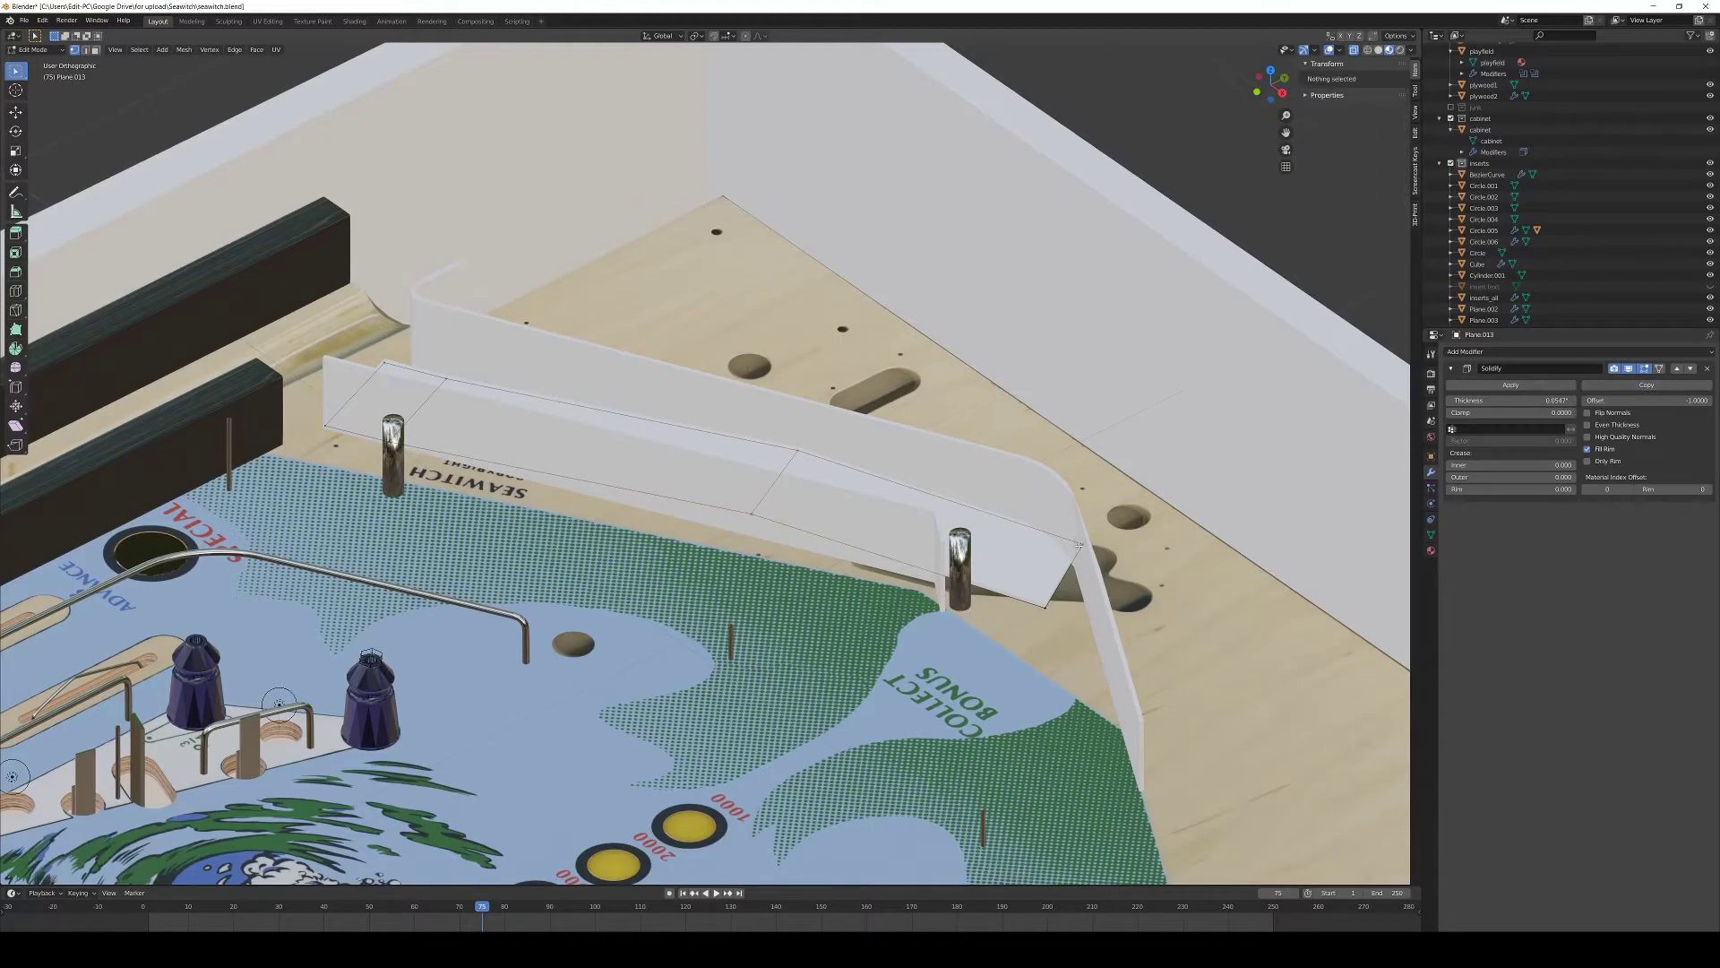
# - Lower the base strip's end edge at the drain hole by about 0.3 inch along Z, sloping that section into the hole
pyautogui.press('g')
pyautogui.press('z')
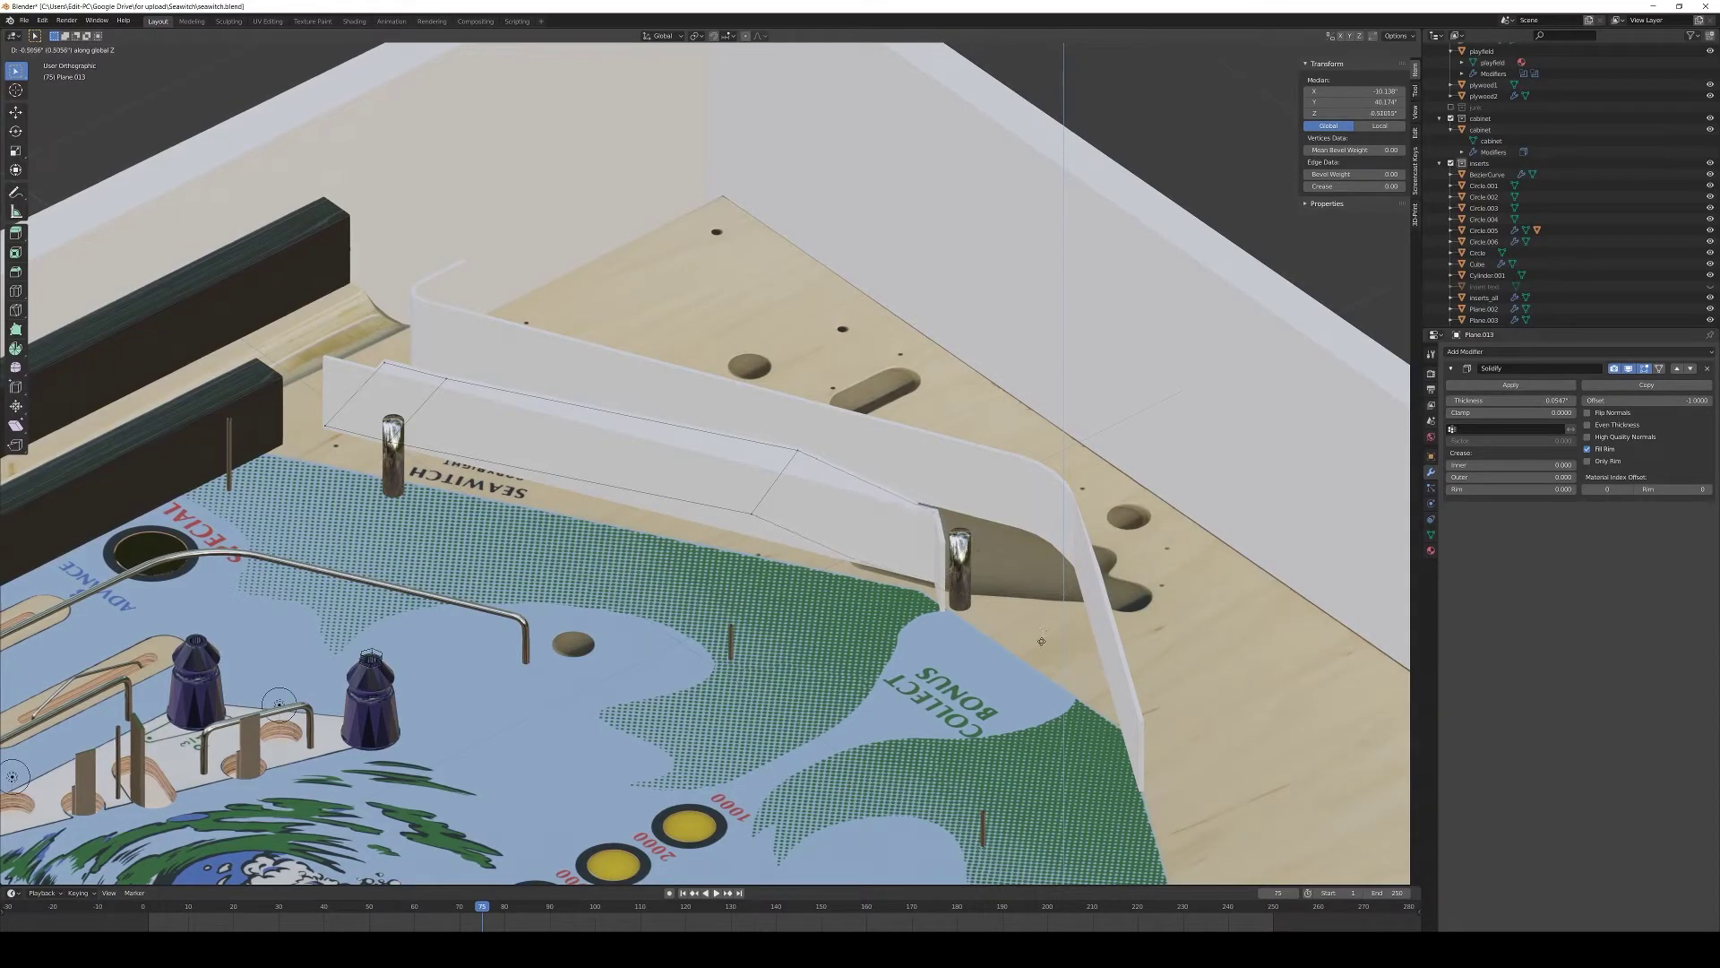
pyautogui.click(1036, 634)
pyautogui.moveTo(1037, 635); pyautogui.dragTo(1066, 346, button='middle')
pyautogui.press('Tab')
pyautogui.press('Tab')
pyautogui.scroll(-2, 1066, 346)
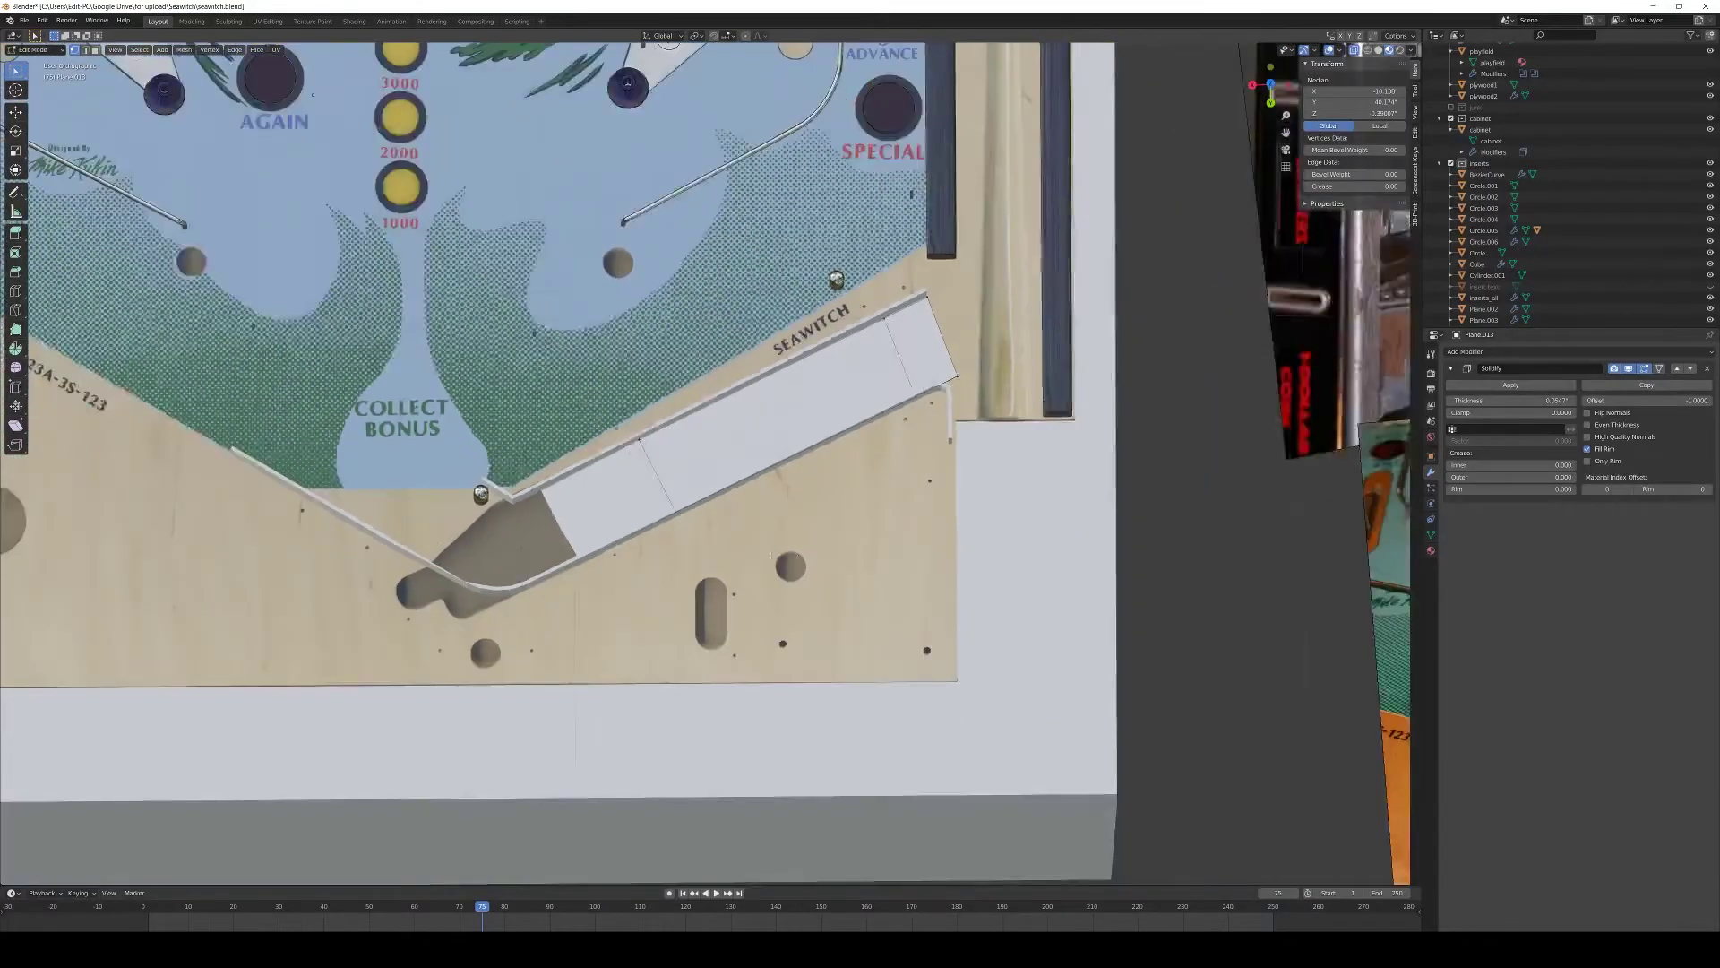
pyautogui.moveTo(766, 553); pyautogui.dragTo(874, 446, button='middle')
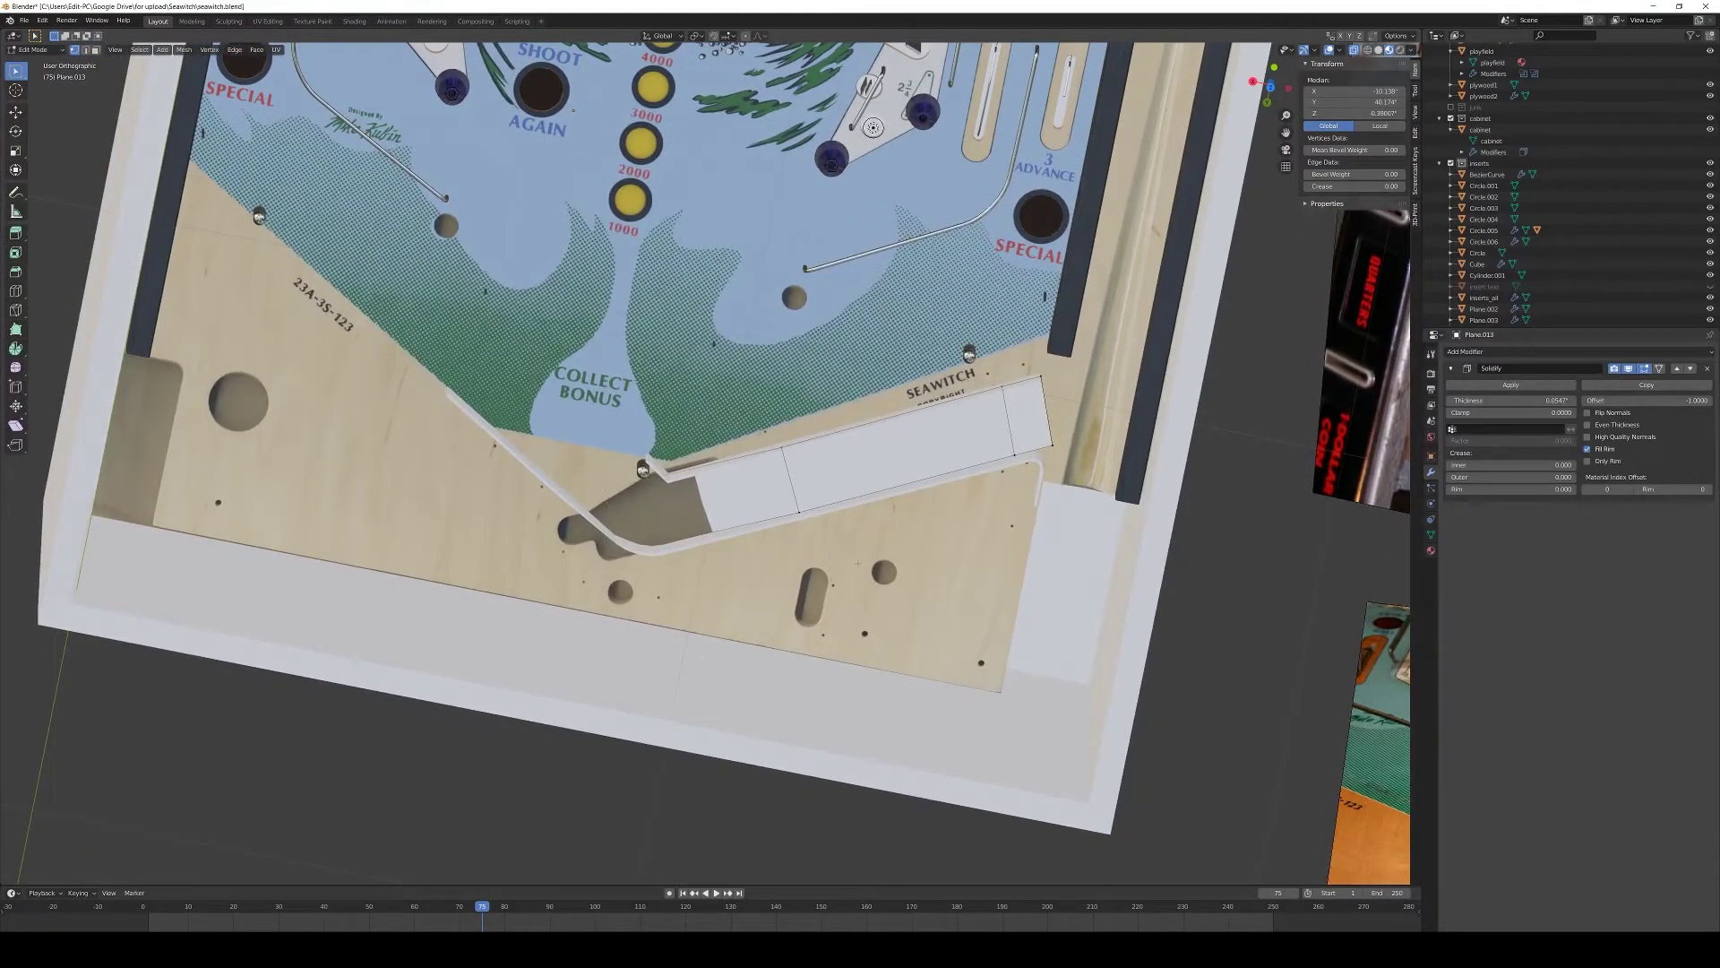
pyautogui.moveTo(909, 565)
pyautogui.mouseDown(button='middle')
pyautogui.moveTo(881, 534)
pyautogui.moveTo(869, 574)
pyautogui.moveTo(888, 580)
pyautogui.mouseUp(button='middle')
pyautogui.press('Tab')
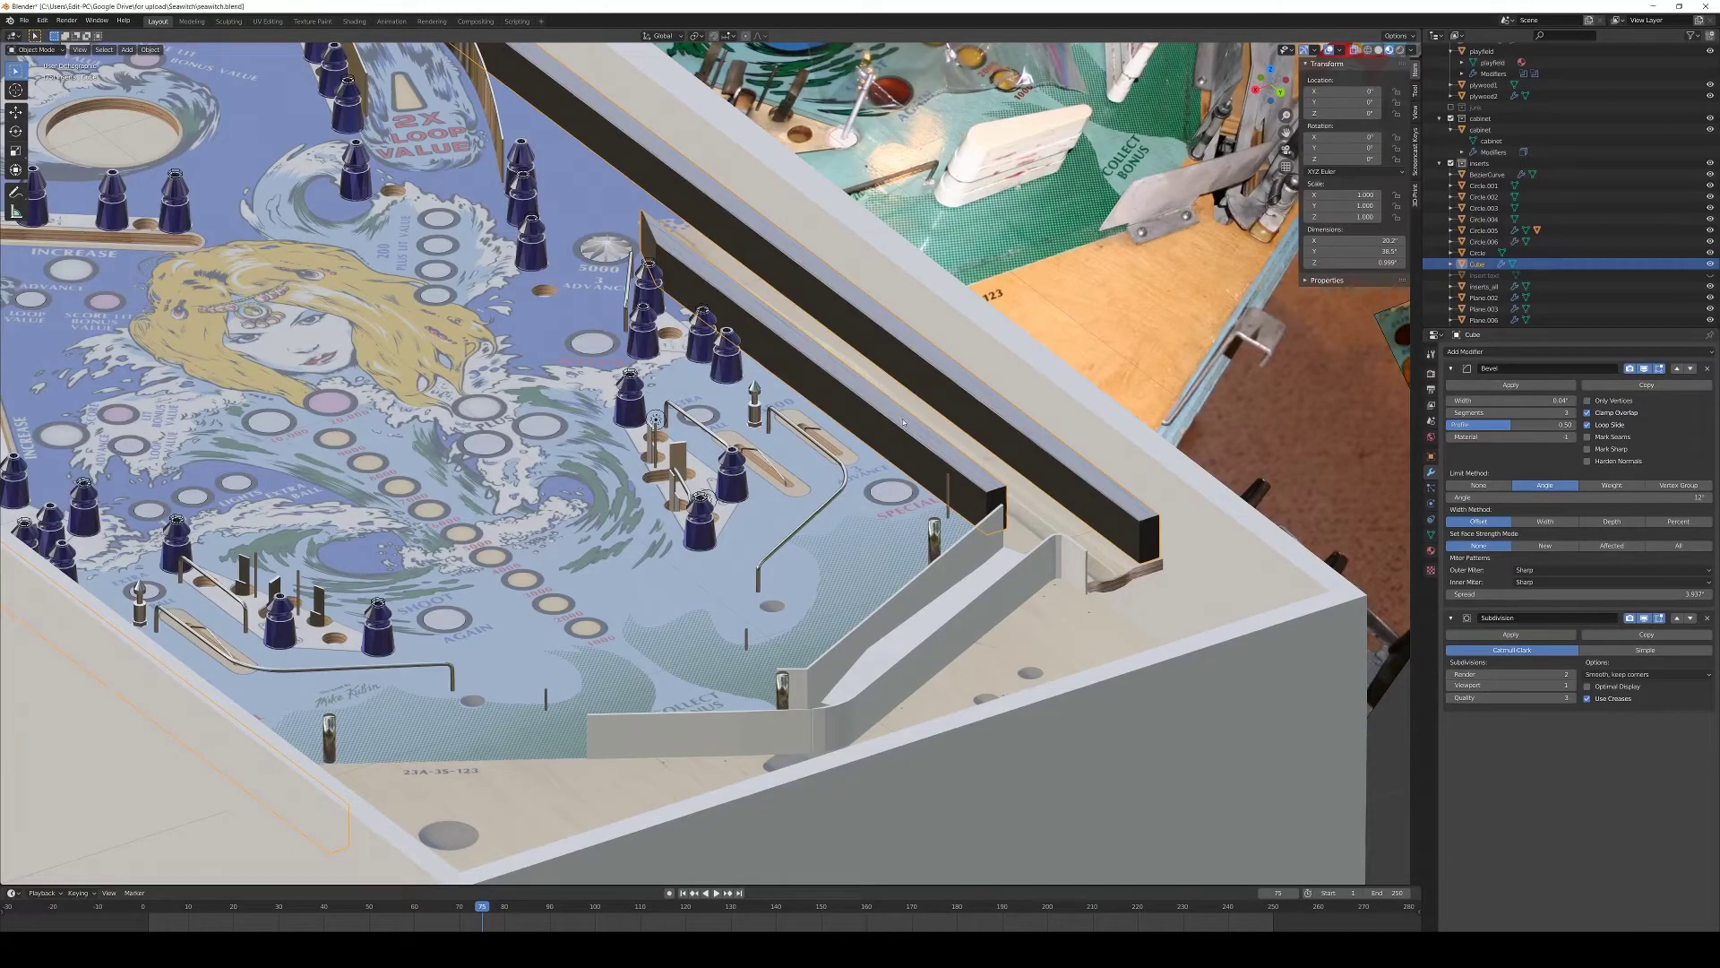
# - Isolate the black wooden rails object in local view and show it from the side
pyautogui.press('KP_Divide')
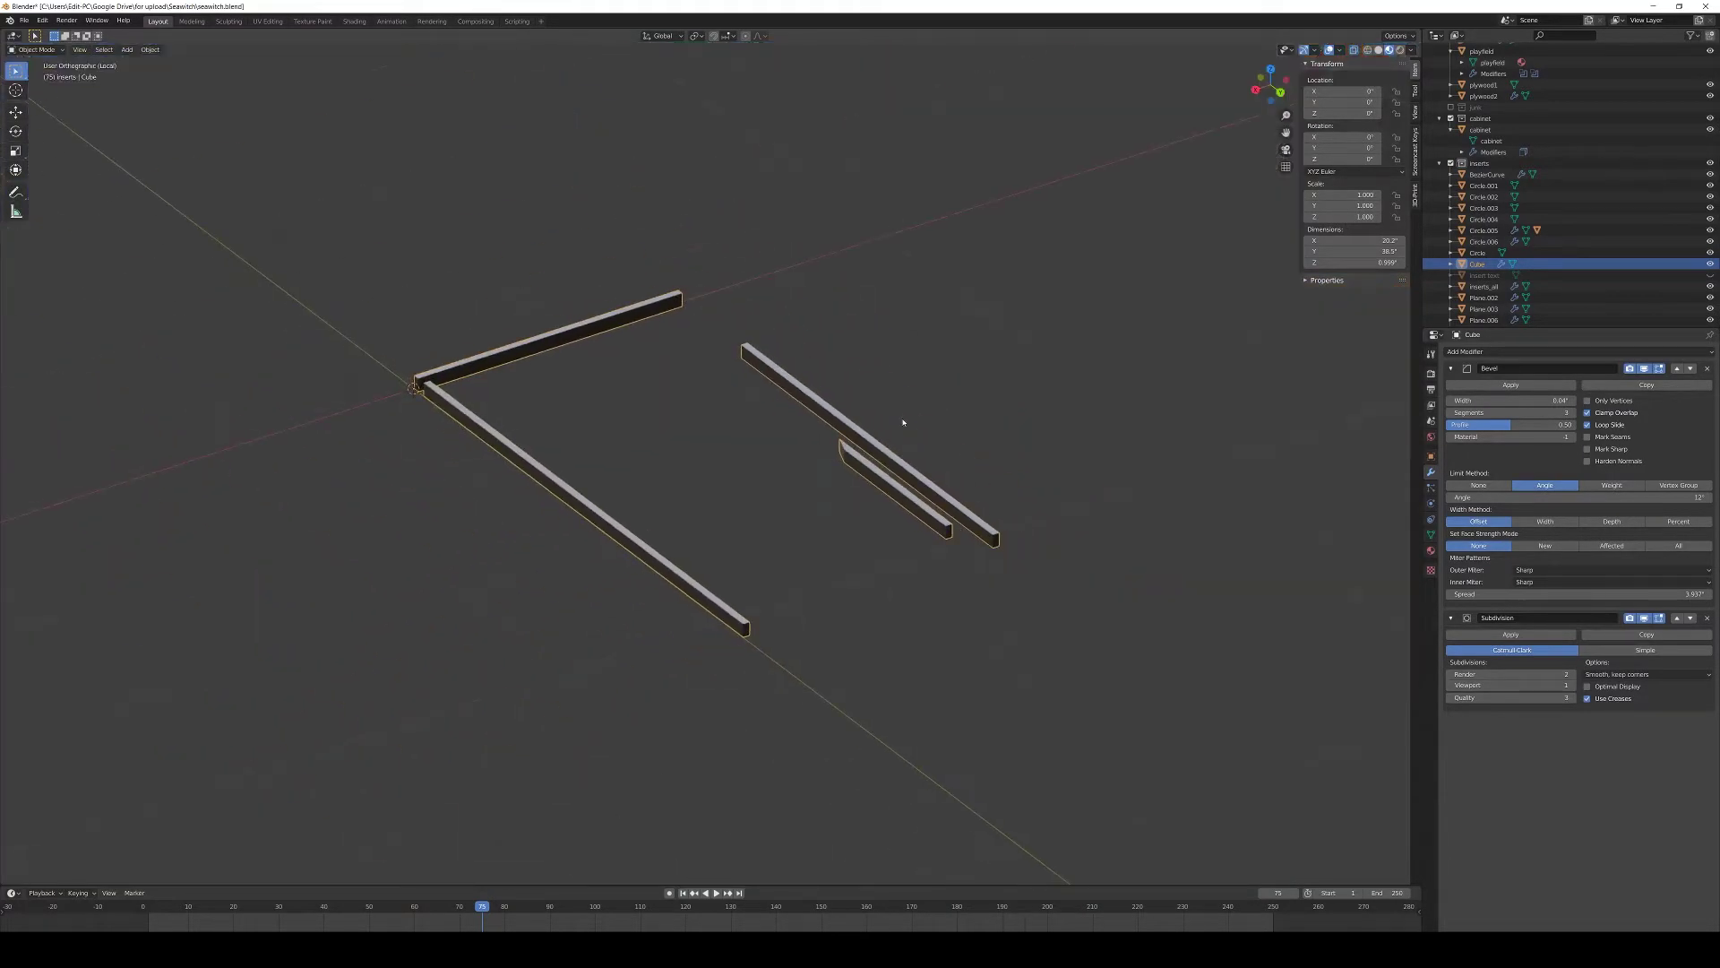
pyautogui.press('KP_7')
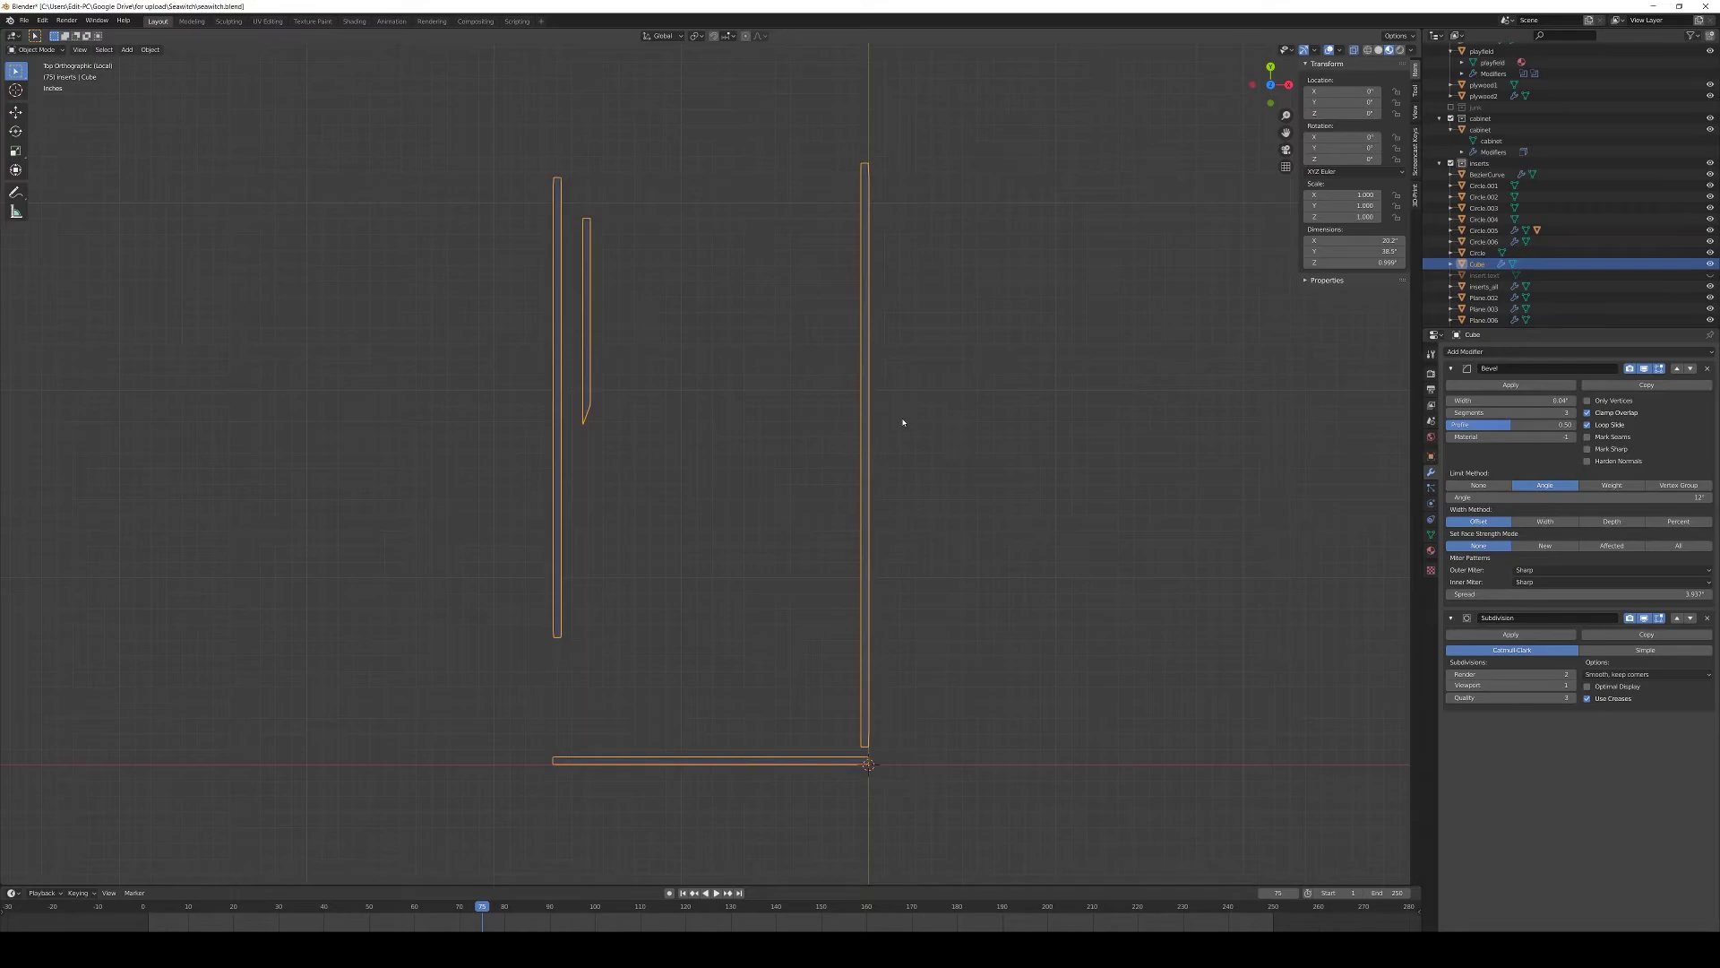
pyautogui.press('KP_3')
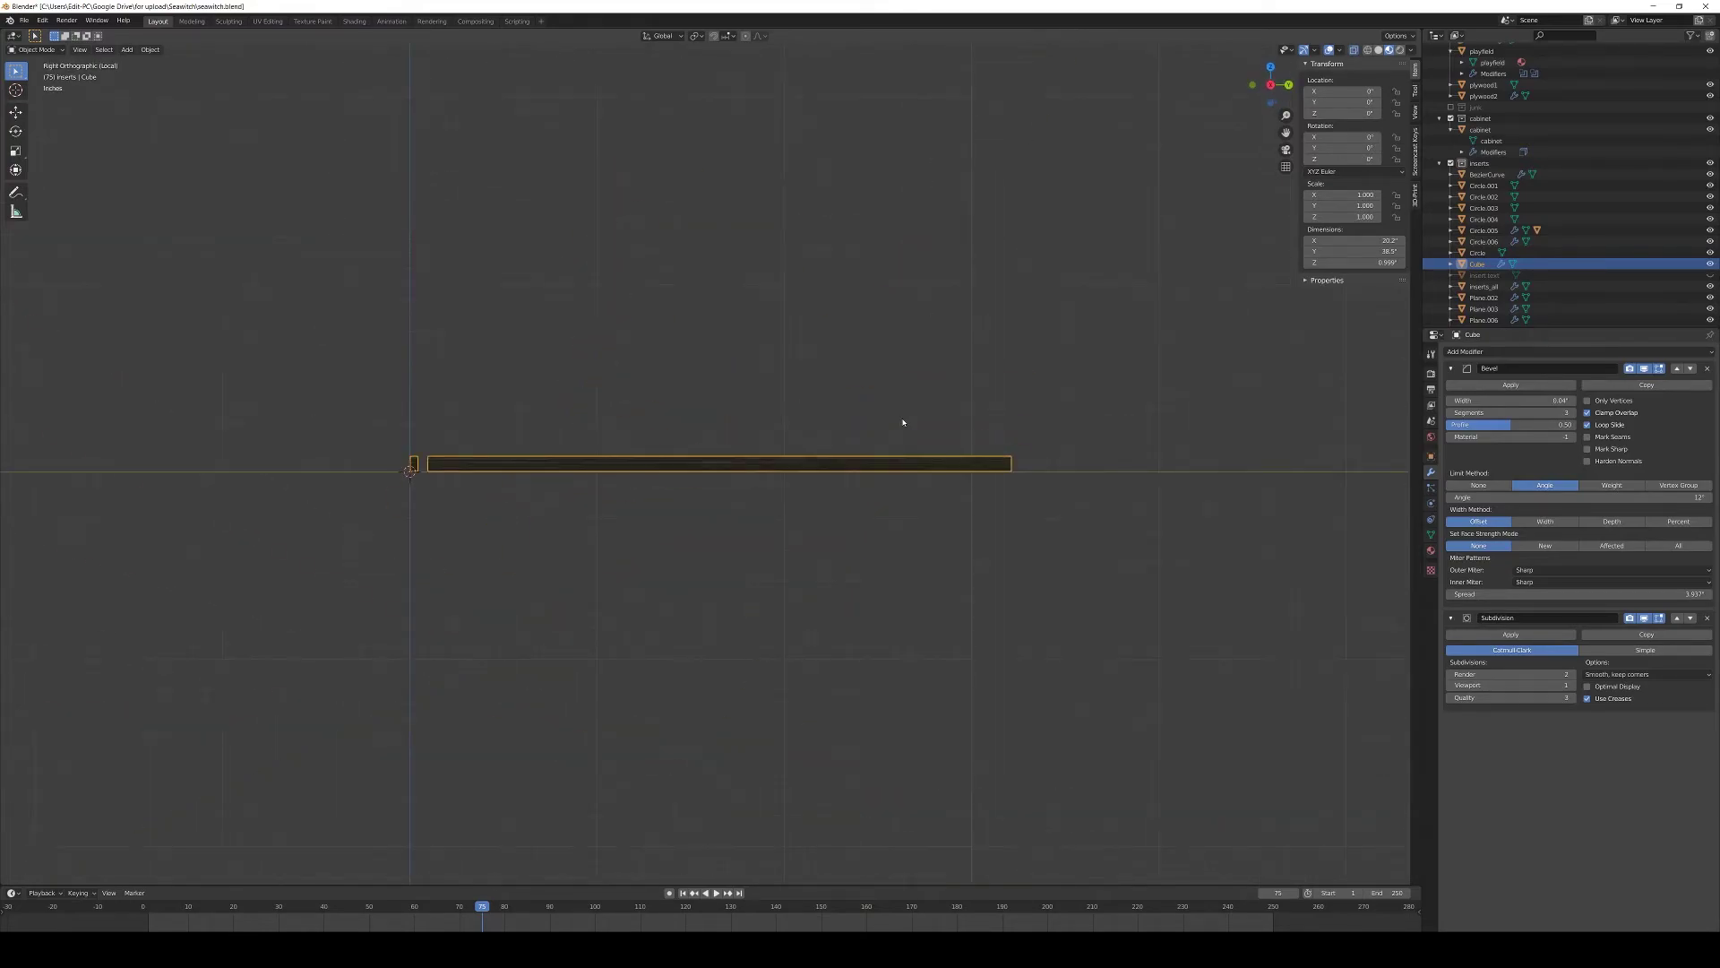
pyautogui.scroll(2, 866, 418)
# - Raise all the top vertices of the black wooden rails by 0.125 inch along Z
pyautogui.press('Tab')
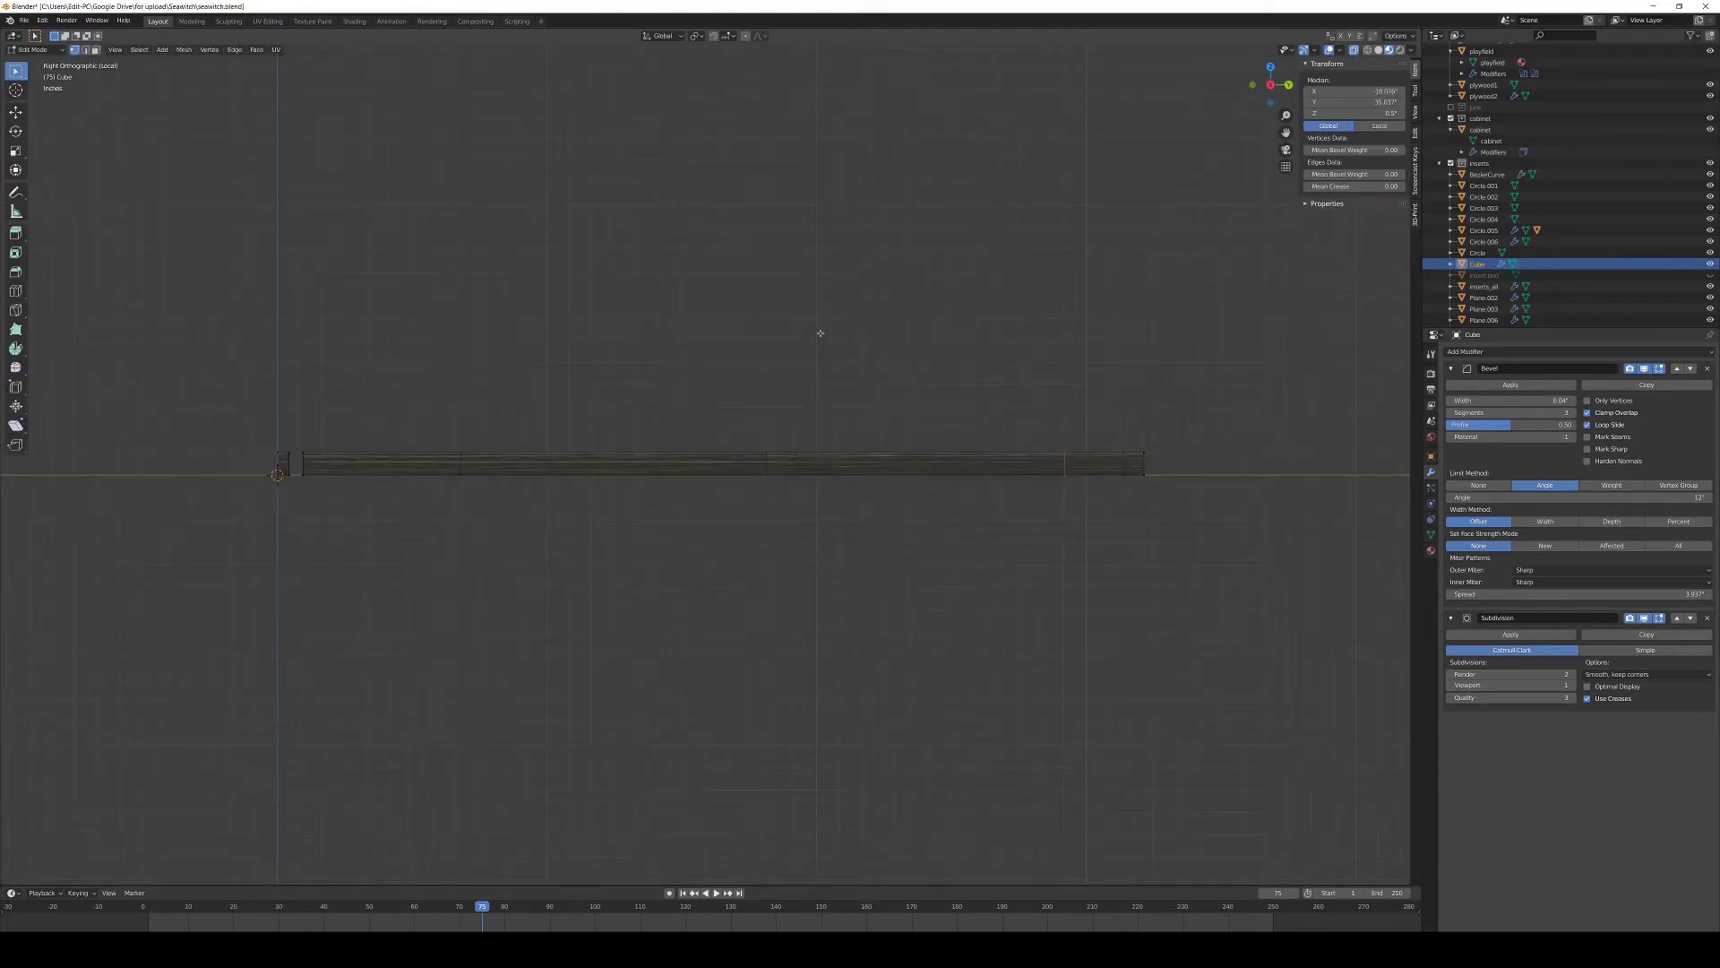
pyautogui.click(177, 373)
pyautogui.moveTo(176, 373); pyautogui.dragTo(1249, 461)
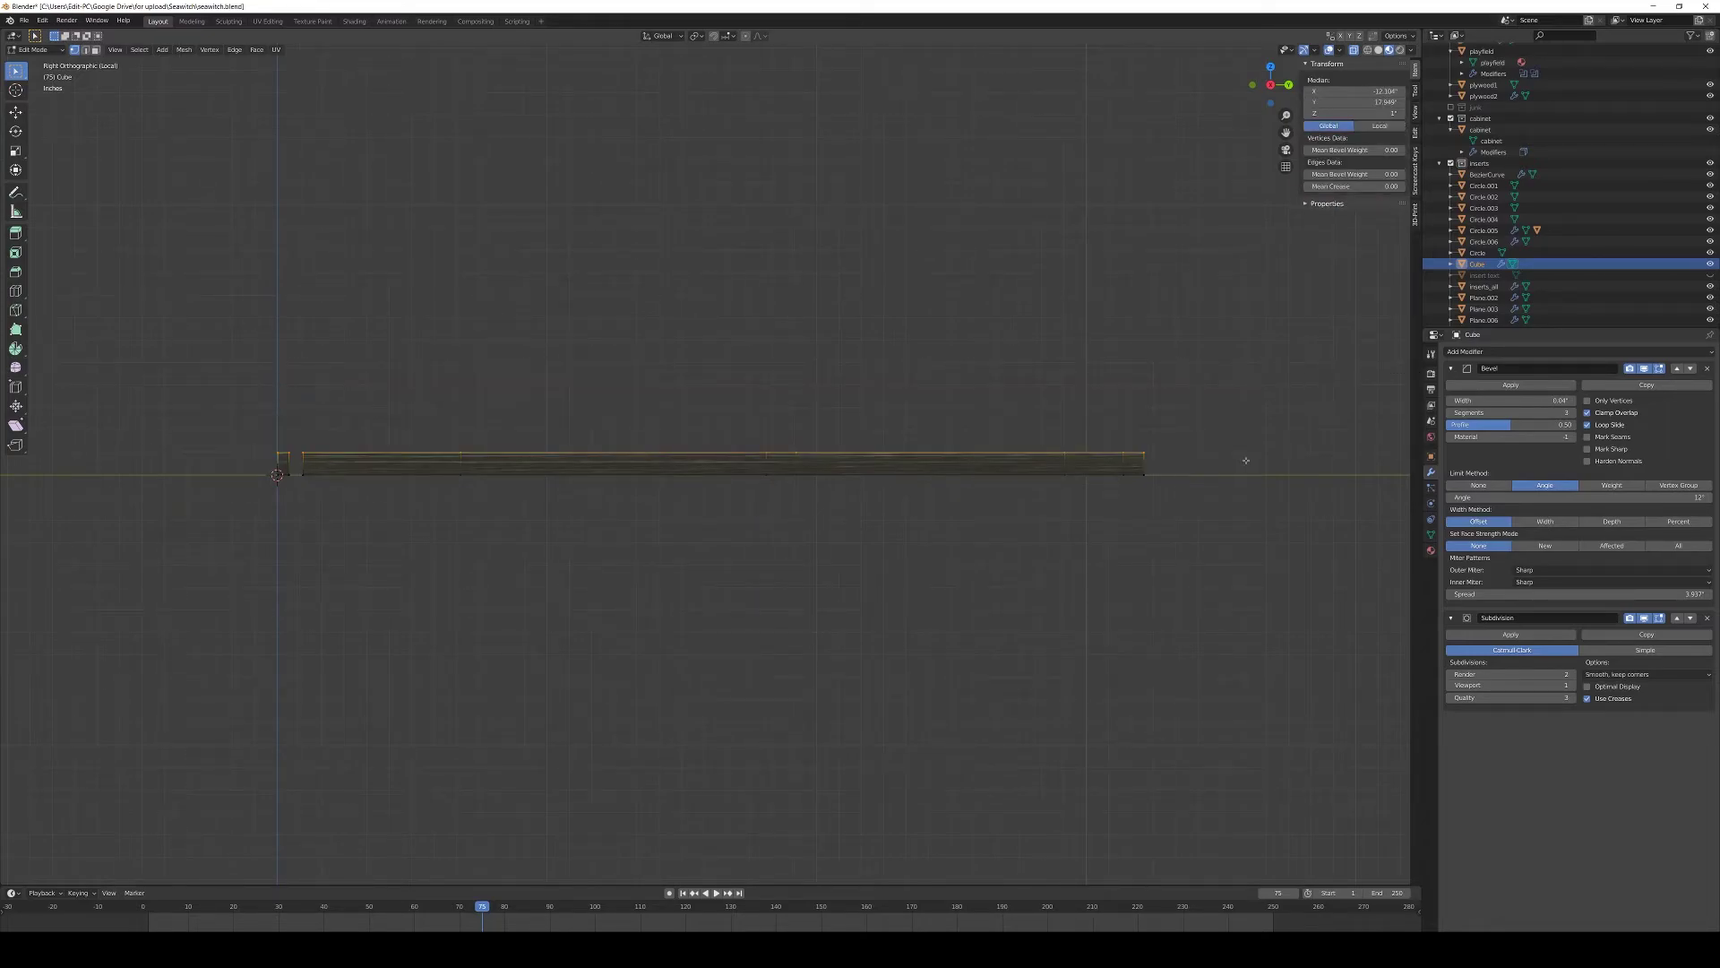
pyautogui.scroll(6, 1193, 458)
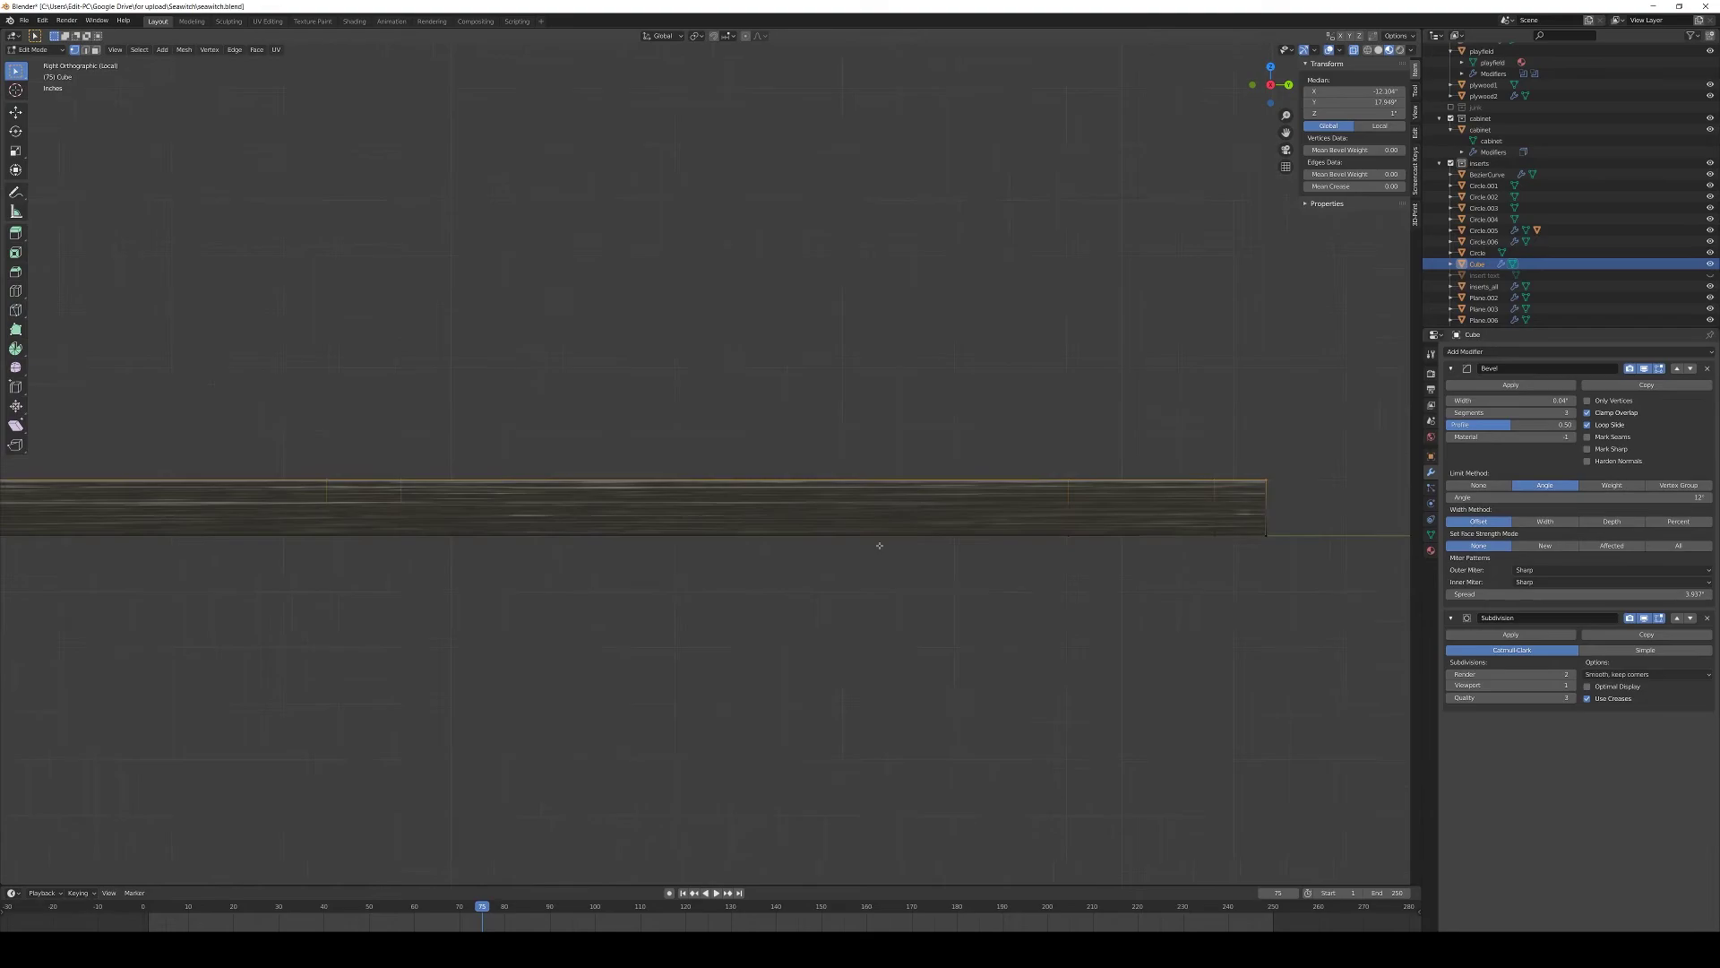
pyautogui.keyDown('shift'); pyautogui.moveTo(1052, 550); pyautogui.dragTo(850, 586, button='middle'); pyautogui.keyUp('shift')
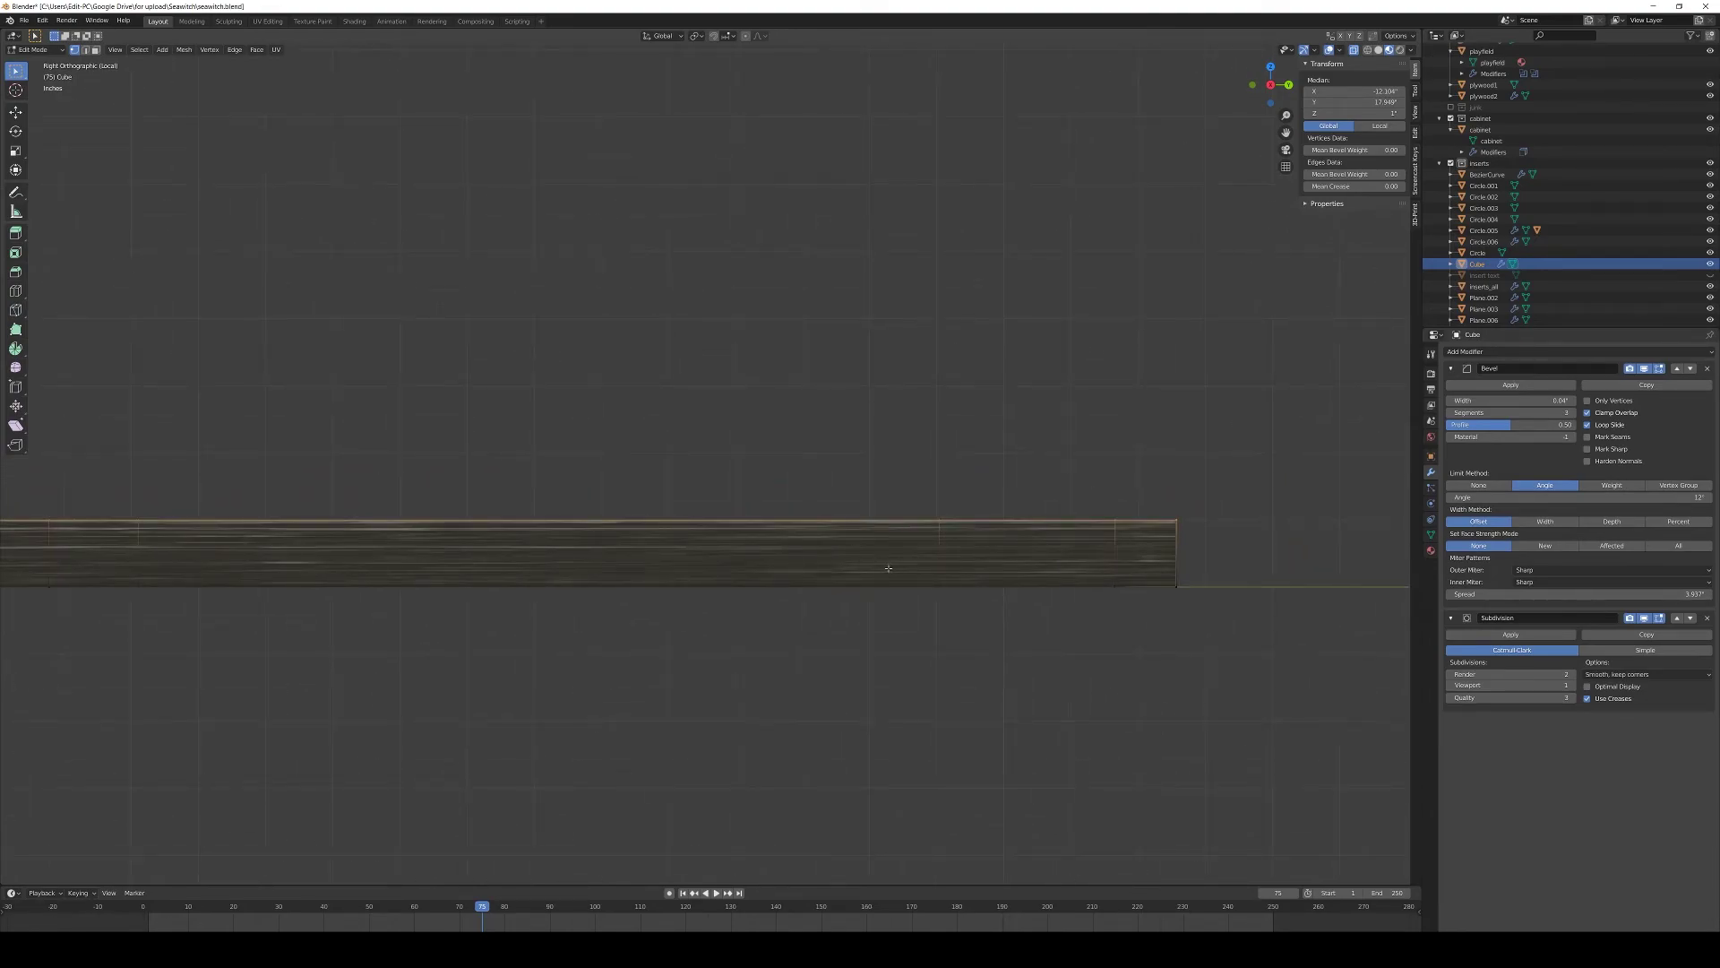
pyautogui.scroll(2, 944, 558)
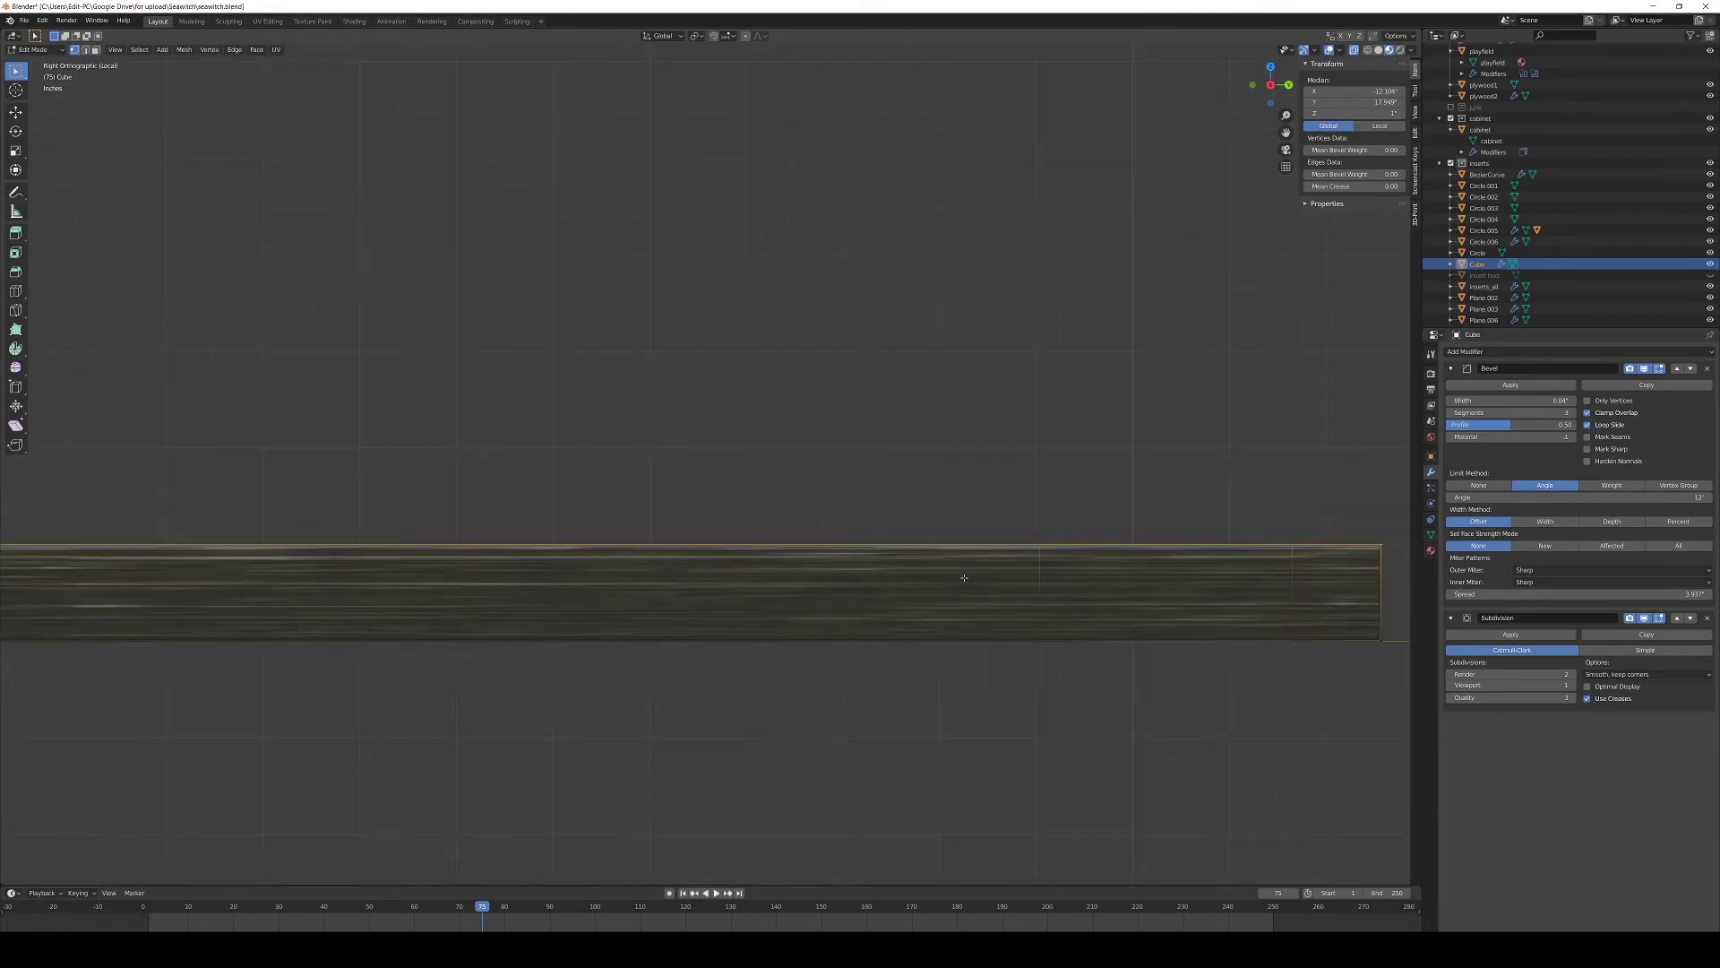
pyautogui.press('g')
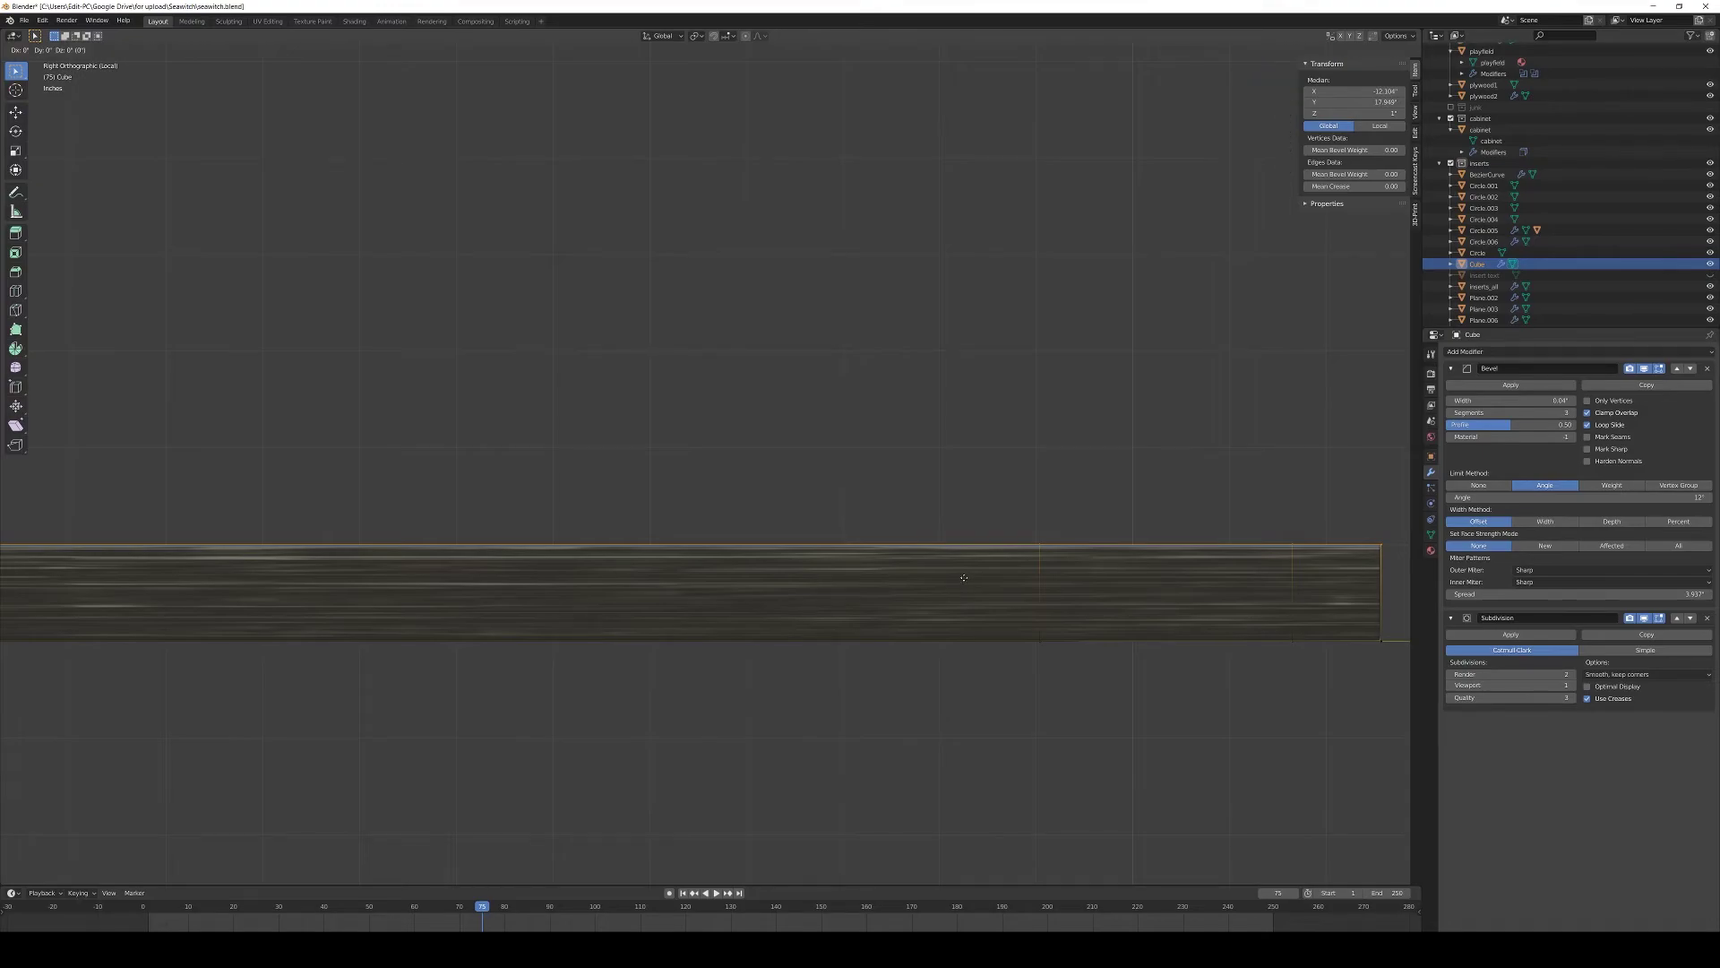
pyautogui.press('z')
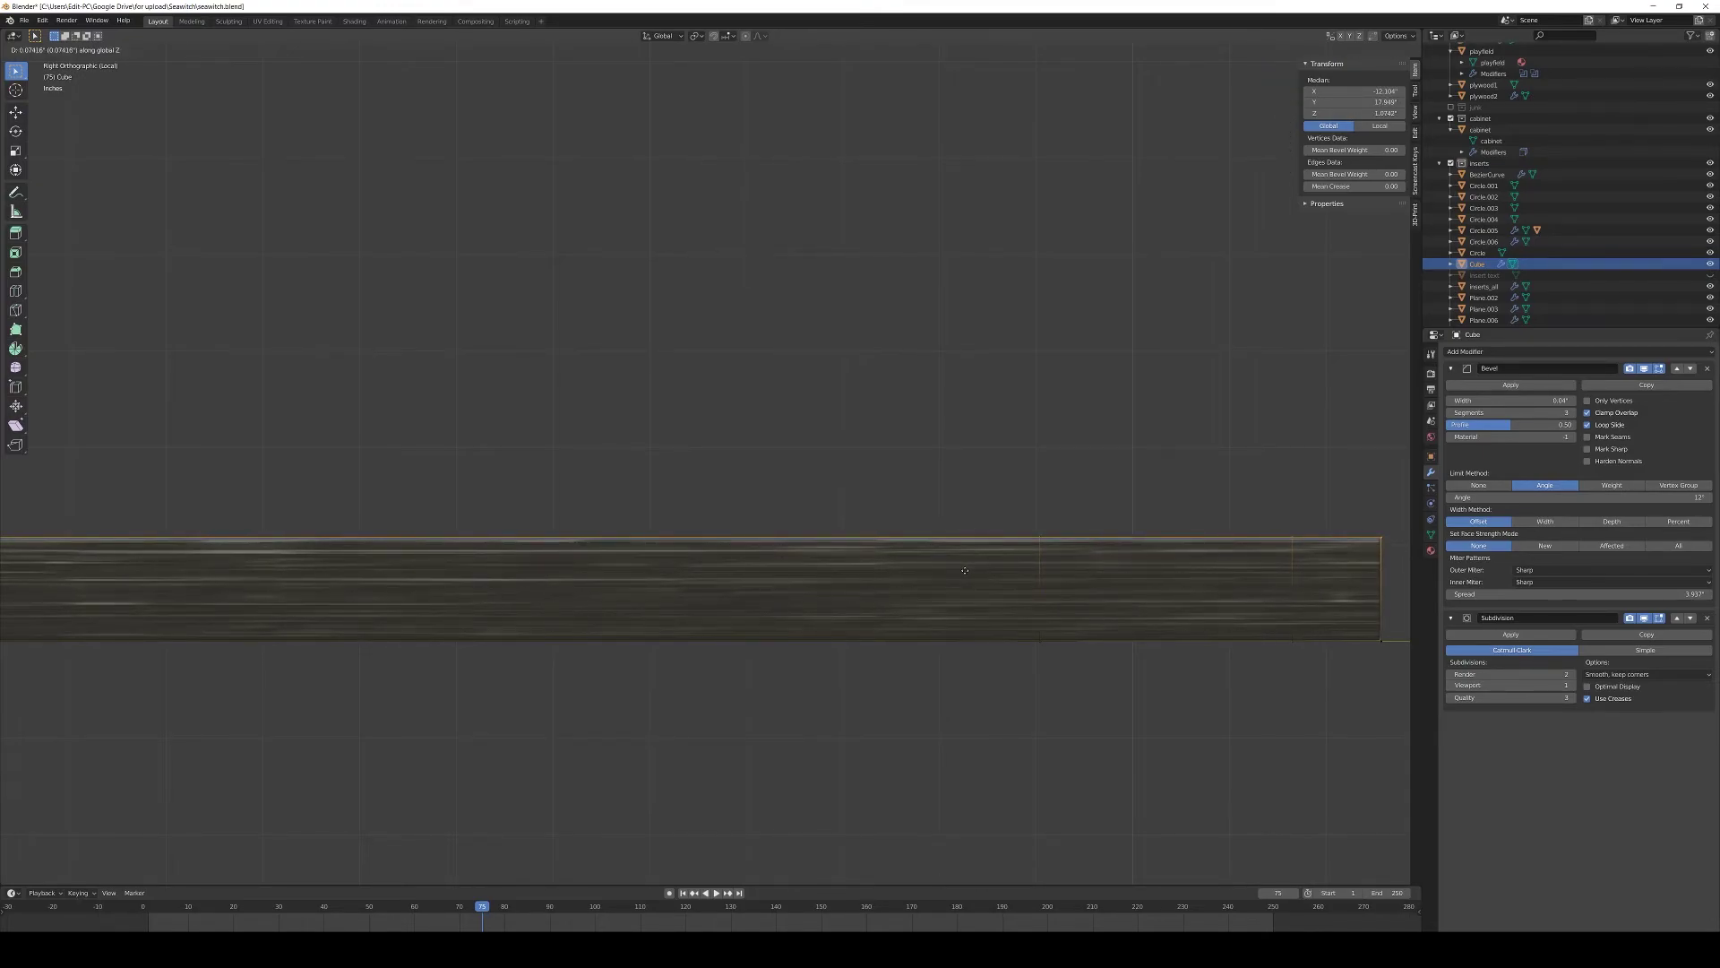
pyautogui.write('.')
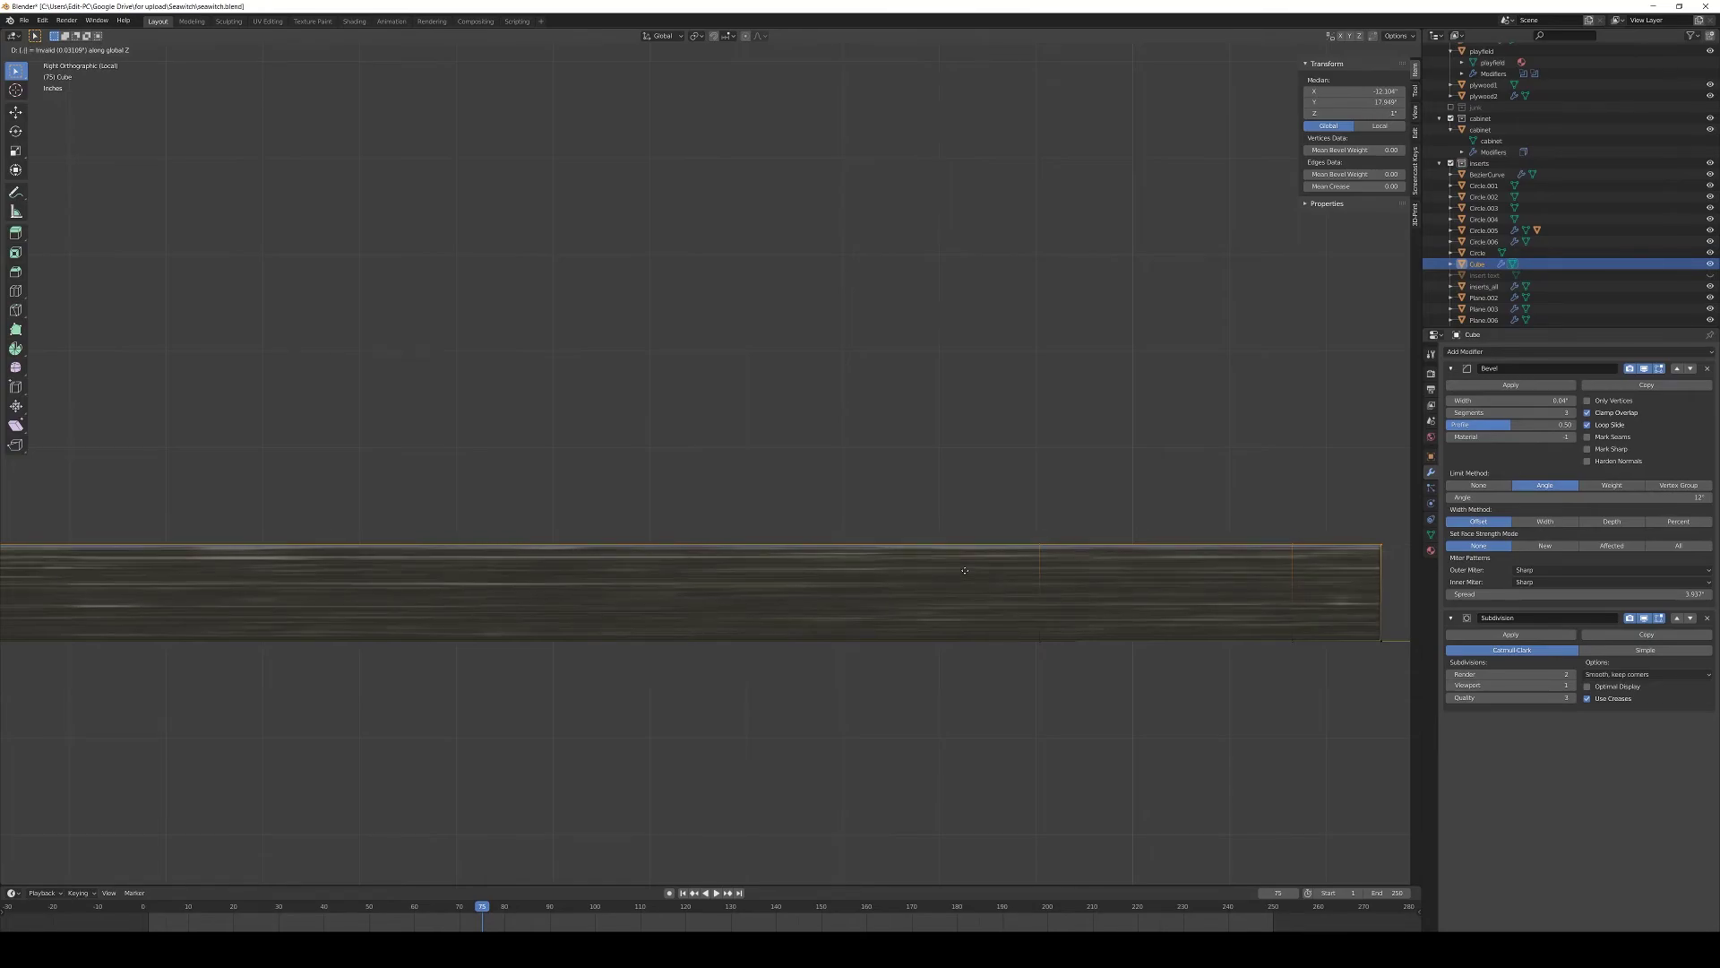
pyautogui.write('12')
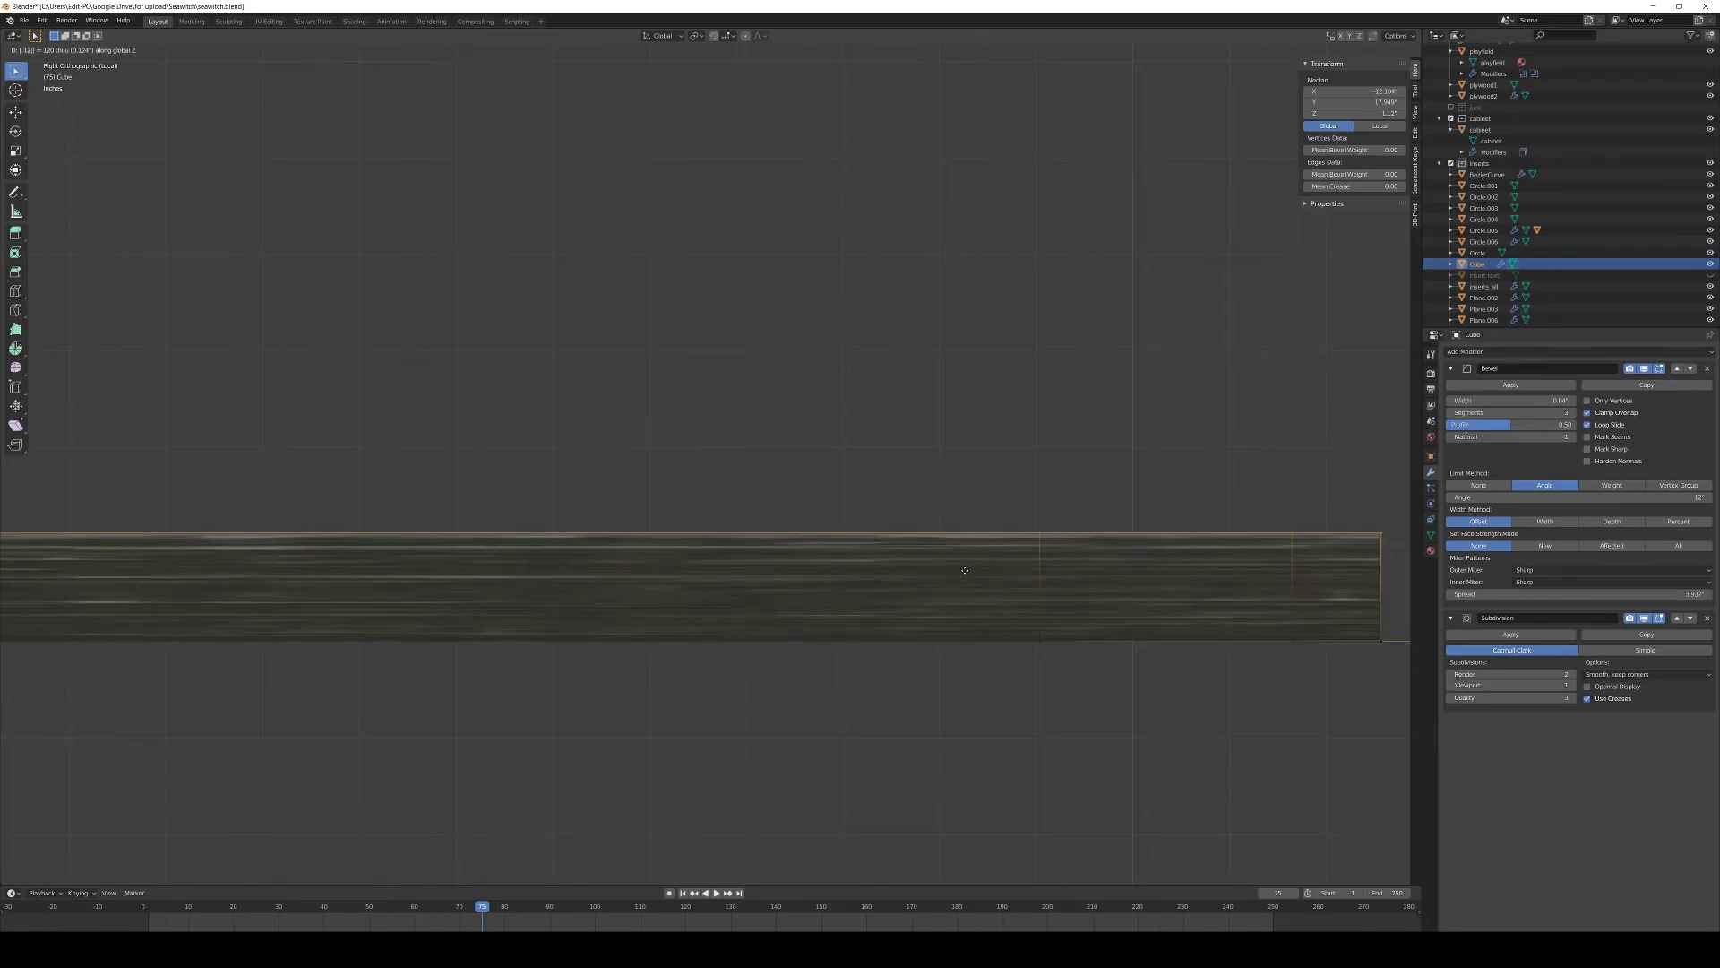
pyautogui.write('5')
pyautogui.press('Return')
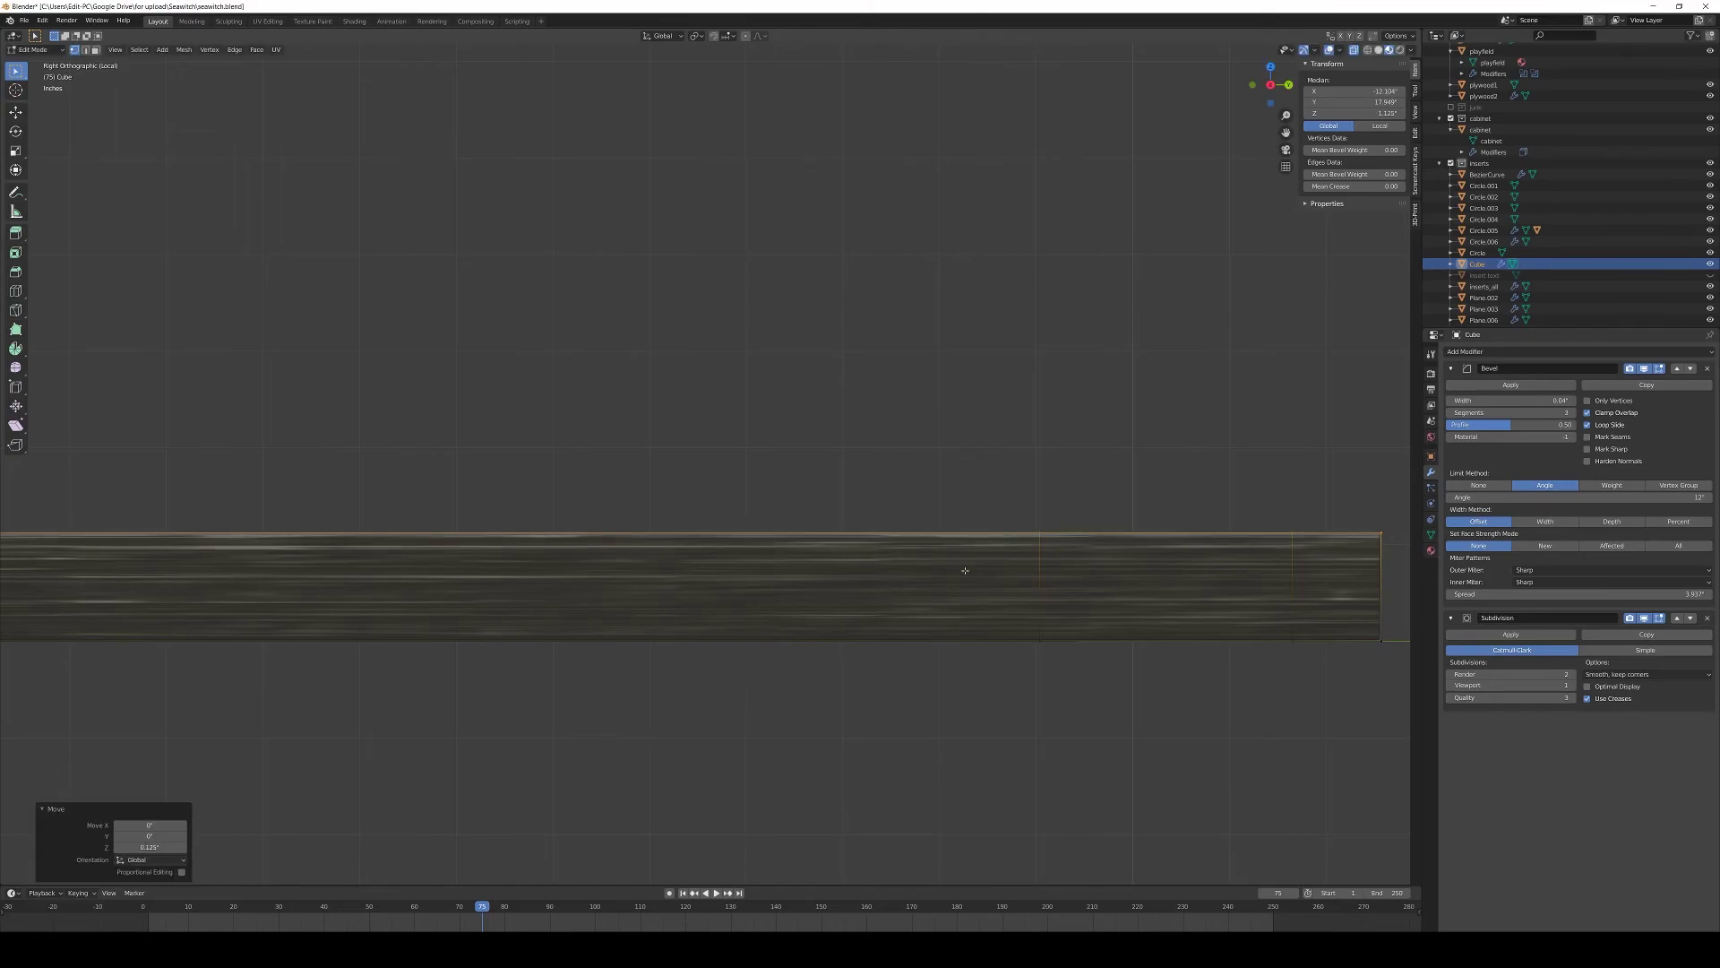
pyautogui.moveTo(994, 549); pyautogui.dragTo(854, 593, button='middle')
pyautogui.press('Tab')
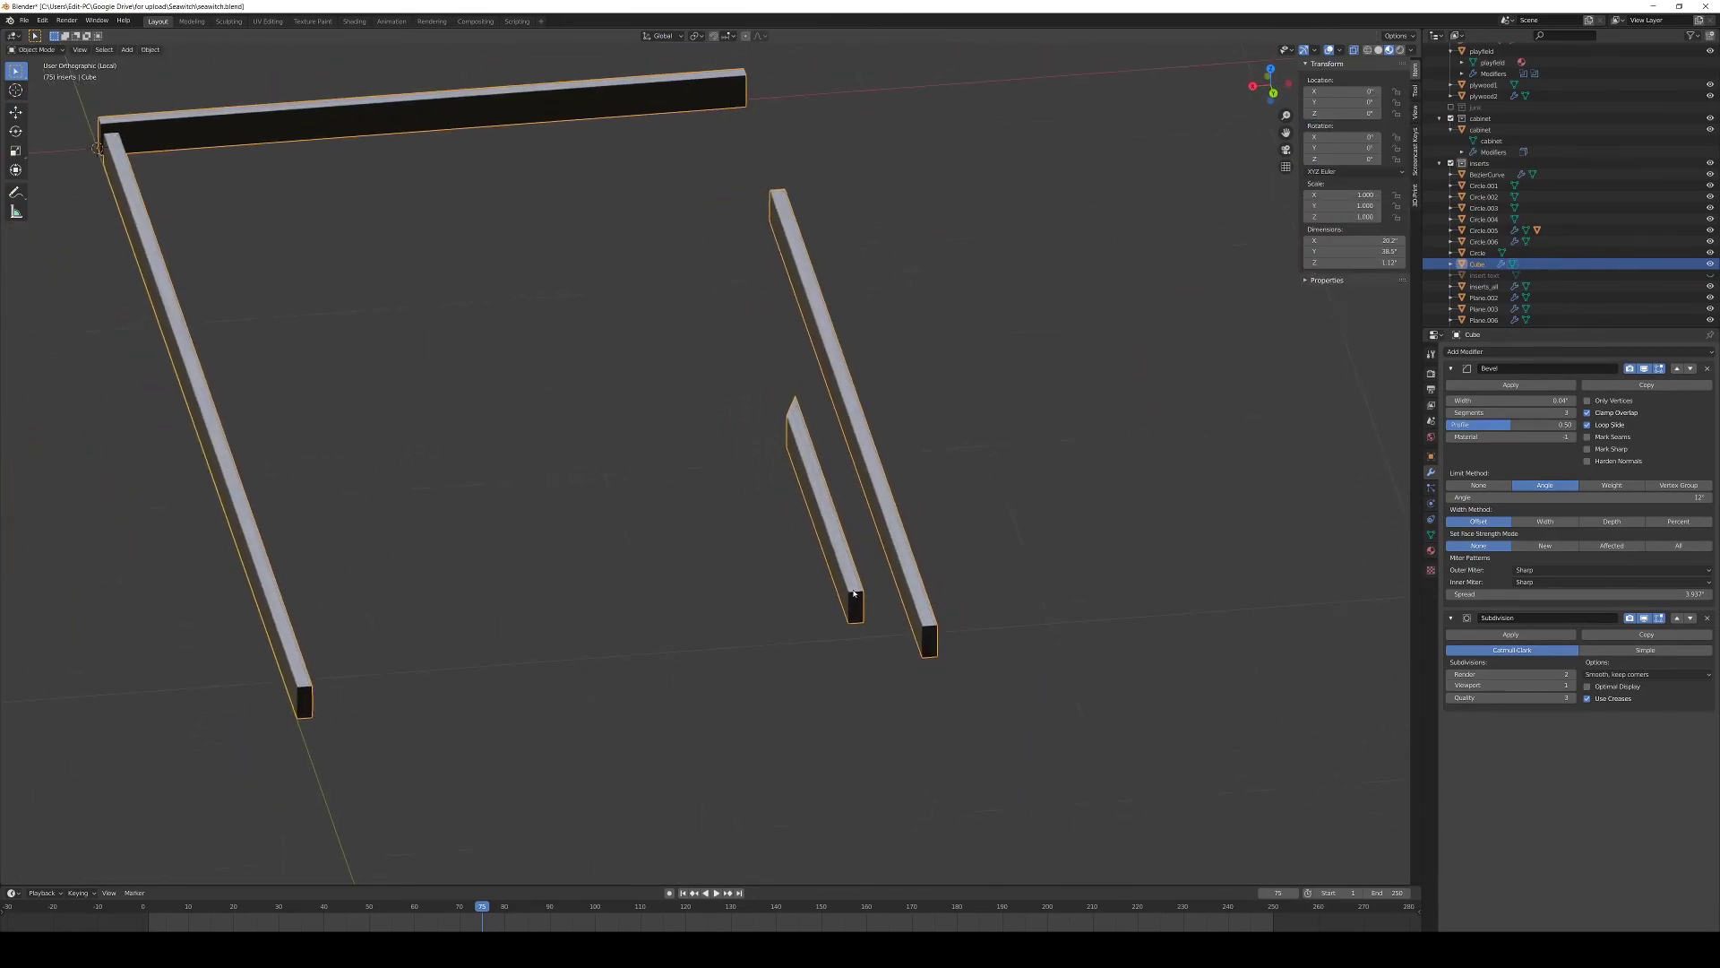